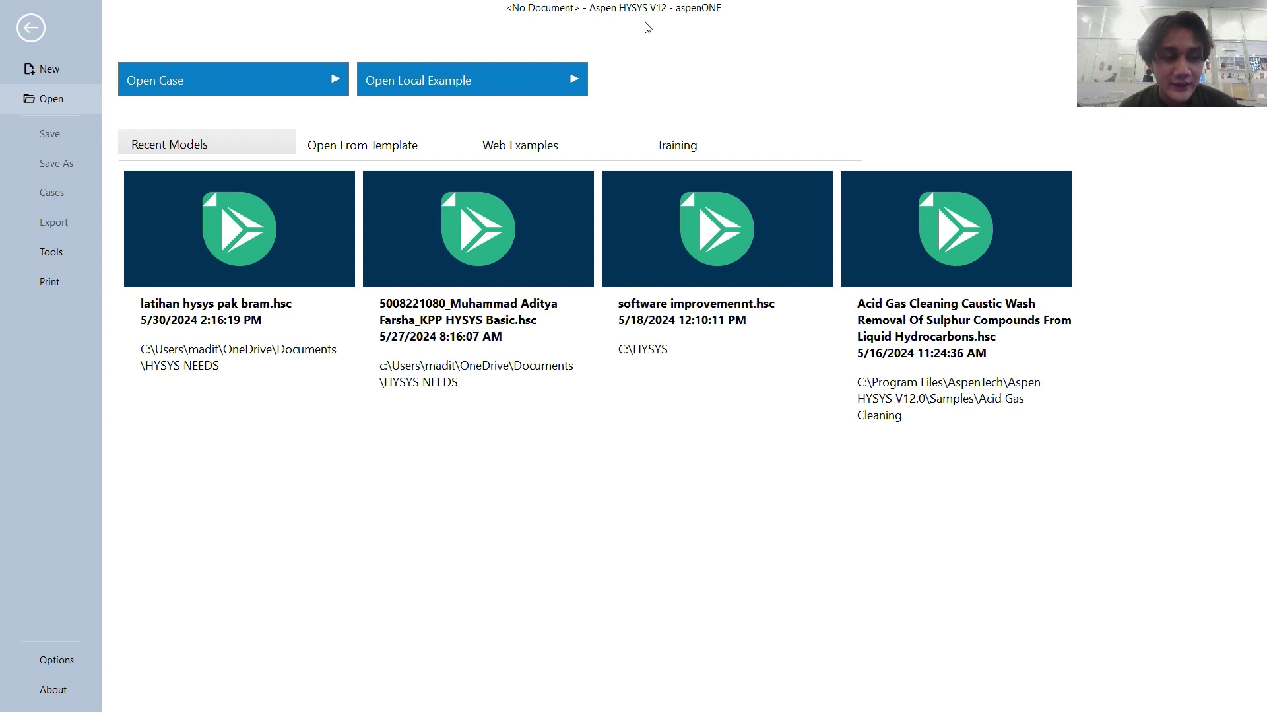
Create a new template case and add a component list to it
{"action": "left_click", "coordinate": [45, 72]}
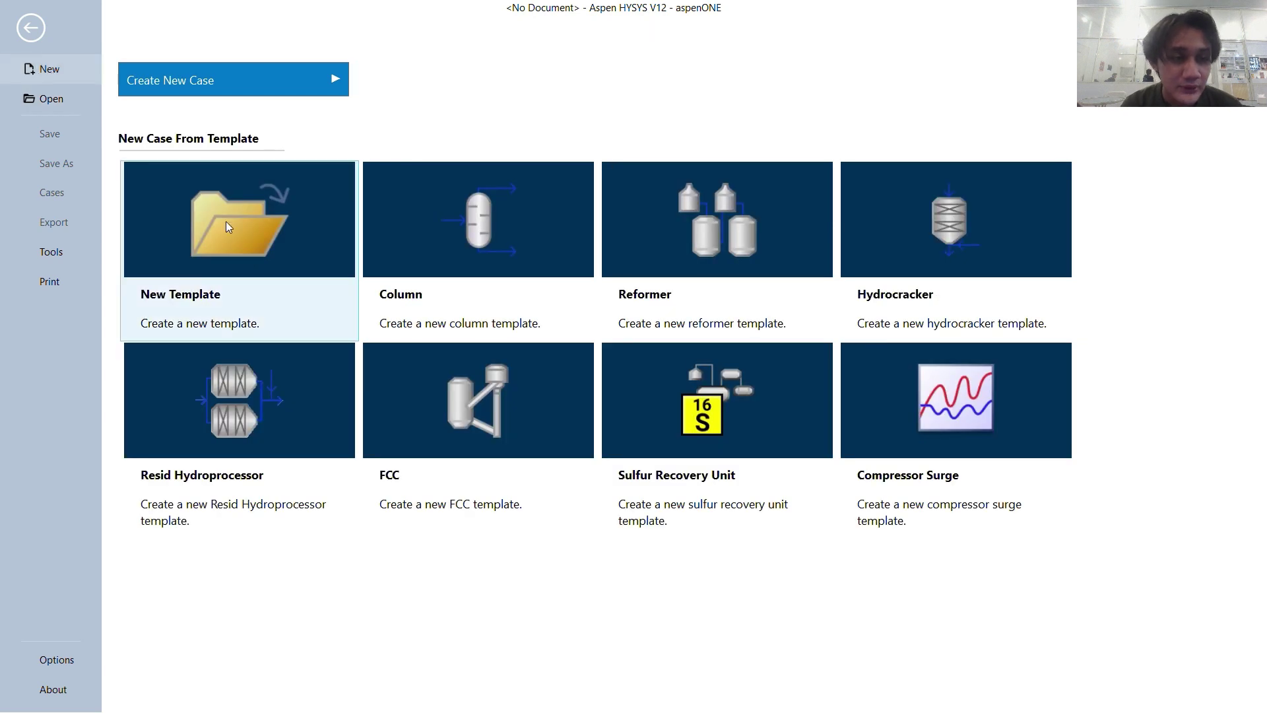
{"action": "left_click", "coordinate": [226, 323]}
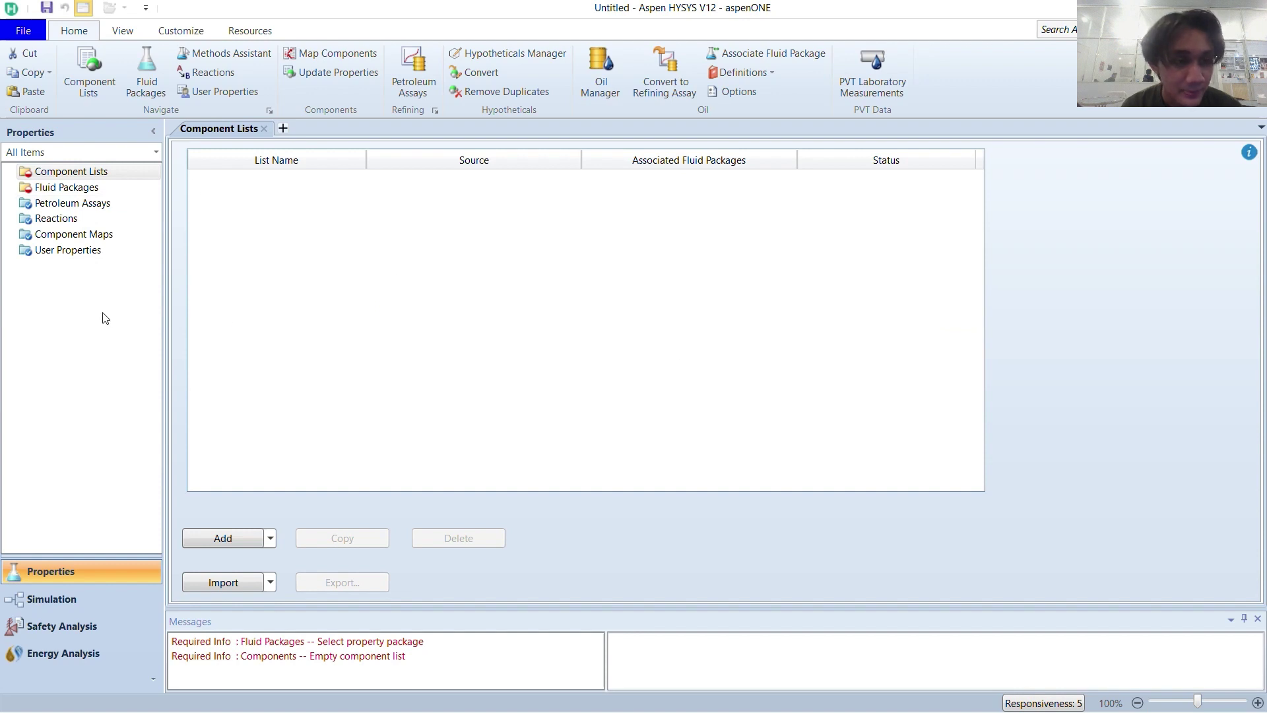
{"action": "left_click", "coordinate": [223, 538]}
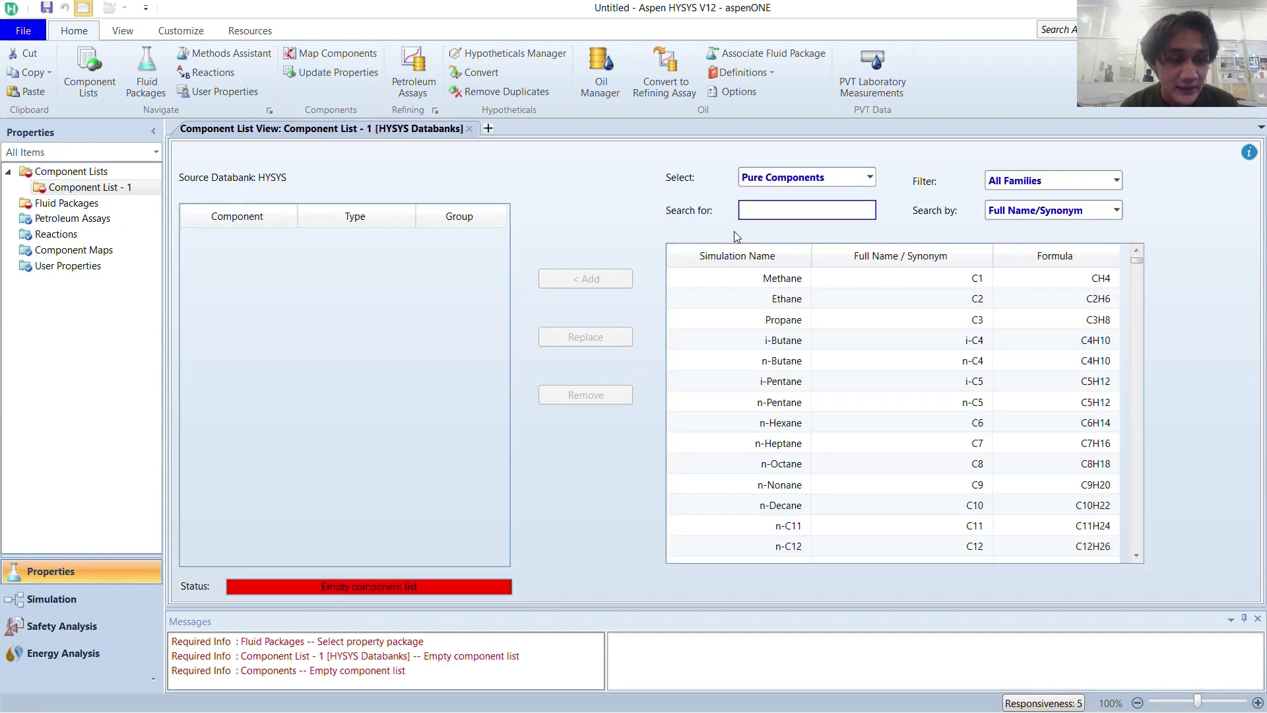
Find the pure component Benzene in the HYSYS databank and add it to the component list
{"action": "type", "text": "BENZENE"}
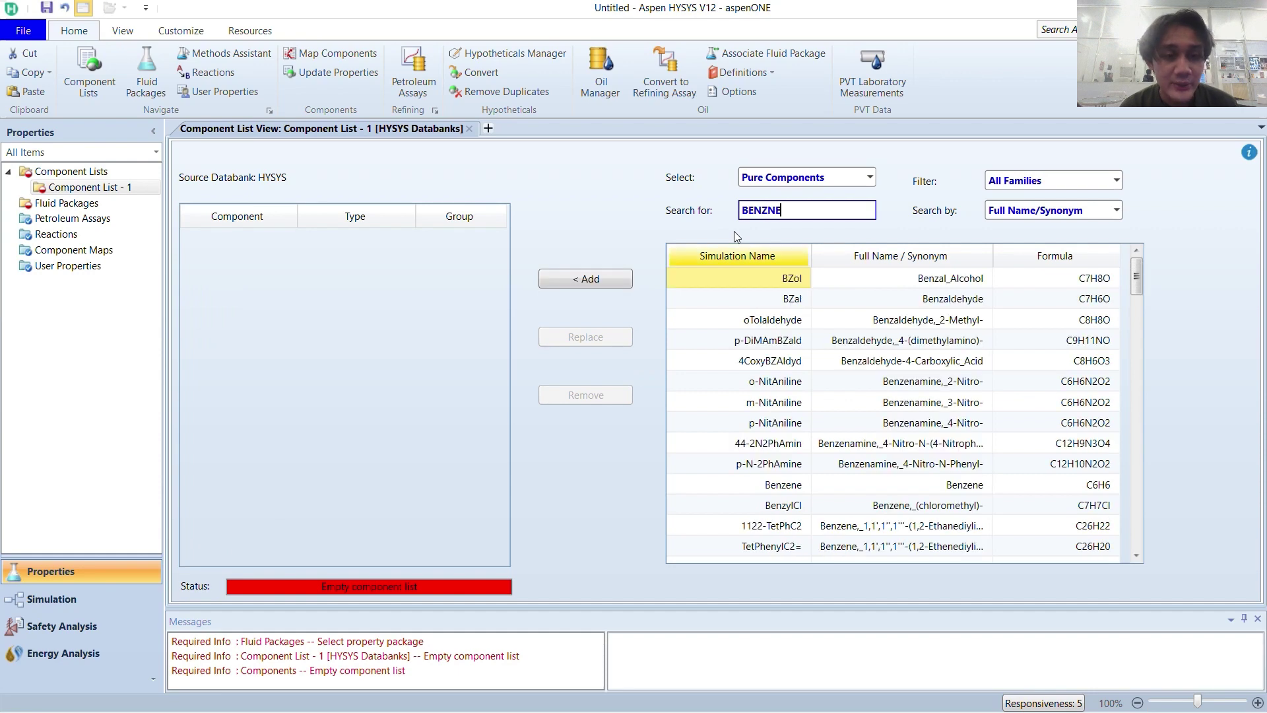
{"action": "key", "text": "BackSpace"}
{"action": "key", "text": "BackSpace"}
{"action": "type", "text": "ENE"}
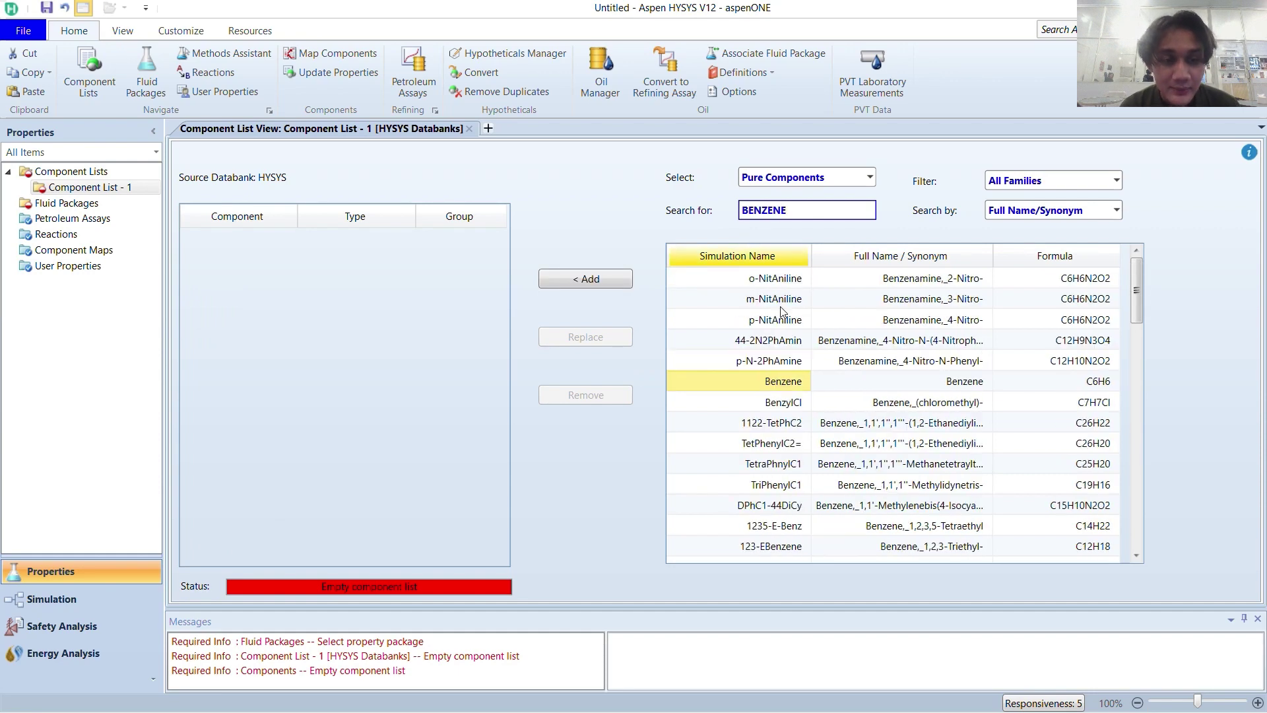
{"action": "left_click", "coordinate": [778, 386]}
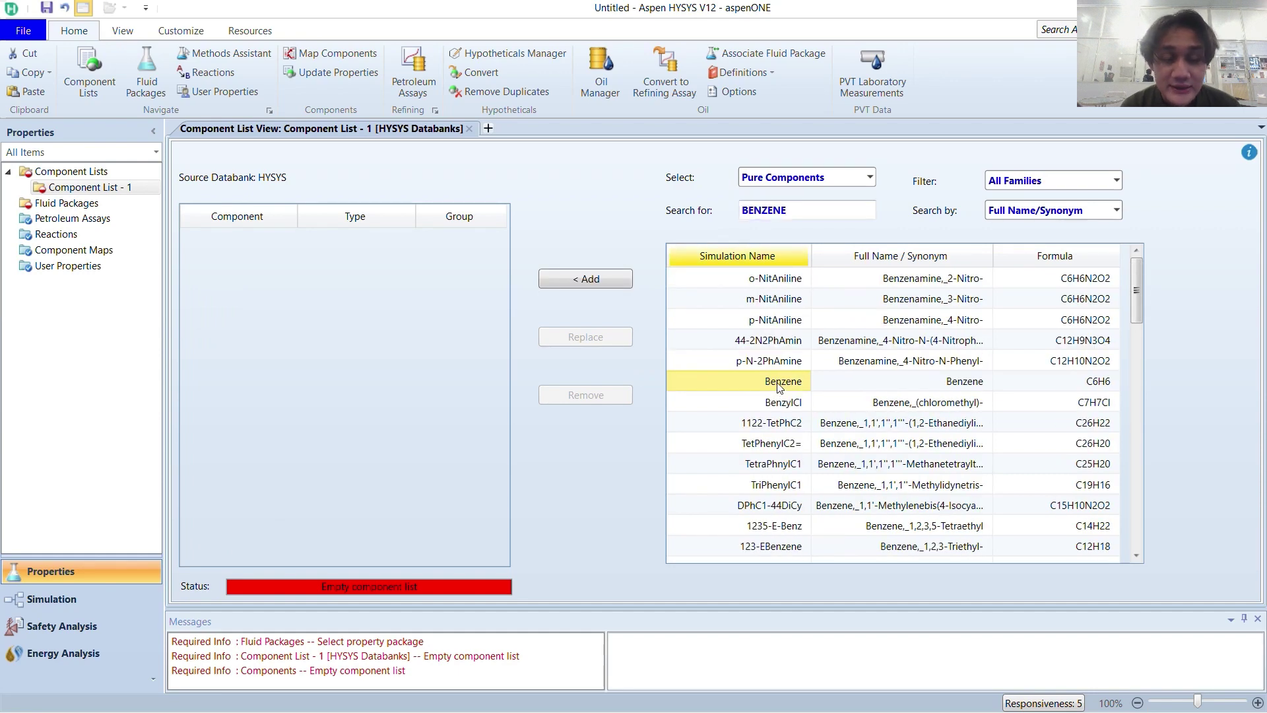
{"action": "left_click", "coordinate": [586, 279]}
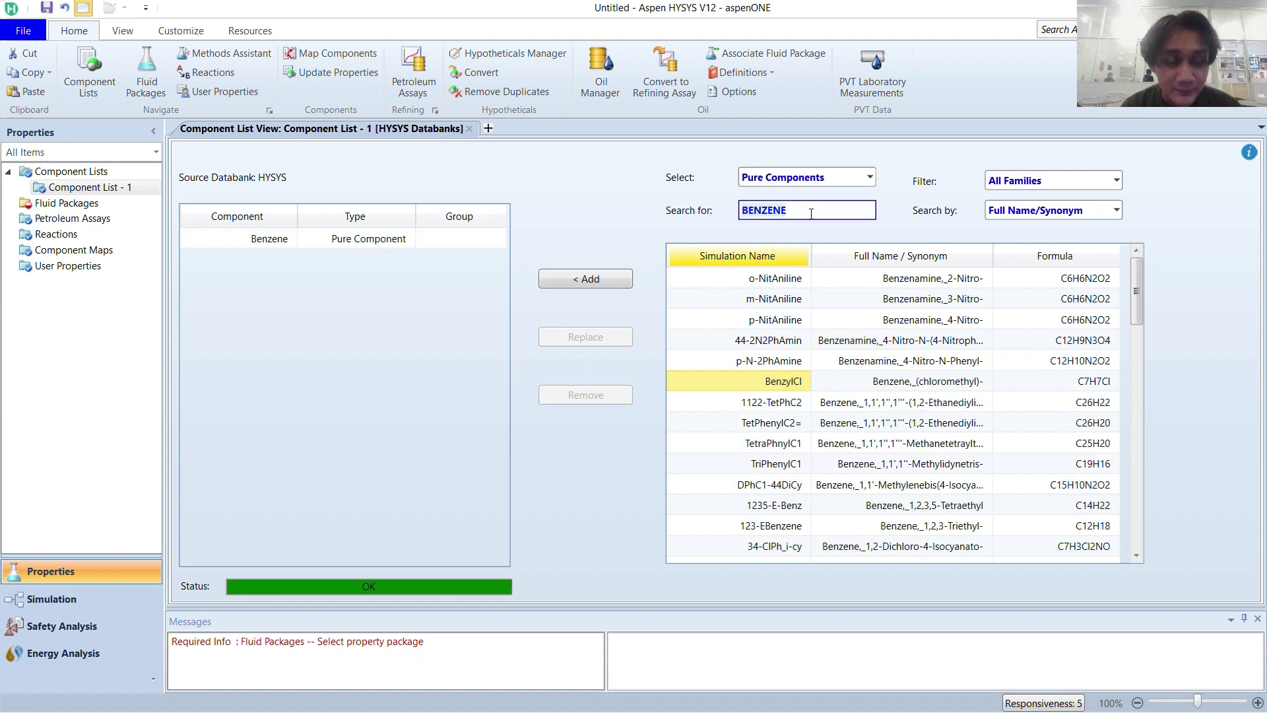
Find Chloromethane (Refrig-40, CH3Cl) in the databank and add it to the component list
{"action": "type", "text": "CHLROM"}
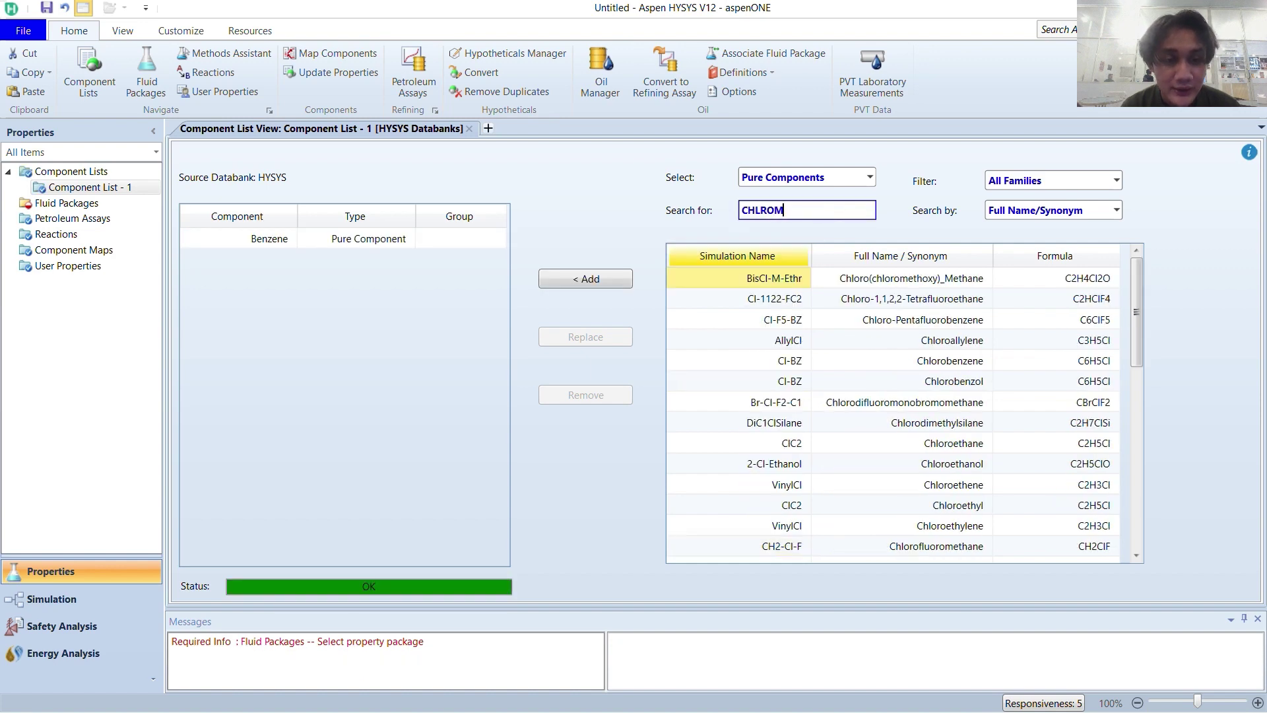
{"action": "type", "text": "E"}
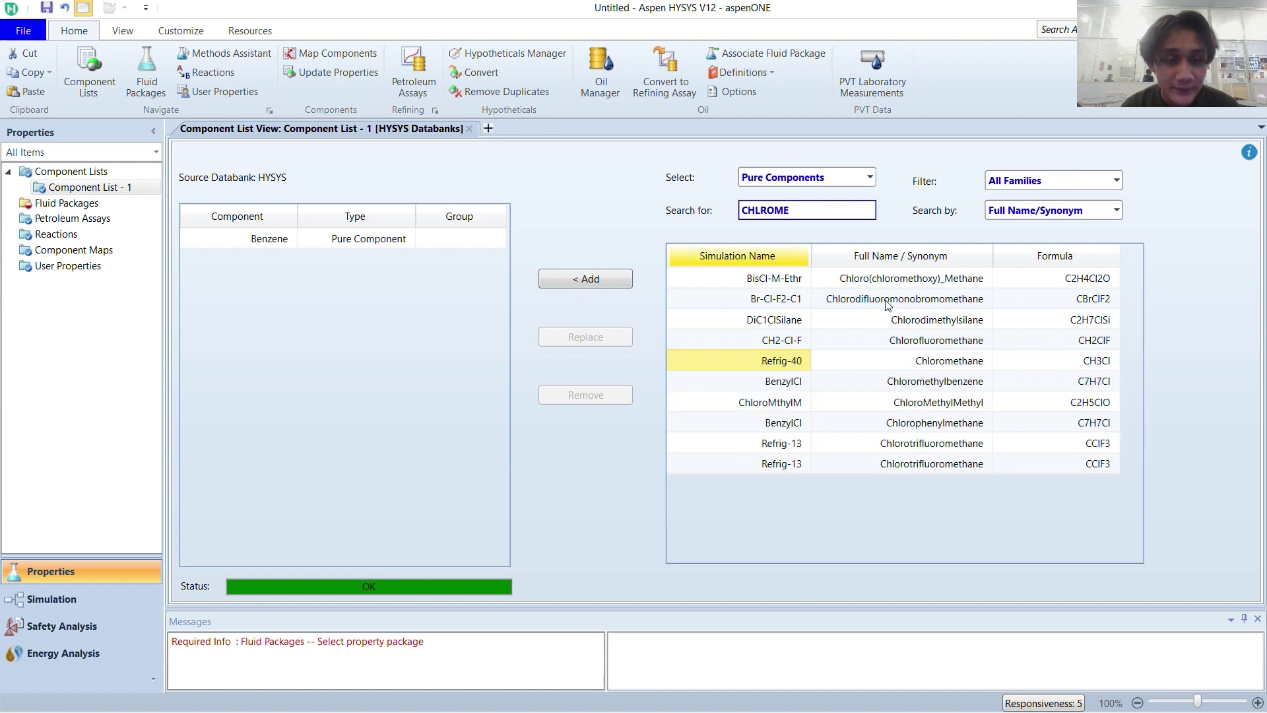
{"action": "left_click", "coordinate": [861, 368]}
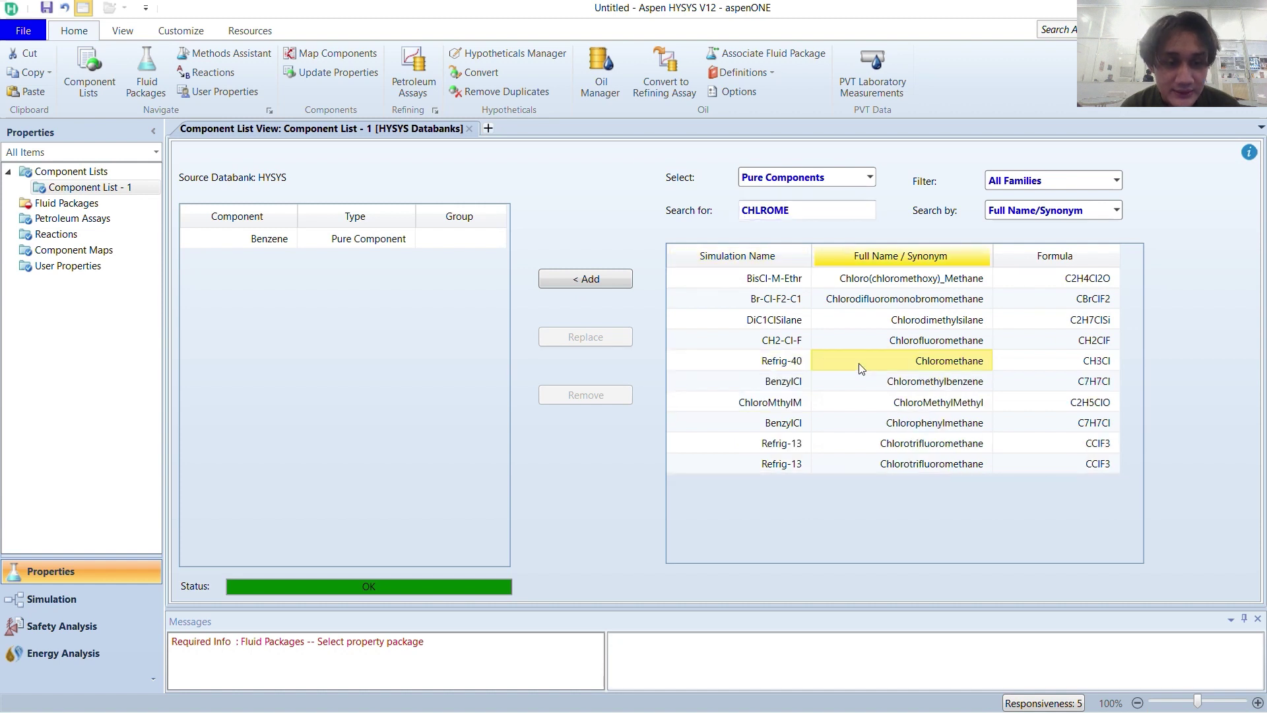
{"action": "left_click", "coordinate": [576, 283]}
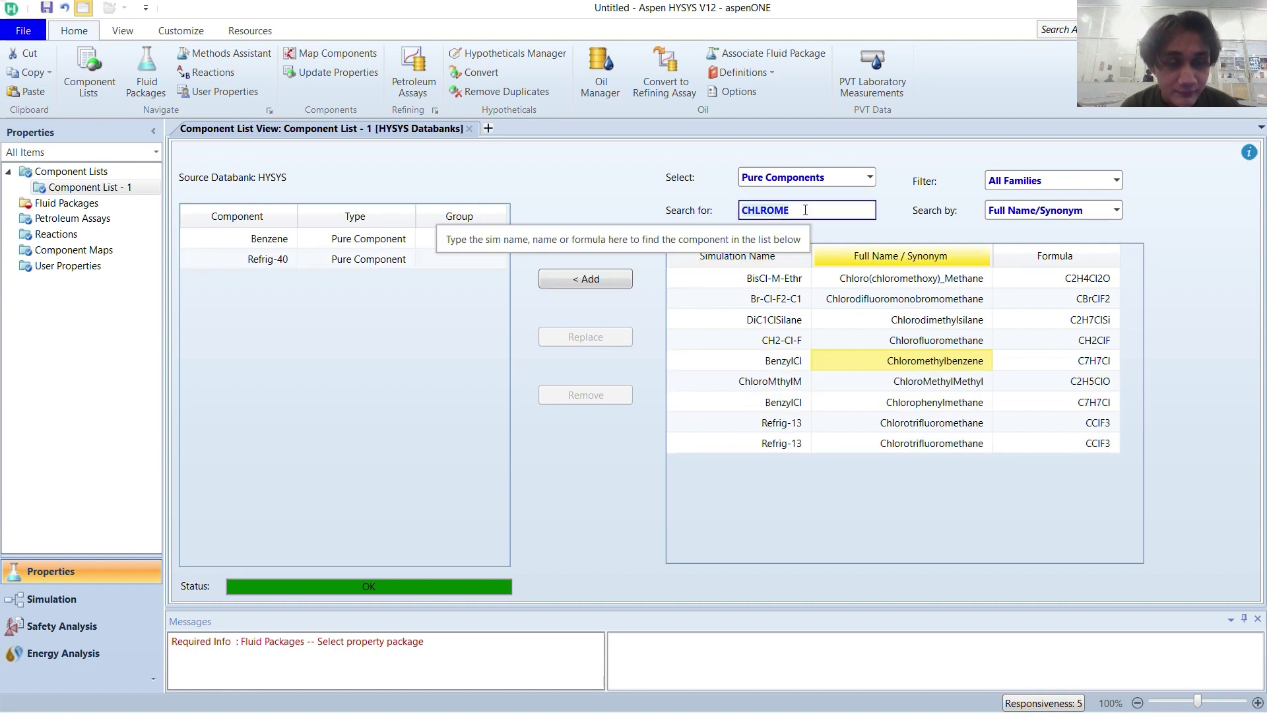
Find Toluene and HCl in the databank and add both to the component list
{"action": "key", "text": "BackSpace"}
{"action": "type", "text": "TOLUENE"}
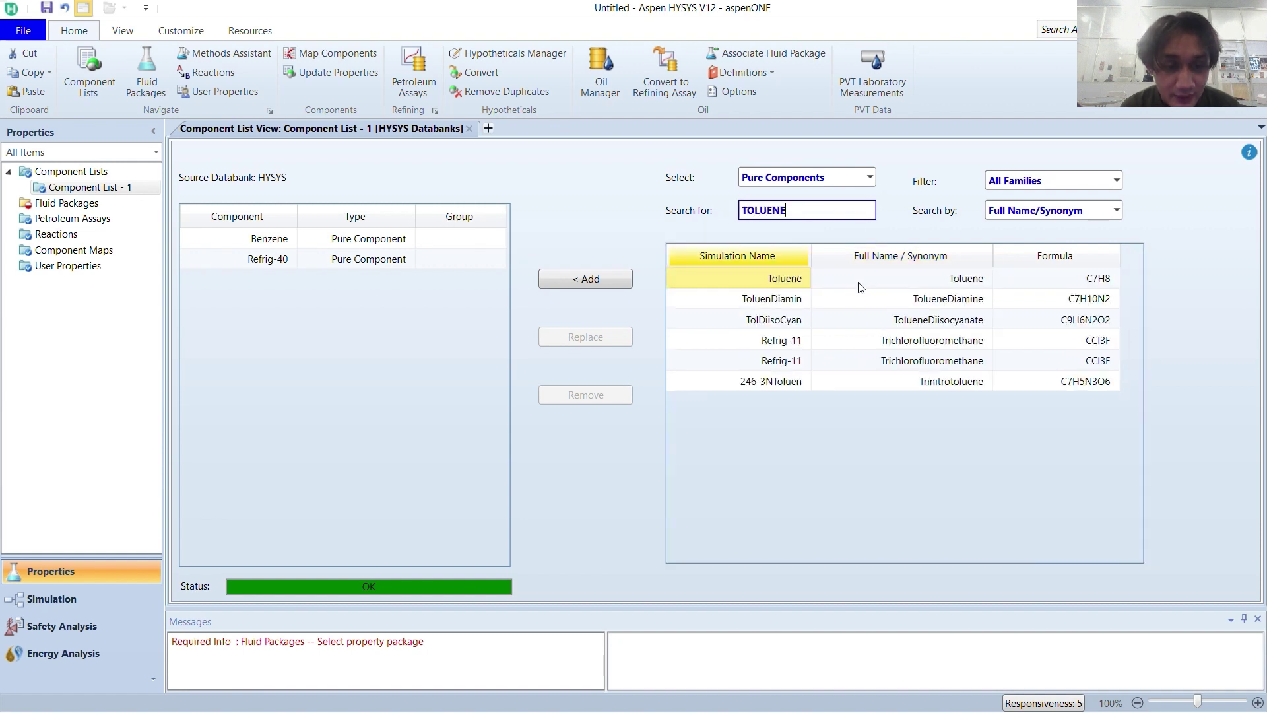
{"action": "left_click", "coordinate": [861, 287]}
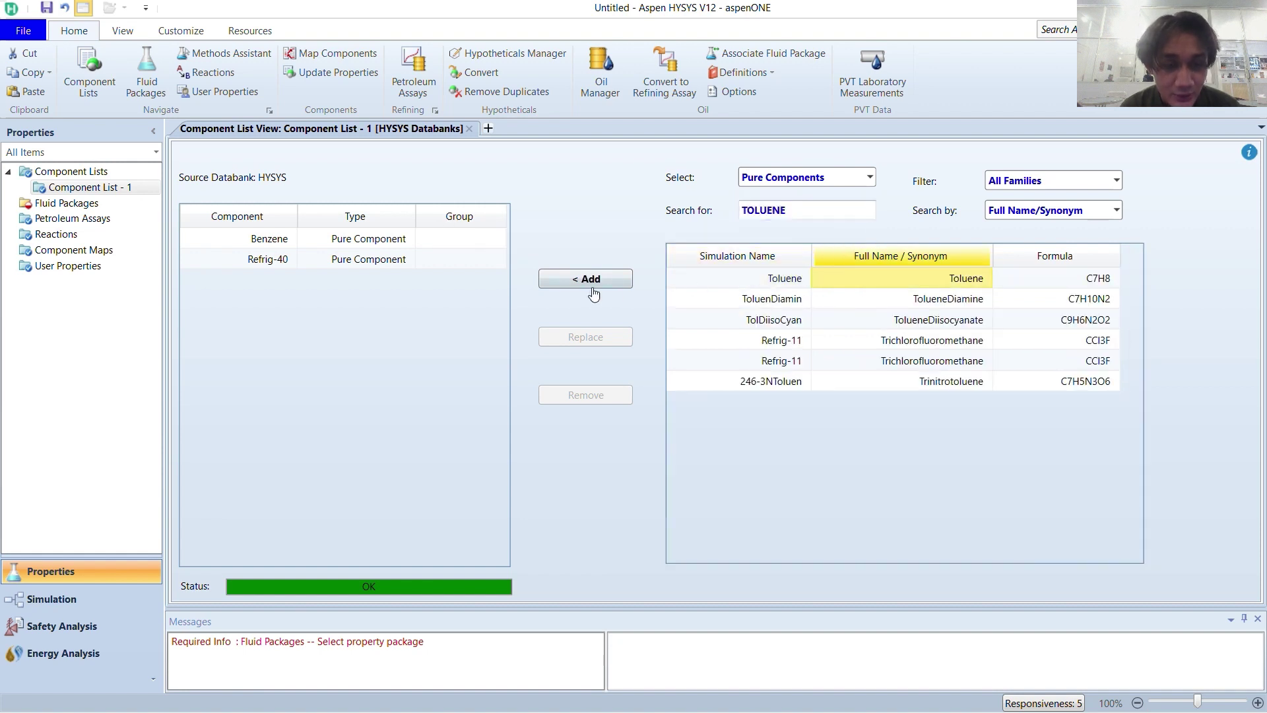
{"action": "left_click", "coordinate": [585, 278]}
{"action": "key", "text": "BackSpace"}
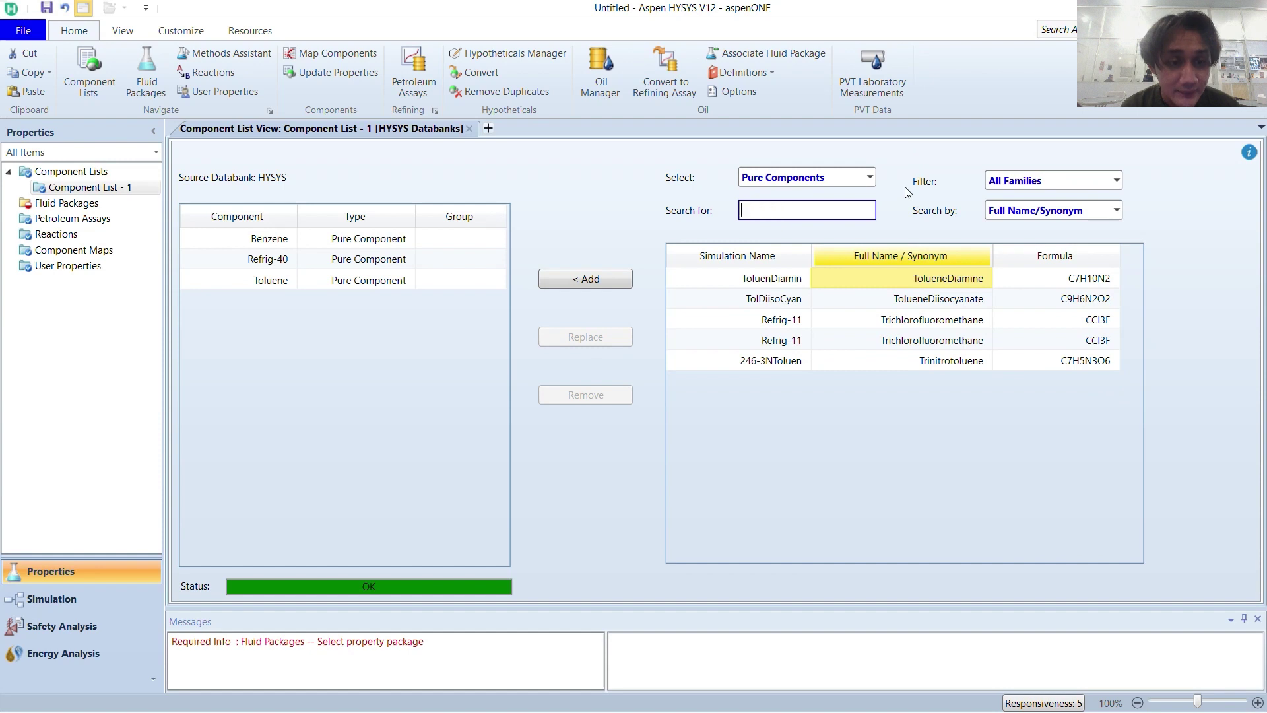
{"action": "type", "text": "HCL"}
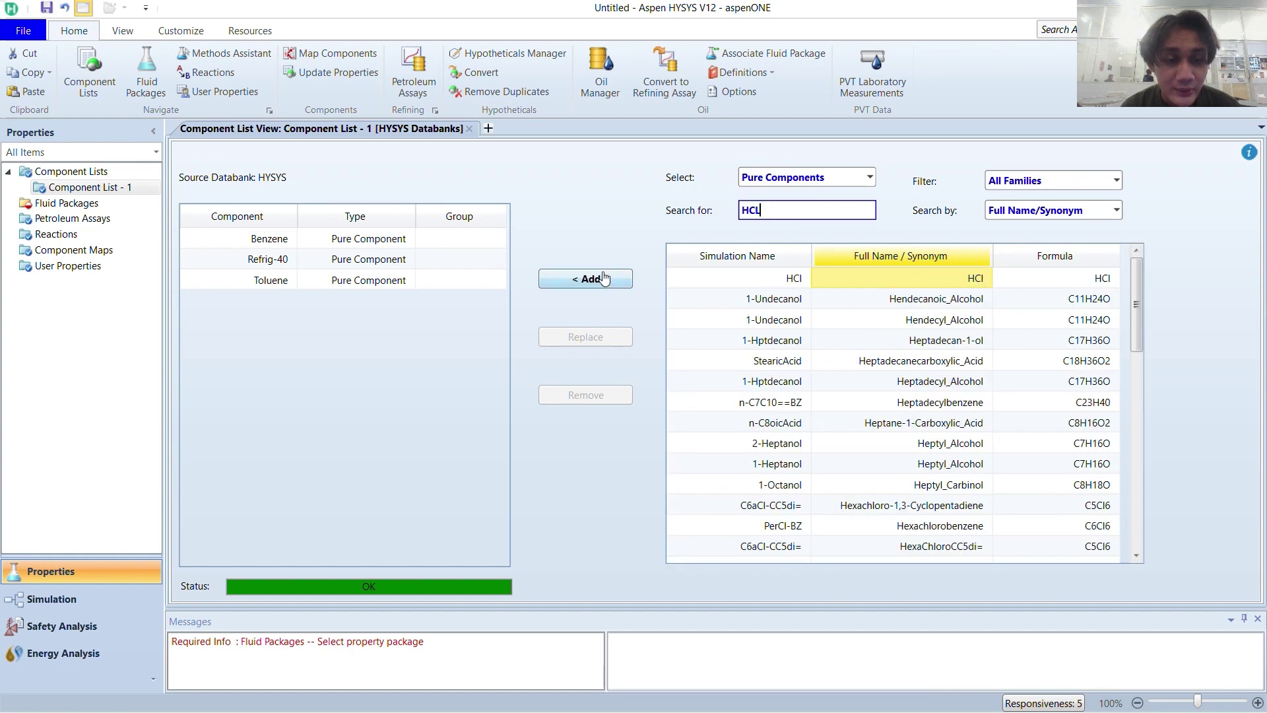
{"action": "left_click", "coordinate": [601, 278]}
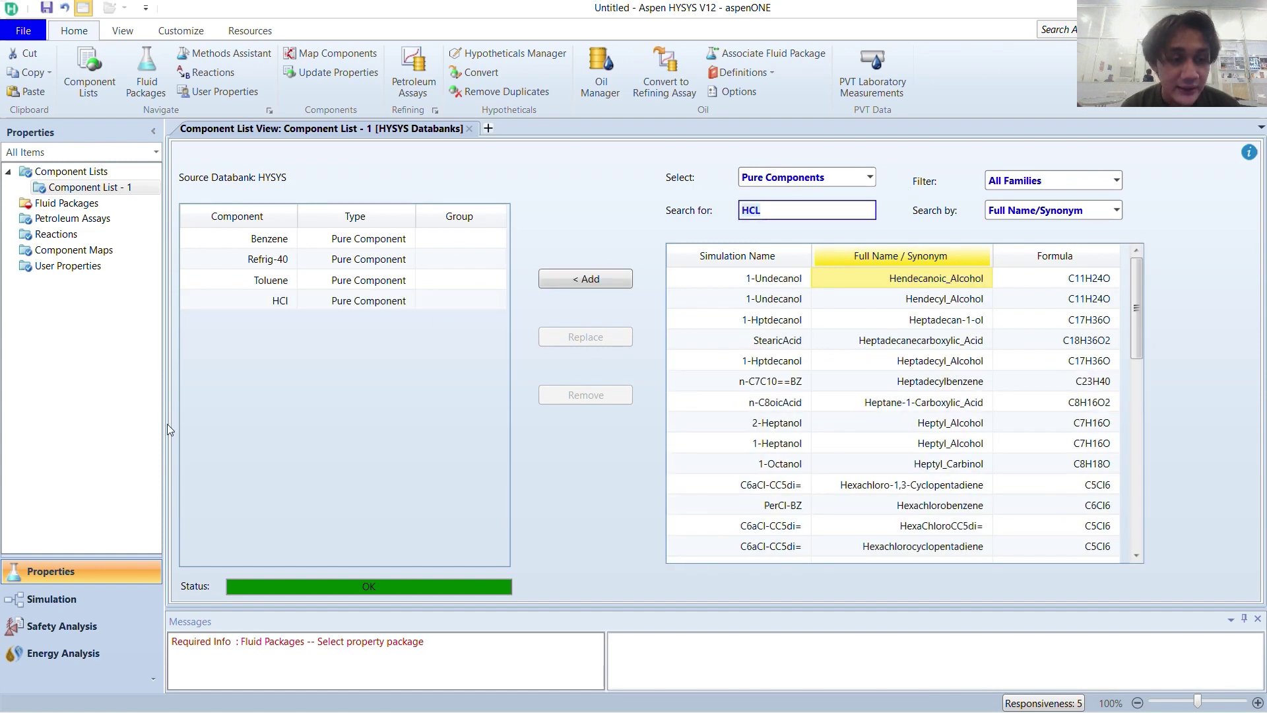
Add a fluid package and assign it the Peng-Robinson property package
{"action": "left_click", "coordinate": [65, 203]}
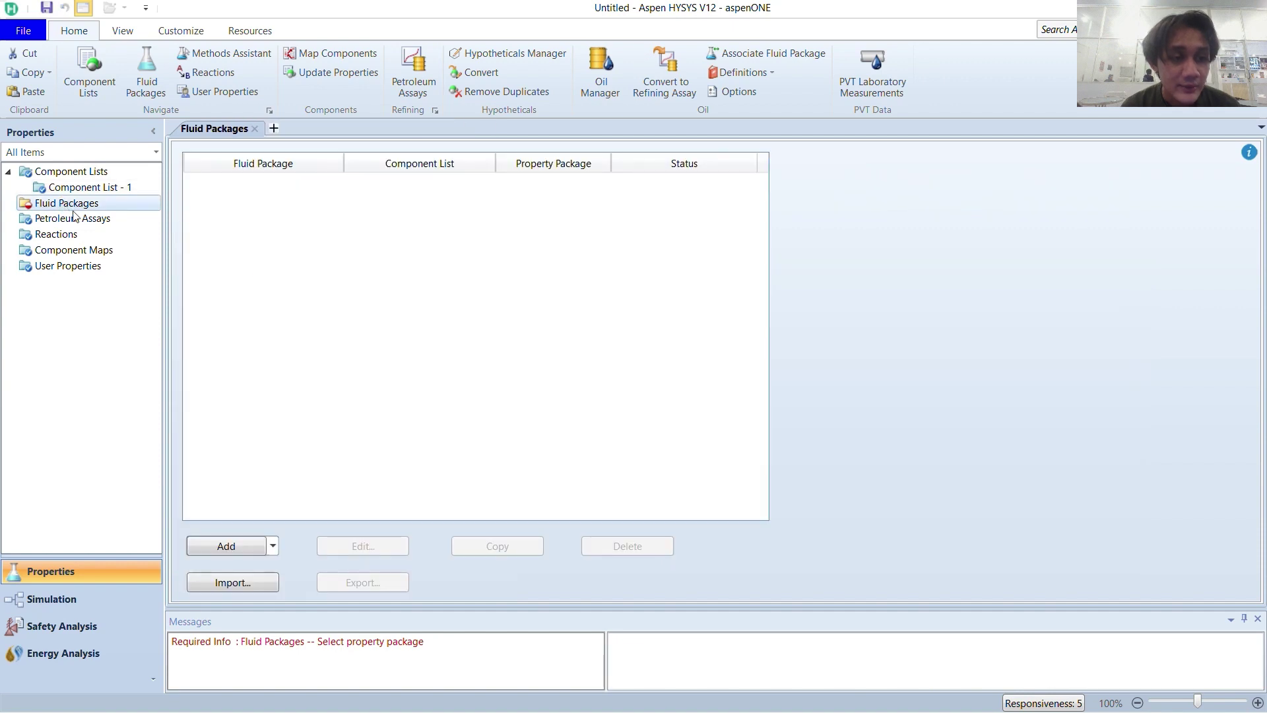
{"action": "left_click", "coordinate": [226, 547]}
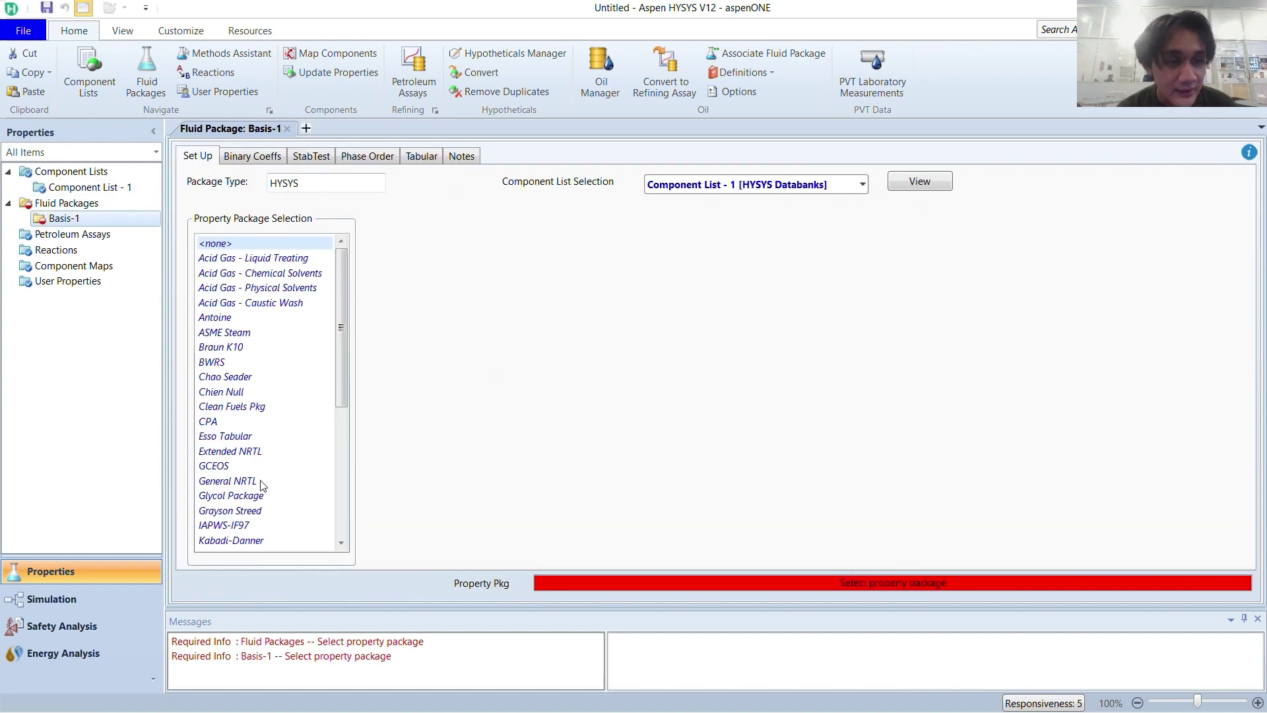
{"action": "scroll", "coordinate": [264, 486], "scroll_direction": "down", "scroll_amount": 6}
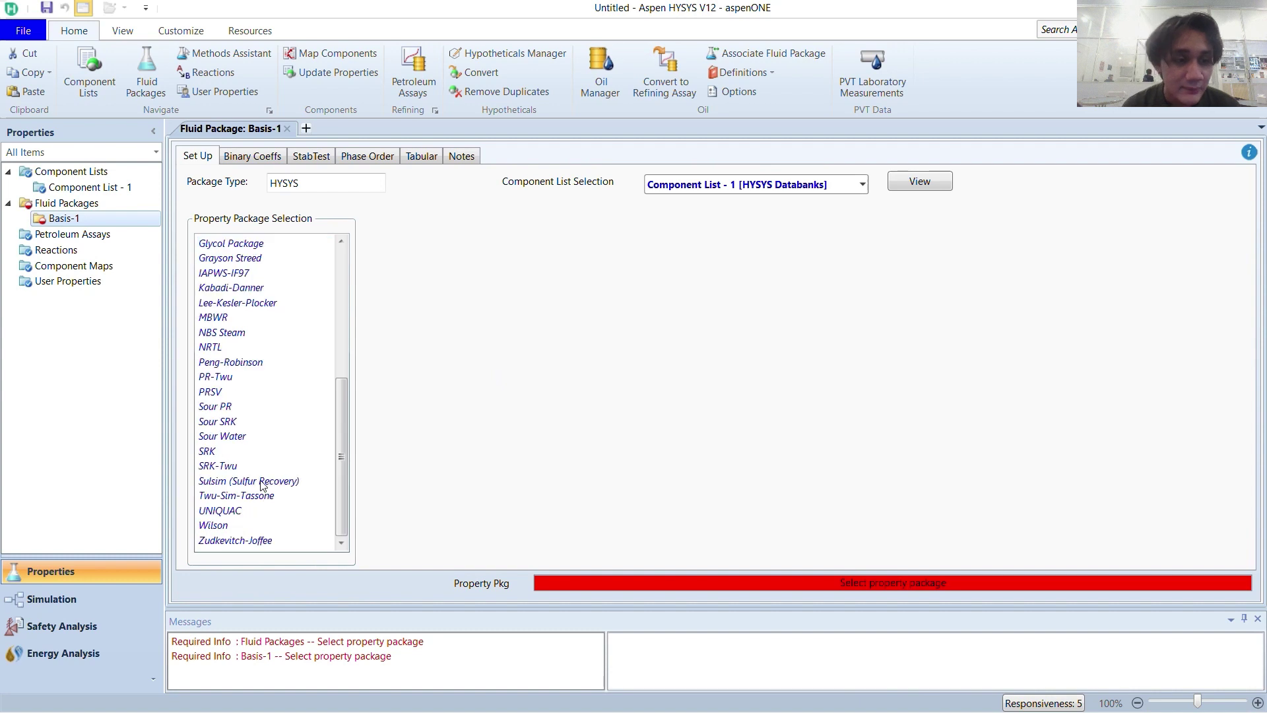
{"action": "left_click", "coordinate": [247, 369]}
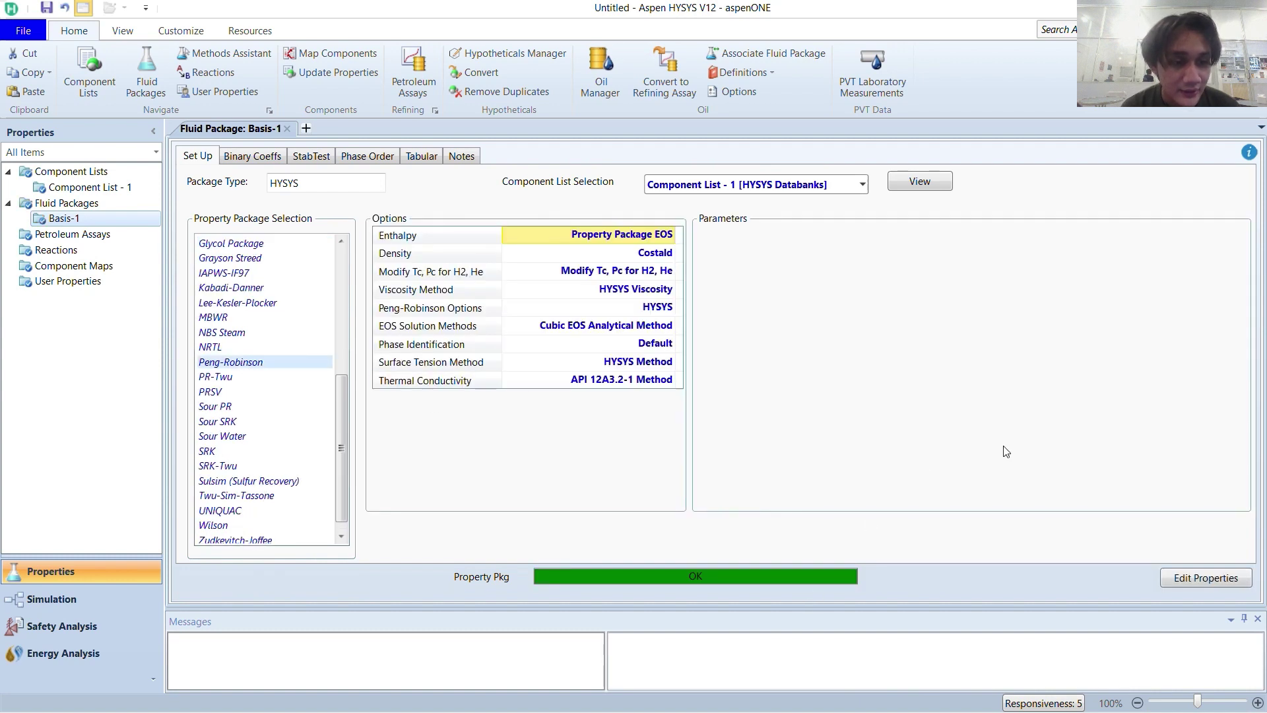
Switch to the simulation environment and place a Gibbs reactor on the flowsheet
{"action": "left_click", "coordinate": [124, 609]}
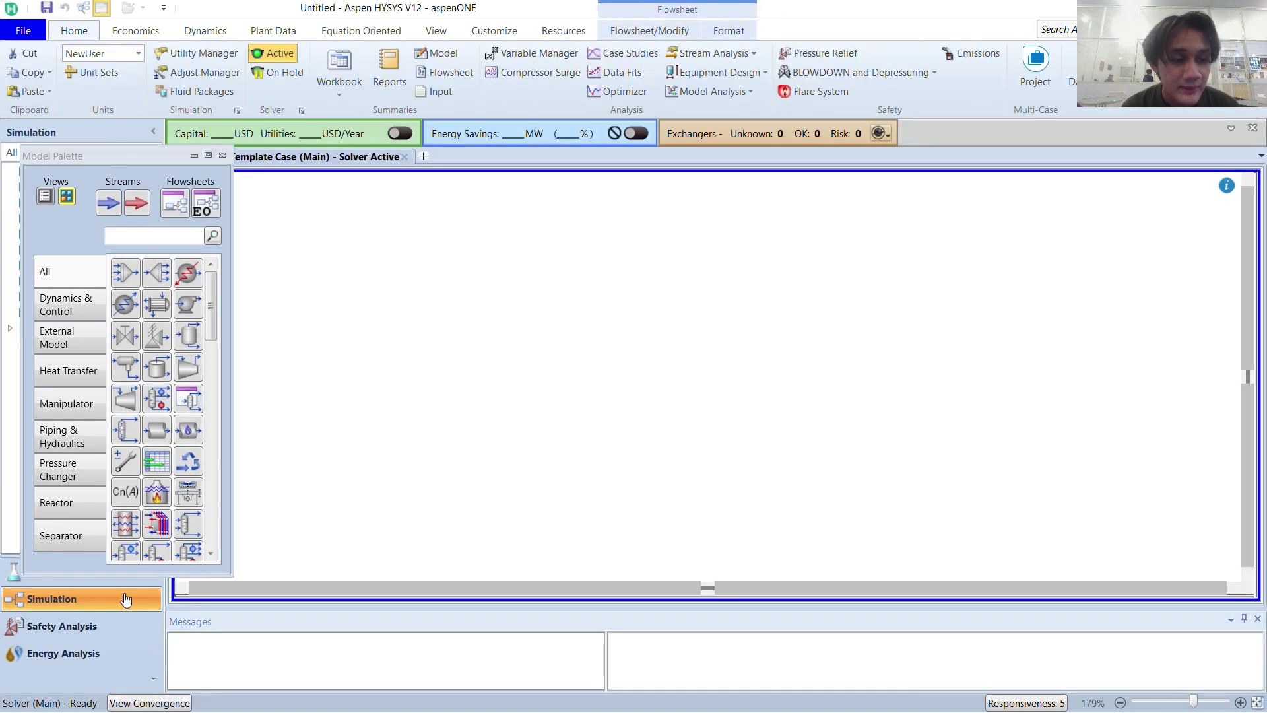
{"action": "left_click", "coordinate": [58, 499]}
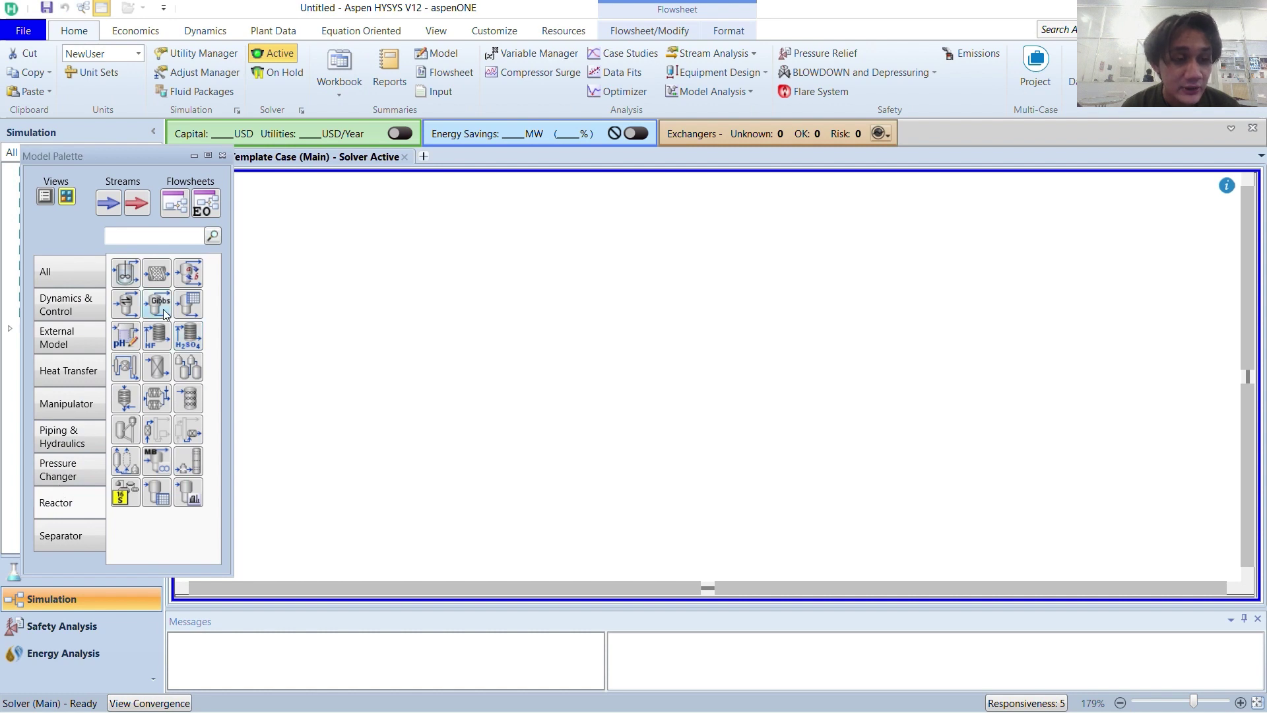
{"action": "left_click", "coordinate": [611, 436]}
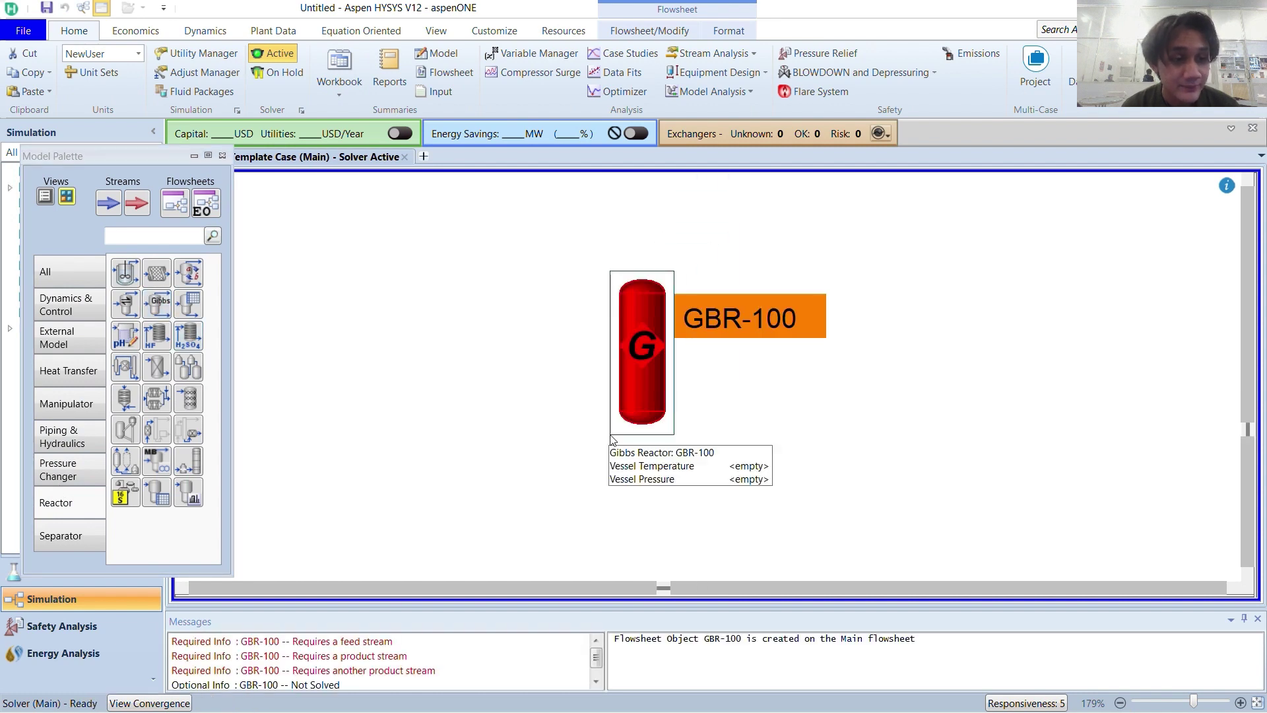
Open the Gibbs reactor's properties and create an inlet stream named FEED
{"action": "double_click", "coordinate": [647, 379]}
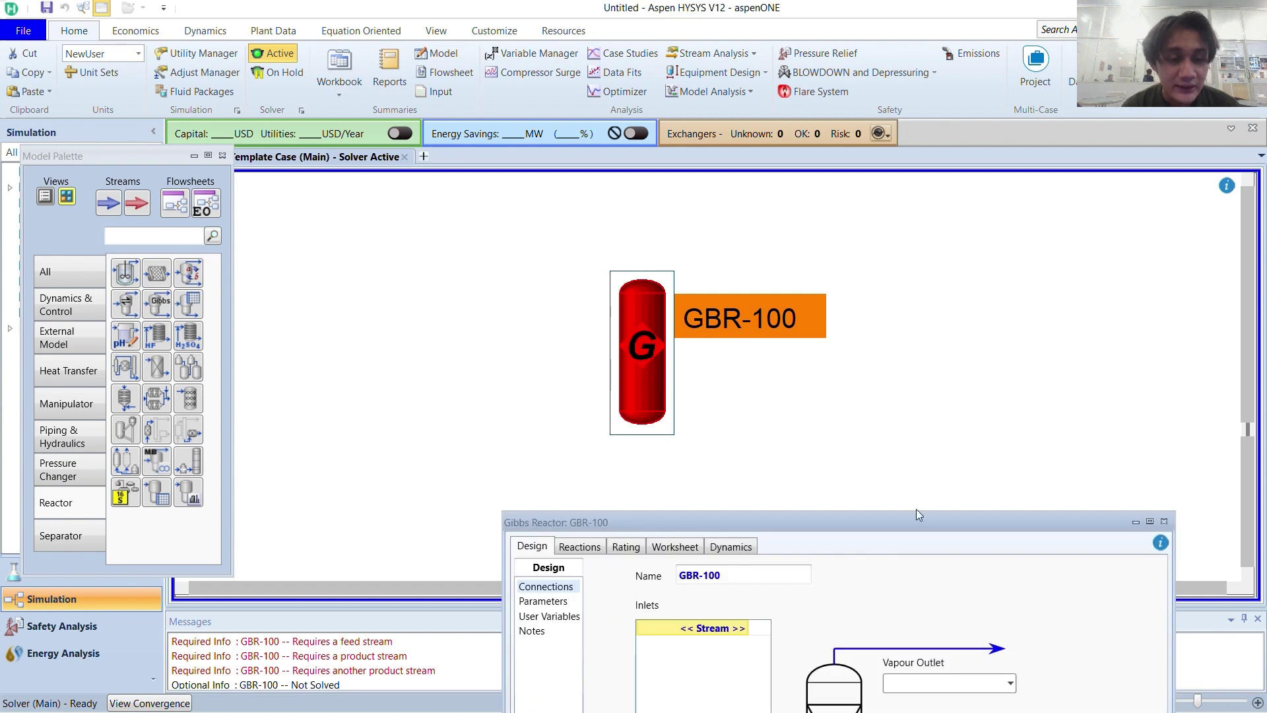
{"action": "left_click_drag", "start_coordinate": [915, 521], "coordinate": [635, 260]}
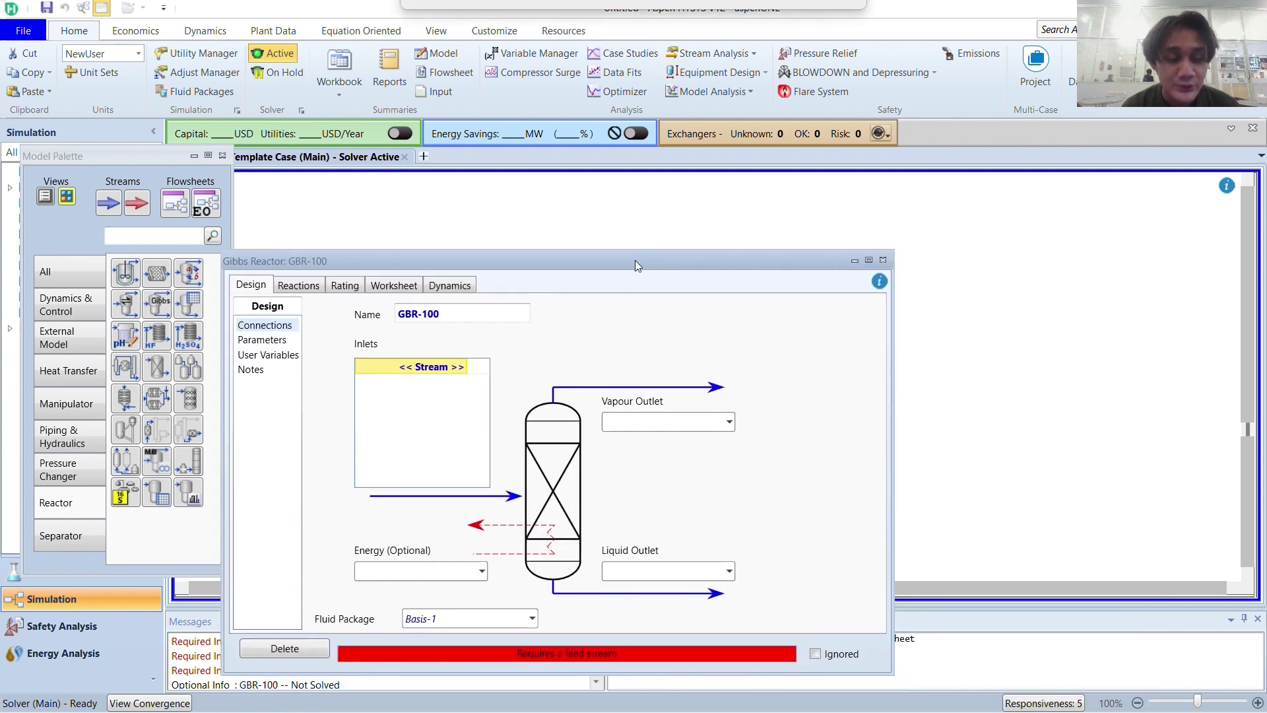
{"action": "left_click", "coordinate": [435, 371]}
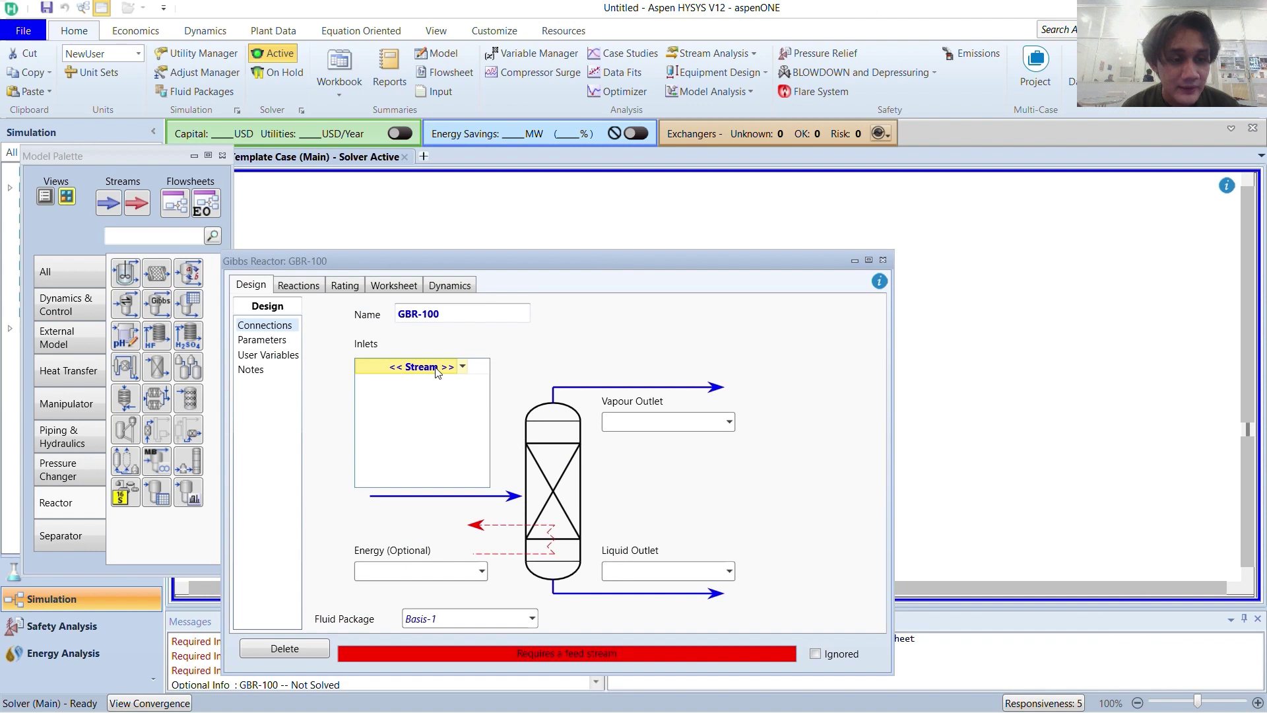
{"action": "type", "text": "F"}
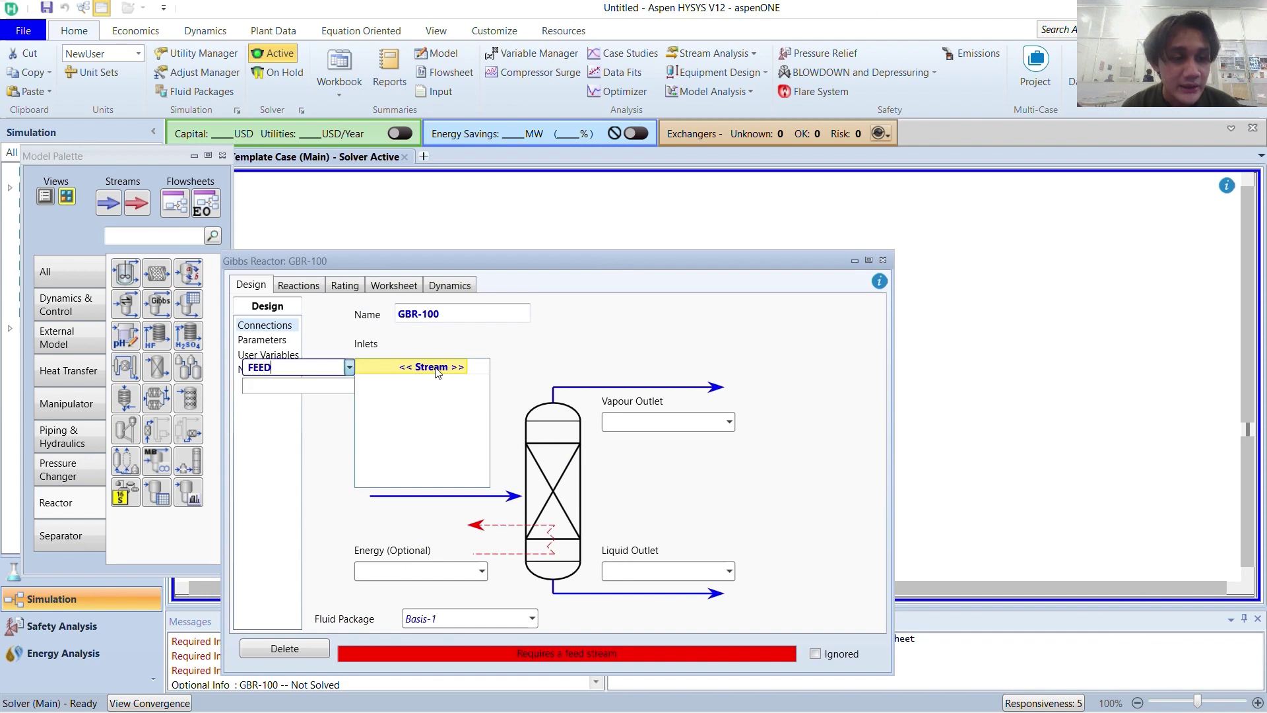
{"action": "type", "text": "EED"}
Create the reactor's vapour outlet stream with the name OVERHEAD PRODUCT
{"action": "left_click", "coordinate": [634, 425]}
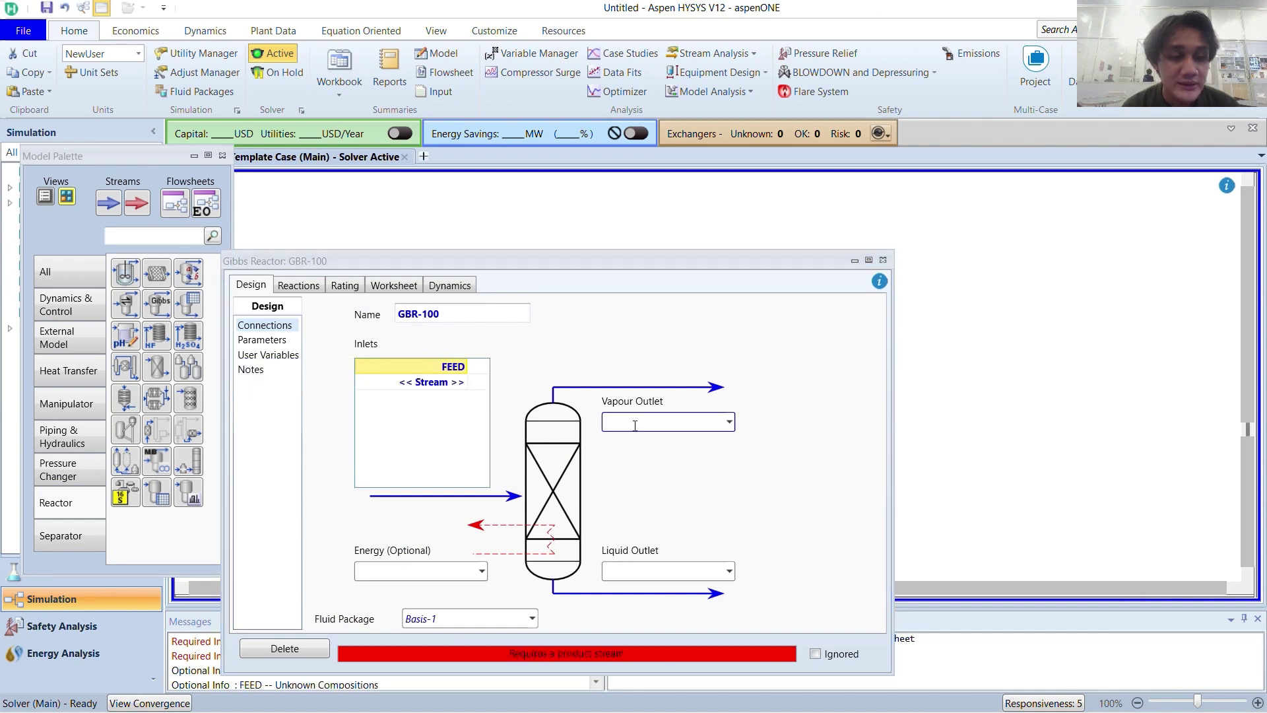
{"action": "type", "text": "OVERHEAD PRODUCT"}
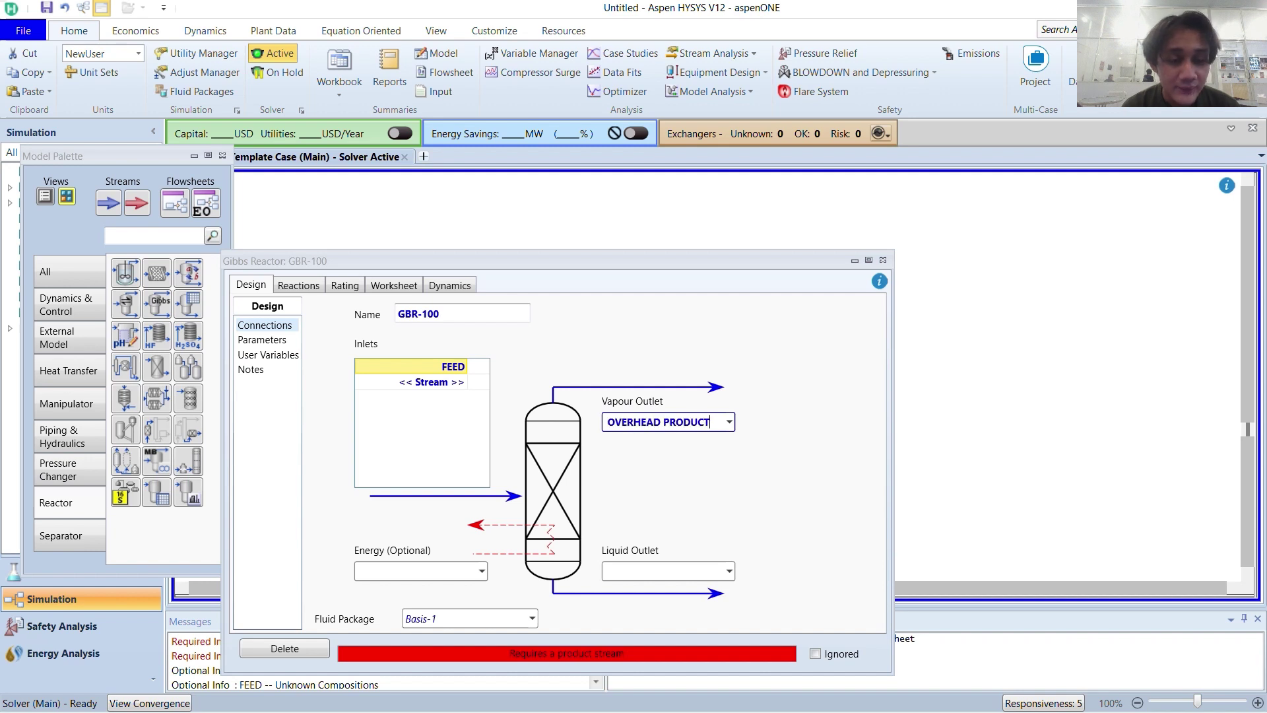
{"action": "key", "text": "Return"}
Name the reactor's liquid outlet stream BOTTOM PRODUCT and its energy stream Q
{"action": "left_click", "coordinate": [629, 570]}
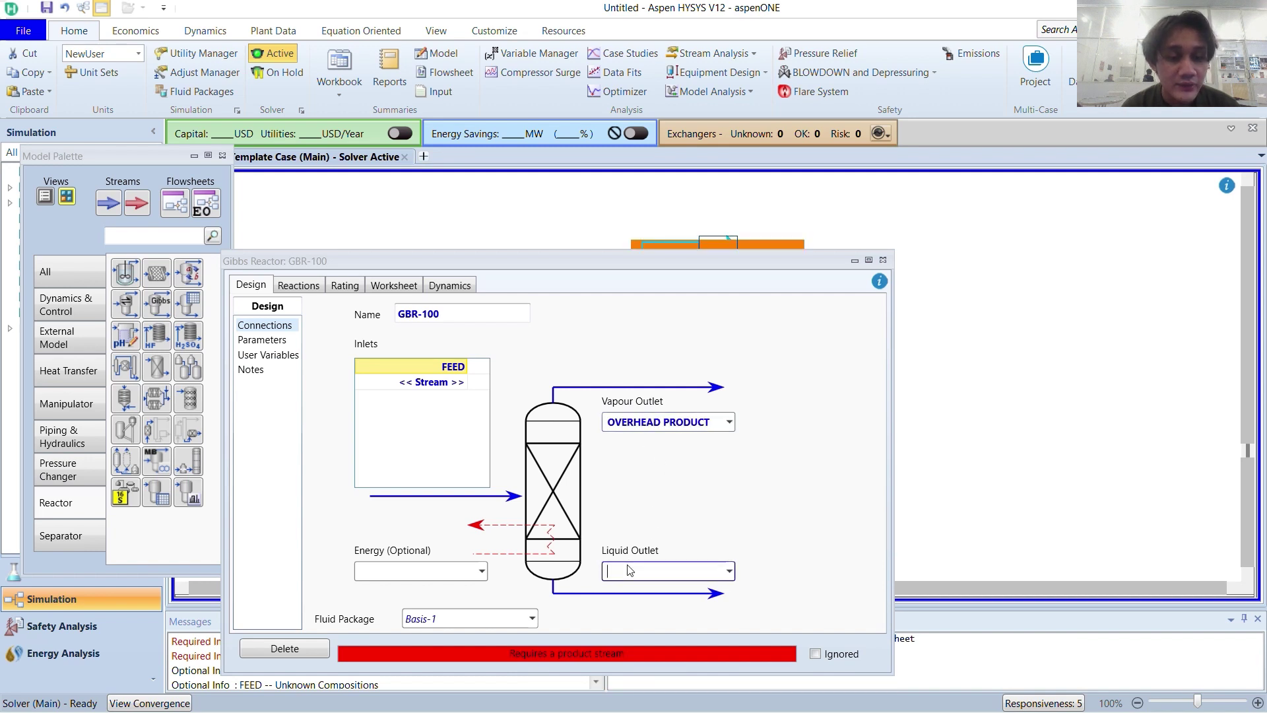
{"action": "type", "text": "BOTTOM"}
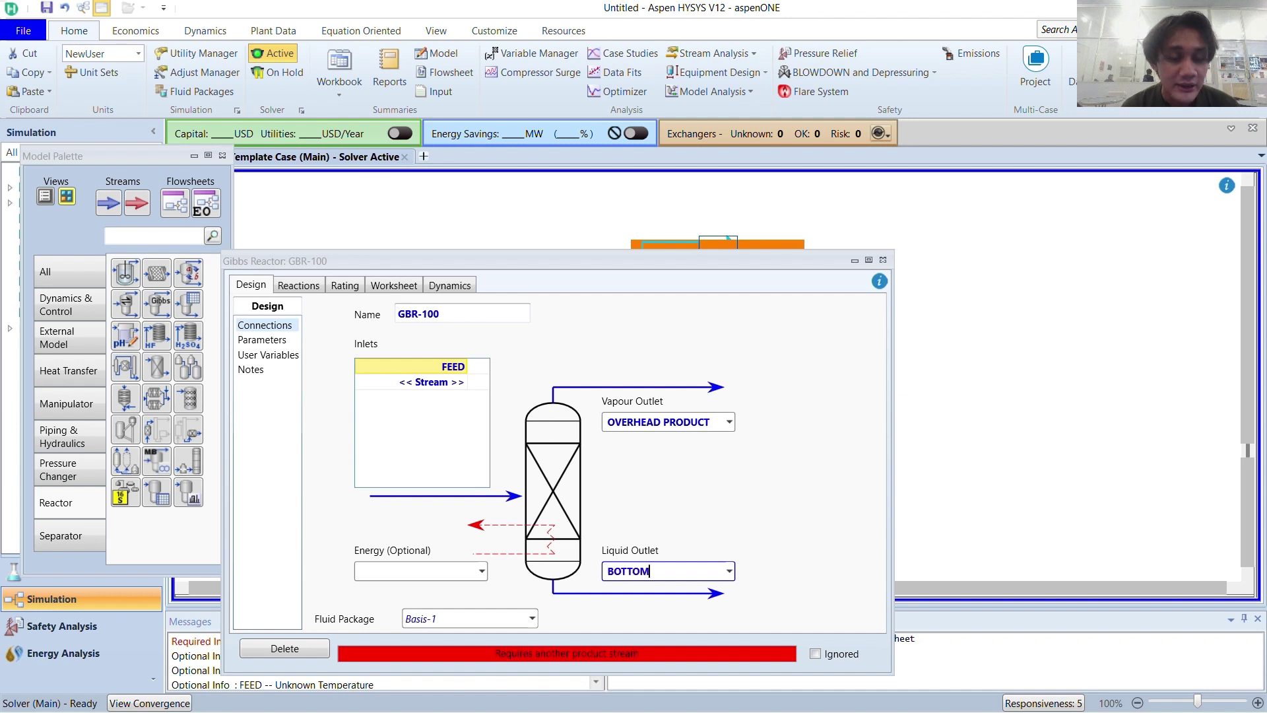
{"action": "type", "text": " PRODUCT"}
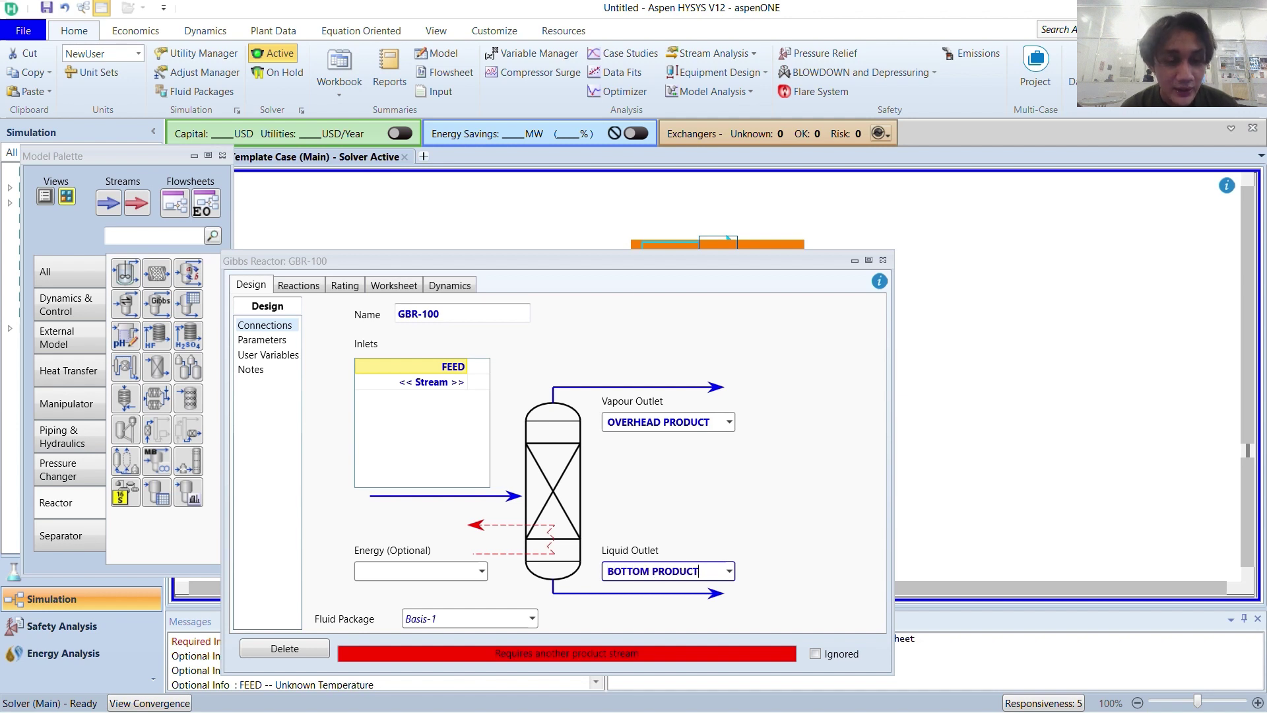
{"action": "key", "text": "Return"}
{"action": "left_click", "coordinate": [434, 570]}
{"action": "type", "text": "Q"}
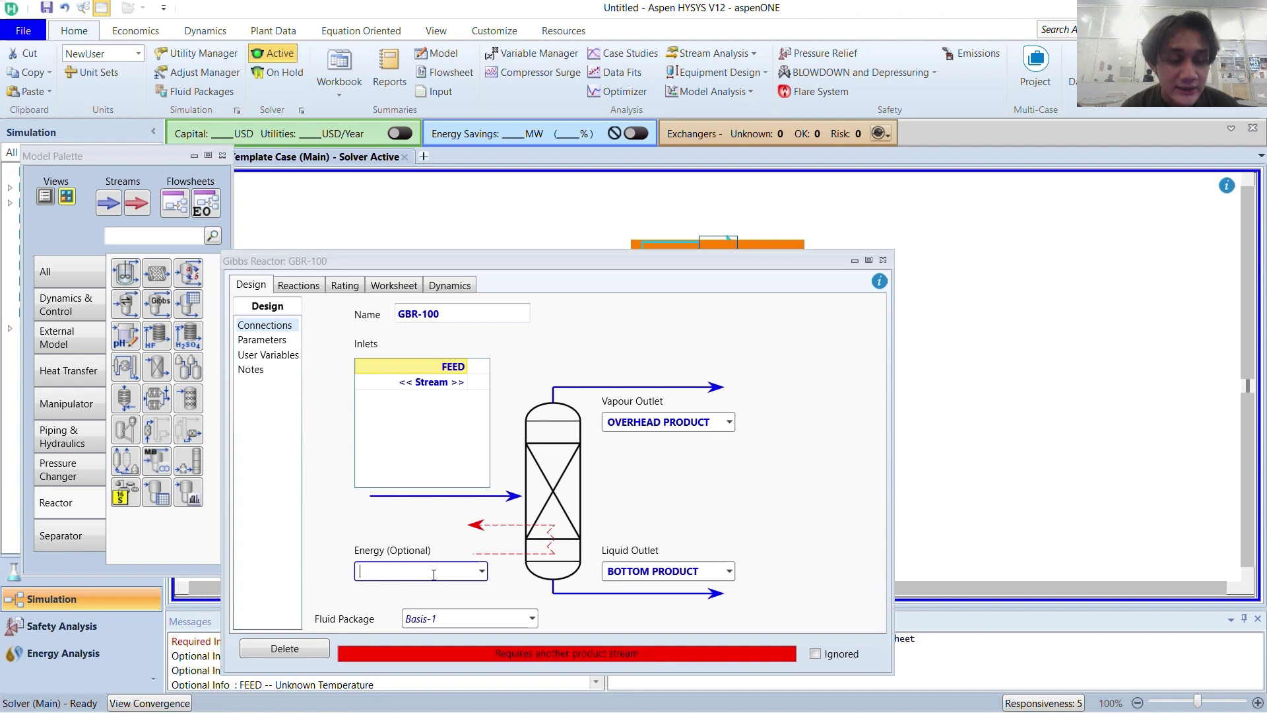
Define the FEED composition in the reactor's worksheet with mole fractions of 0,5 benzene and 0,5 Refrig-40
{"action": "left_click", "coordinate": [394, 287]}
{"action": "left_click", "coordinate": [268, 355]}
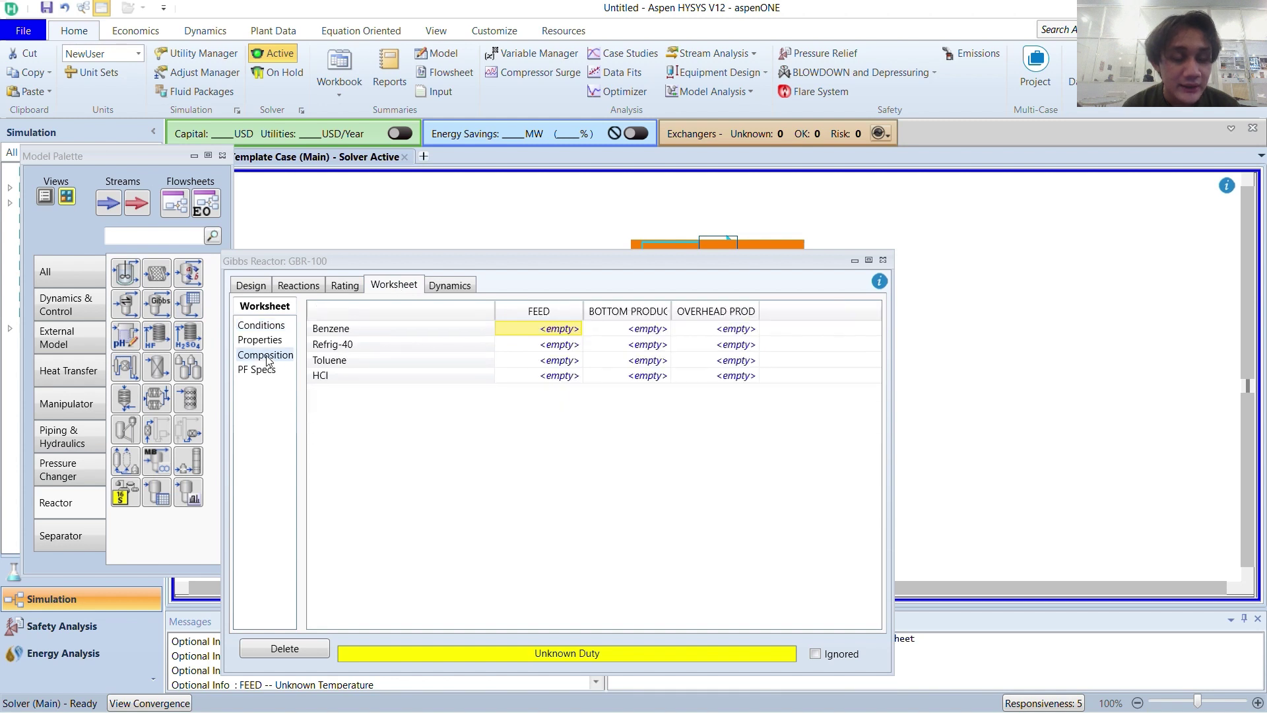
{"action": "left_click", "coordinate": [573, 330]}
{"action": "key", "text": "BackSpace"}
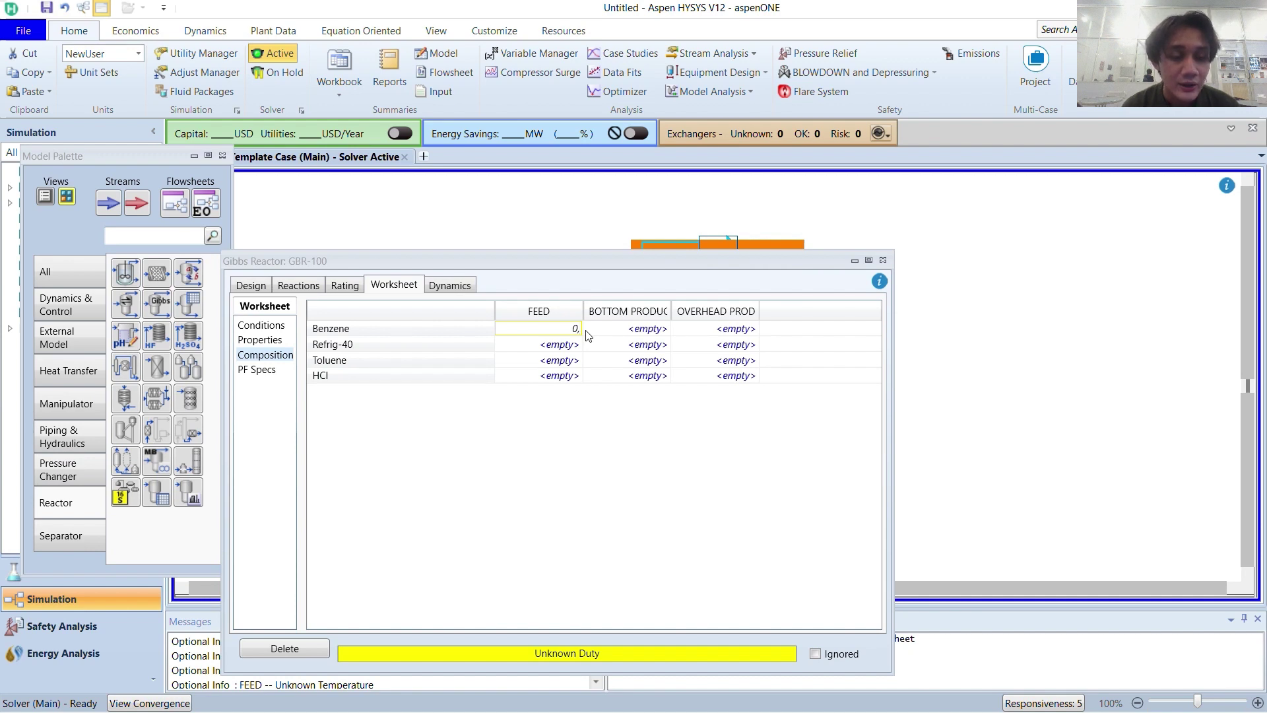
{"action": "type", "text": "5"}
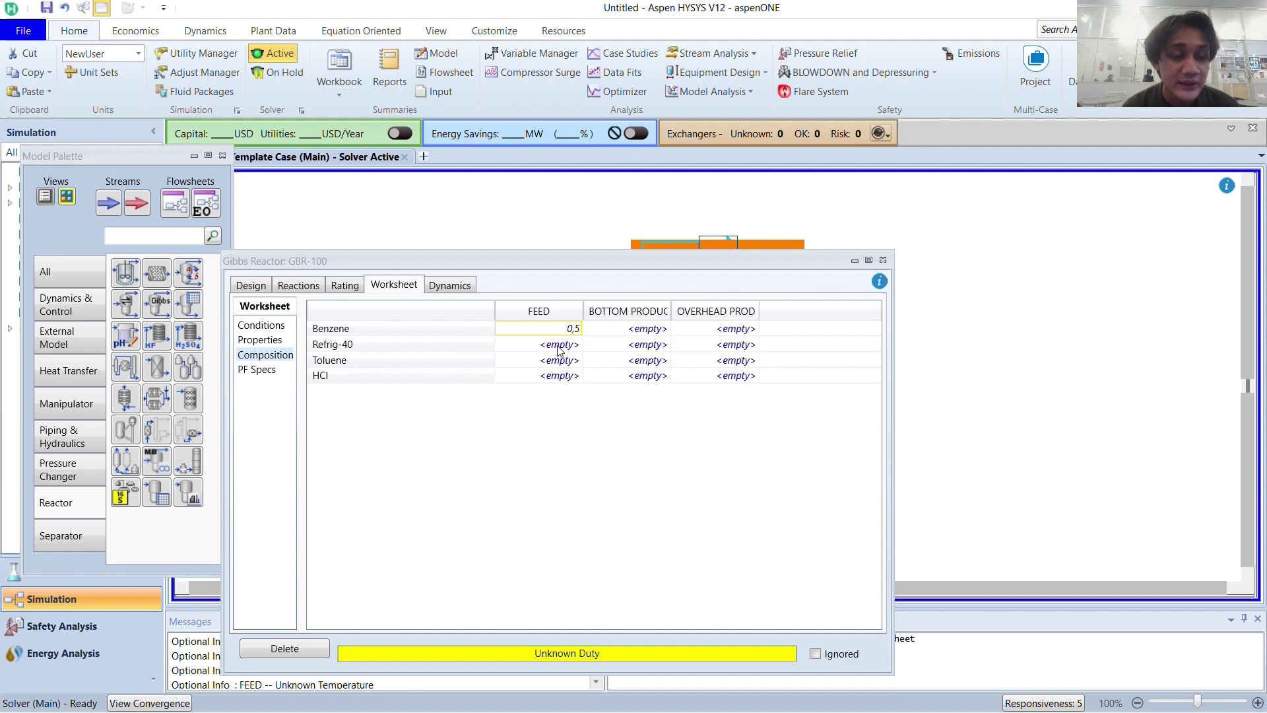
{"action": "key", "text": "Return"}
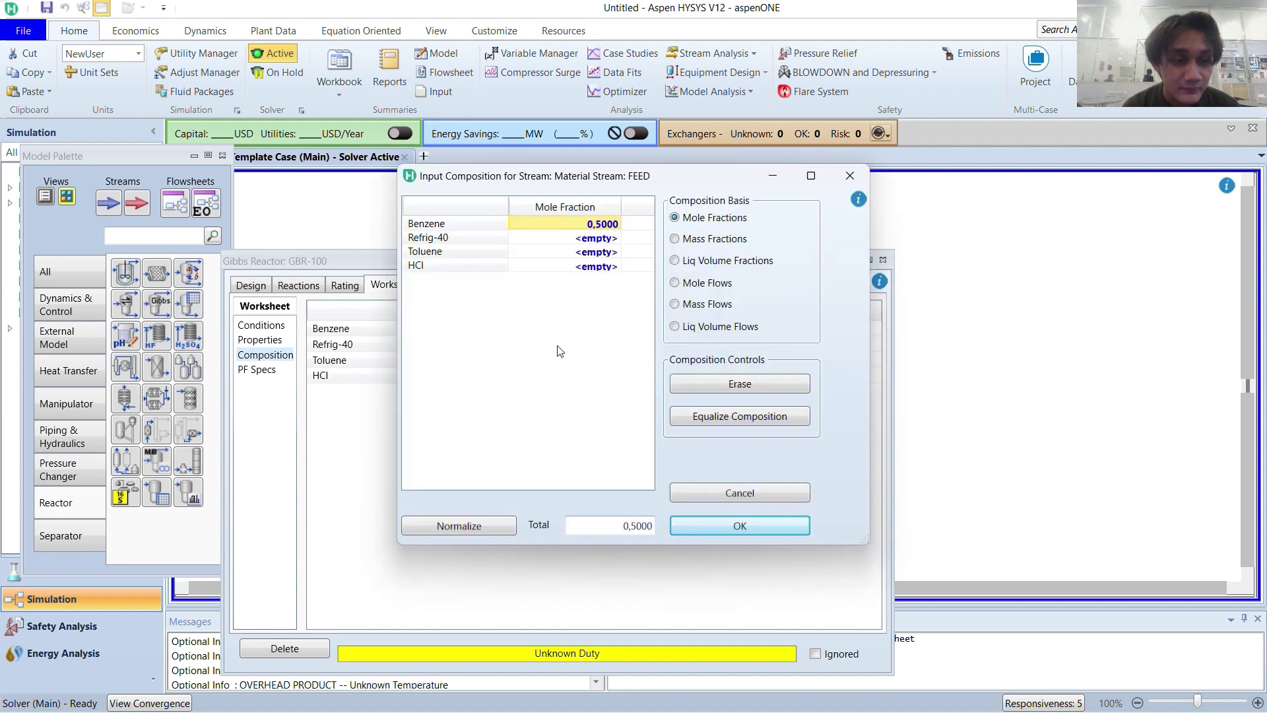
{"action": "left_click", "coordinate": [609, 238]}
{"action": "type", "text": "0,5"}
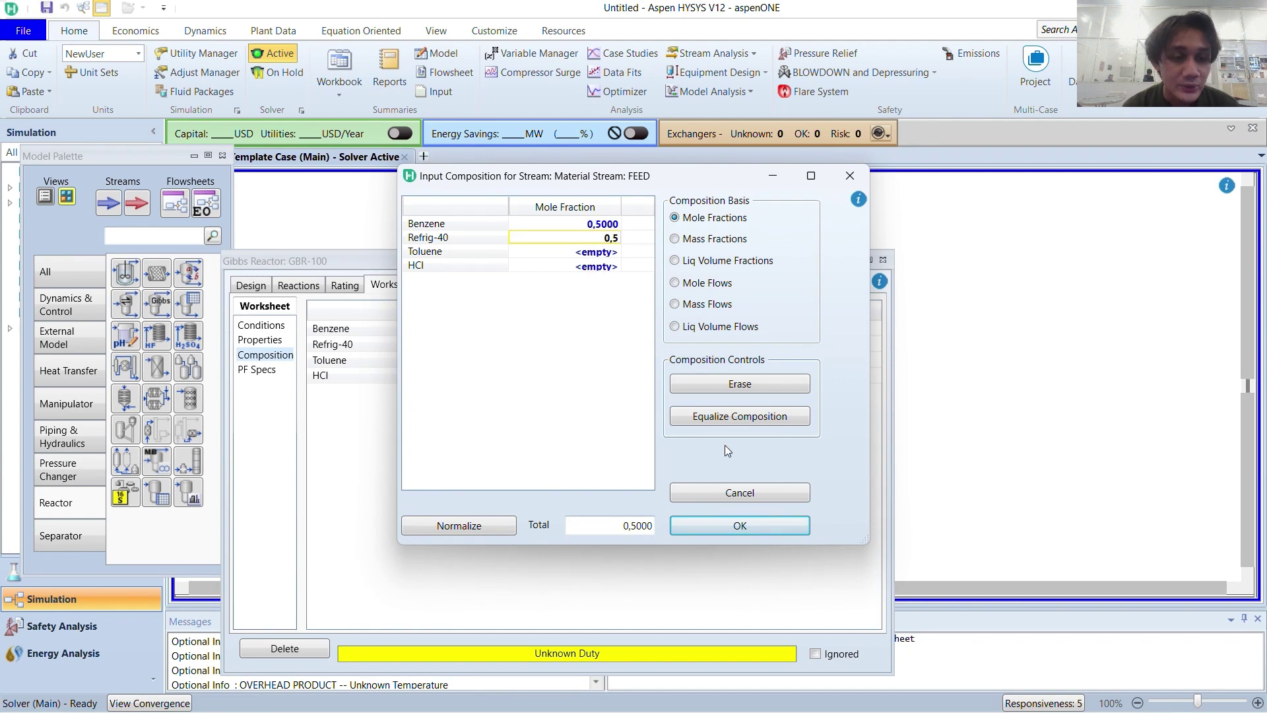
{"action": "left_click", "coordinate": [754, 525]}
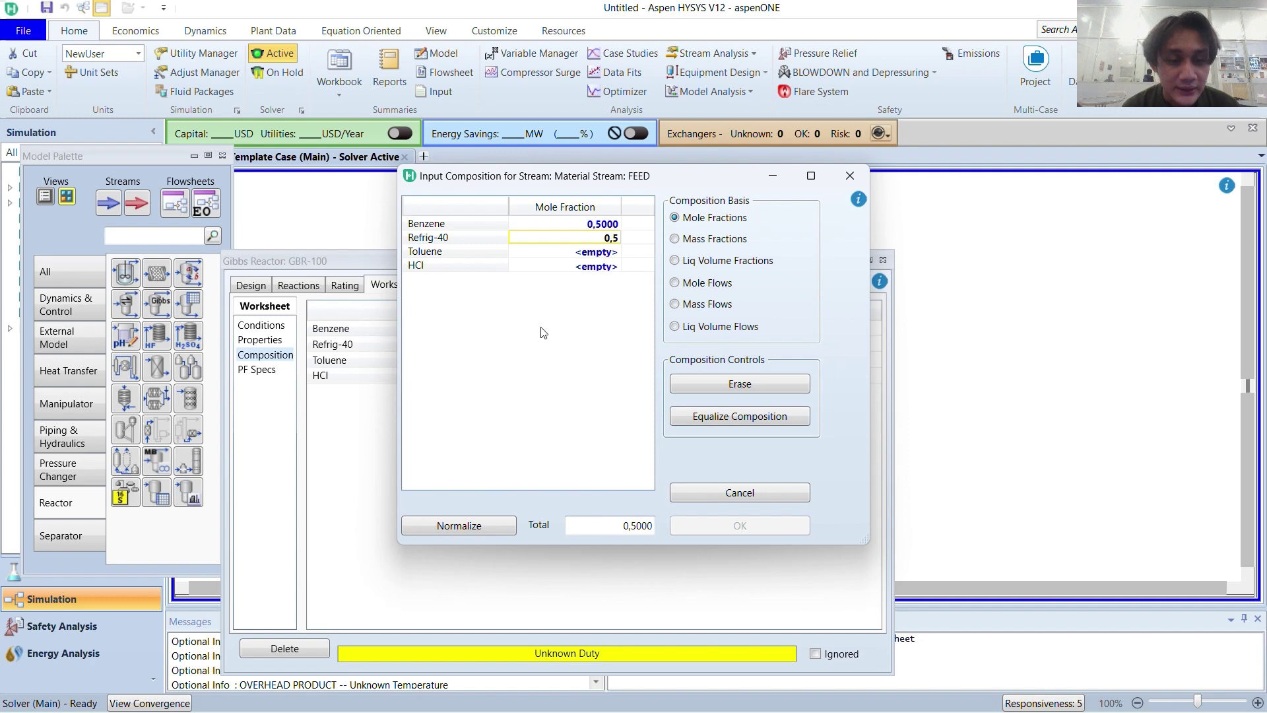
{"action": "left_click", "coordinate": [734, 526]}
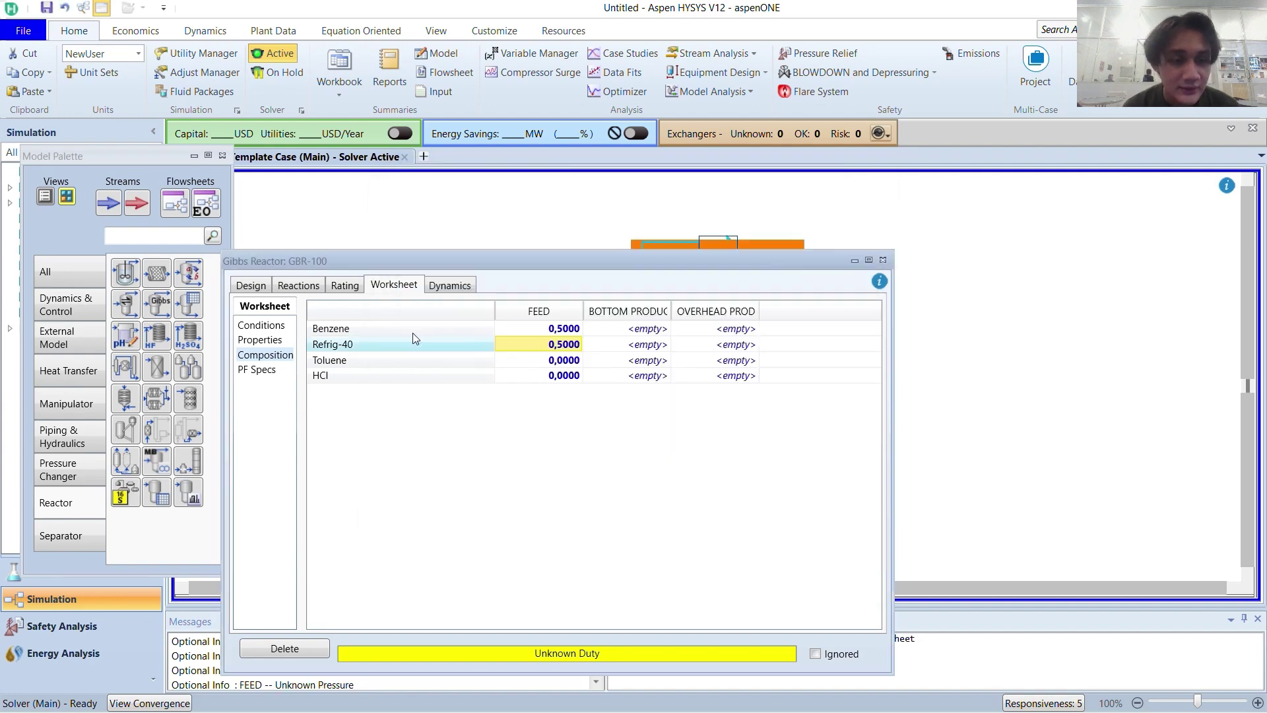
Set the temperatures of FEED, BOTTOM PRODUCT and OVERHEAD PRODUCT to 10 C in the worksheet conditions
{"action": "left_click", "coordinate": [259, 327]}
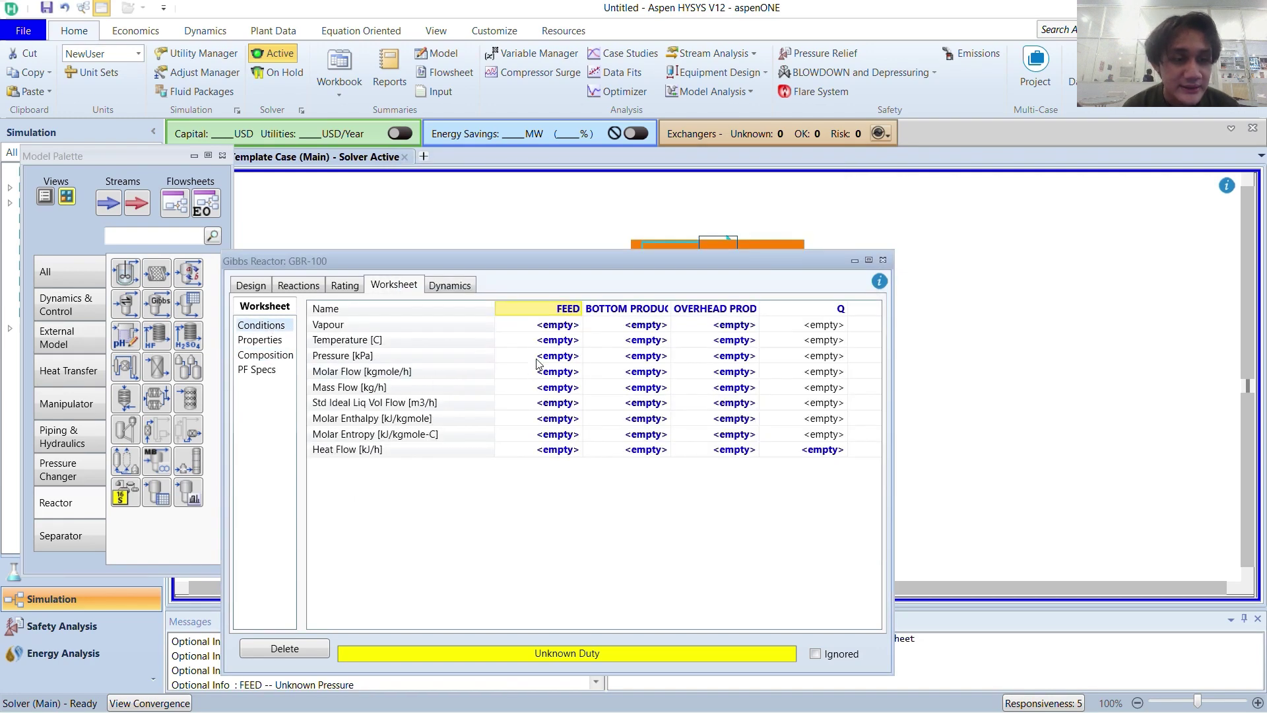
{"action": "left_click", "coordinate": [565, 341]}
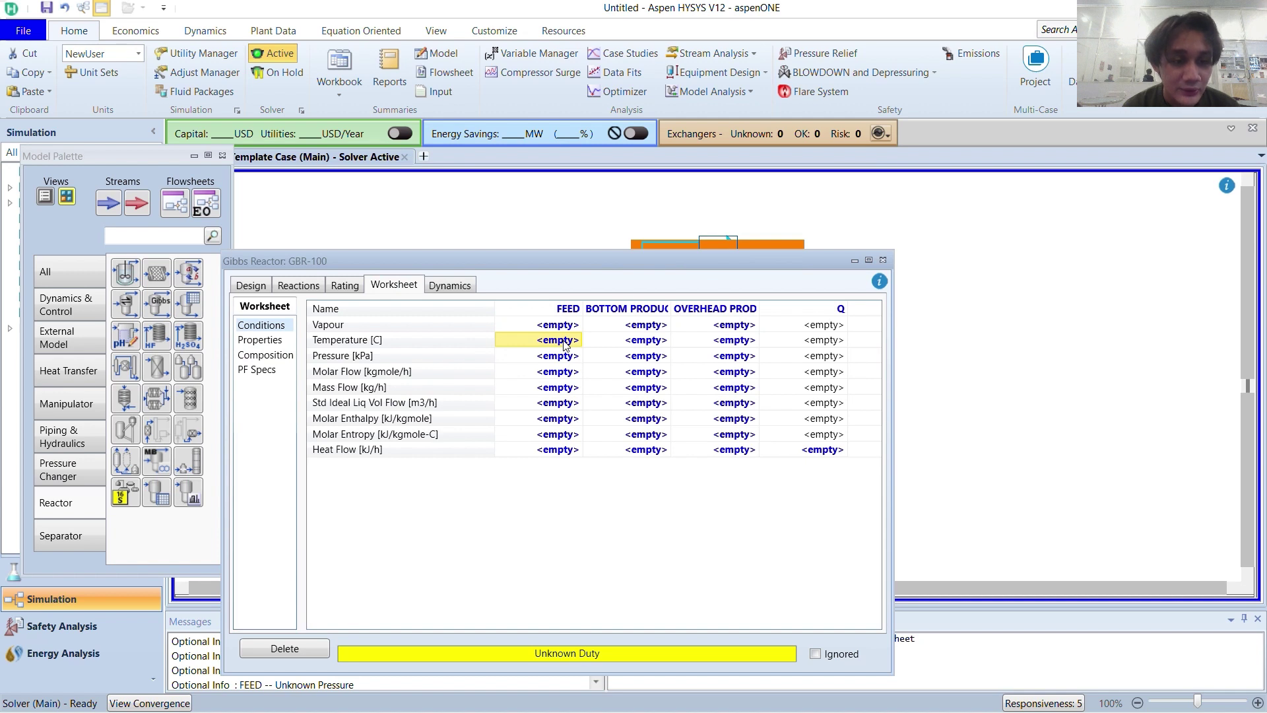
{"action": "type", "text": "10"}
{"action": "left_click", "coordinate": [645, 342]}
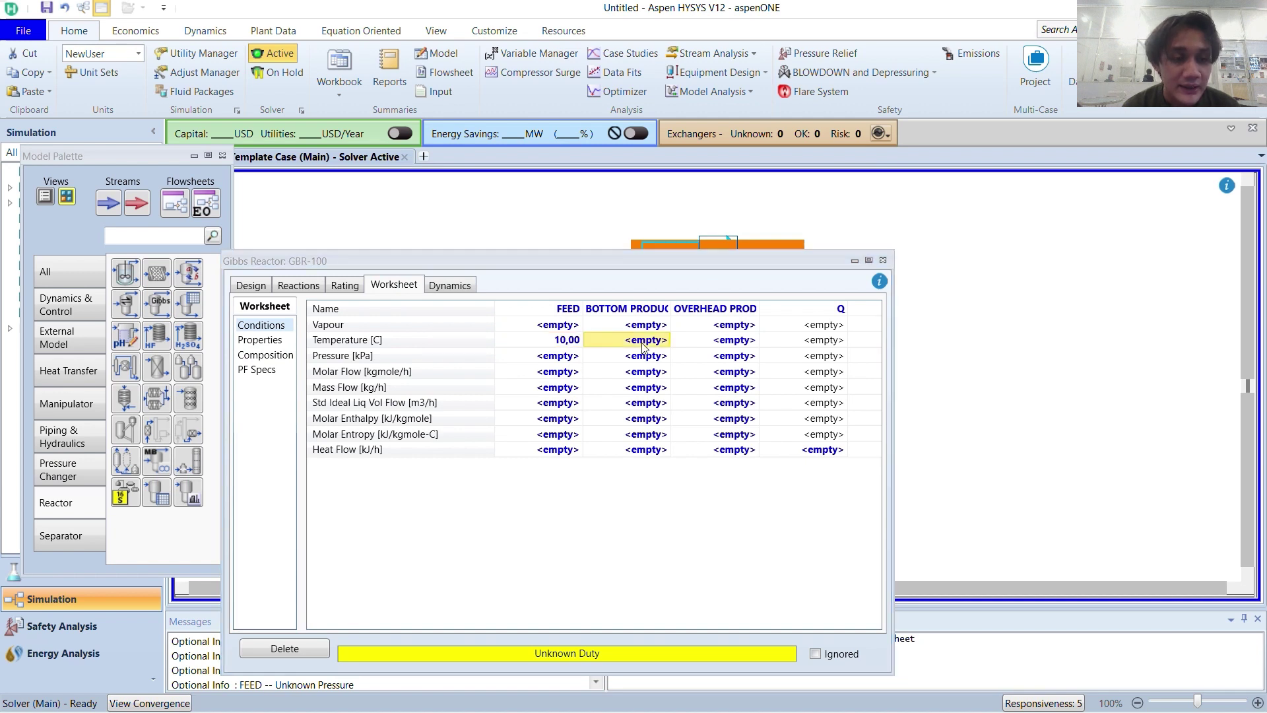
{"action": "type", "text": "100"}
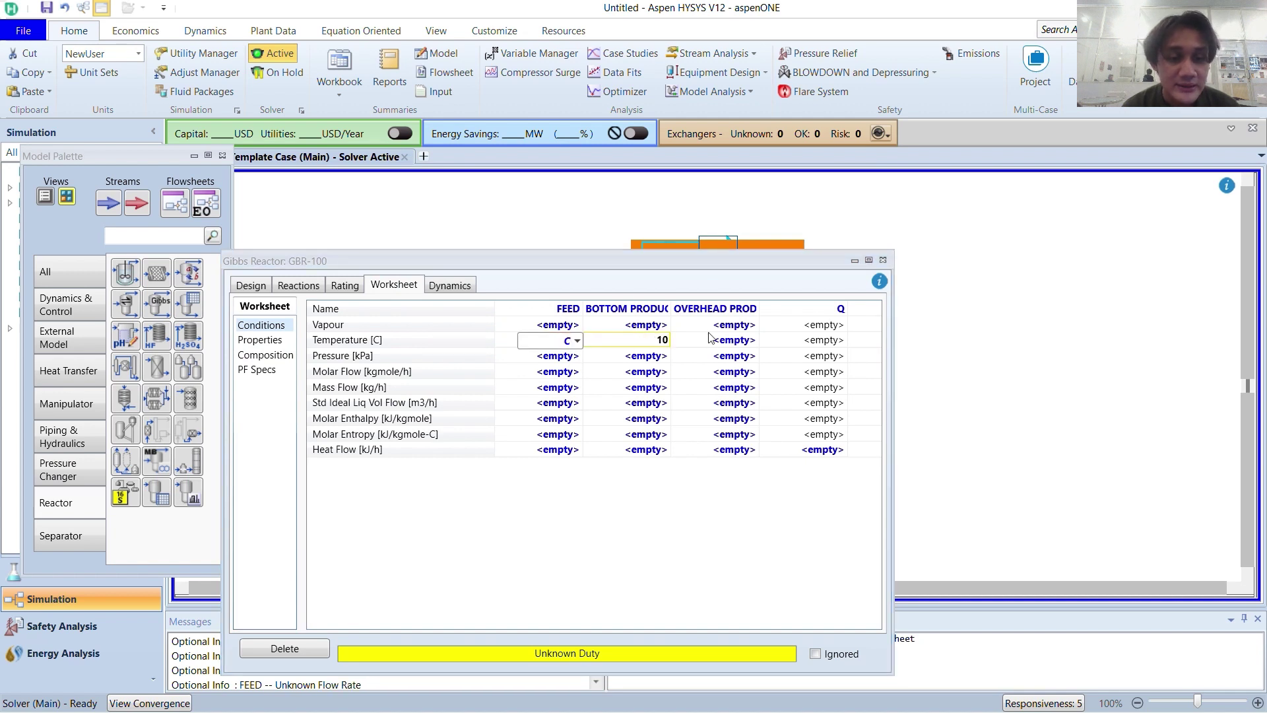
{"action": "left_click", "coordinate": [709, 338]}
{"action": "type", "text": "10"}
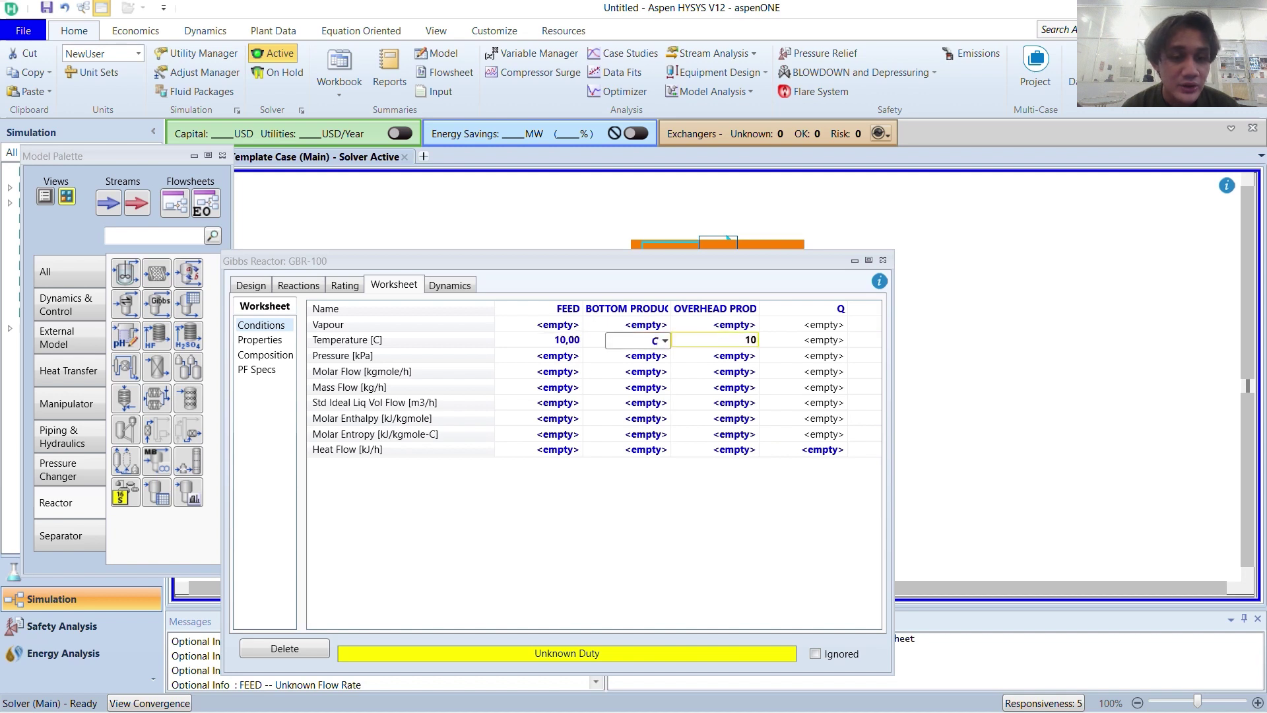
Set the FEED pressure to 1 atm and its molar flow to 100 kgmole/h, closing the reactor's properties
{"action": "left_click", "coordinate": [559, 356]}
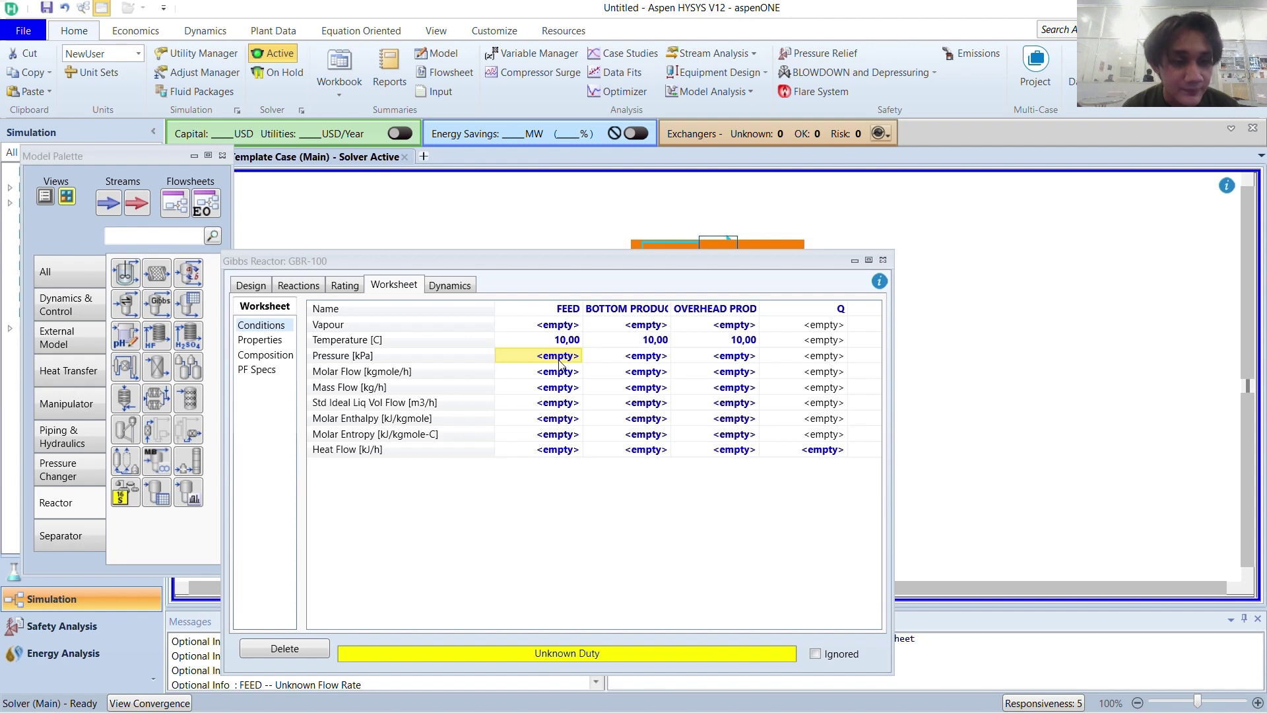
{"action": "type", "text": "1"}
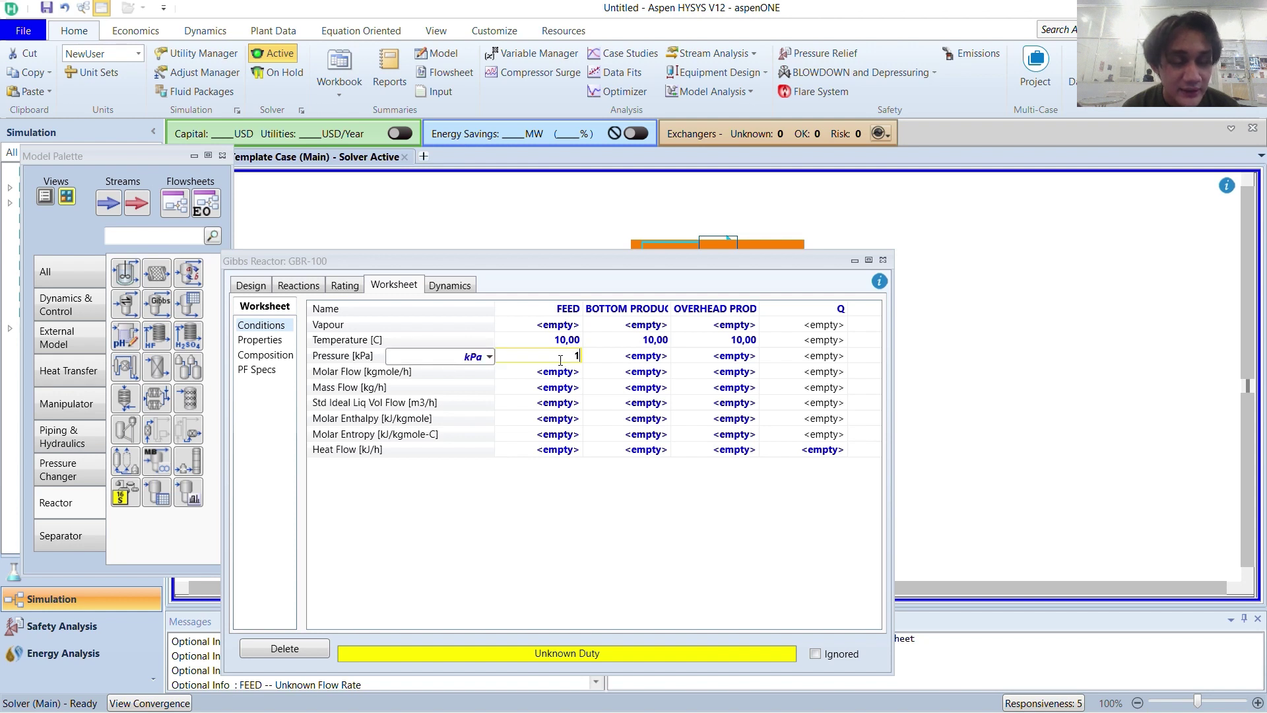
{"action": "left_click", "coordinate": [489, 357]}
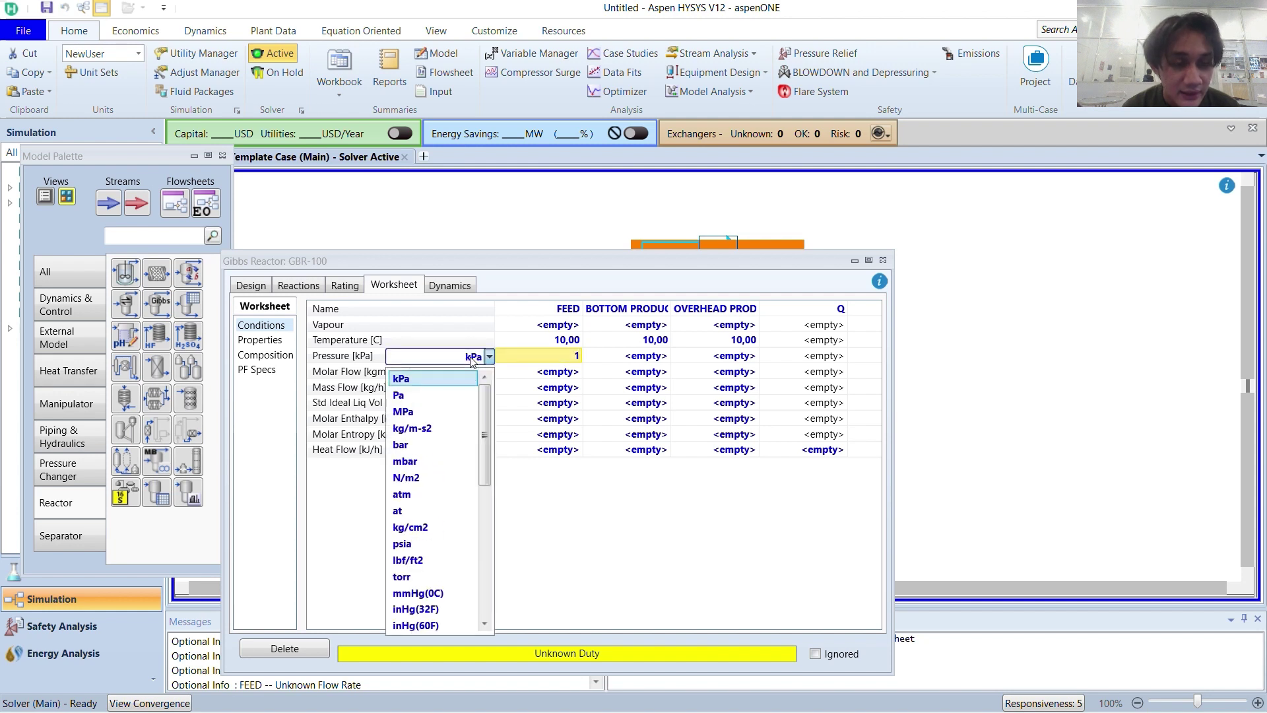
{"action": "left_click", "coordinate": [422, 496]}
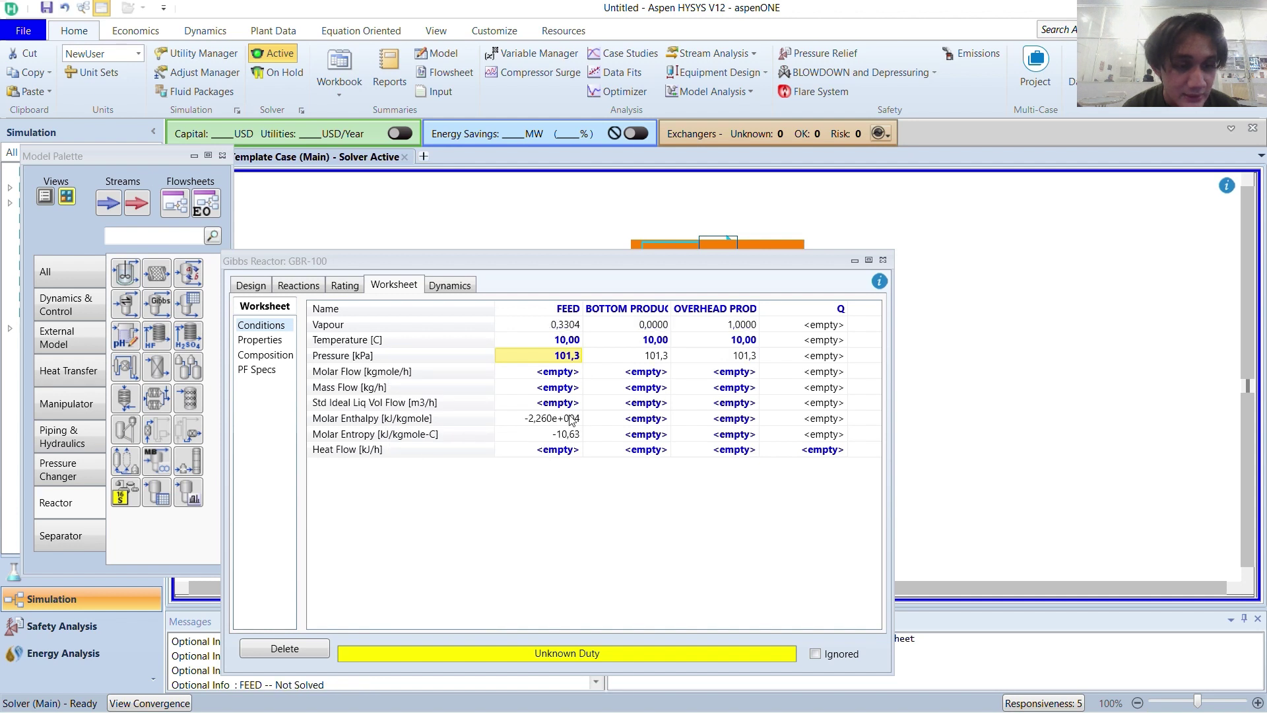
{"action": "left_click", "coordinate": [559, 374]}
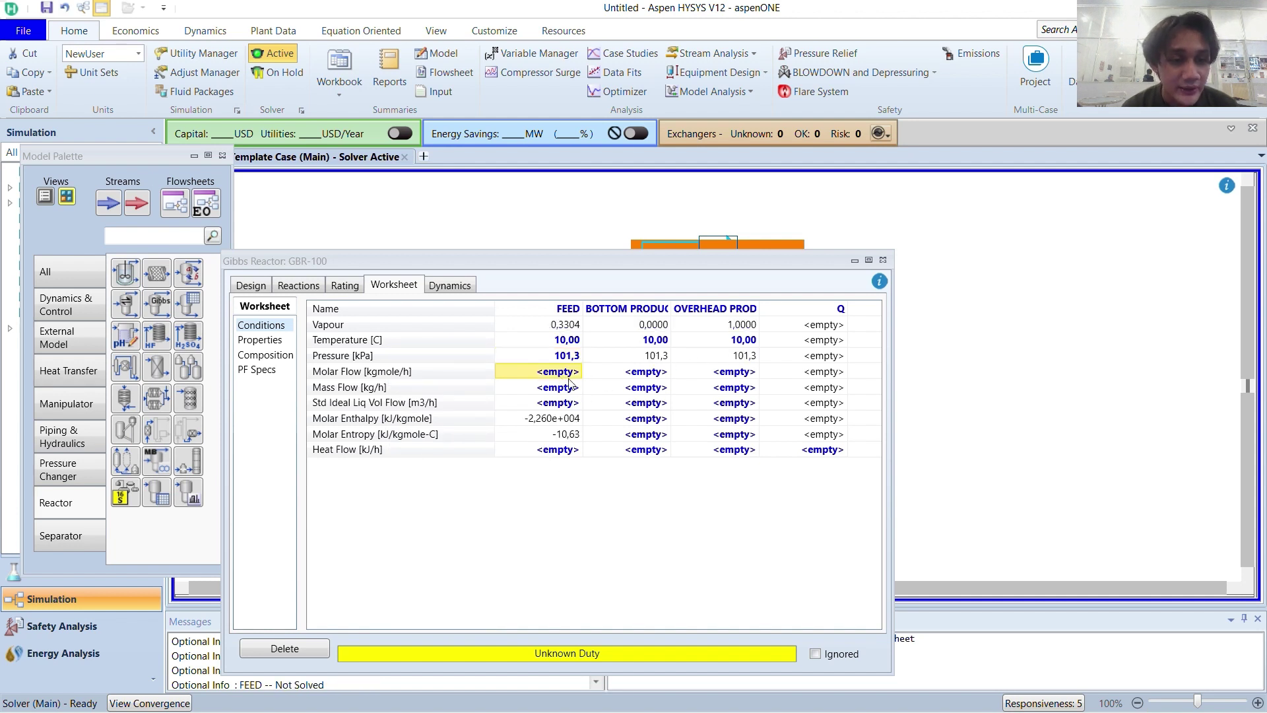
{"action": "type", "text": "100"}
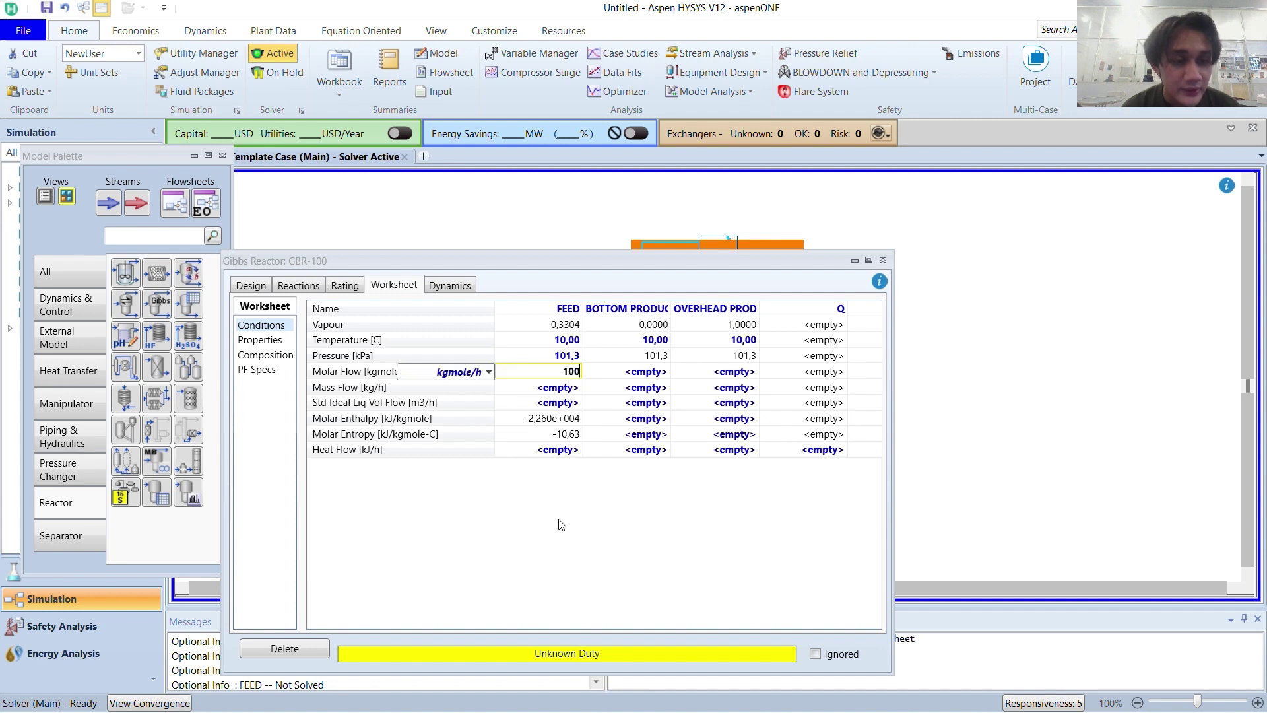
{"action": "key", "text": "Return"}
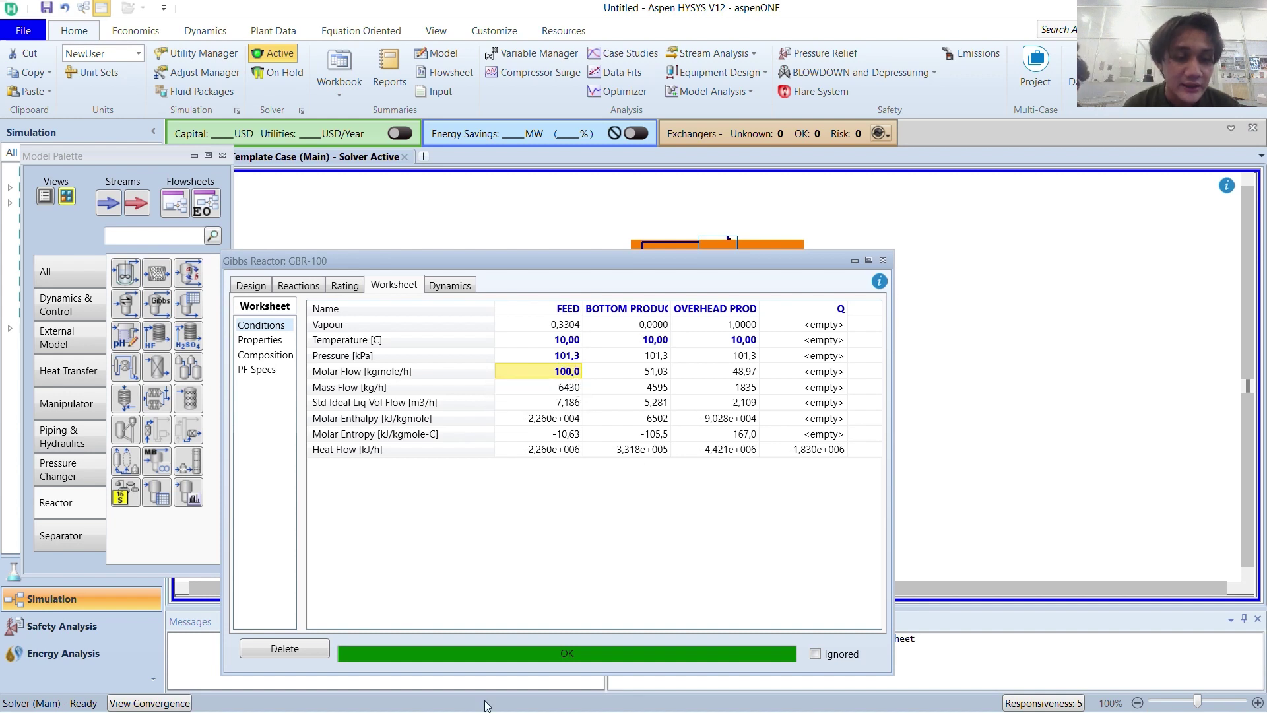
{"action": "left_click", "coordinate": [882, 262]}
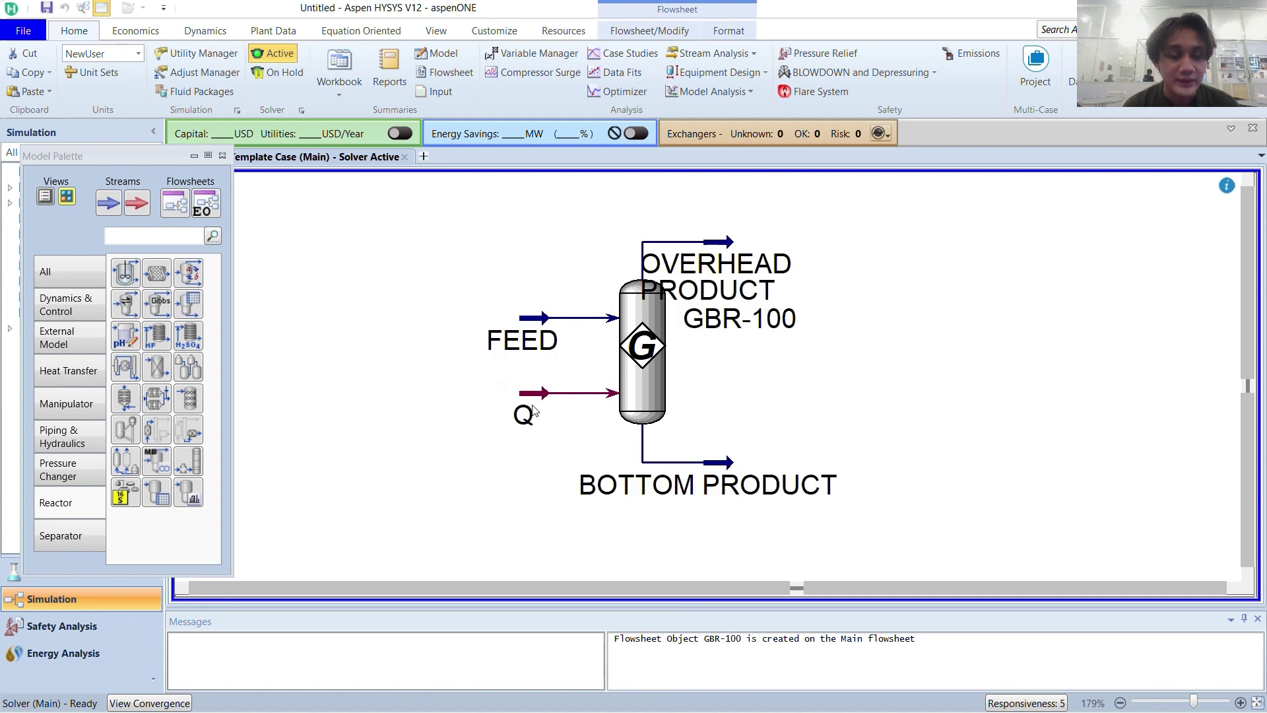
Show the data table of energy stream Q on the flowsheet and place it below the reactor's inlet streams
{"action": "mouse_move", "coordinate": [532, 408]}
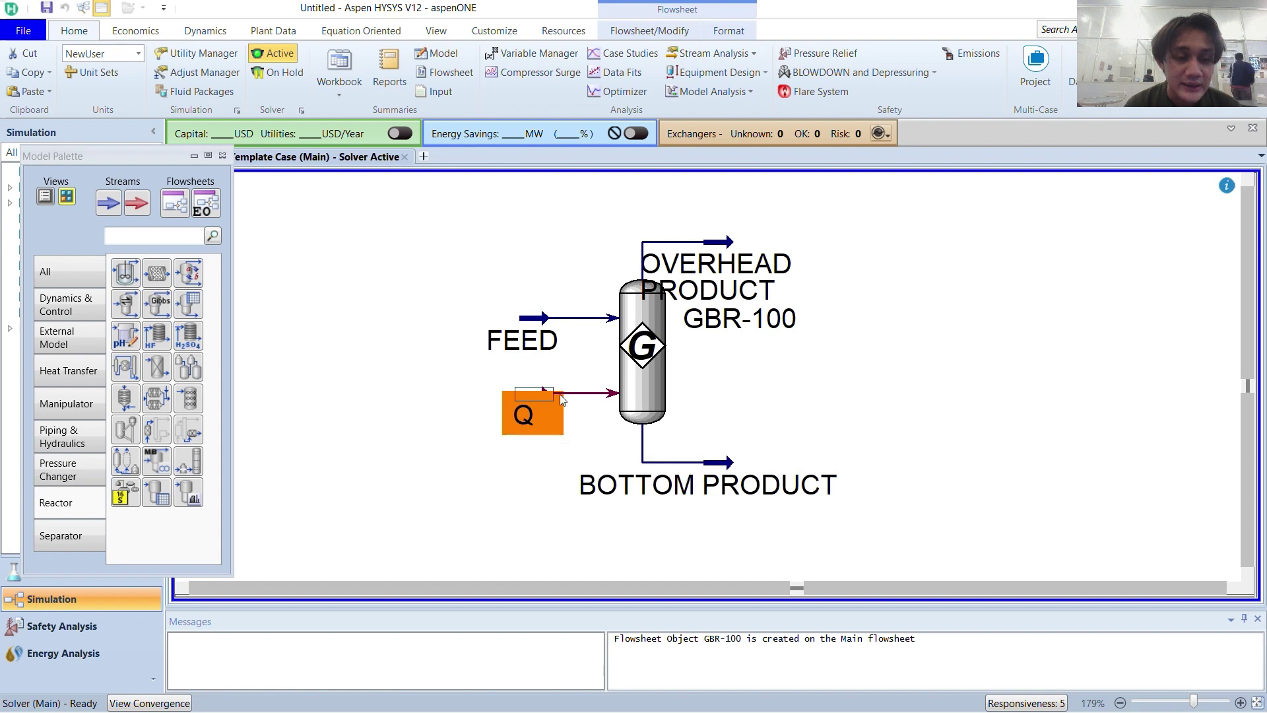
{"action": "right_click", "coordinate": [523, 423]}
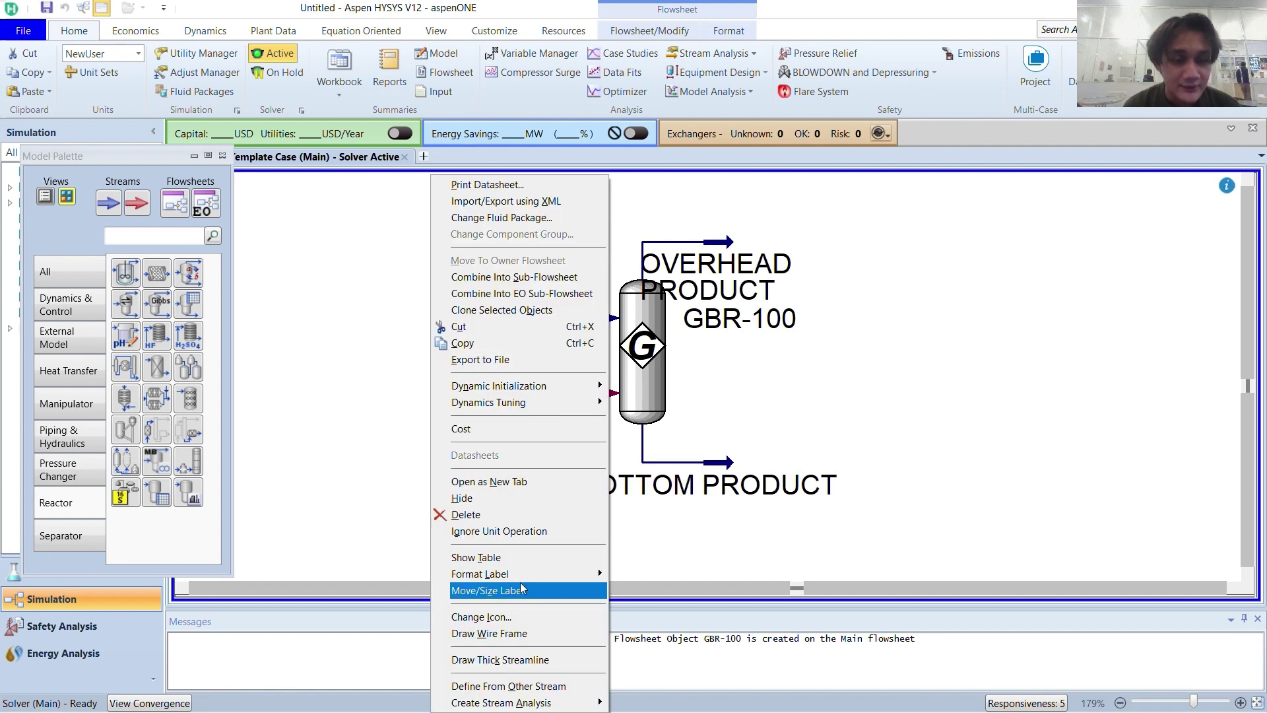
{"action": "left_click", "coordinate": [519, 558]}
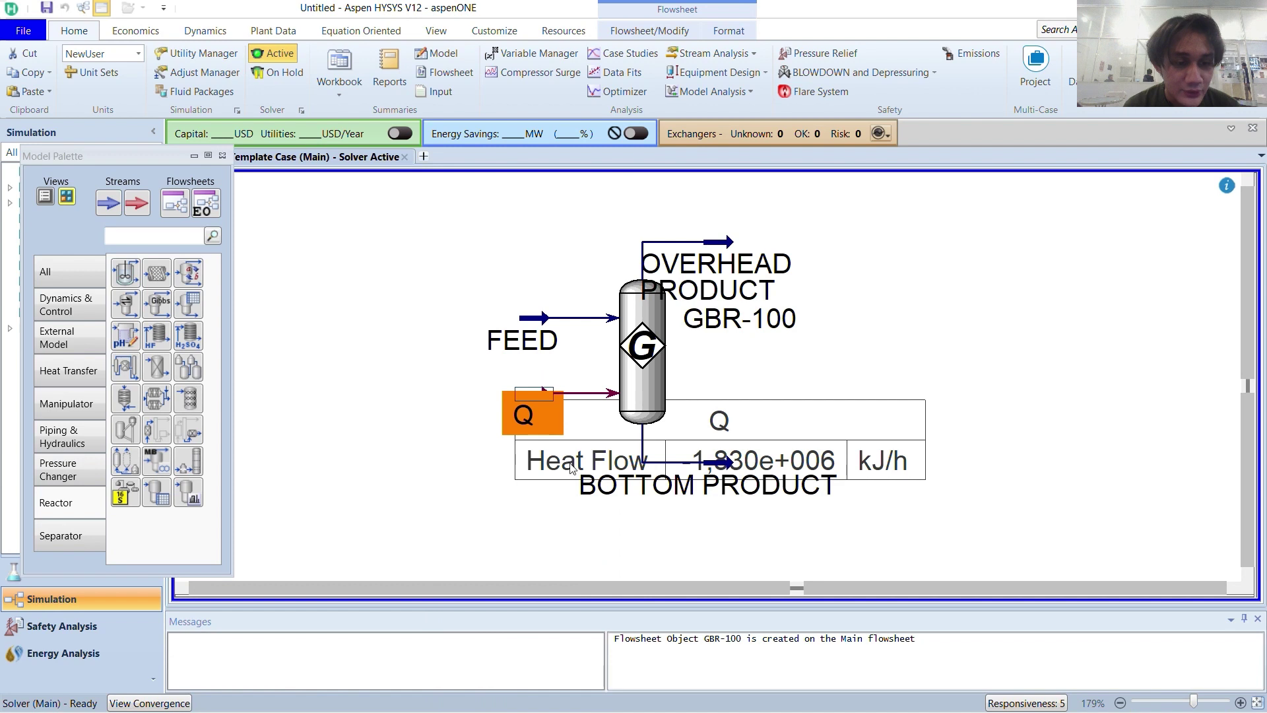
{"action": "left_click_drag", "start_coordinate": [549, 472], "coordinate": [227, 554]}
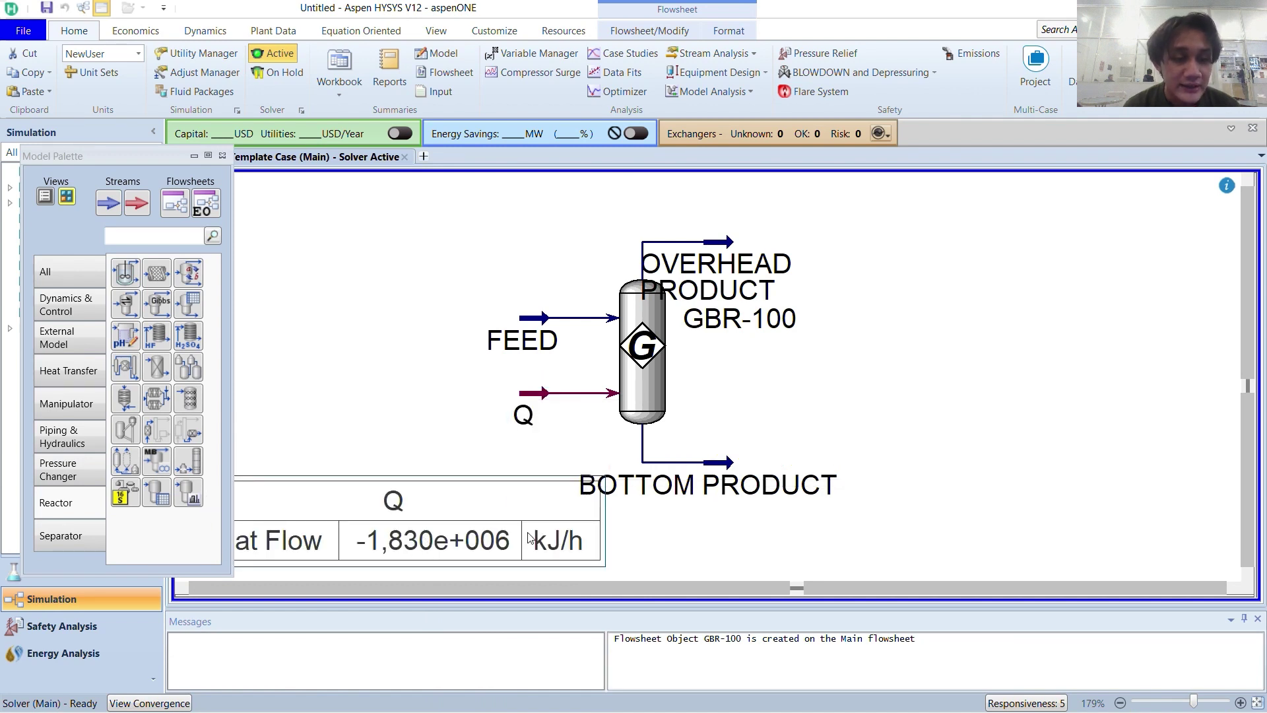
{"action": "left_click", "coordinate": [913, 455]}
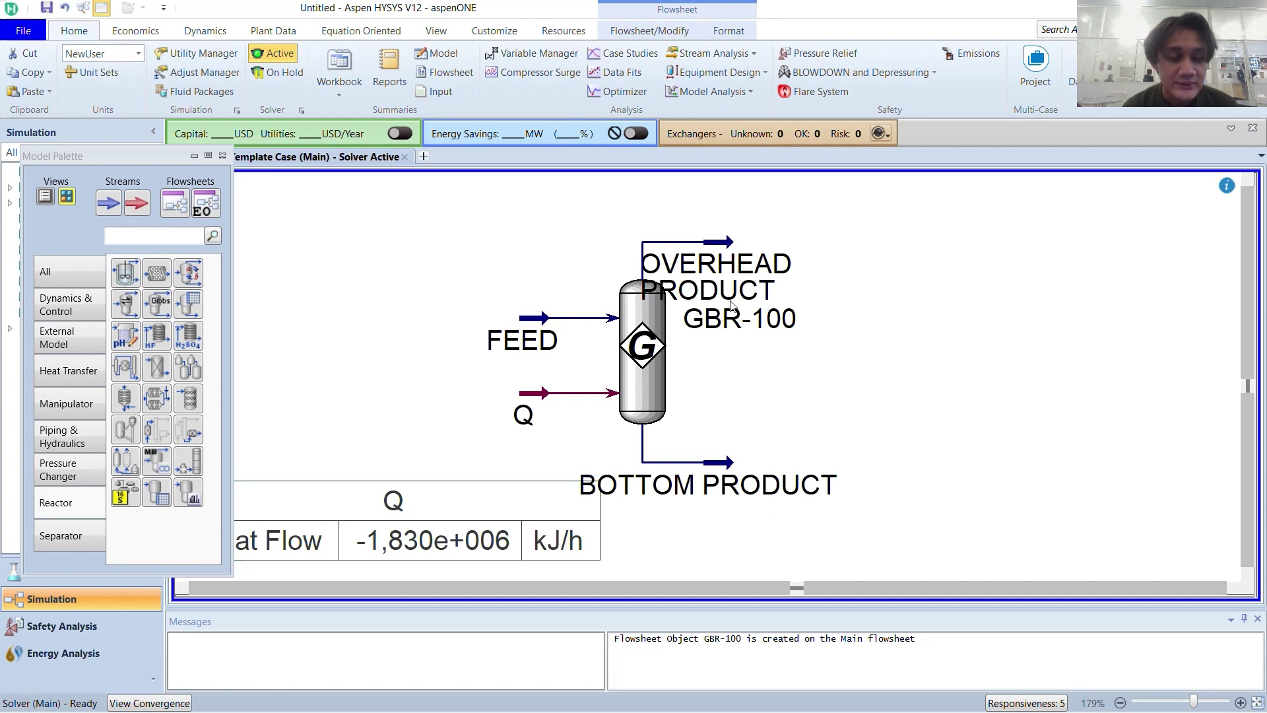
Add a Set operation to the flowsheet in the empty area beside the reactor's outlets
{"action": "mouse_move", "coordinate": [725, 340]}
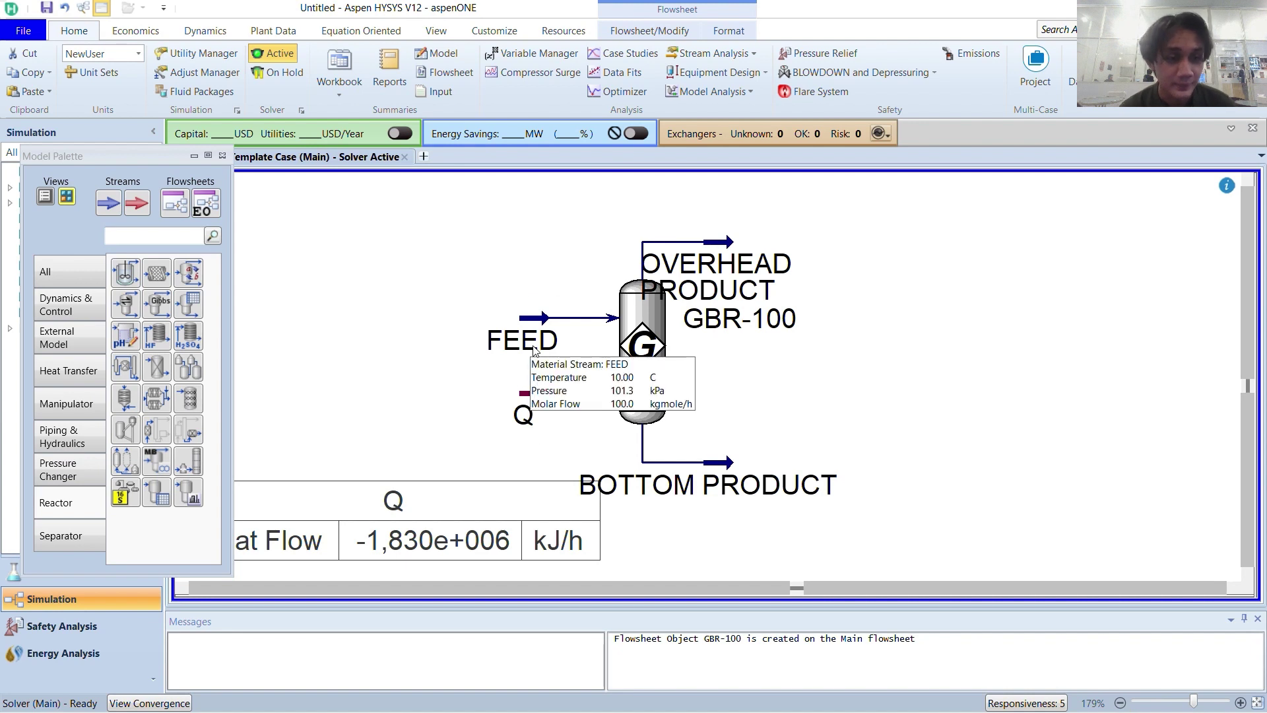
{"action": "mouse_move", "coordinate": [756, 316]}
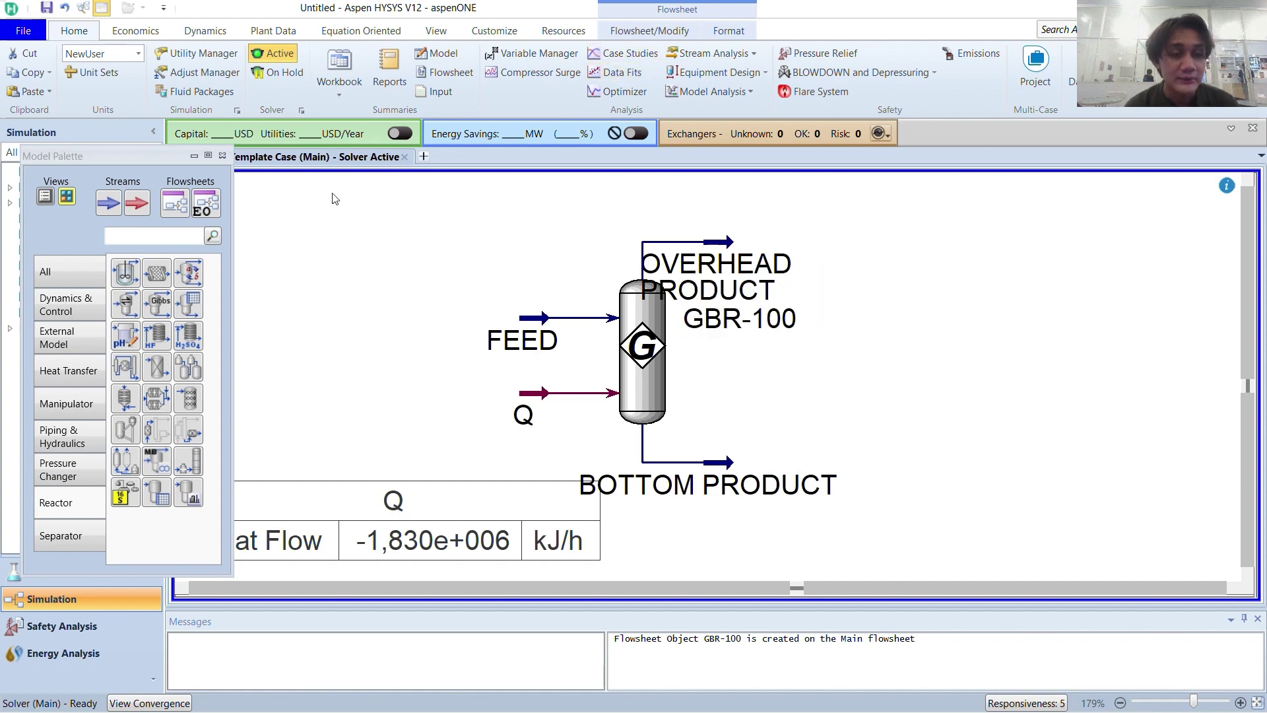
{"action": "left_click", "coordinate": [74, 406]}
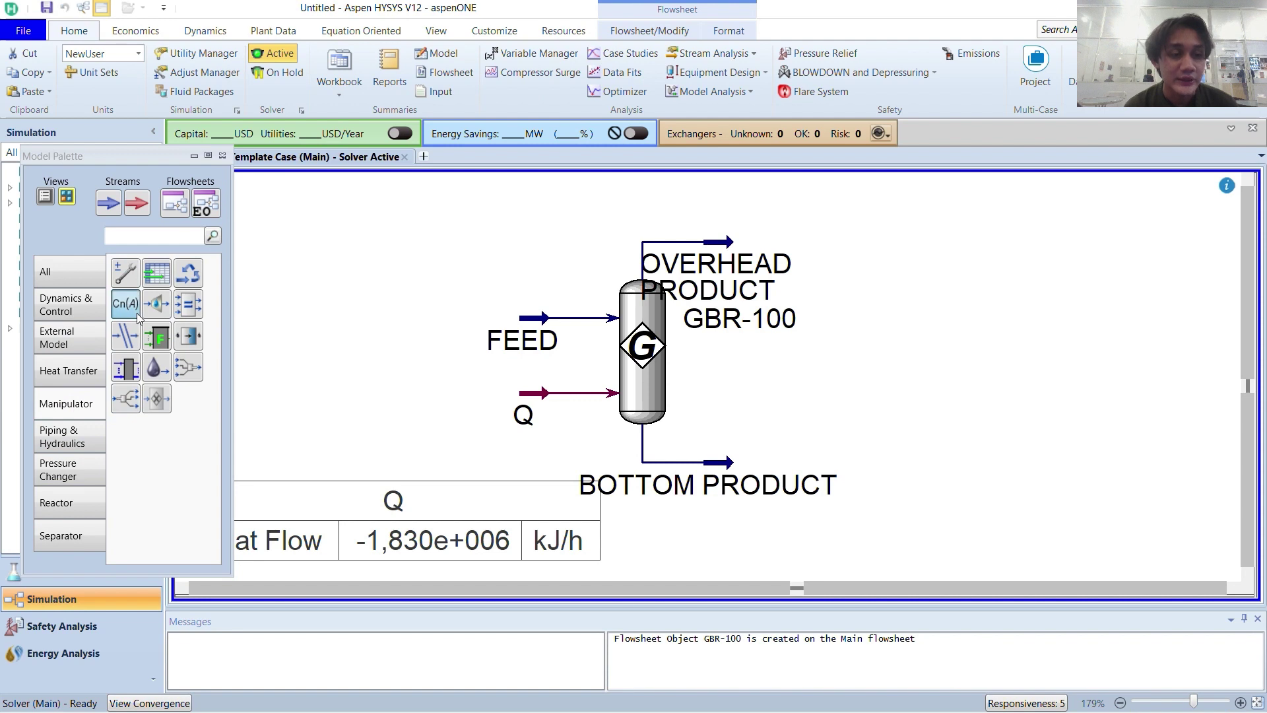
{"action": "left_click_drag", "start_coordinate": [137, 313], "coordinate": [855, 399]}
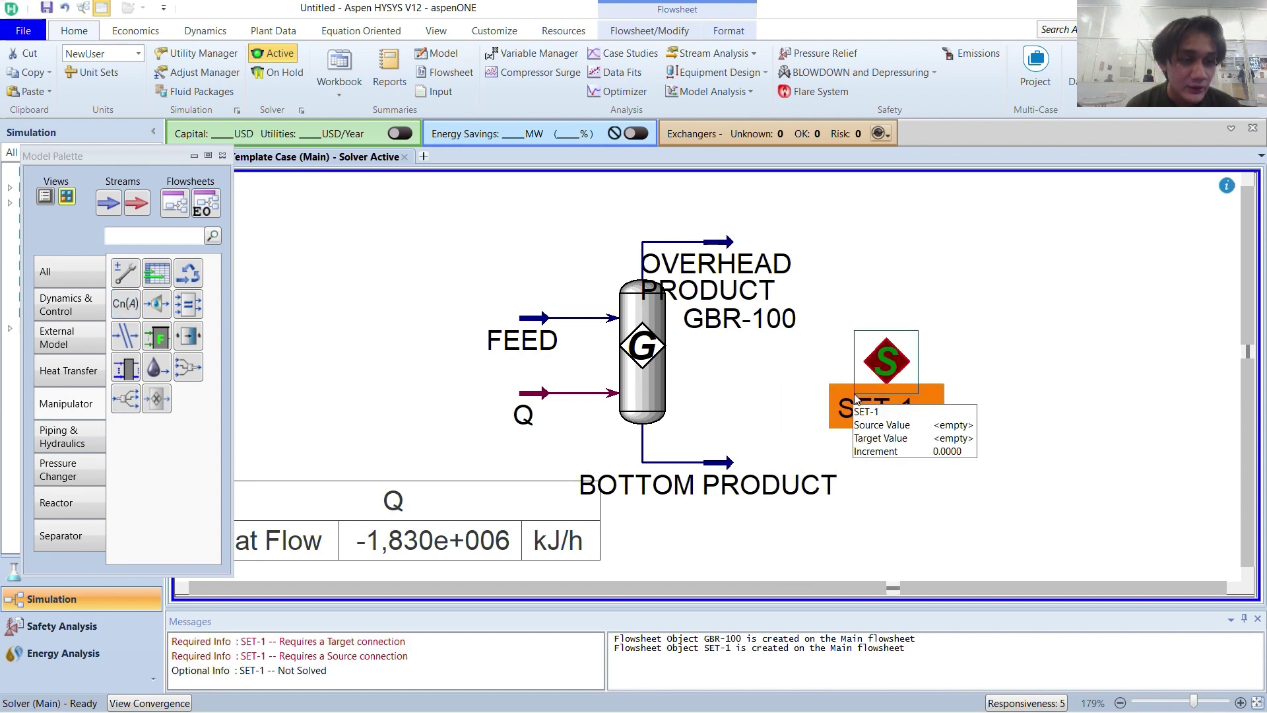
Define the temperature of BOTTOM PRODUCT as the target variable of the Set operation
{"action": "double_click", "coordinate": [877, 382]}
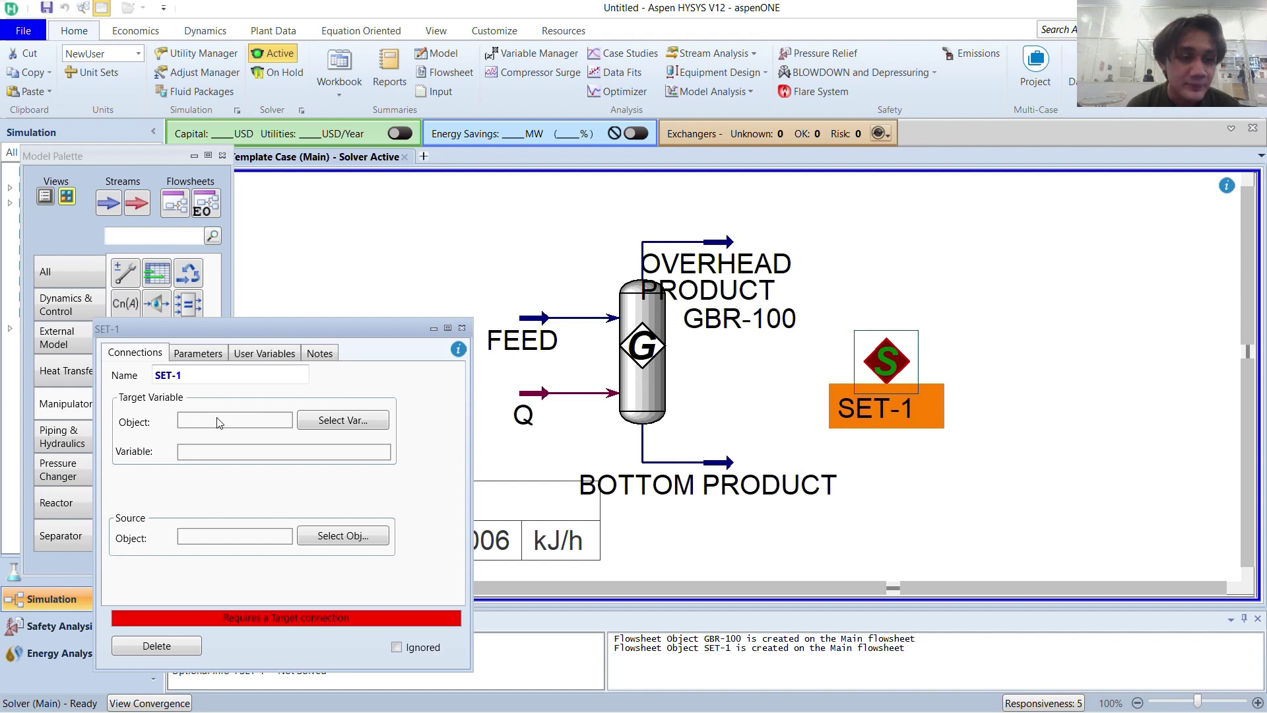
{"action": "left_click", "coordinate": [320, 422]}
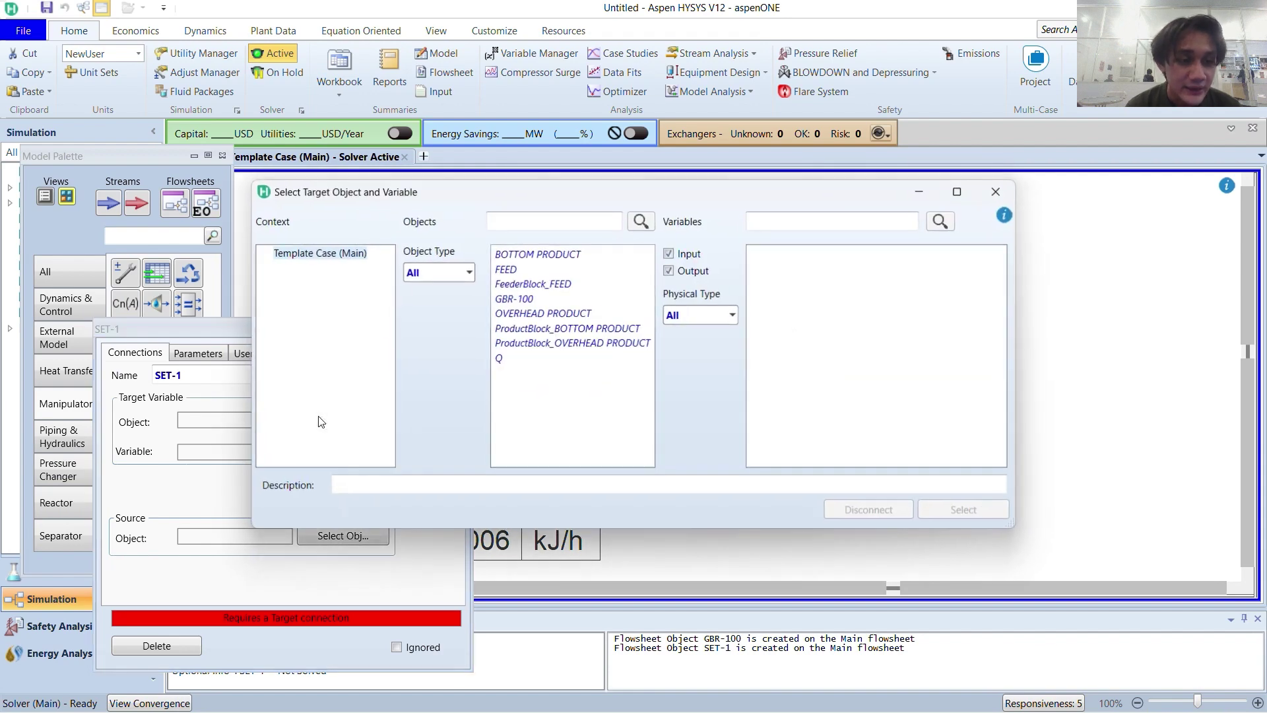
{"action": "left_click", "coordinate": [548, 255]}
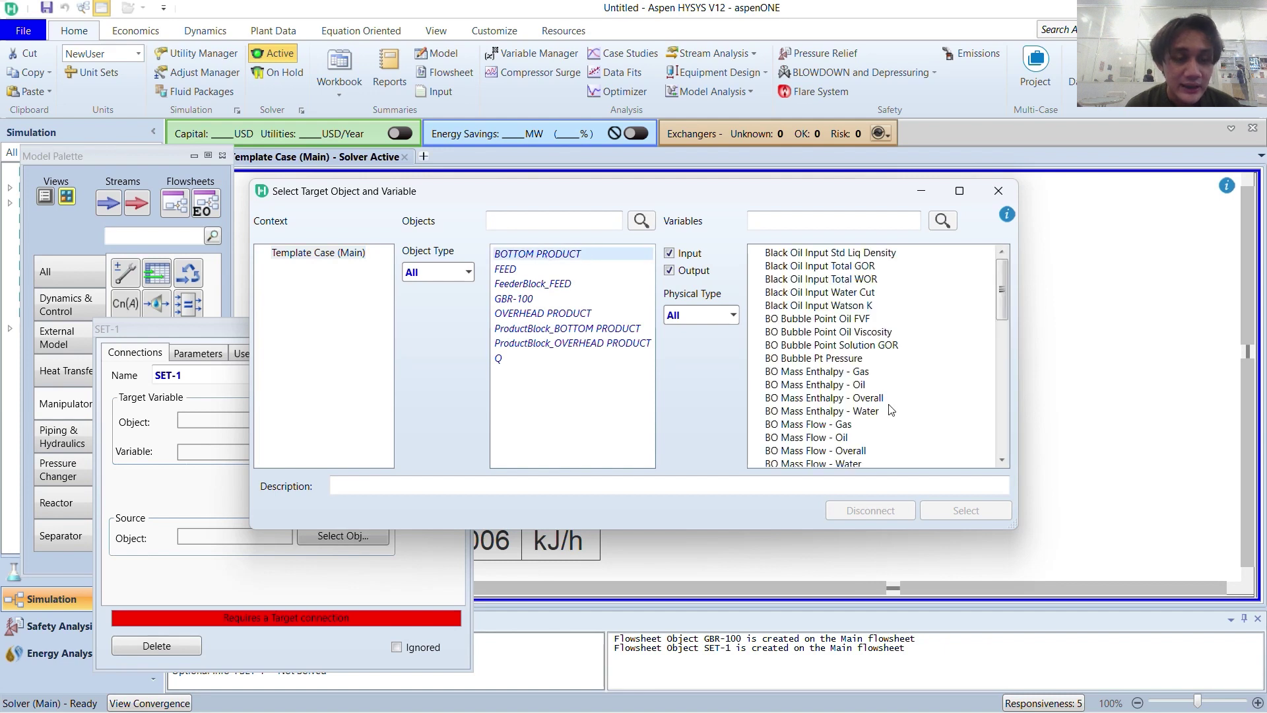
{"action": "scroll", "coordinate": [891, 409], "scroll_direction": "down", "scroll_amount": 10}
{"action": "scroll", "coordinate": [890, 409], "scroll_direction": "up", "scroll_amount": 10}
{"action": "scroll", "coordinate": [891, 409], "scroll_direction": "down", "scroll_amount": 10}
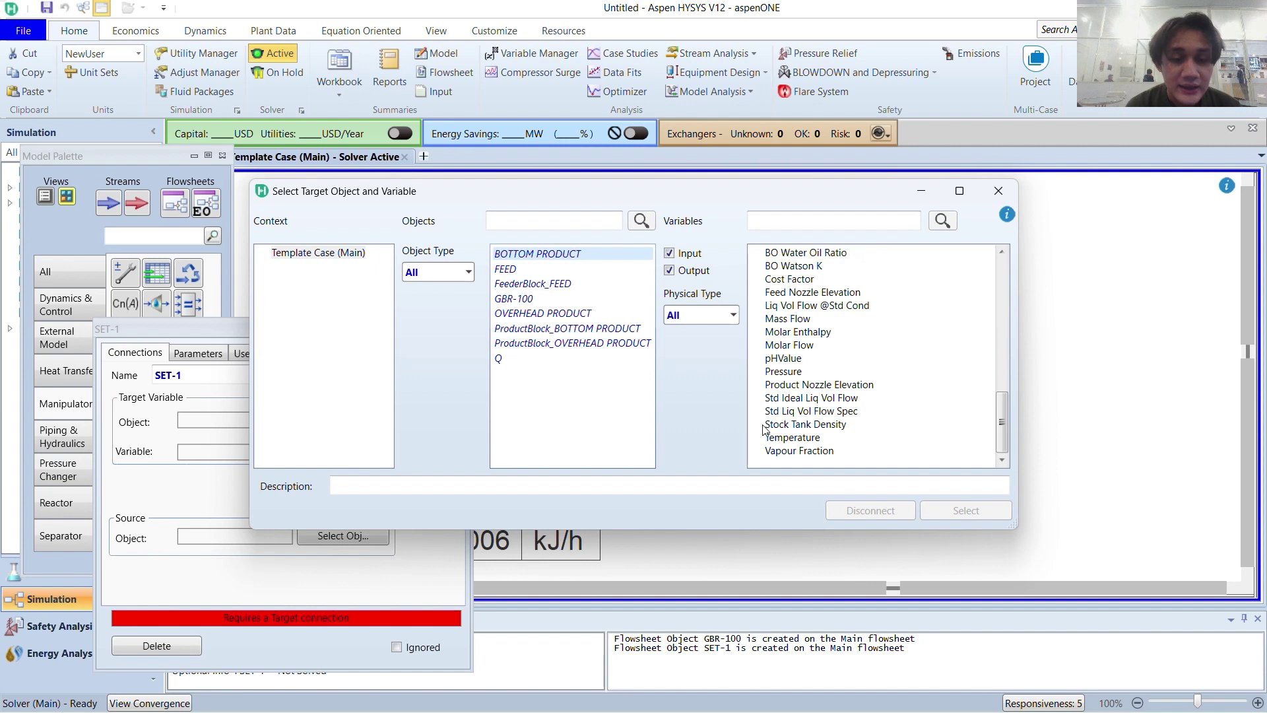
{"action": "left_click", "coordinate": [817, 441]}
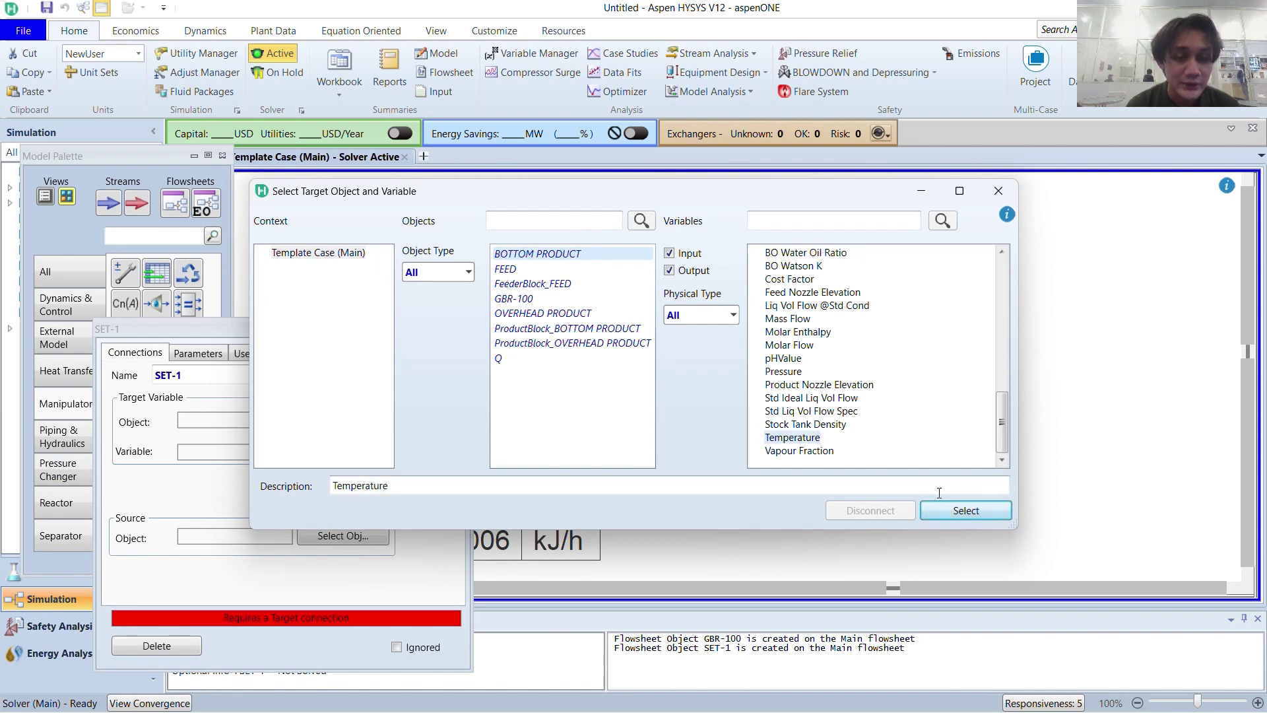
{"action": "left_click", "coordinate": [956, 514]}
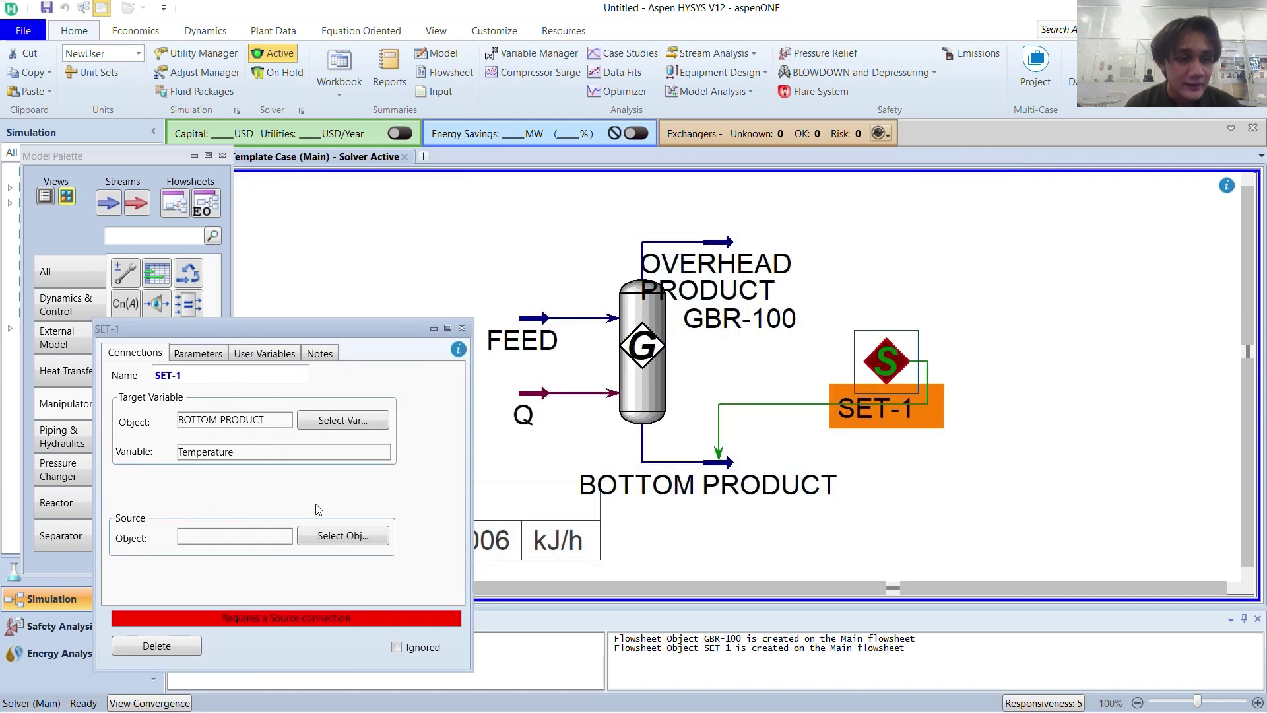
Choose the FEED stream as the source object of the Set operation
{"action": "left_click", "coordinate": [342, 537]}
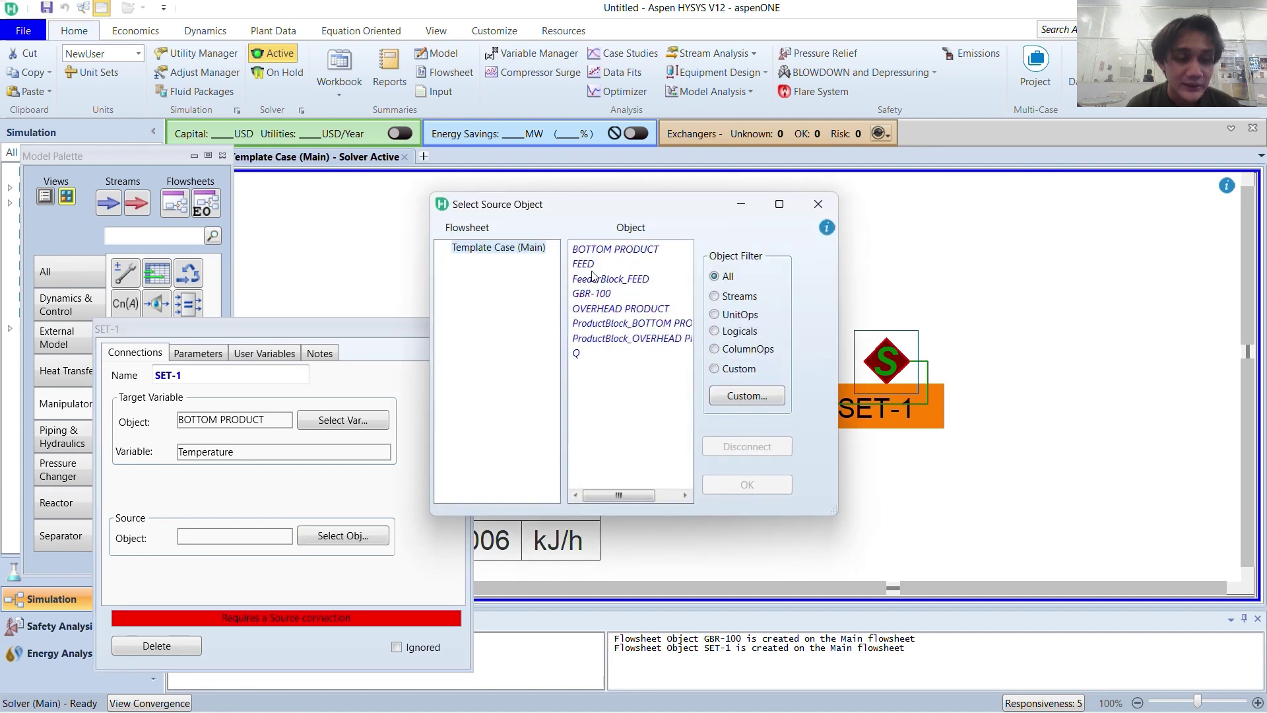
{"action": "left_click", "coordinate": [584, 263]}
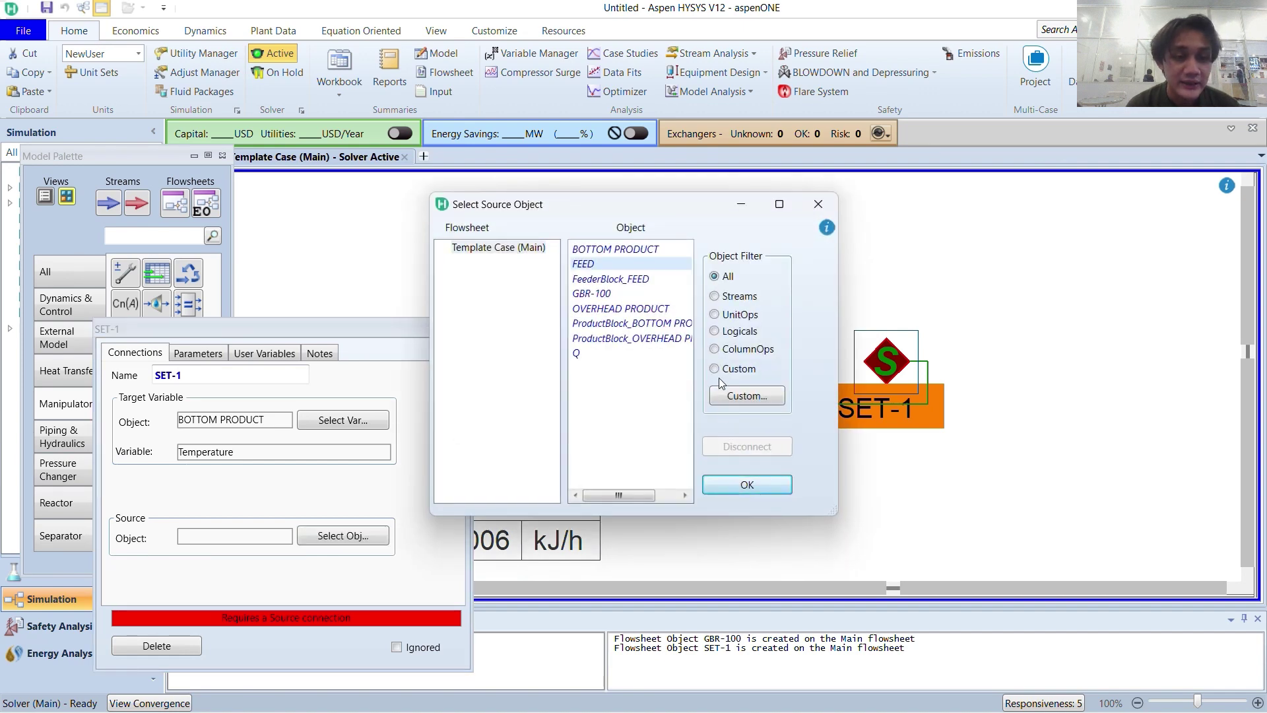
{"action": "left_click", "coordinate": [722, 487]}
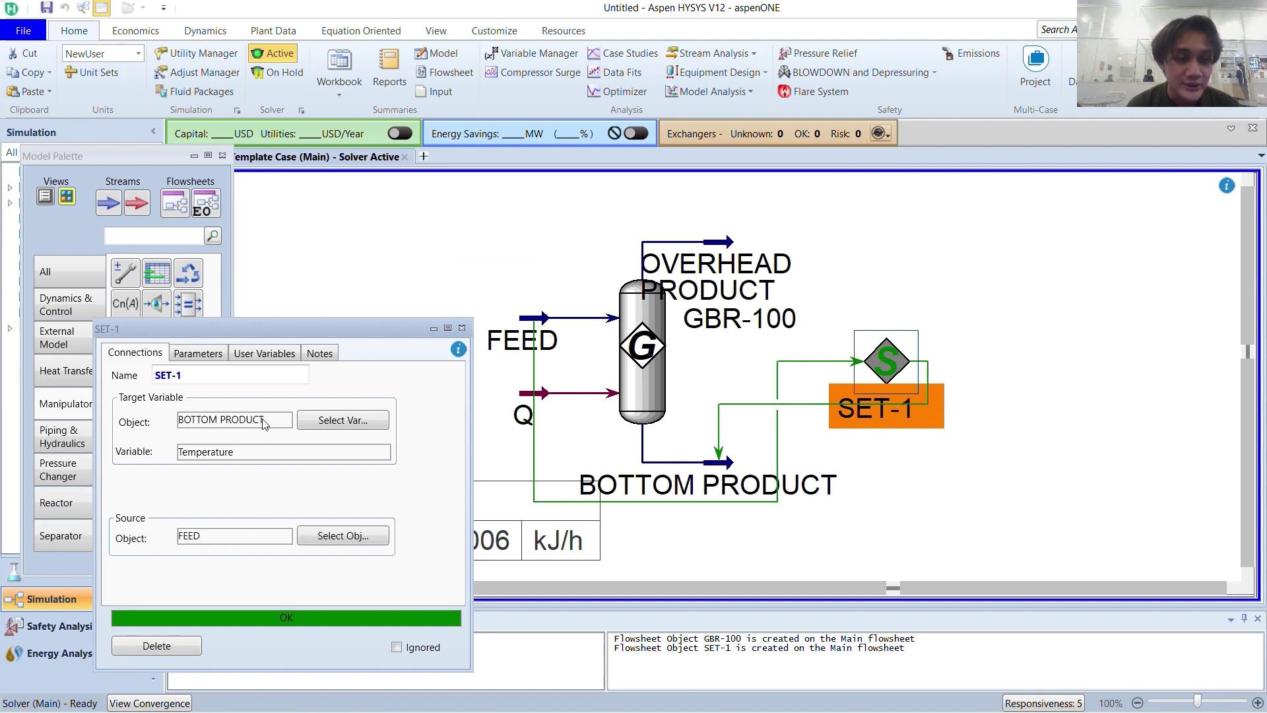
Clear the temperature specifications of BOTTOM PRODUCT and OVERHEAD PRODUCT in the Gibbs reactor's worksheet conditions
{"action": "left_click", "coordinate": [677, 333]}
{"action": "left_click", "coordinate": [663, 350]}
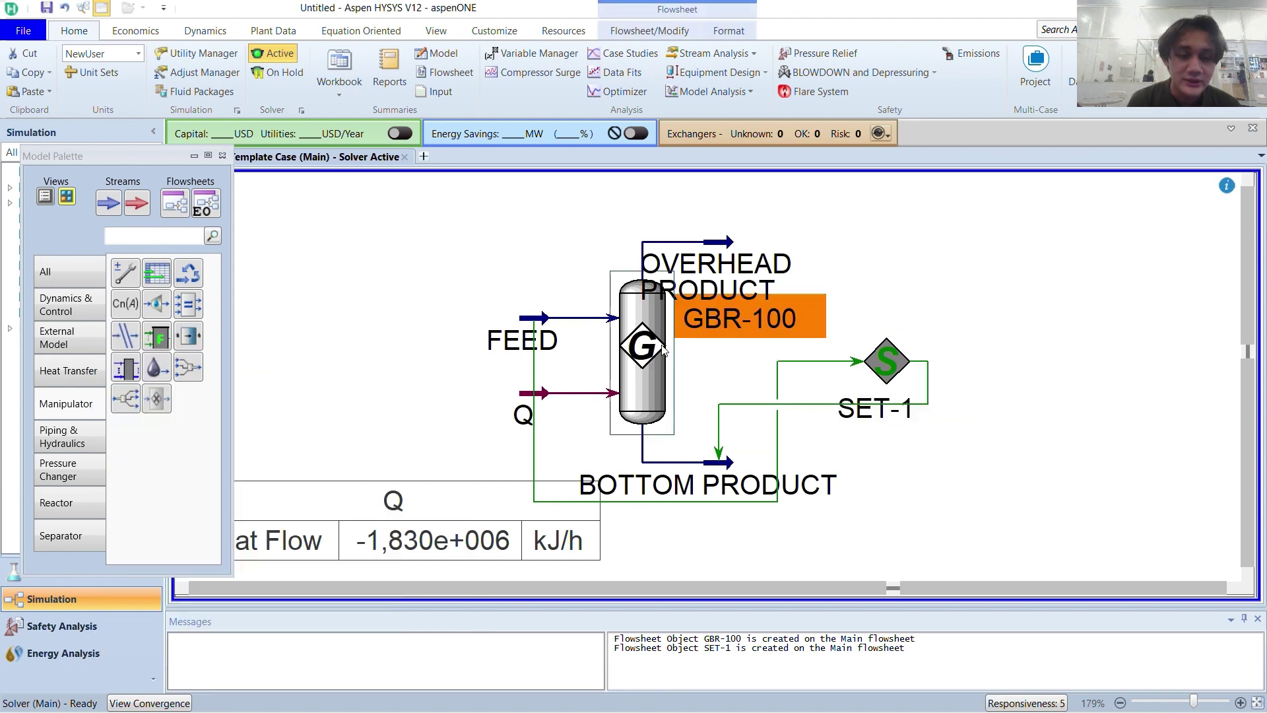
{"action": "double_click", "coordinate": [662, 351]}
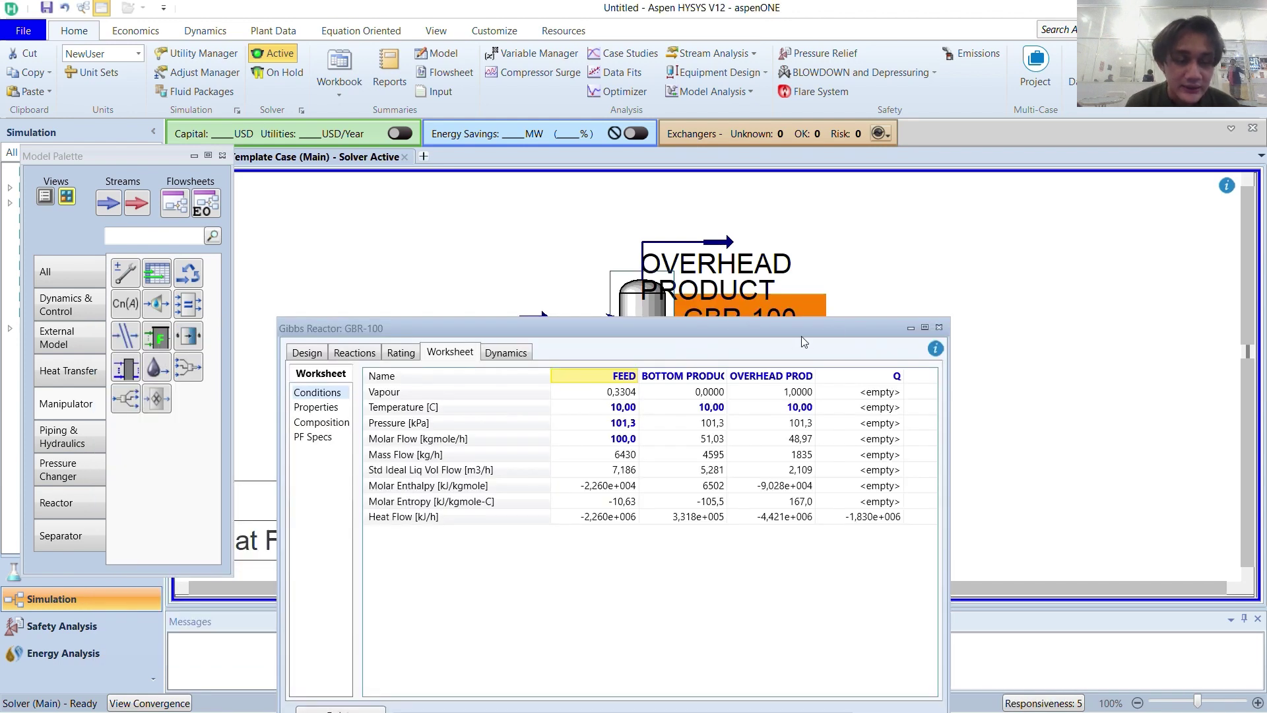
{"action": "left_click_drag", "start_coordinate": [806, 333], "coordinate": [565, 239]}
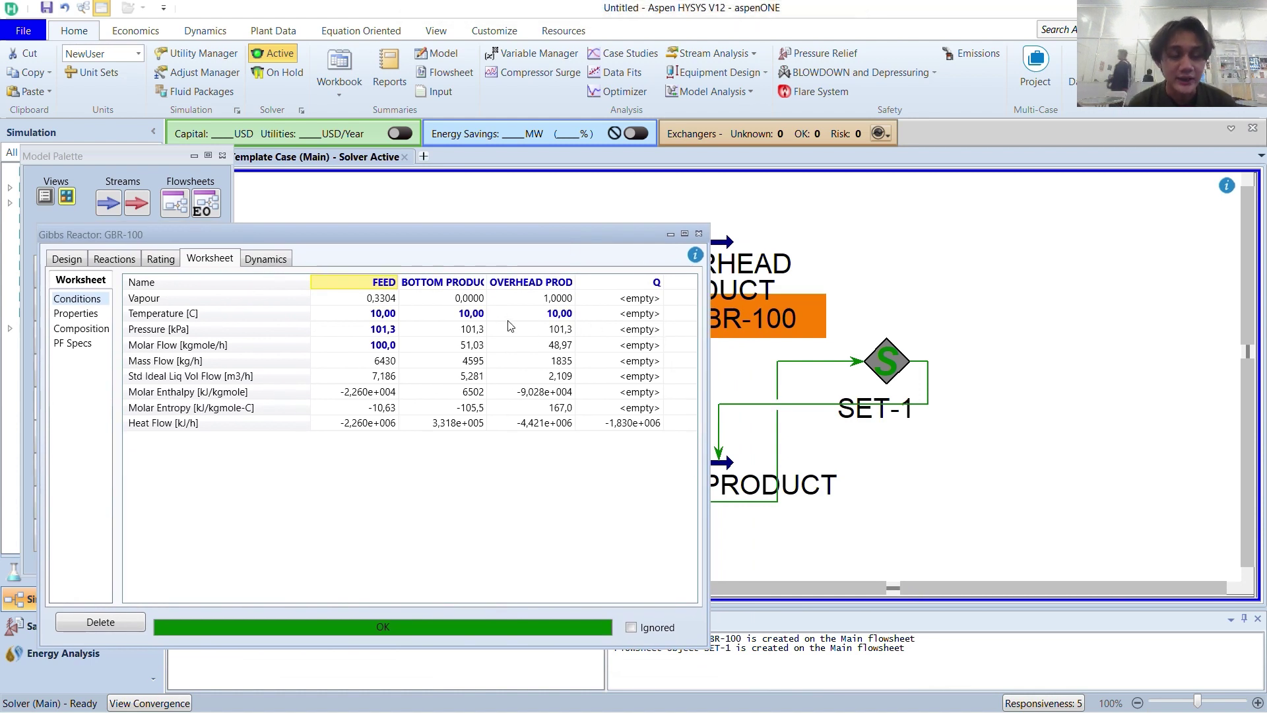
{"action": "left_click", "coordinate": [460, 318]}
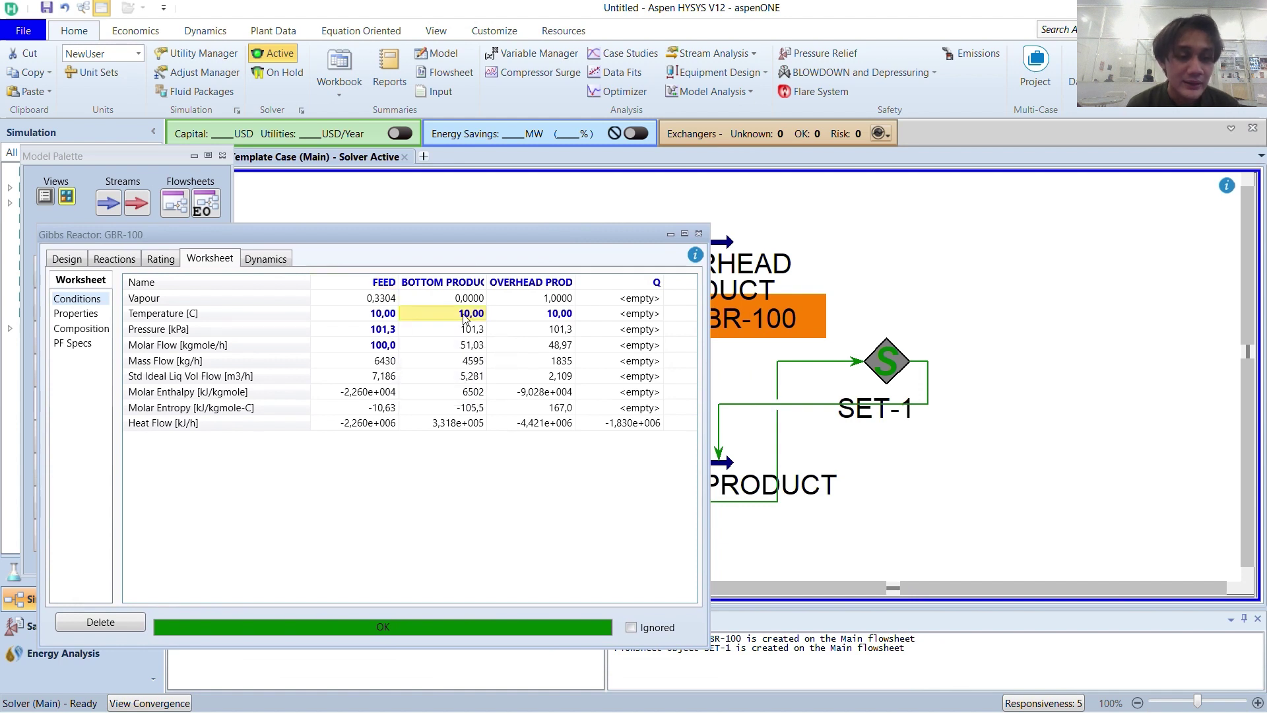
{"action": "left_click", "coordinate": [539, 316]}
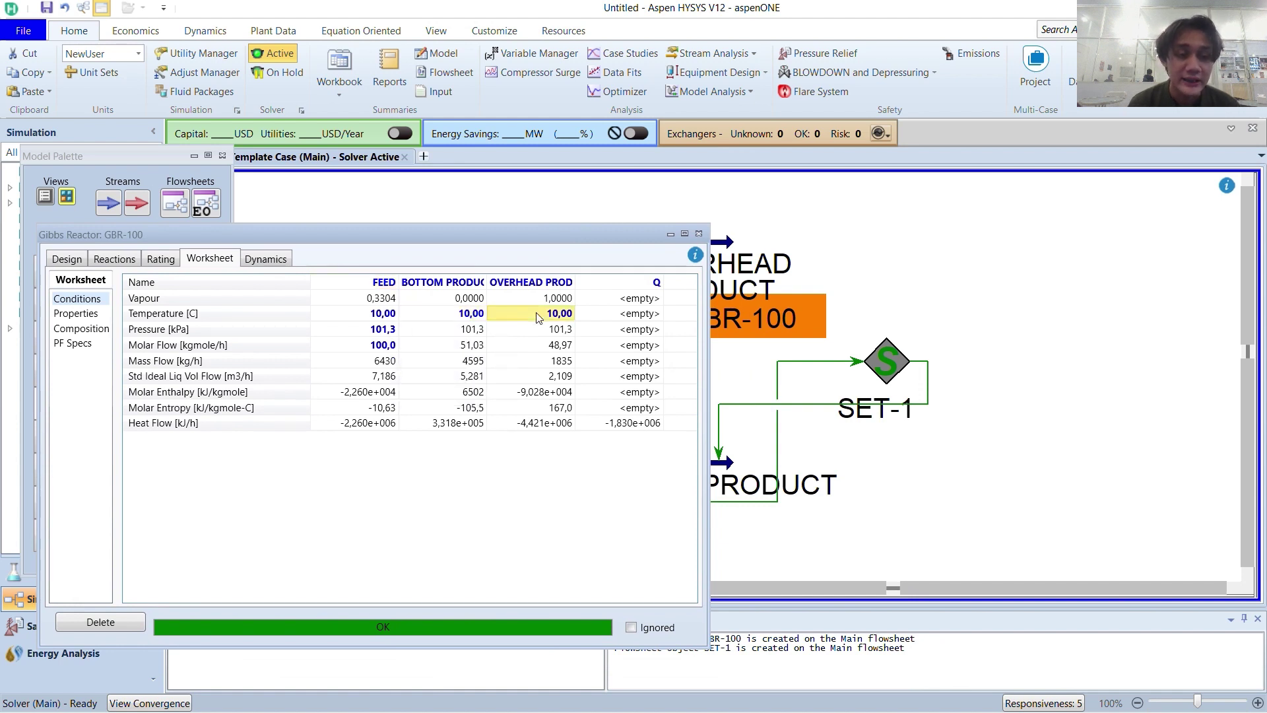
{"action": "left_click", "coordinate": [469, 318]}
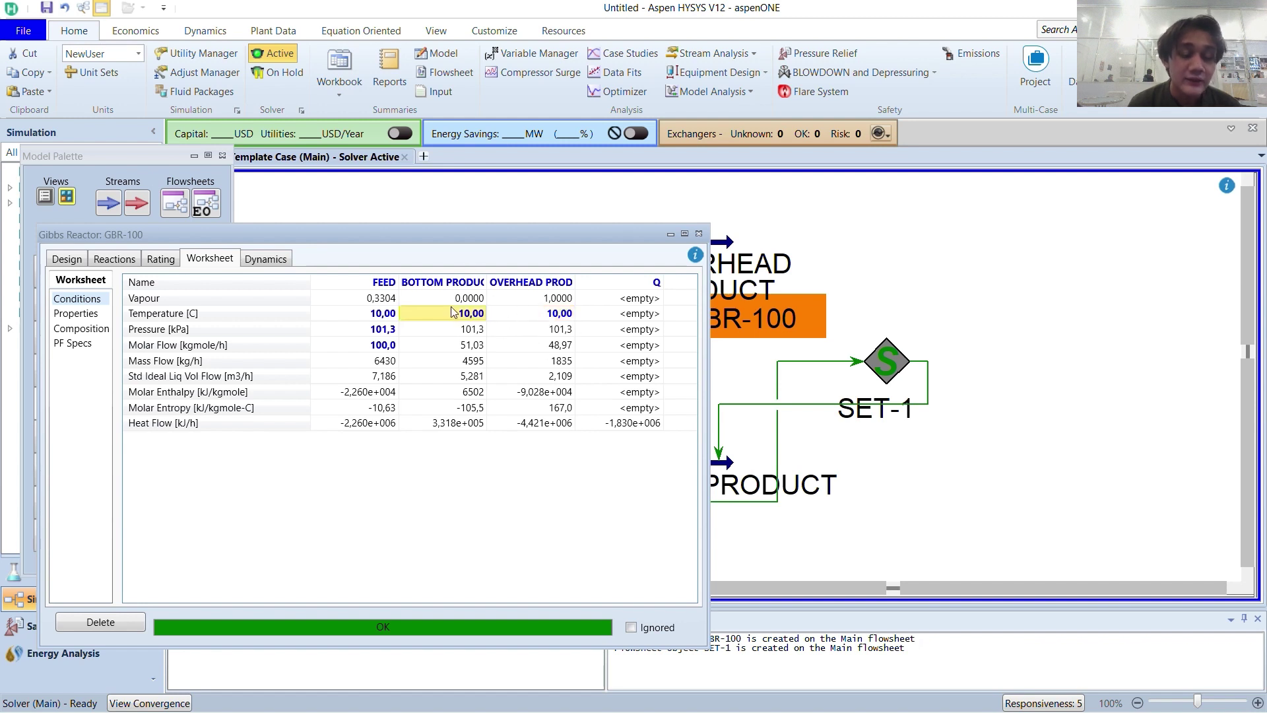
{"action": "key", "text": "Delete"}
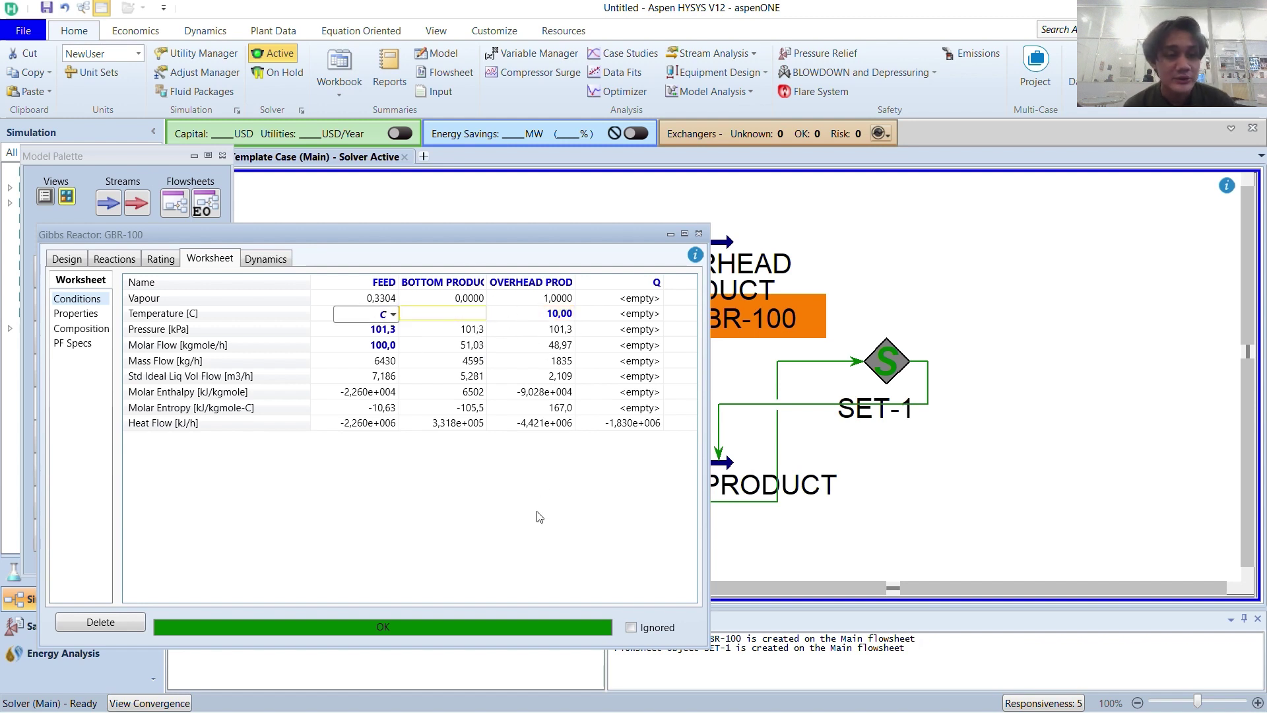
{"action": "left_click", "coordinate": [563, 320]}
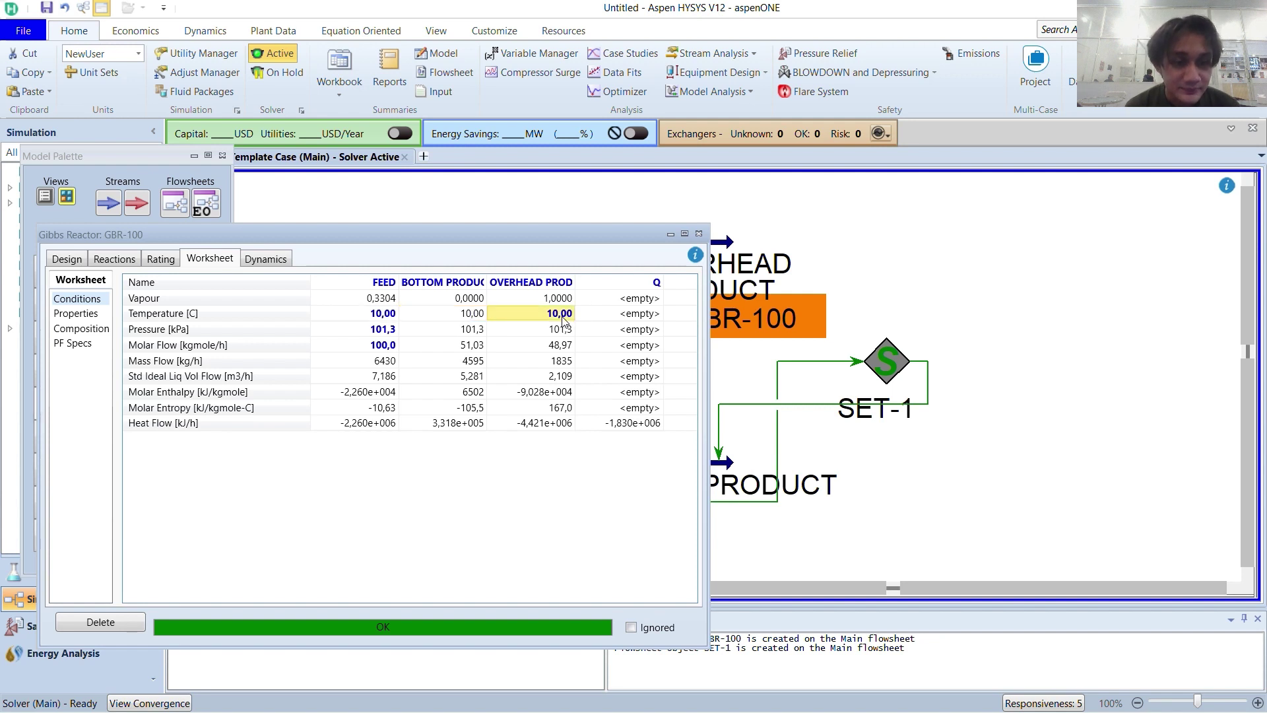
{"action": "key", "text": "Delete"}
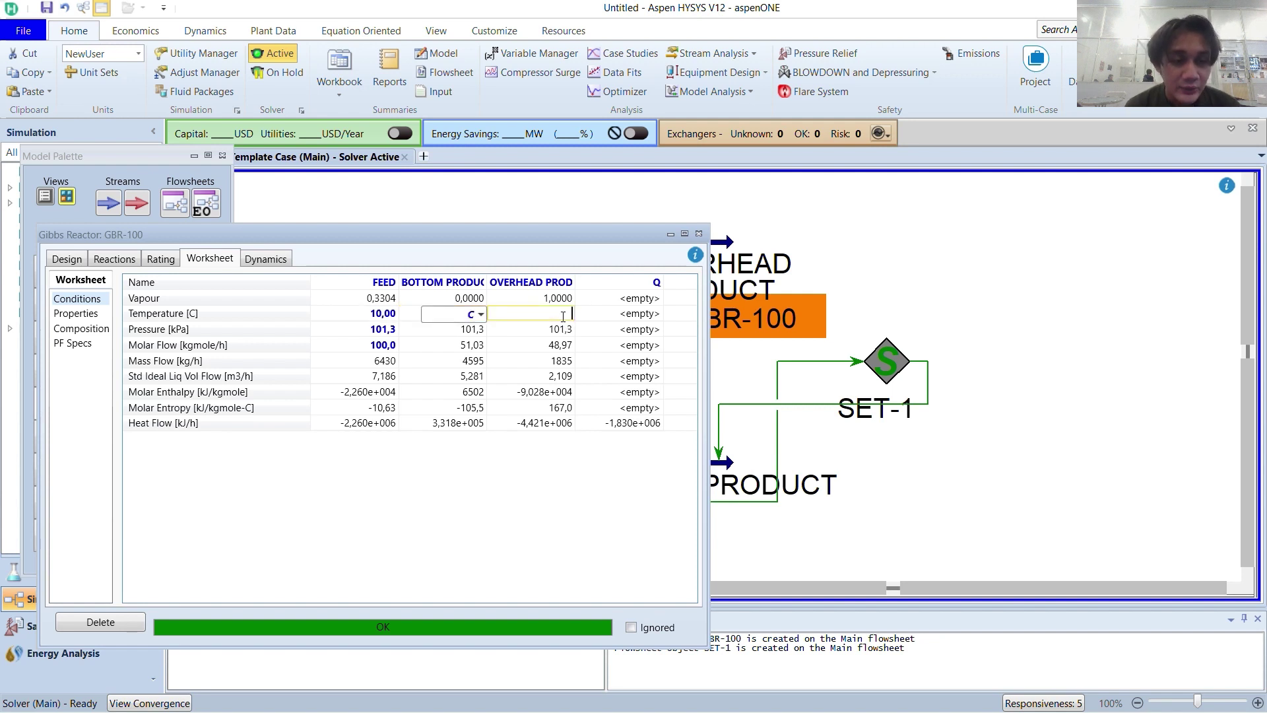
{"action": "left_click", "coordinate": [472, 318]}
Set the FEED temperature to 15 °C and close the reactor's properties
{"action": "left_click", "coordinate": [390, 316]}
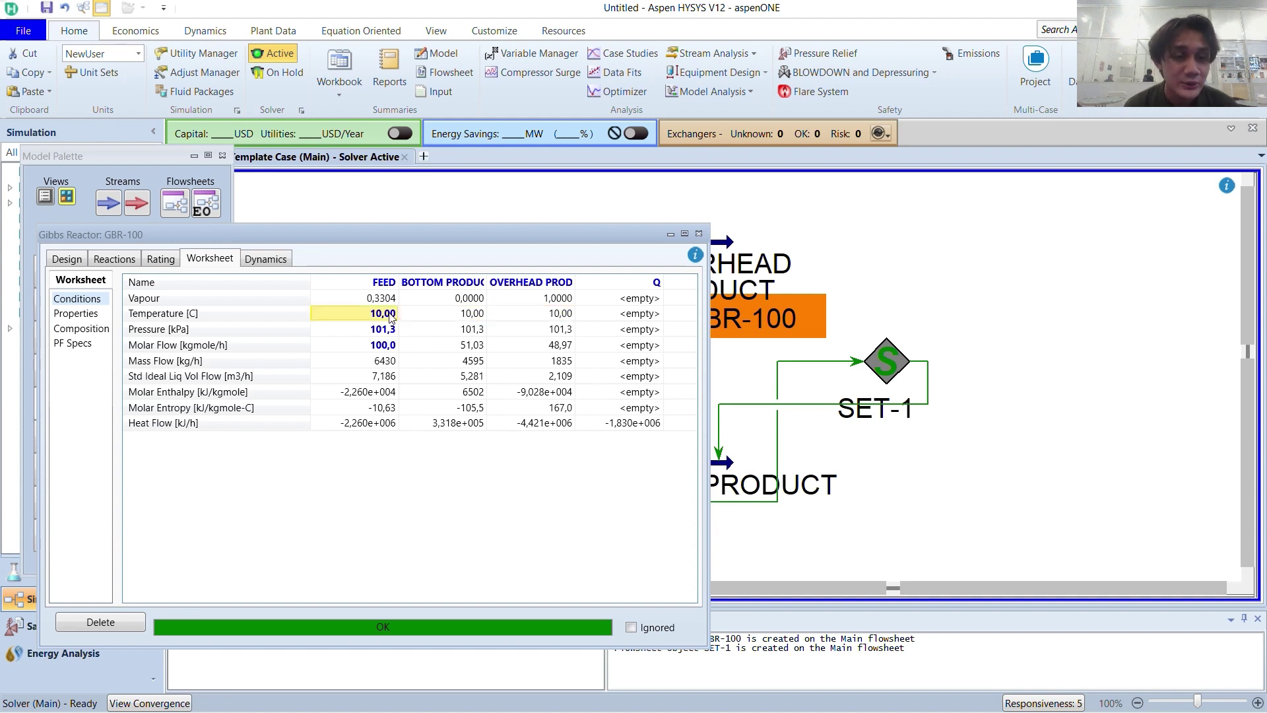
{"action": "type", "text": "15"}
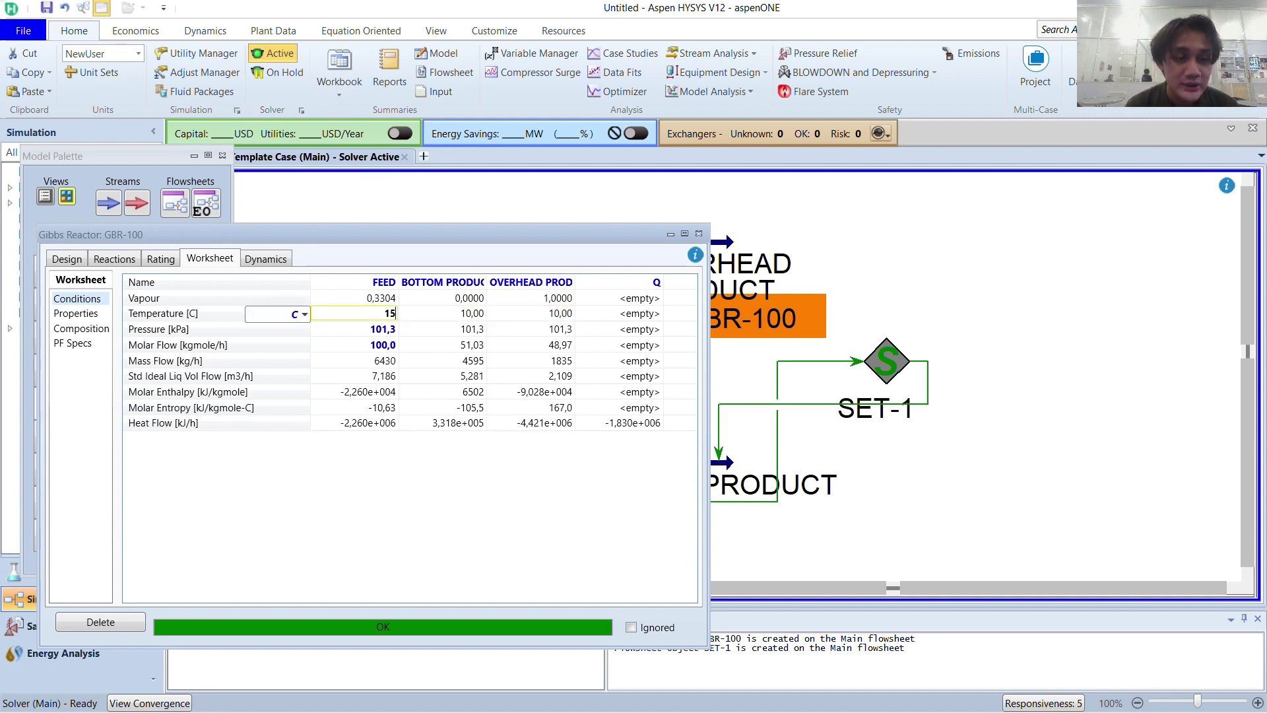
{"action": "key", "text": "Return"}
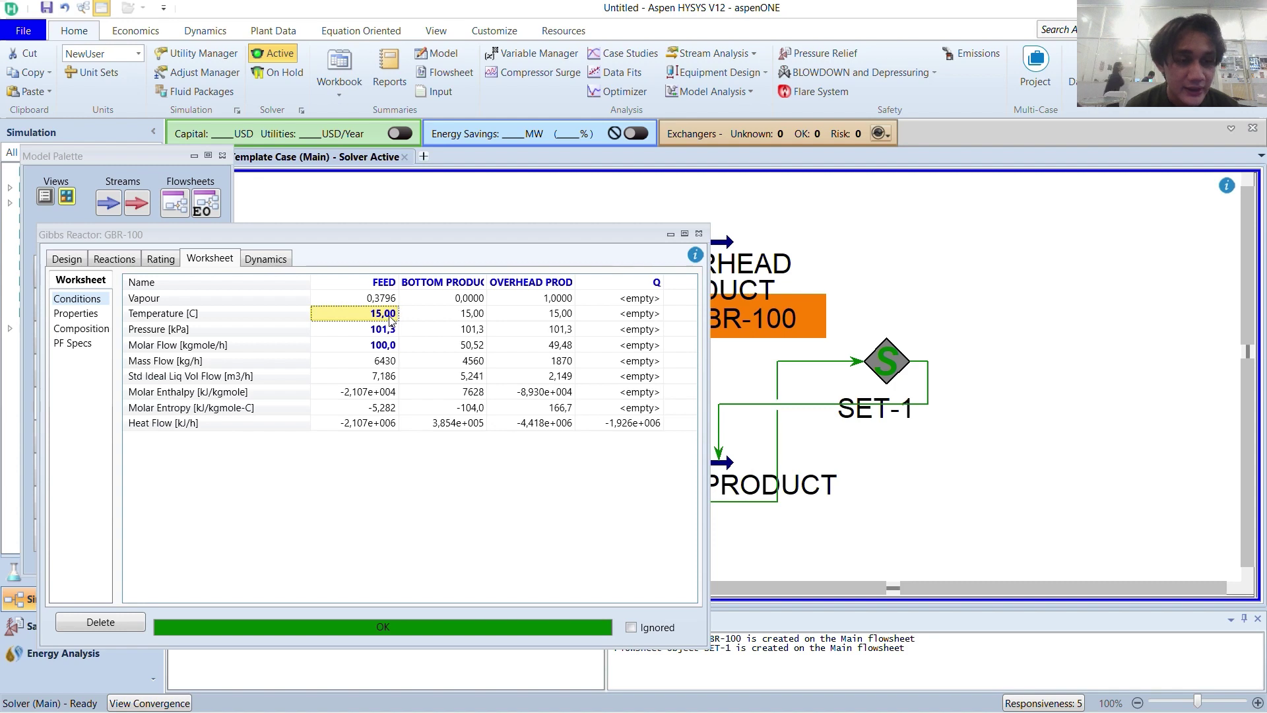
{"action": "left_click", "coordinate": [699, 234]}
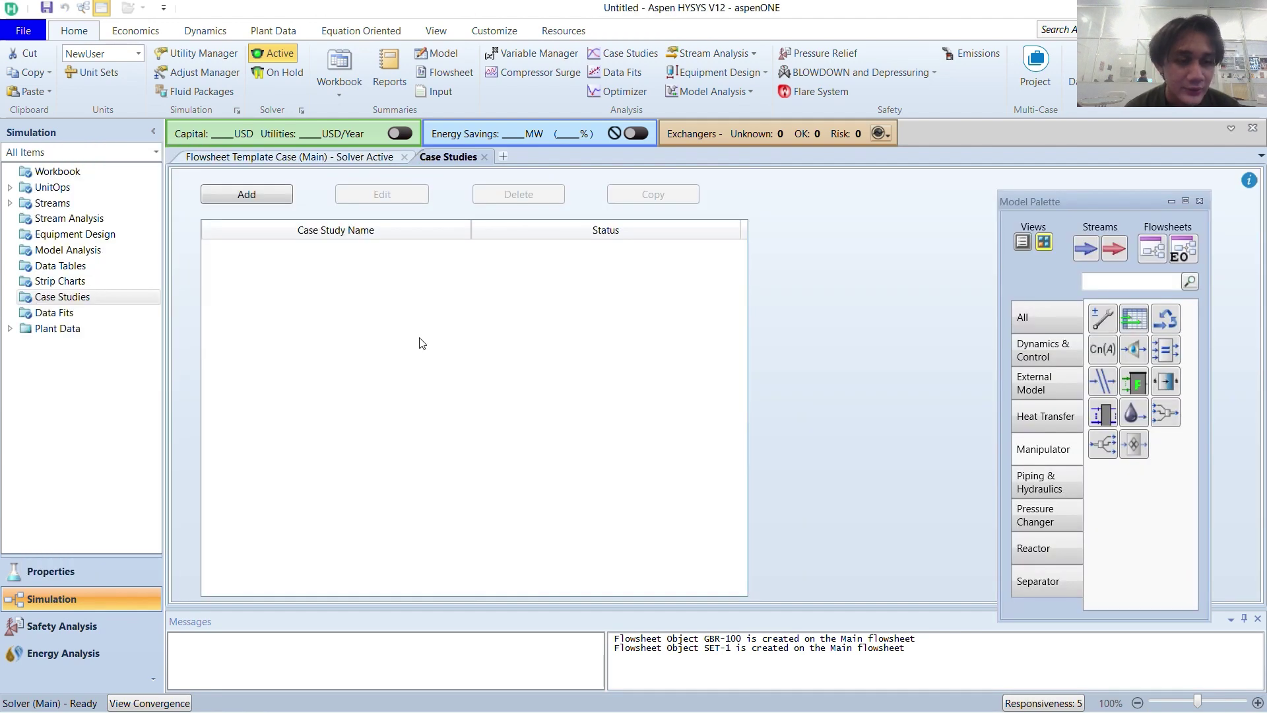
Add a new case study to the simulation's Case Studies
{"action": "left_click", "coordinate": [253, 197]}
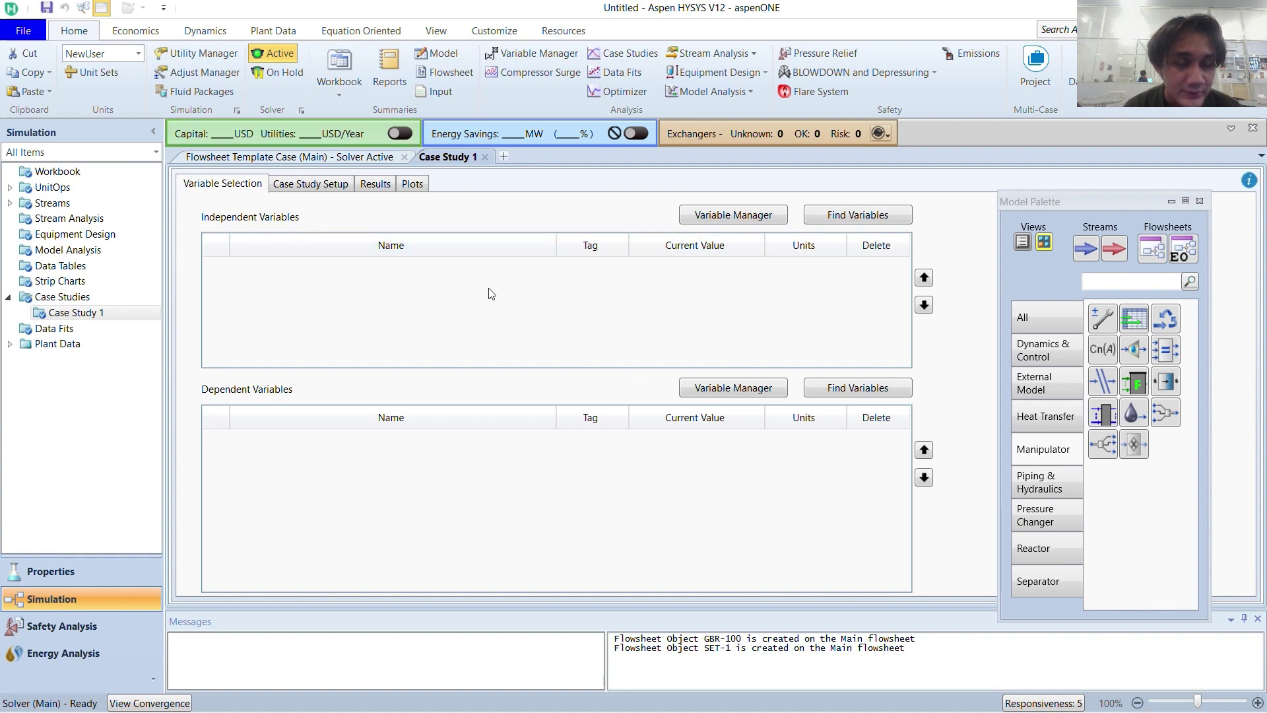
{"action": "left_click", "coordinate": [700, 217]}
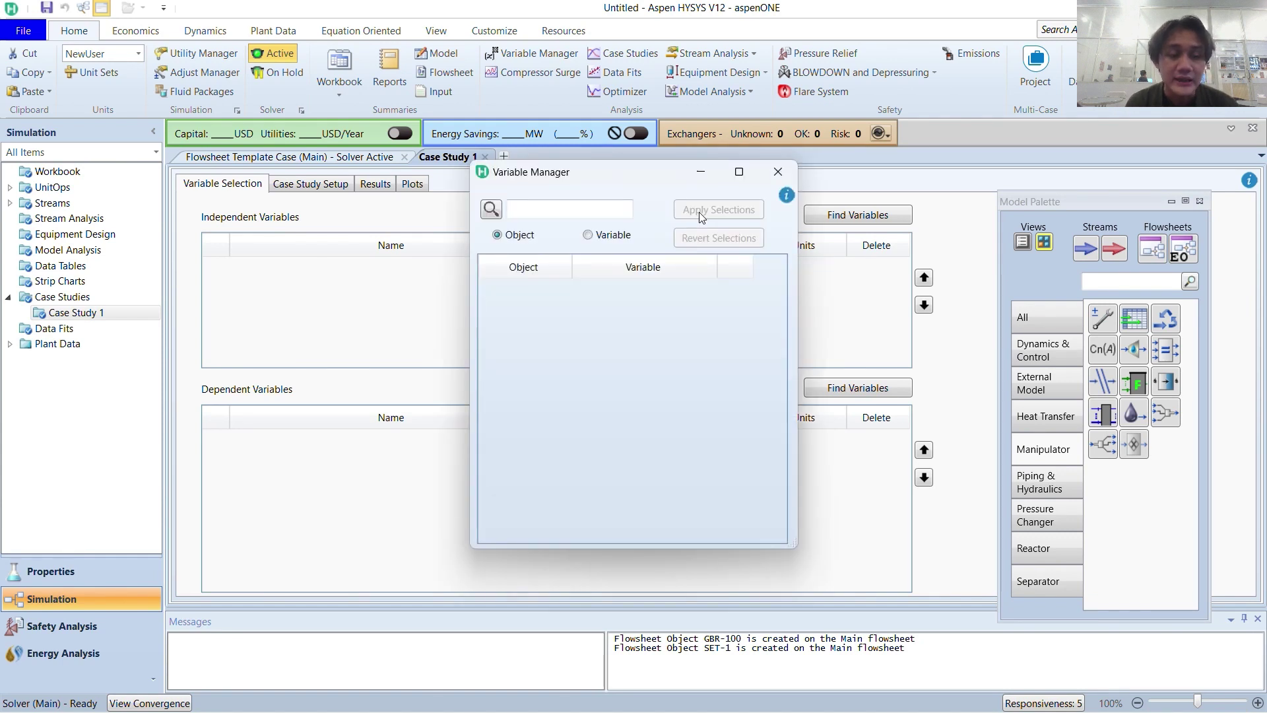
{"action": "left_click", "coordinate": [780, 172]}
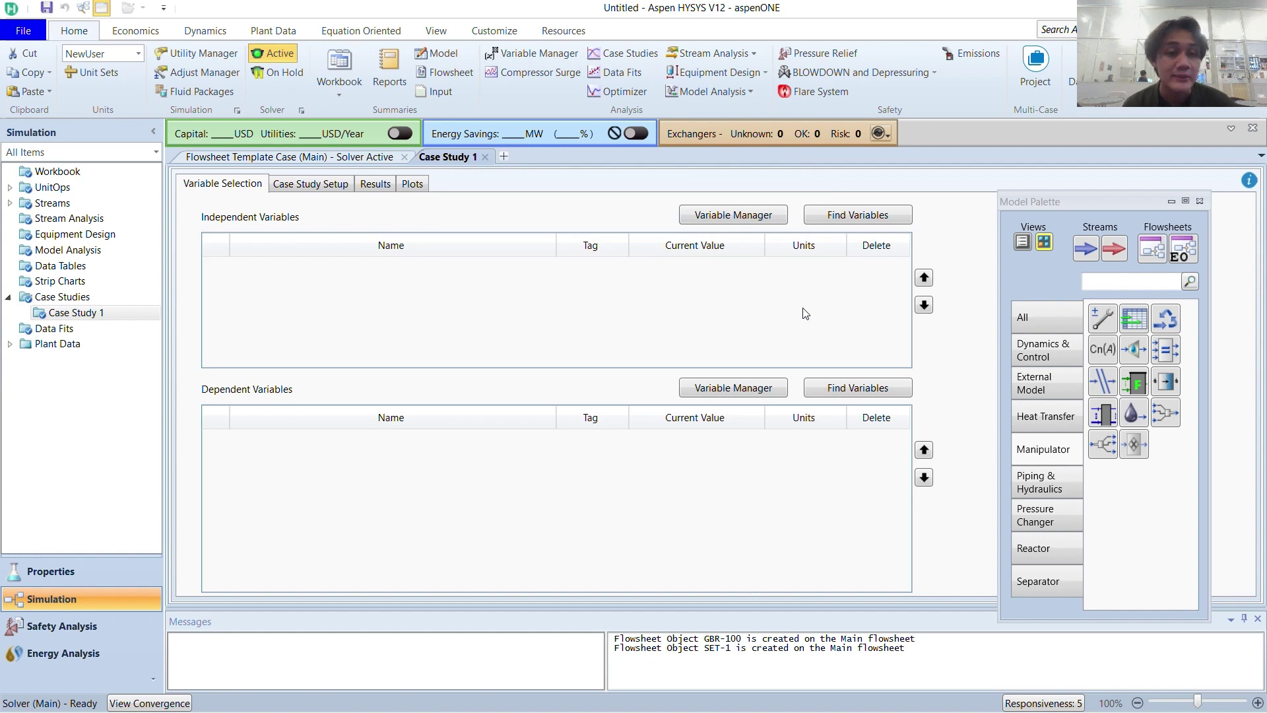
Add the Temperature of the FEED stream as the independent variable of the case study
{"action": "left_click", "coordinate": [851, 218]}
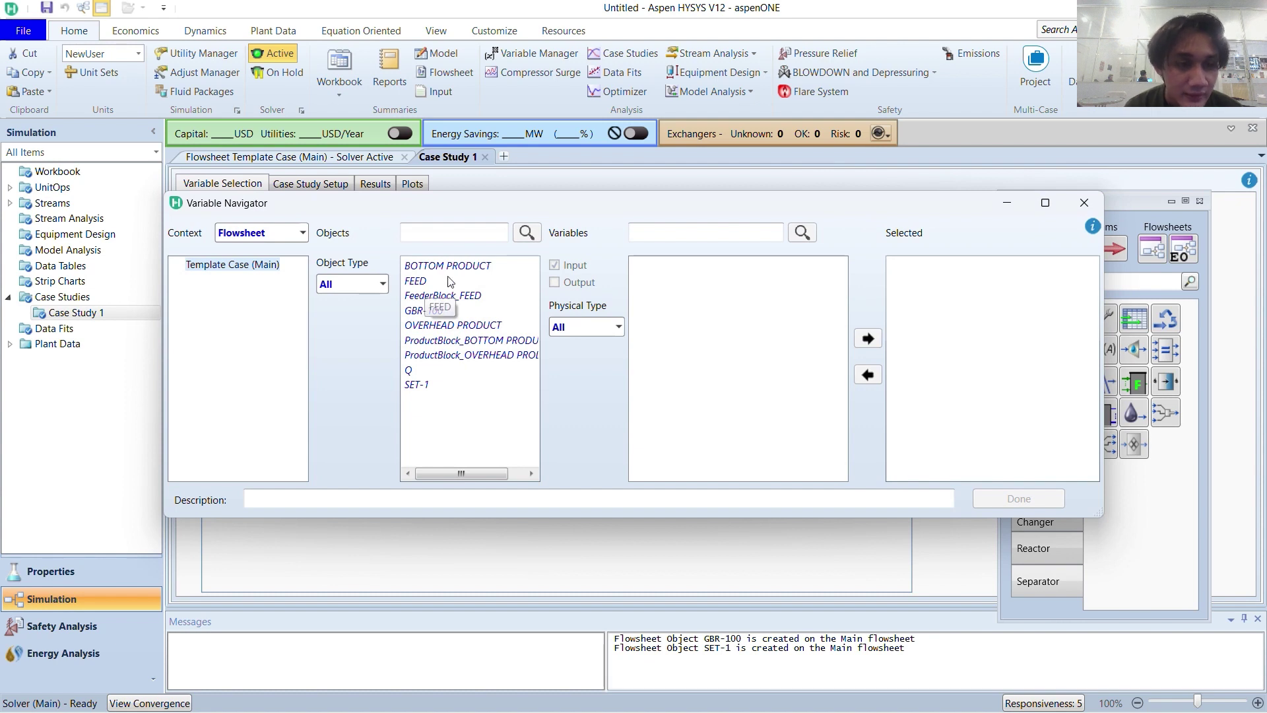
{"action": "left_click", "coordinate": [426, 281]}
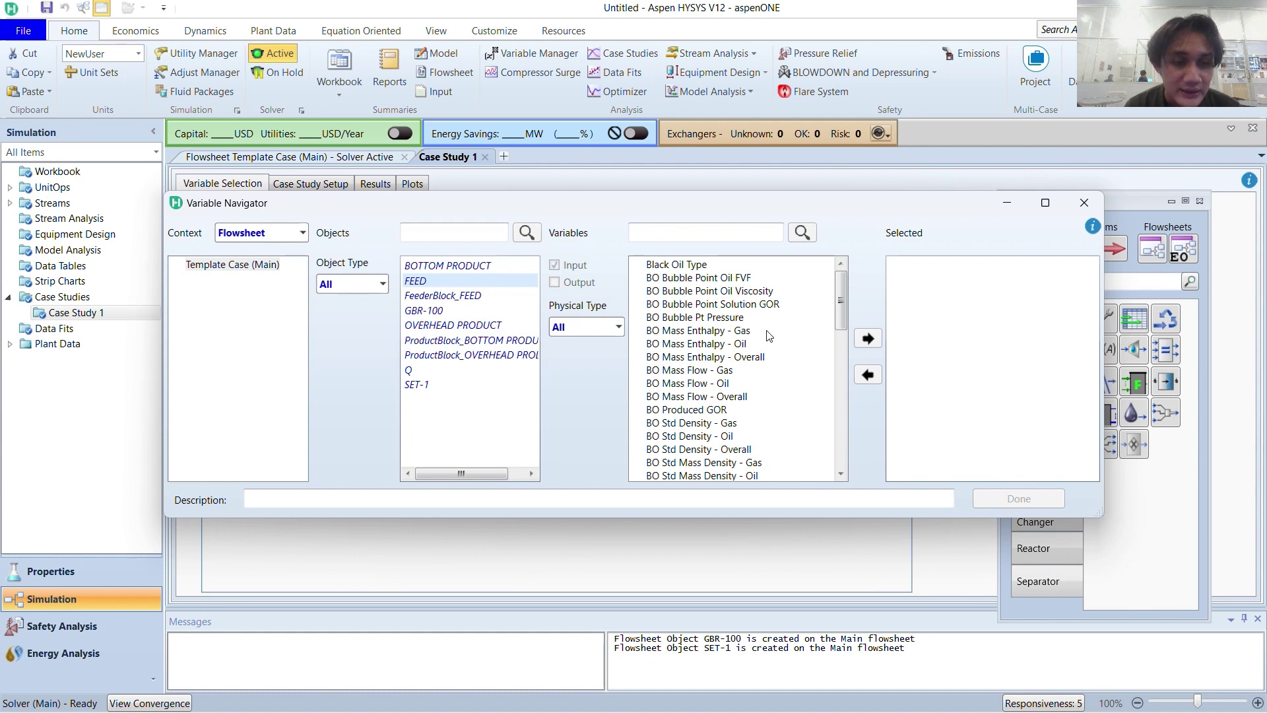
{"action": "scroll", "coordinate": [768, 335], "scroll_direction": "down", "scroll_amount": 10}
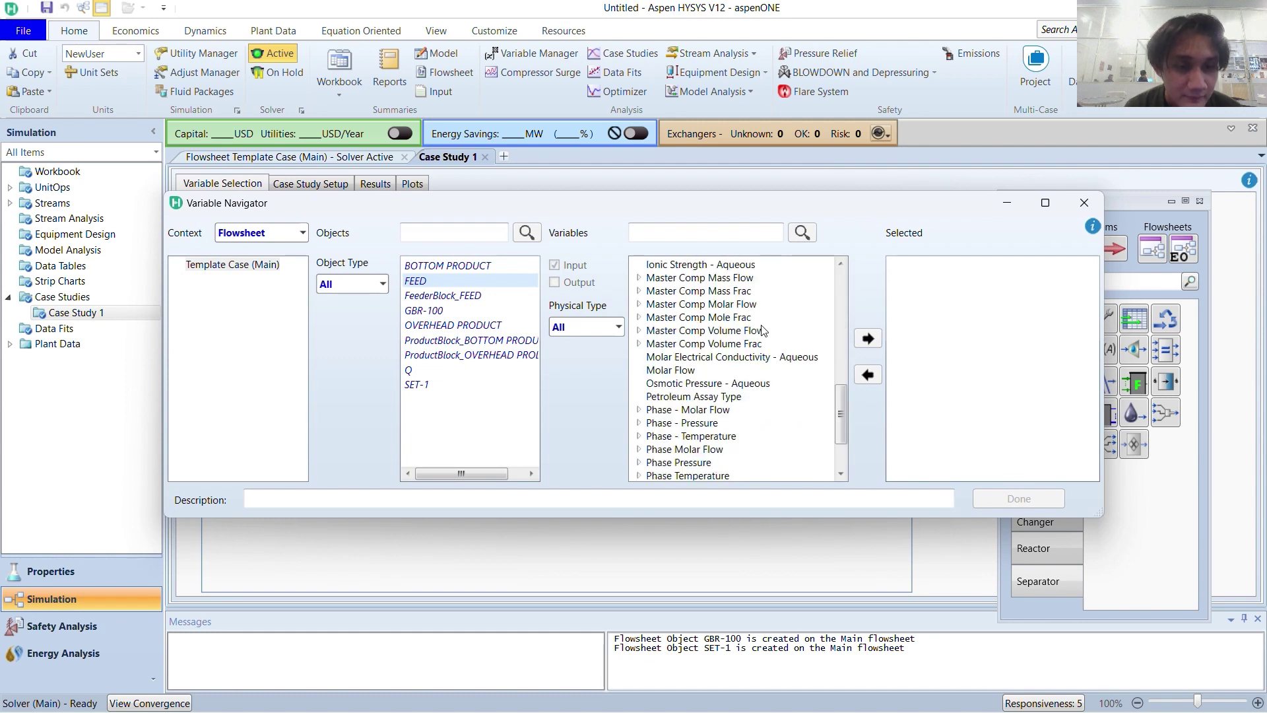
{"action": "scroll", "coordinate": [725, 333], "scroll_direction": "up", "scroll_amount": 1}
{"action": "scroll", "coordinate": [703, 327], "scroll_direction": "up", "scroll_amount": 1}
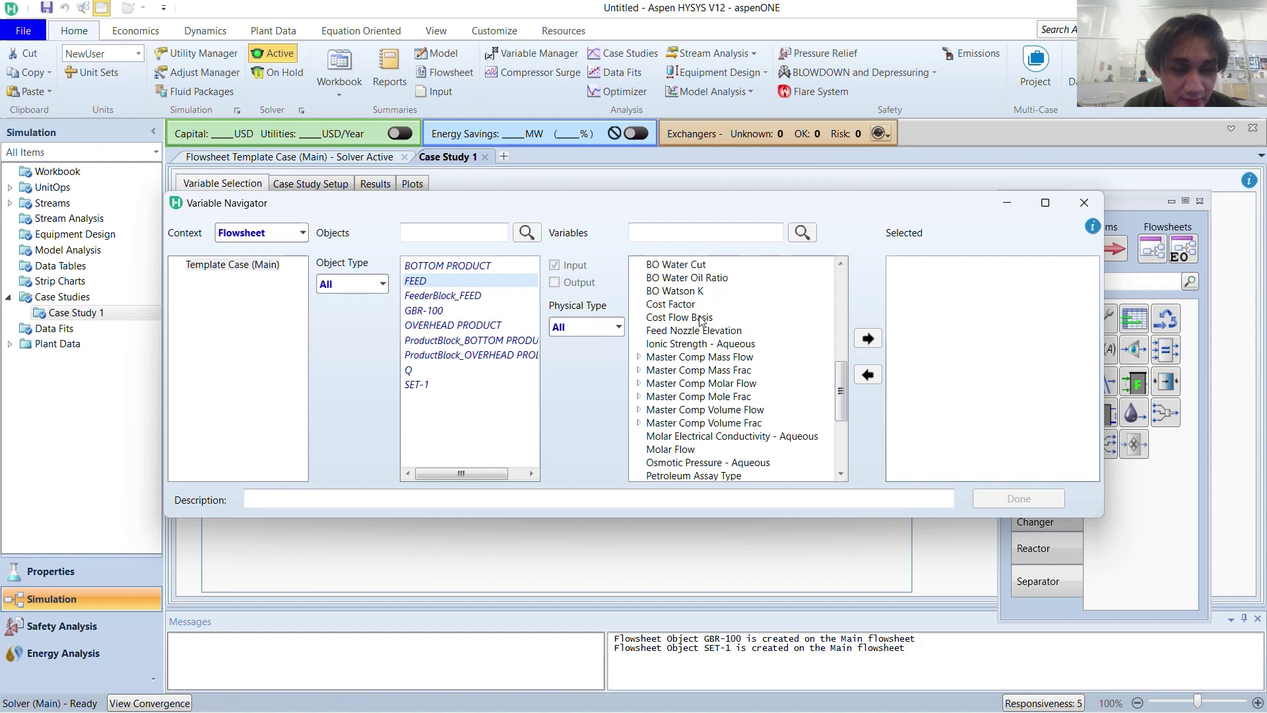
{"action": "scroll", "coordinate": [699, 329], "scroll_direction": "down", "scroll_amount": 4}
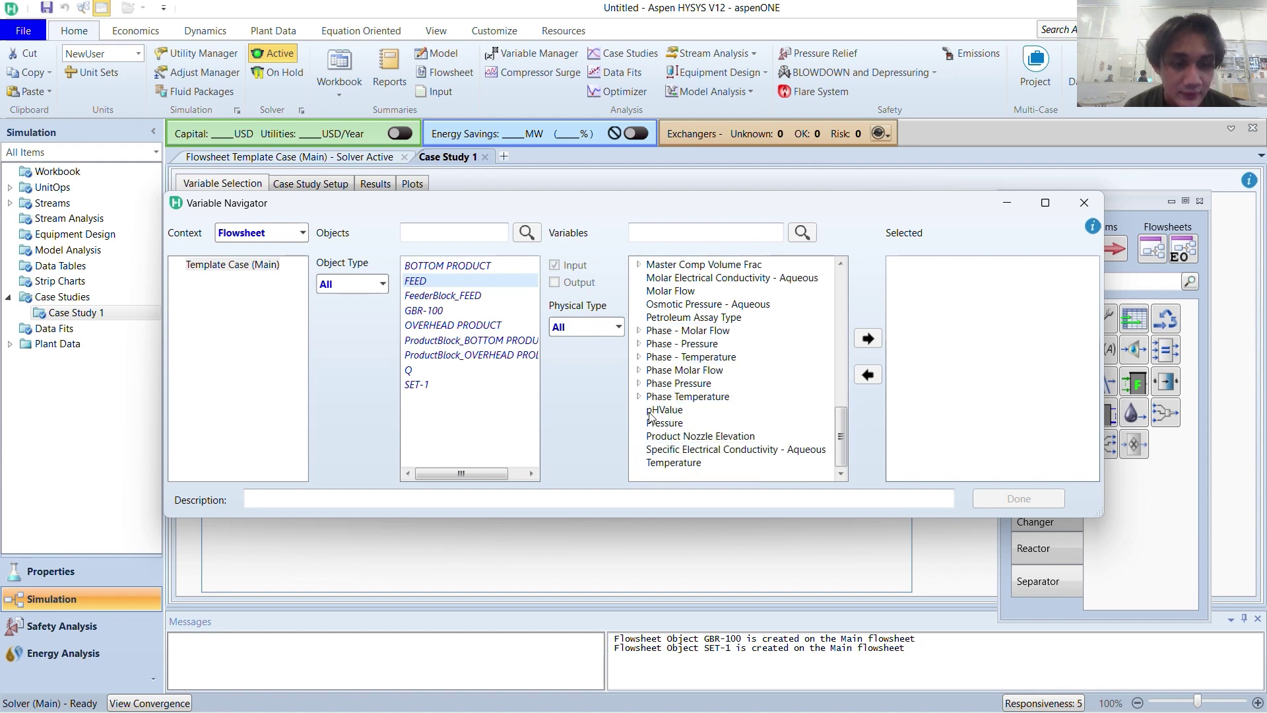
{"action": "left_click", "coordinate": [688, 464]}
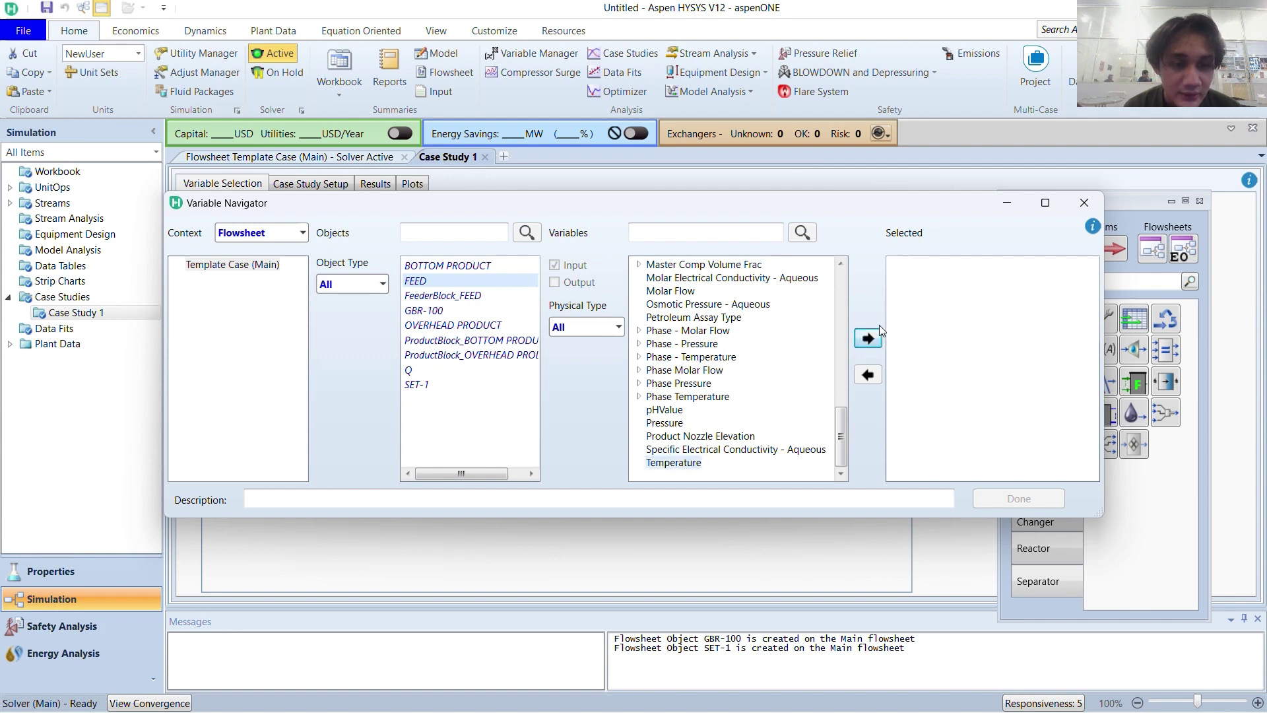
{"action": "right_click", "coordinate": [391, 308]}
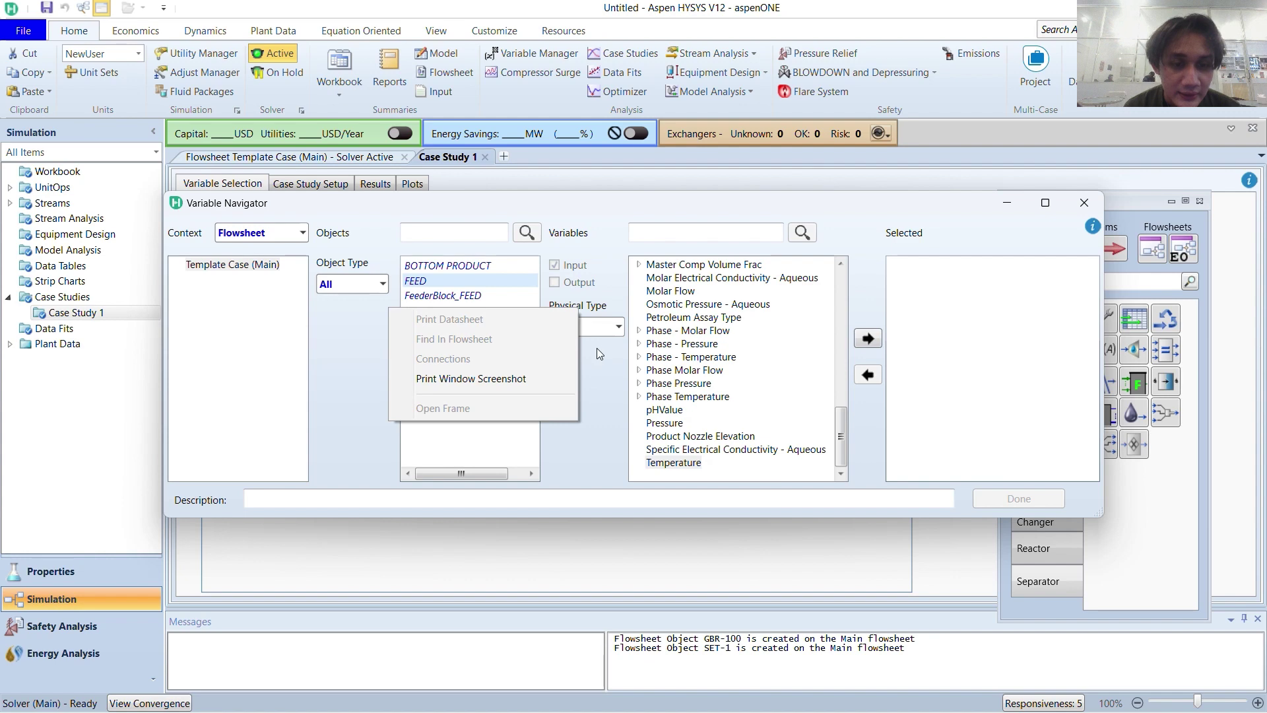
{"action": "left_click", "coordinate": [687, 459]}
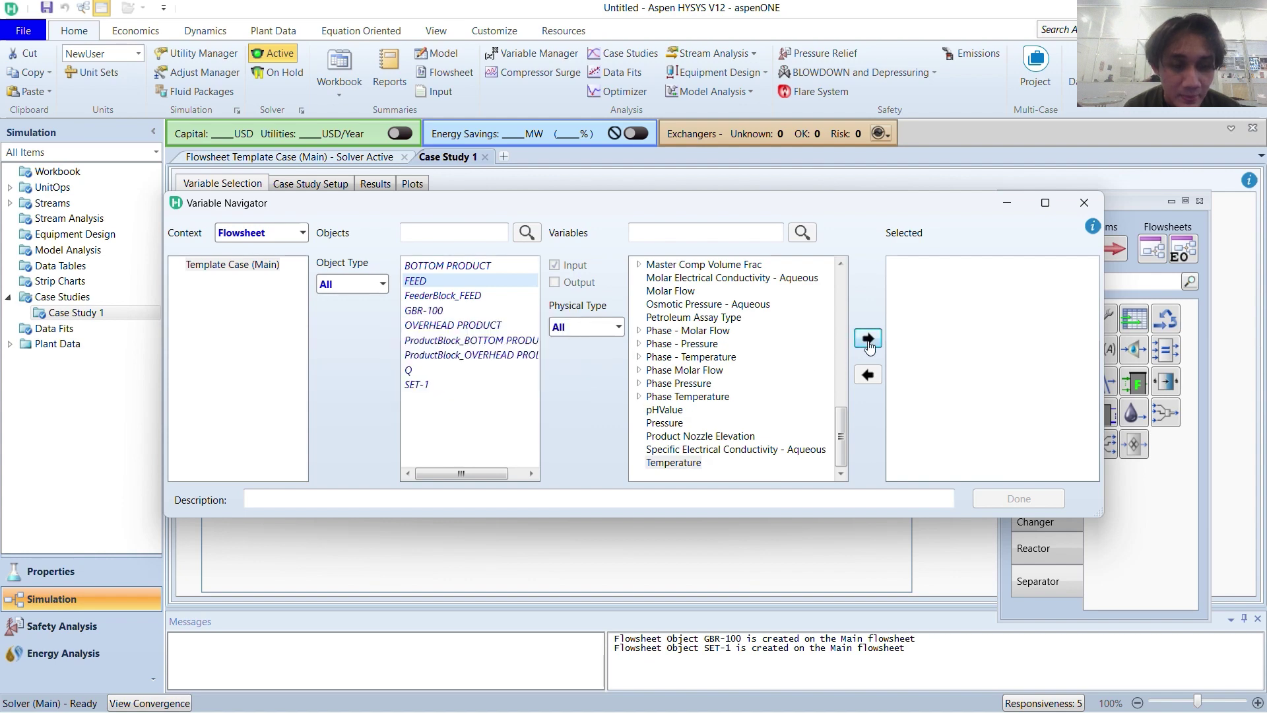
{"action": "left_click", "coordinate": [867, 341]}
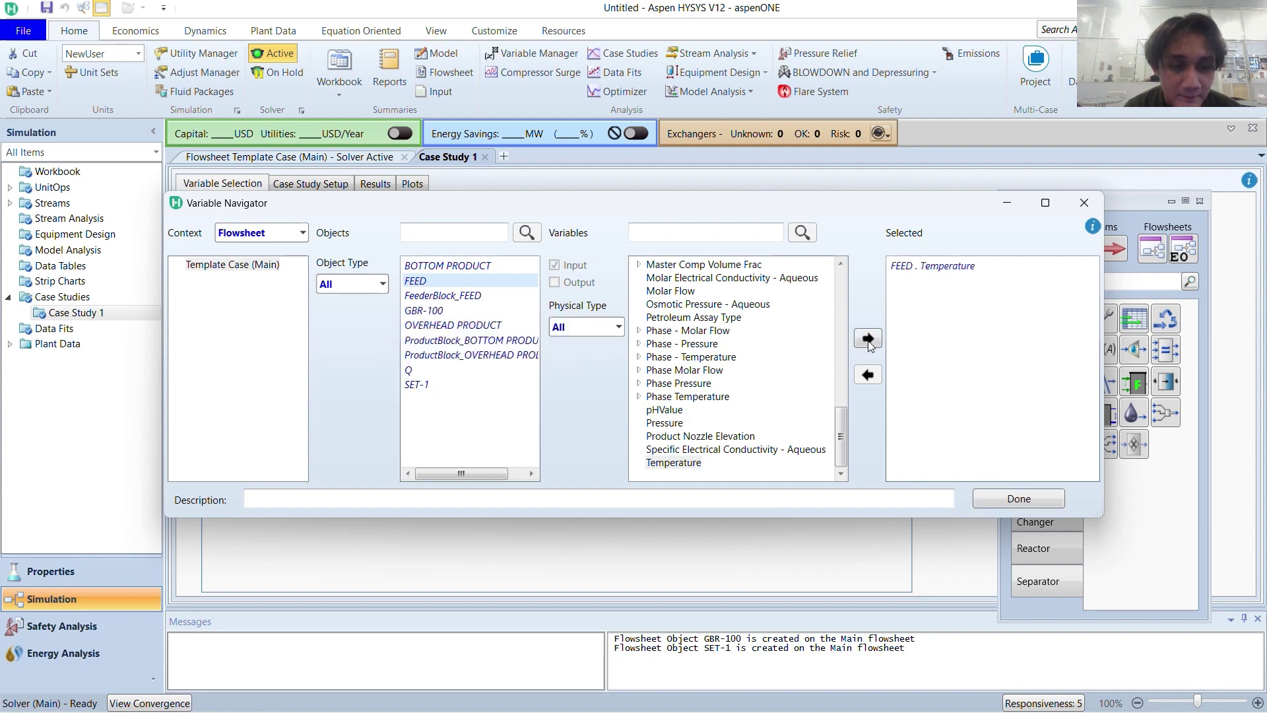
{"action": "left_click", "coordinate": [1009, 503]}
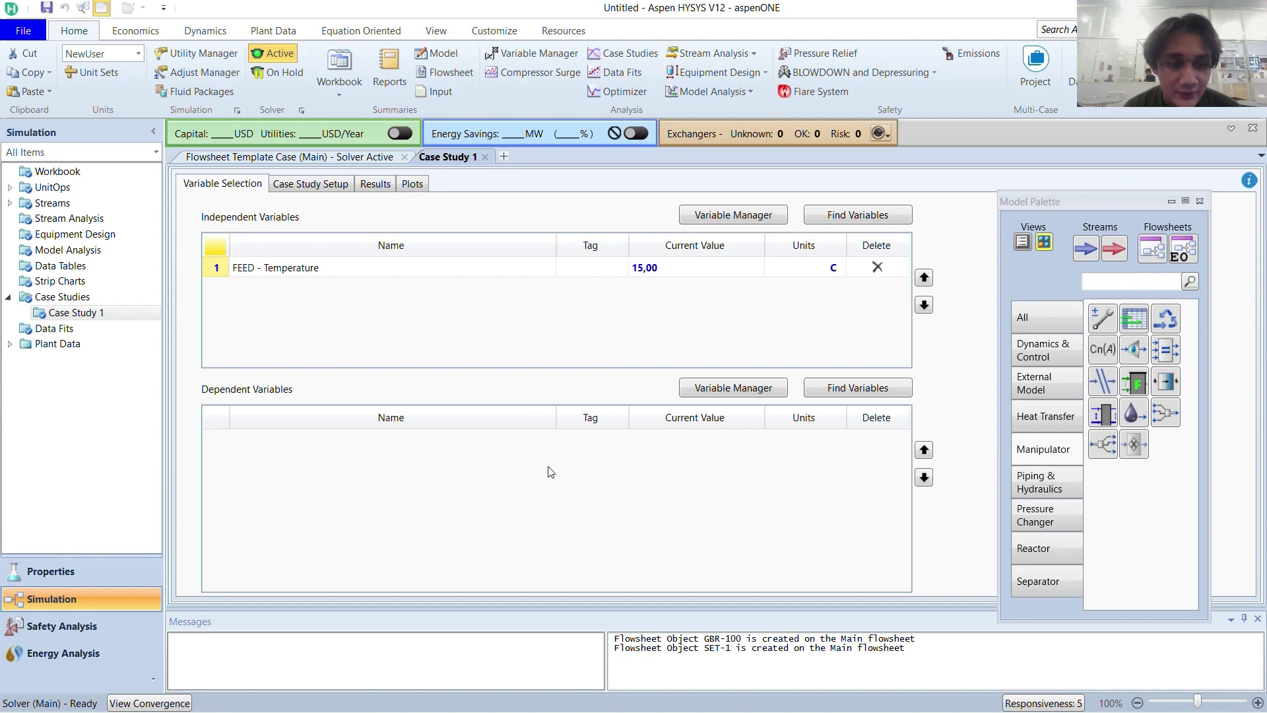
Add the Heat Flow of energy stream Q as the dependent variable of the case study
{"action": "left_click", "coordinate": [847, 389]}
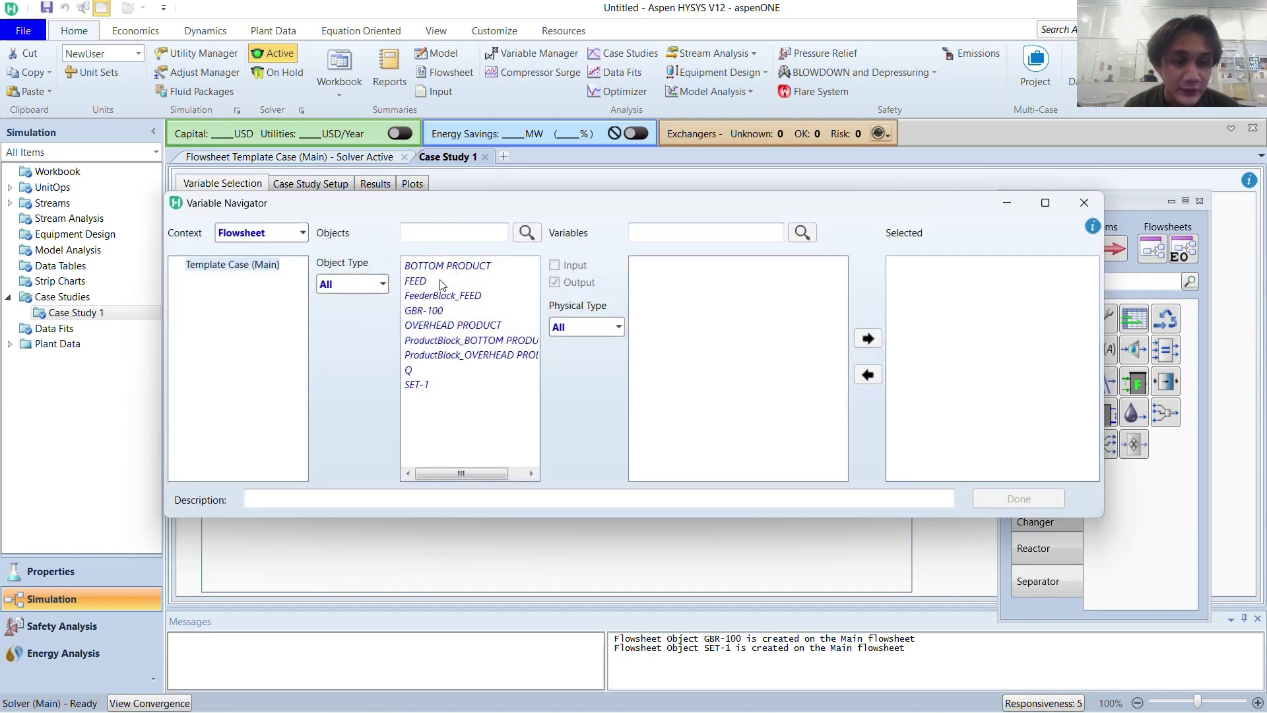
{"action": "left_click", "coordinate": [414, 370]}
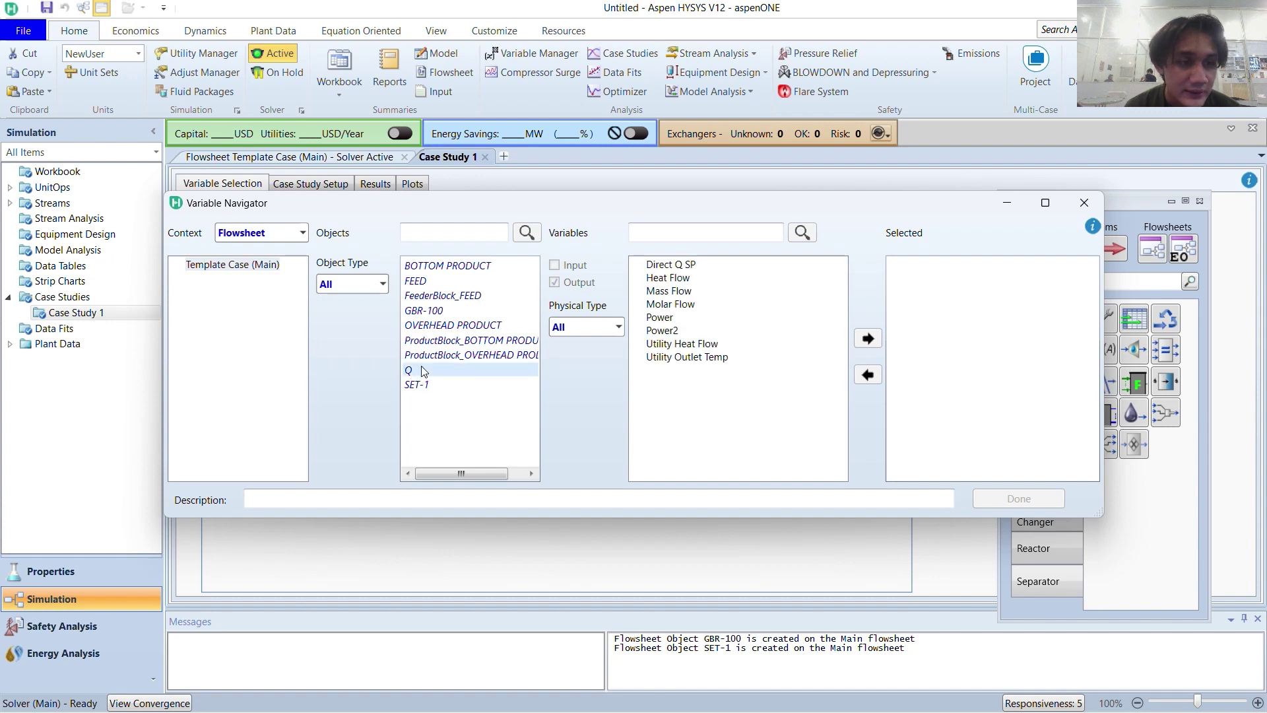
{"action": "left_click", "coordinate": [698, 279]}
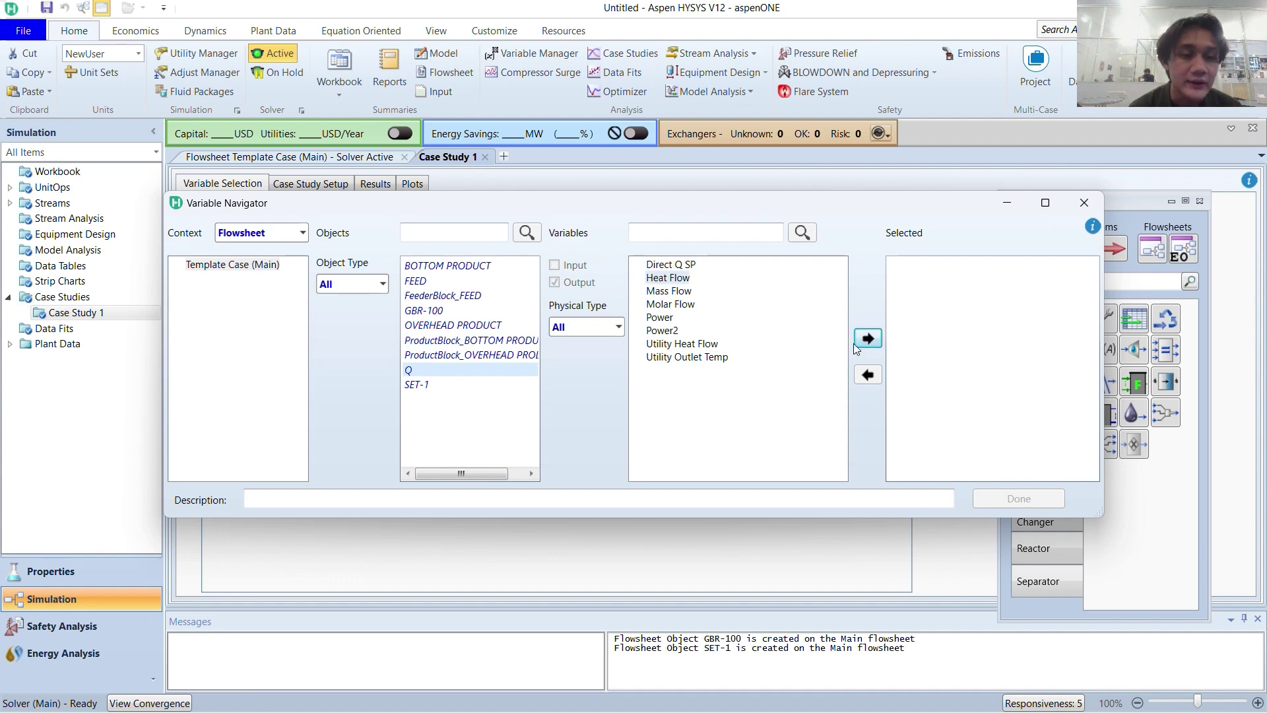
{"action": "left_click", "coordinate": [866, 339]}
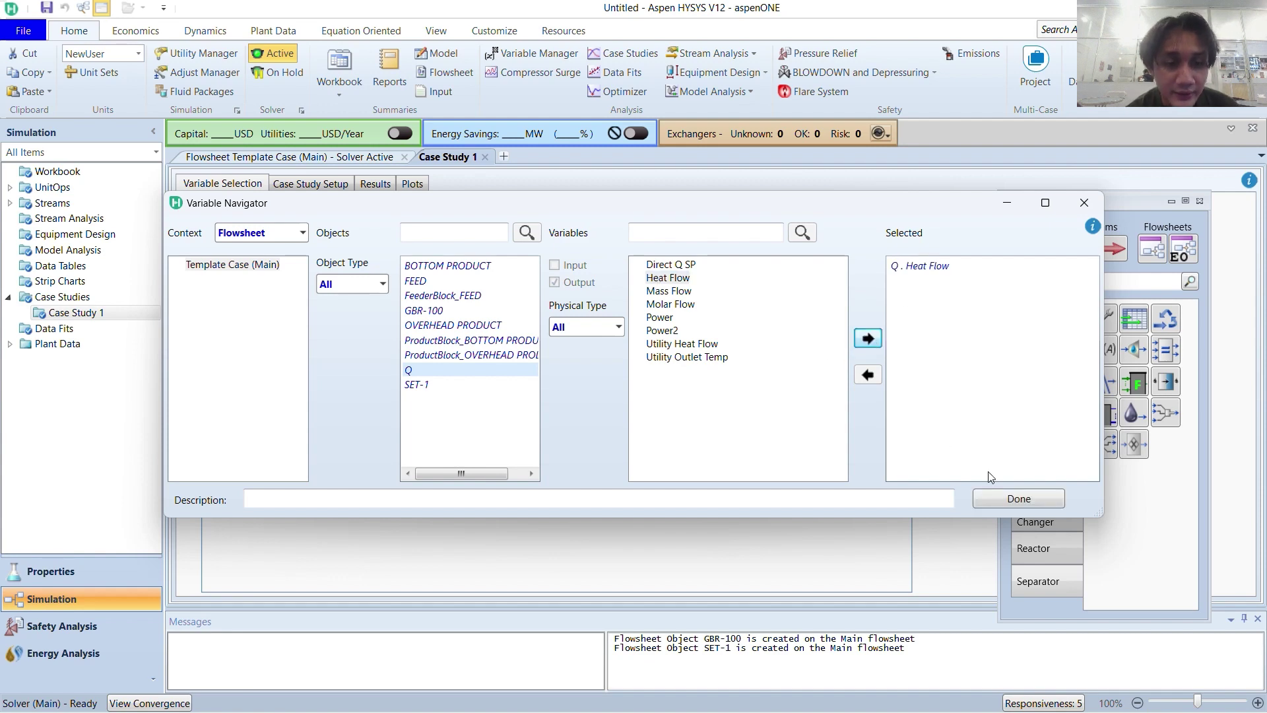
{"action": "left_click", "coordinate": [1009, 499]}
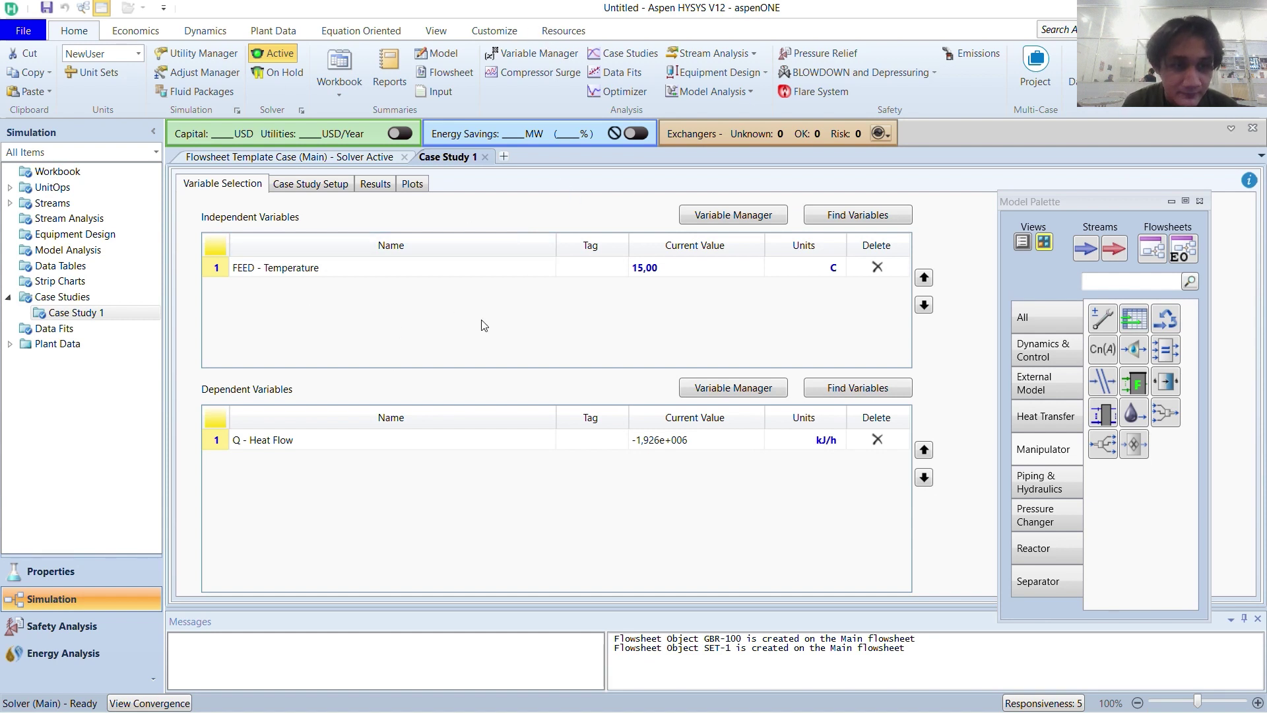
Set the current value of the FEED temperature to 10 °C in the case study setup
{"action": "left_click", "coordinate": [312, 184]}
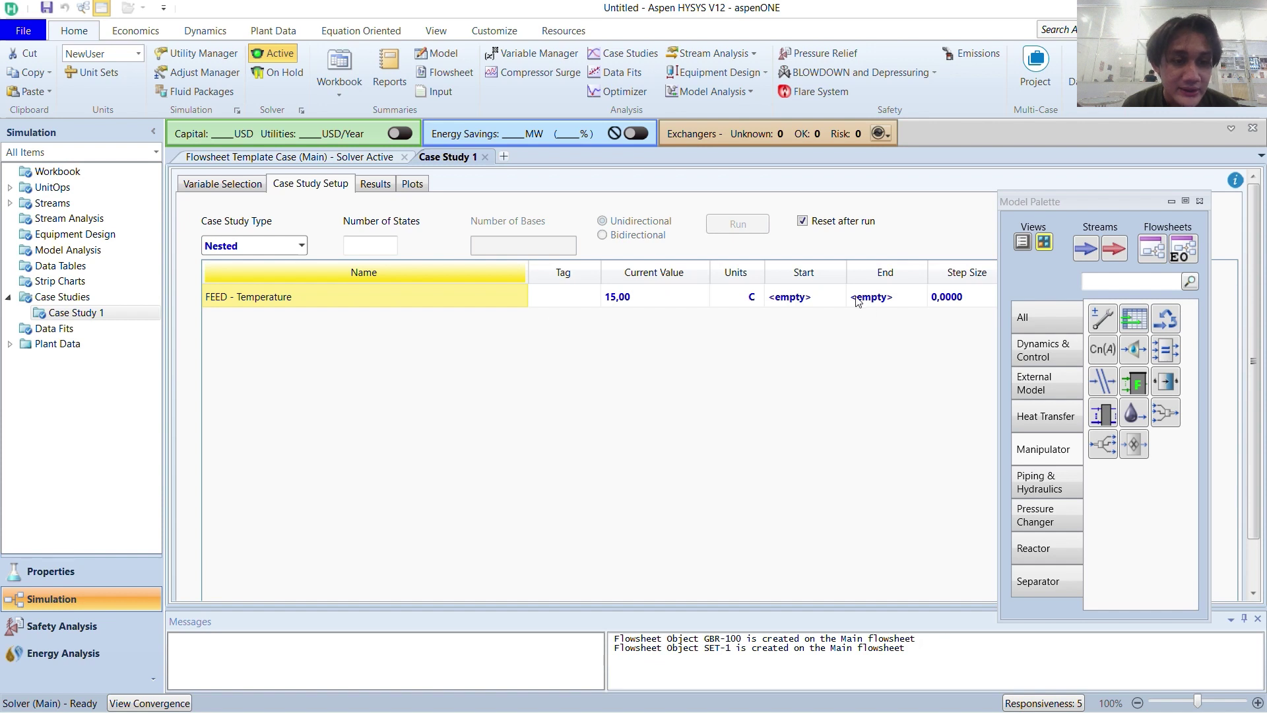
{"action": "left_click", "coordinate": [811, 298]}
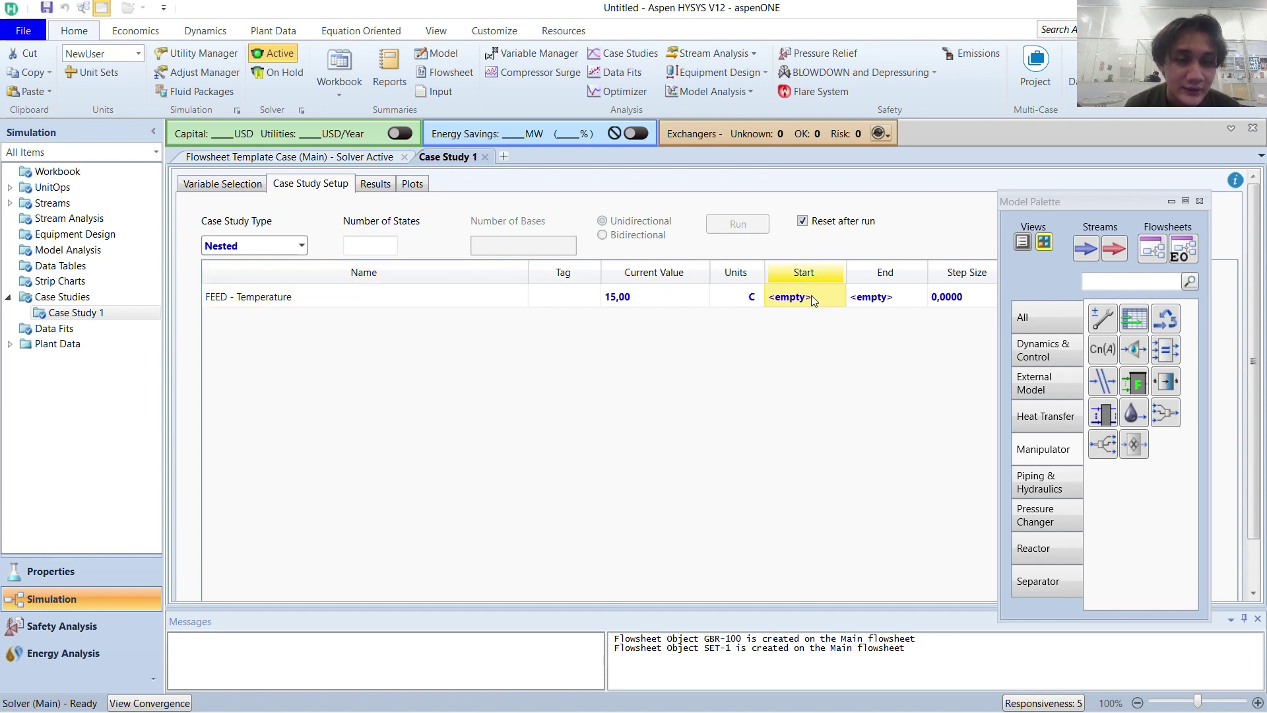
{"action": "left_click", "coordinate": [638, 299]}
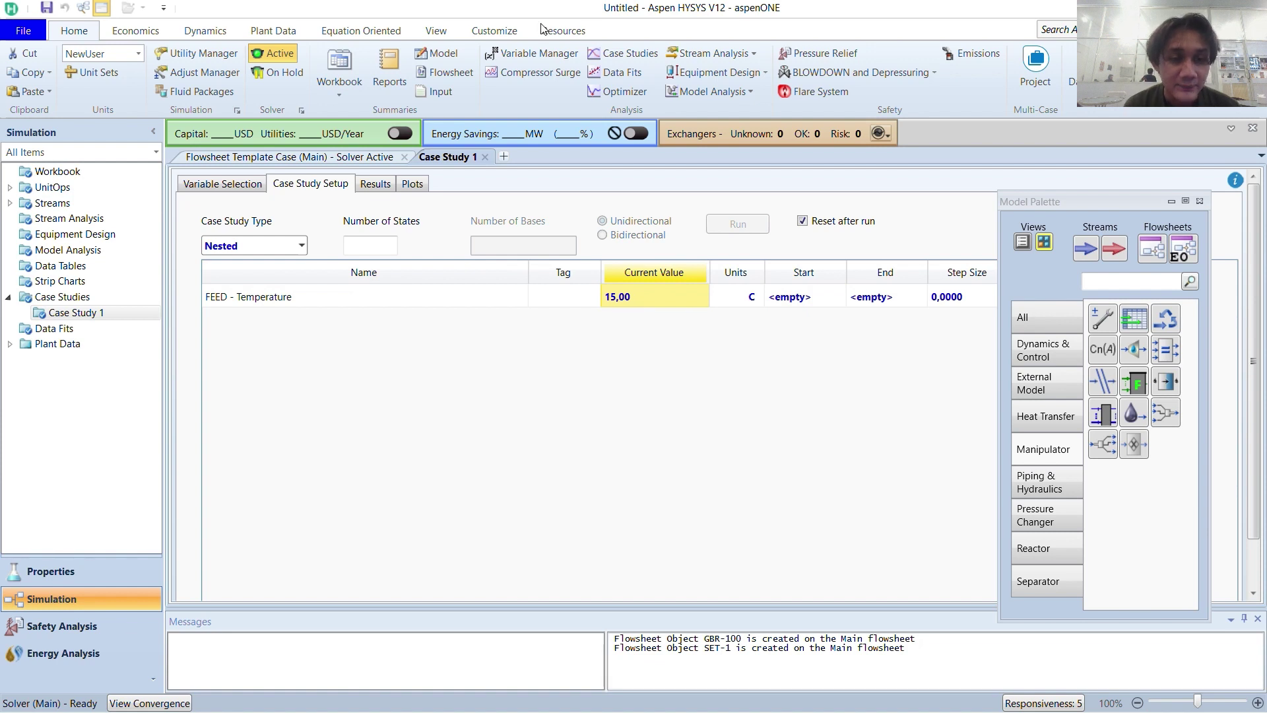
{"action": "type", "text": "10"}
{"action": "key", "text": "Return"}
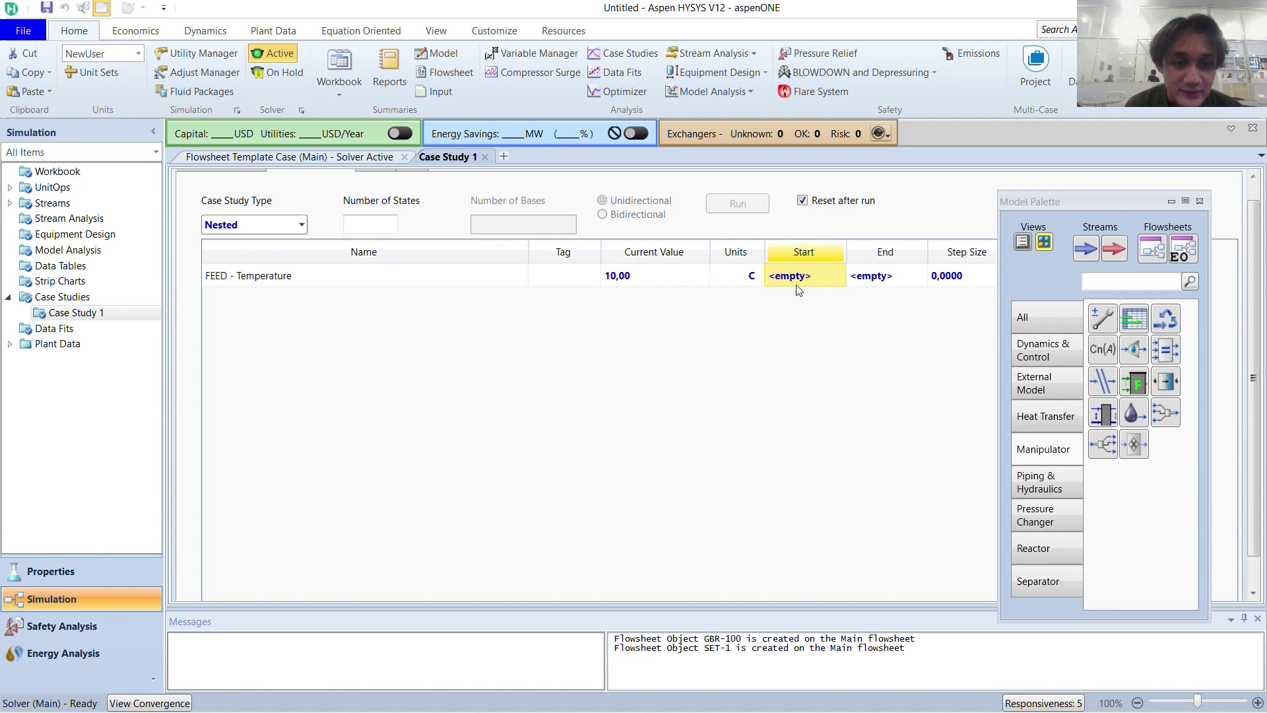
Define the FEED temperature range of the case study with start 10 °C, end 30 °C and step size 5
{"action": "type", "text": "10"}
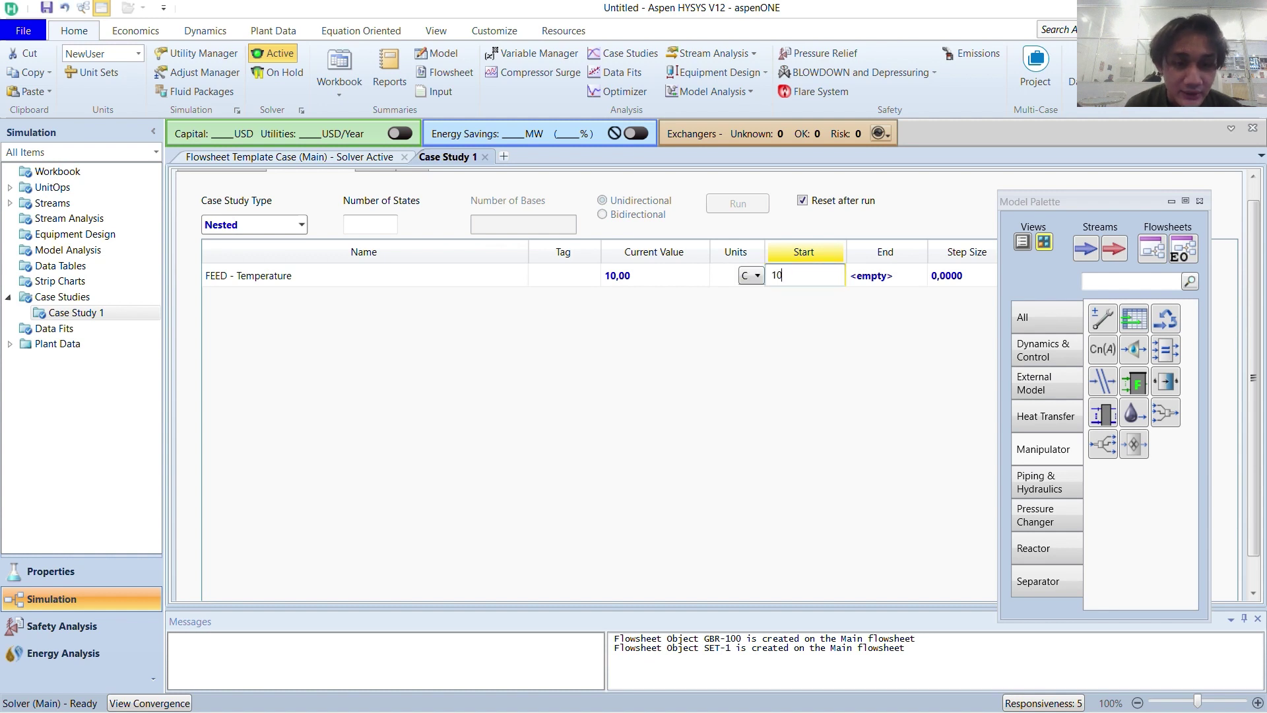
{"action": "left_click", "coordinate": [902, 275]}
{"action": "type", "text": "30"}
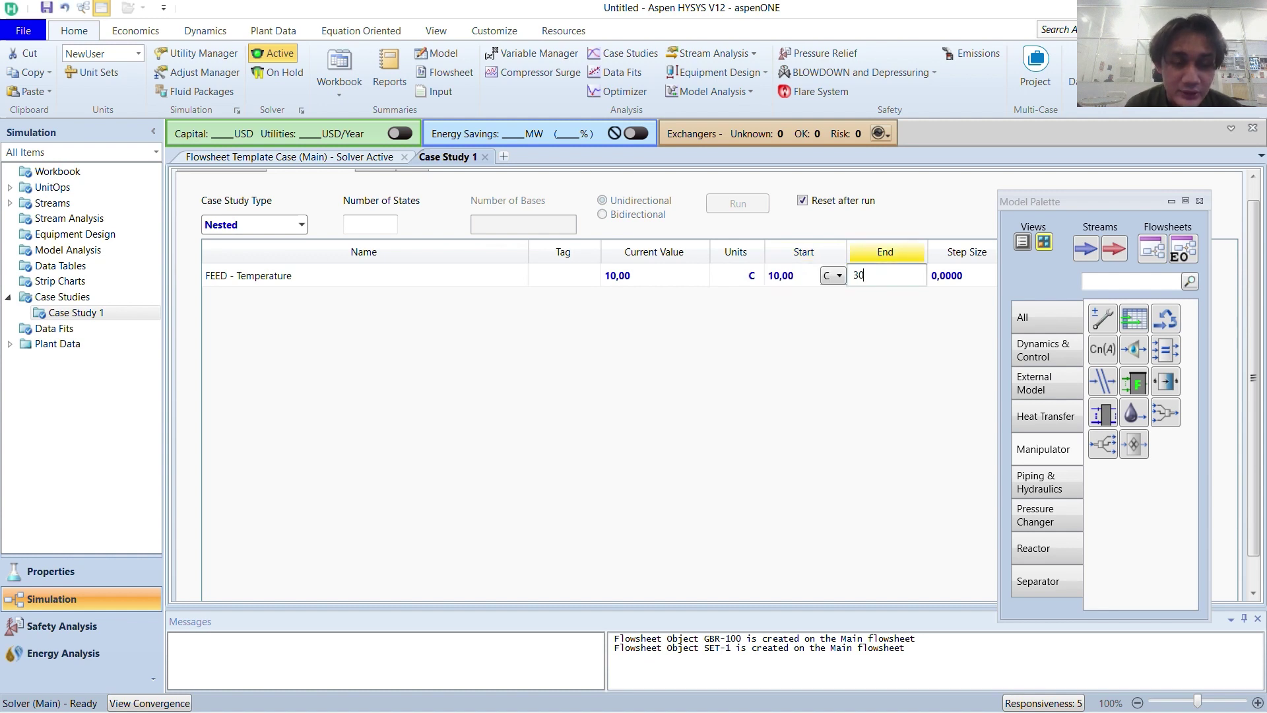
{"action": "key", "text": "Return"}
{"action": "left_click", "coordinate": [976, 282]}
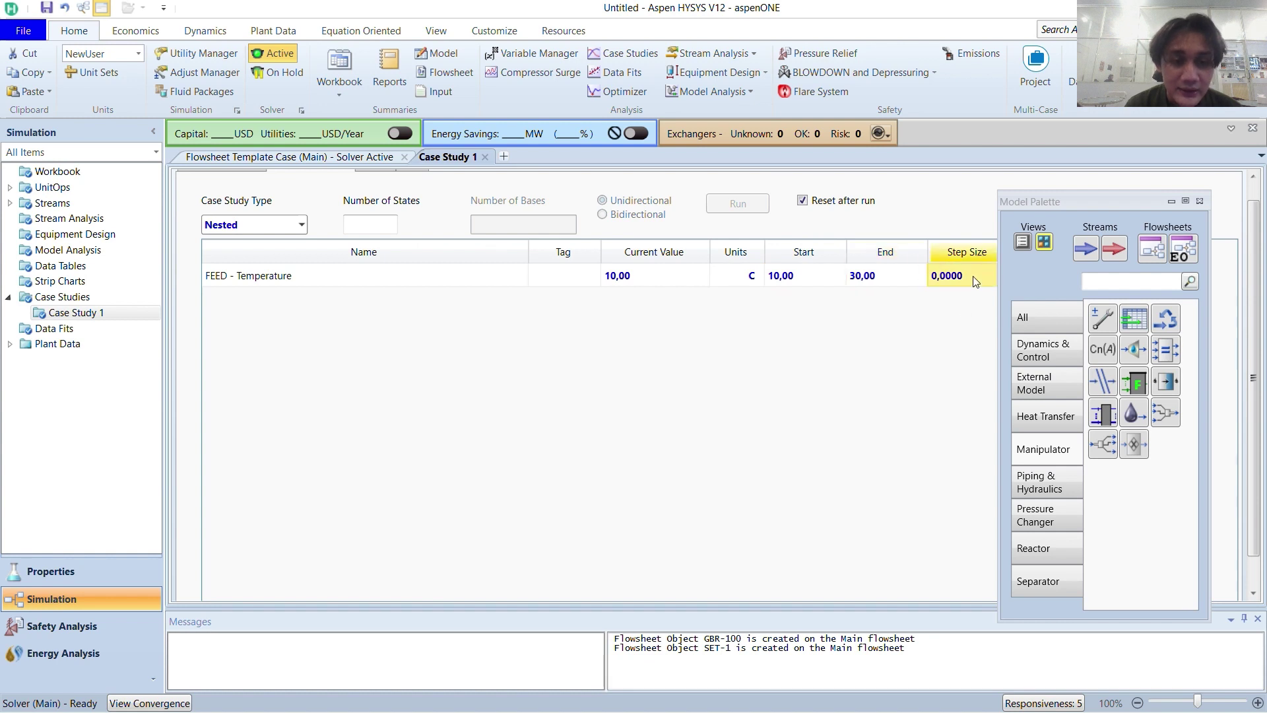
{"action": "type", "text": "5"}
{"action": "key", "text": "Return"}
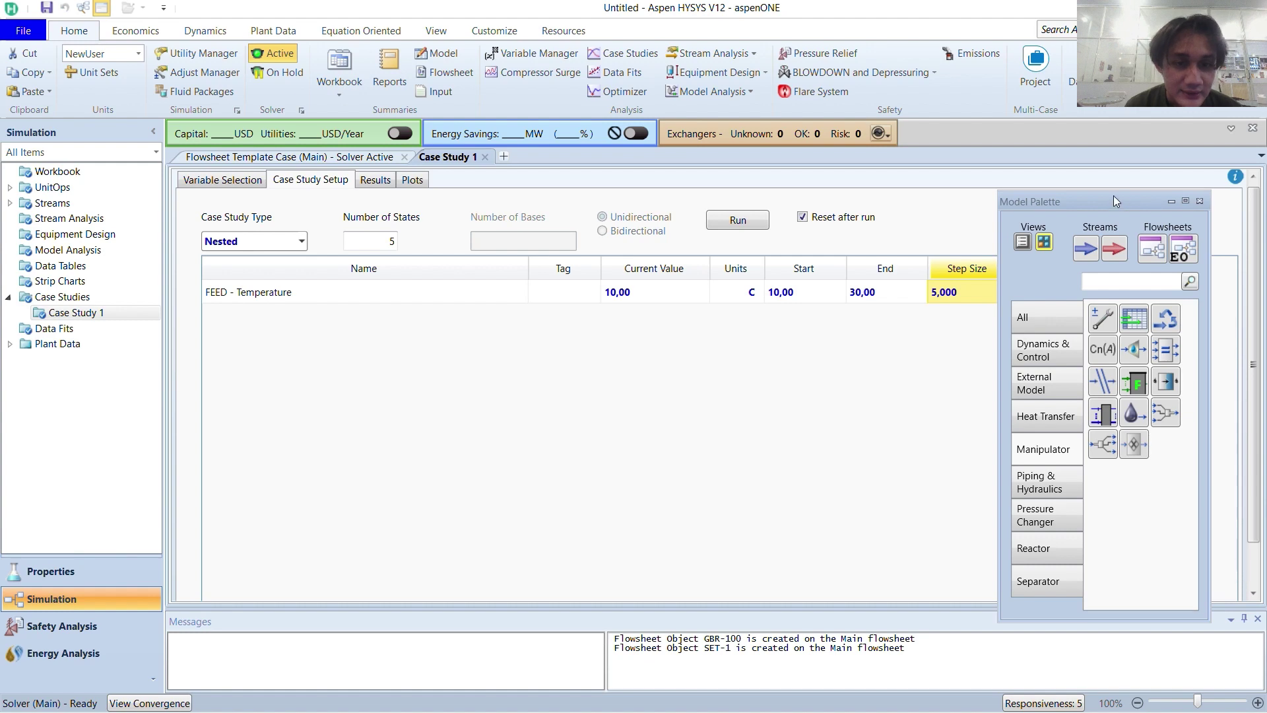
Run the case study and display its results table, keeping the Model Palette clear of the results
{"action": "left_click_drag", "start_coordinate": [1115, 200], "coordinate": [258, 327]}
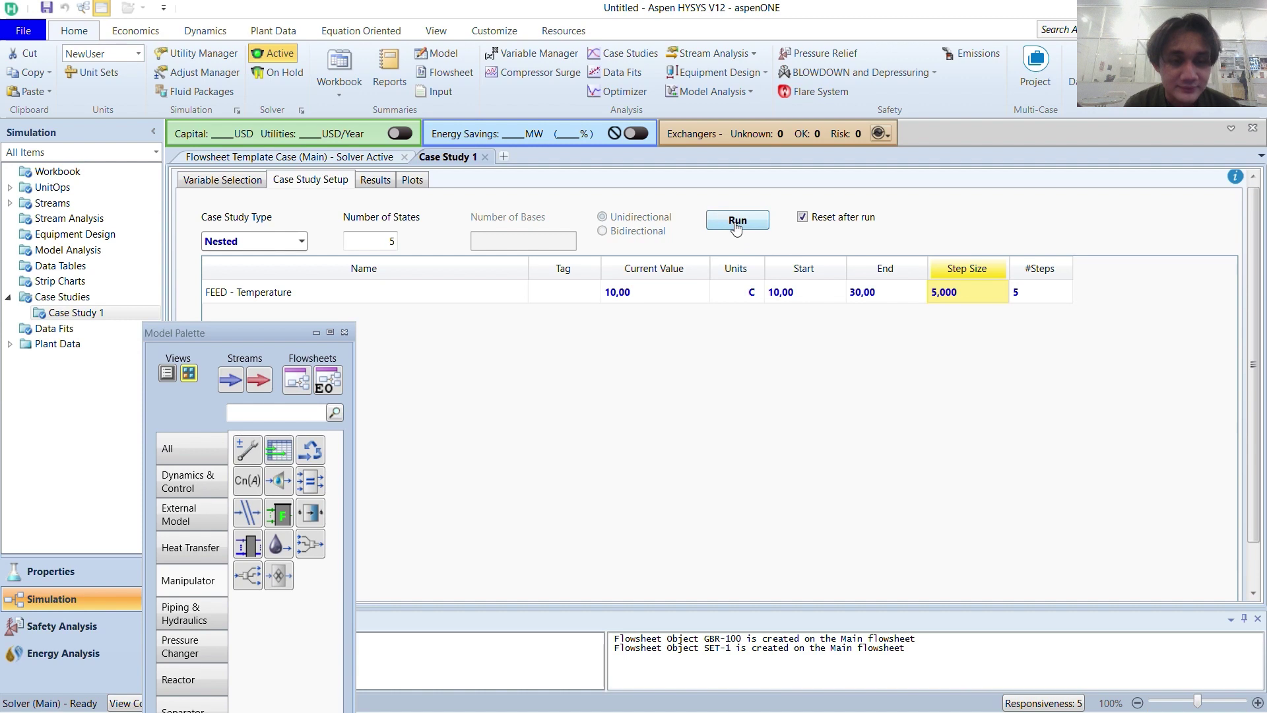
{"action": "left_click", "coordinate": [387, 186]}
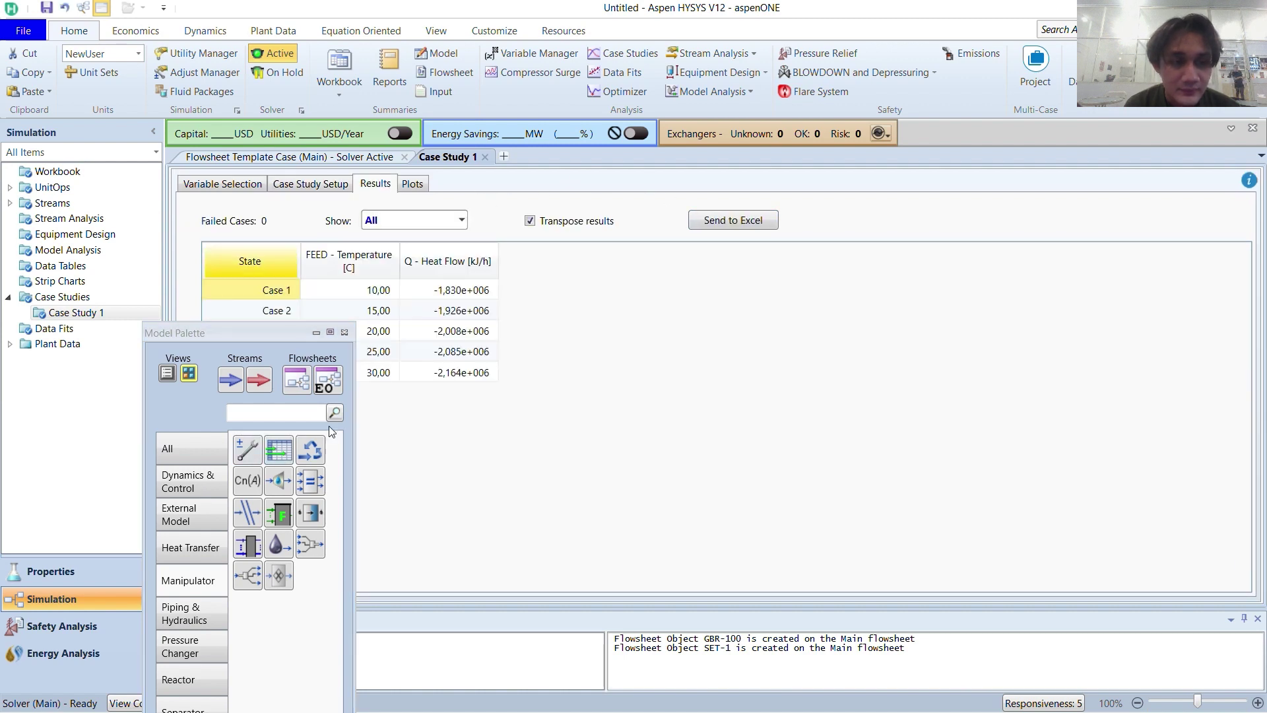
{"action": "left_click_drag", "start_coordinate": [162, 333], "coordinate": [907, 156]}
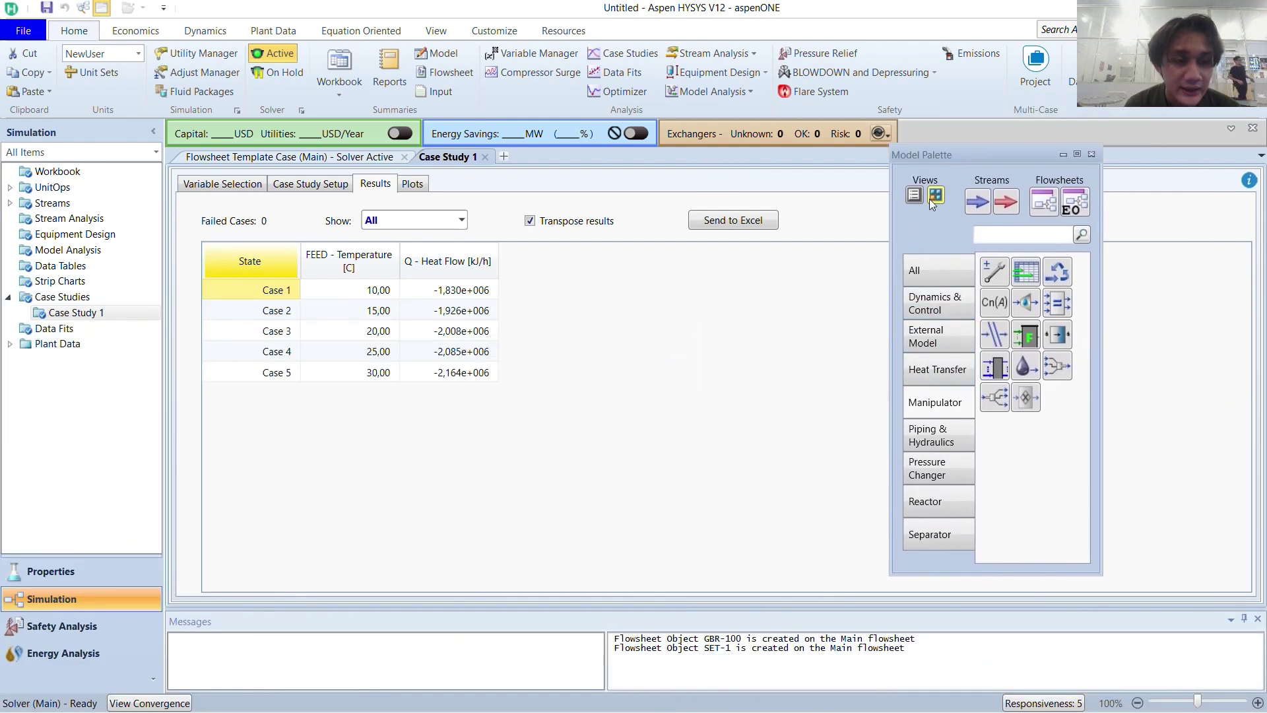
{"action": "left_click_drag", "start_coordinate": [1022, 161], "coordinate": [1022, 89]}
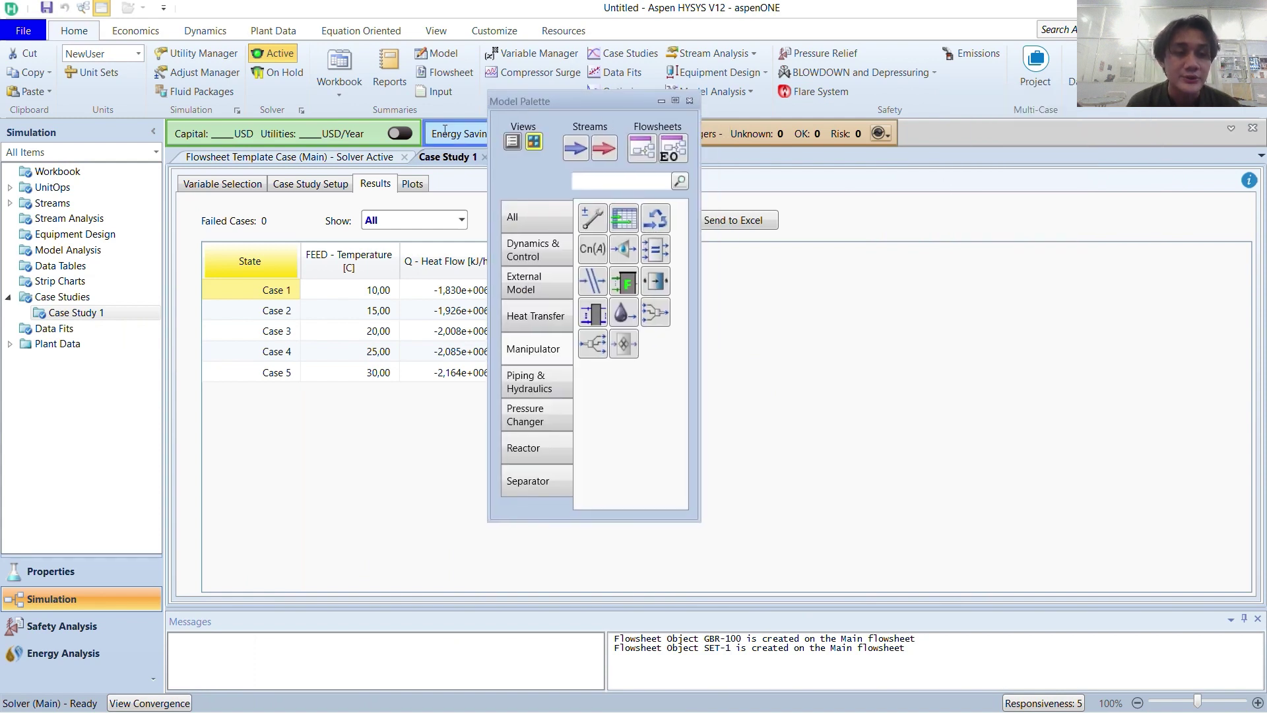
{"action": "left_click_drag", "start_coordinate": [595, 93], "coordinate": [1134, 193]}
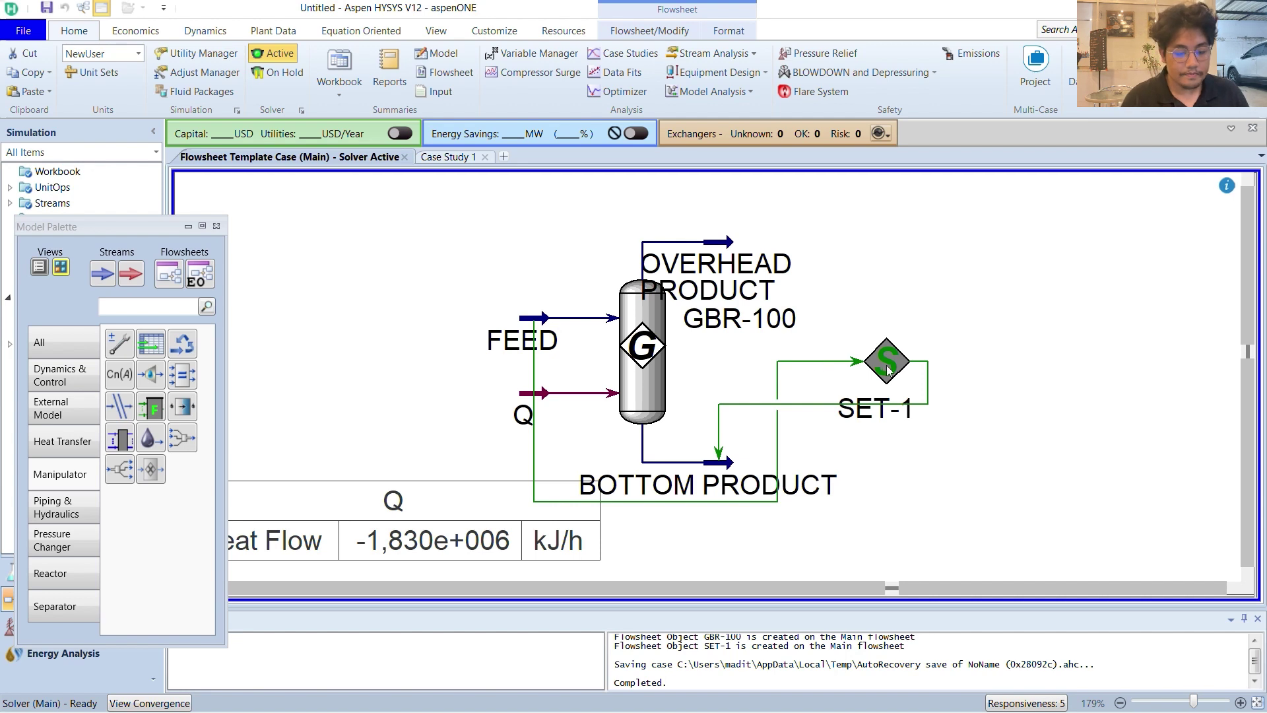
Delete the SET-1 operation from the flowsheet
{"action": "mouse_move", "coordinate": [888, 371]}
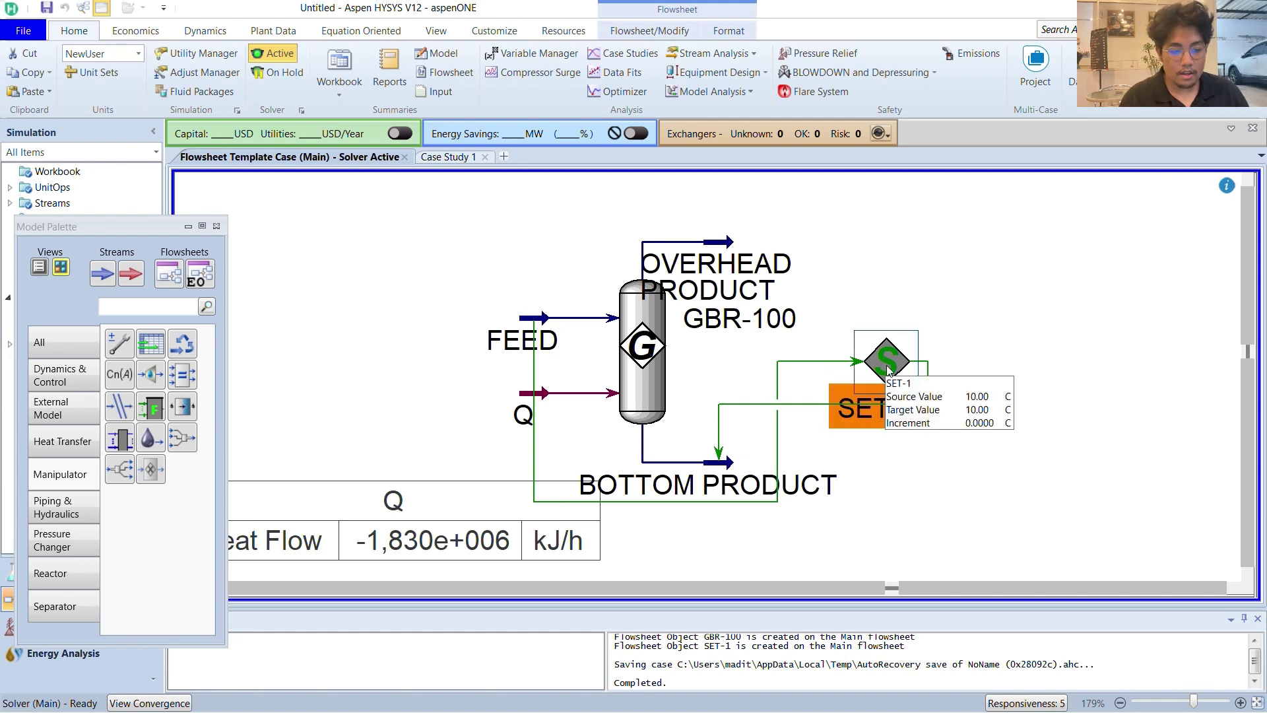
{"action": "key", "text": "Delete"}
Set the duty of the Gibbs reactor GBR-100 to 0 in its design parameters and close its properties
{"action": "left_click", "coordinate": [620, 425]}
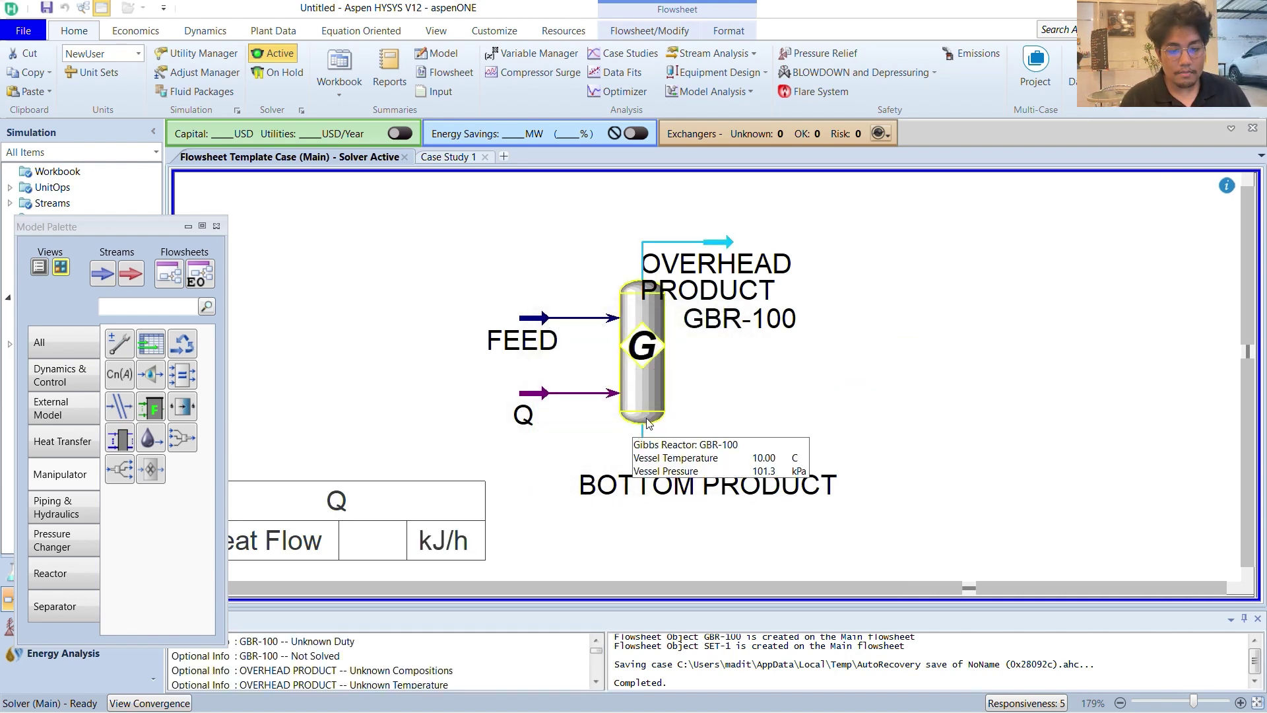
{"action": "left_click", "coordinate": [648, 347]}
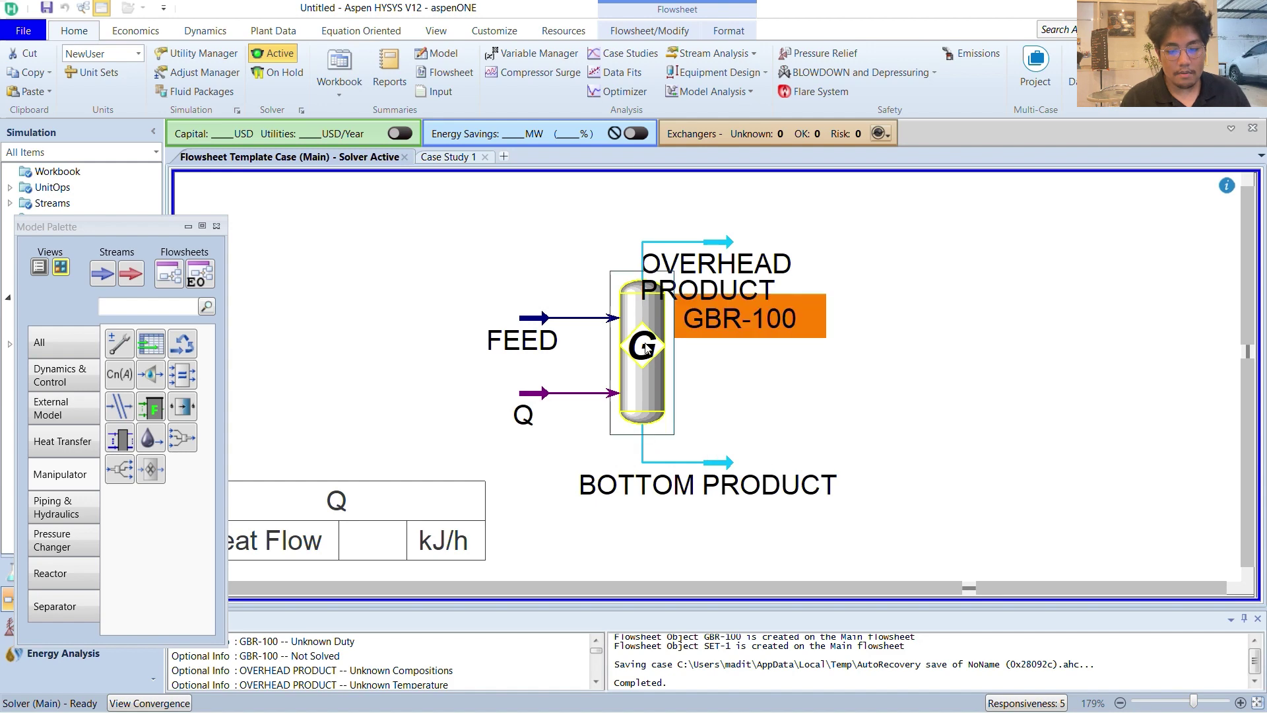
{"action": "double_click", "coordinate": [647, 348]}
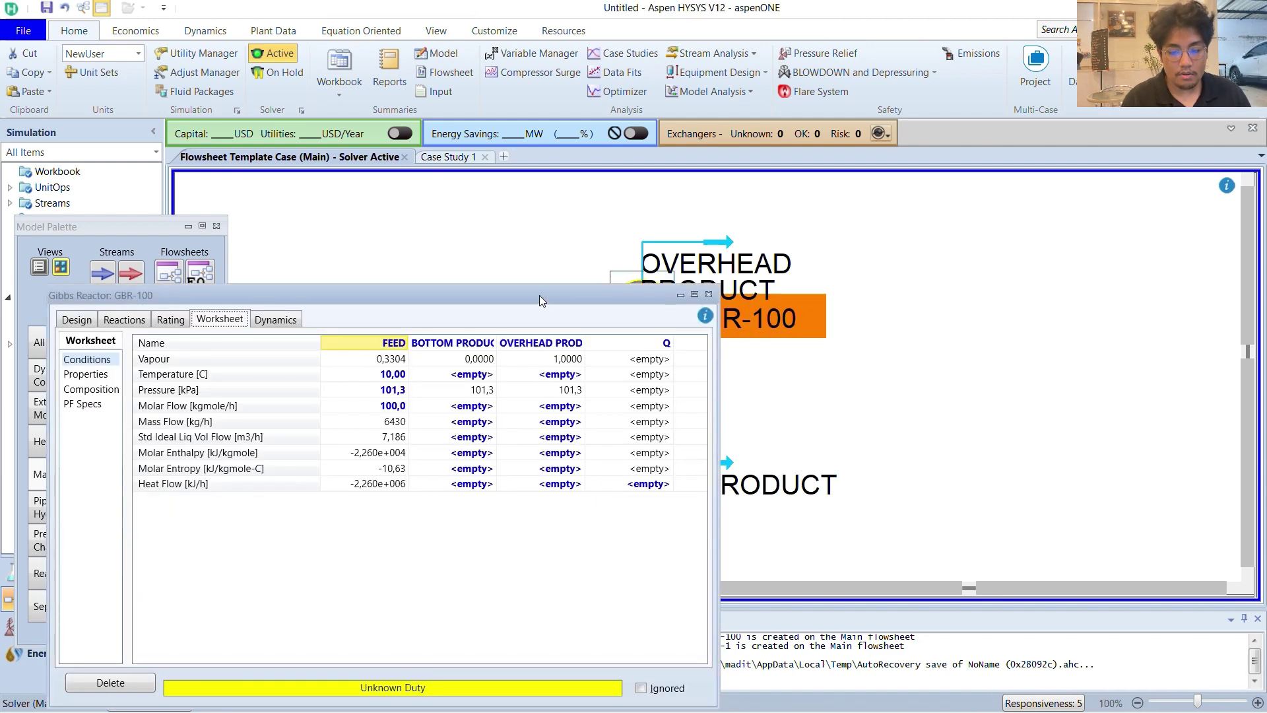
{"action": "left_click_drag", "start_coordinate": [540, 295], "coordinate": [1130, 311]}
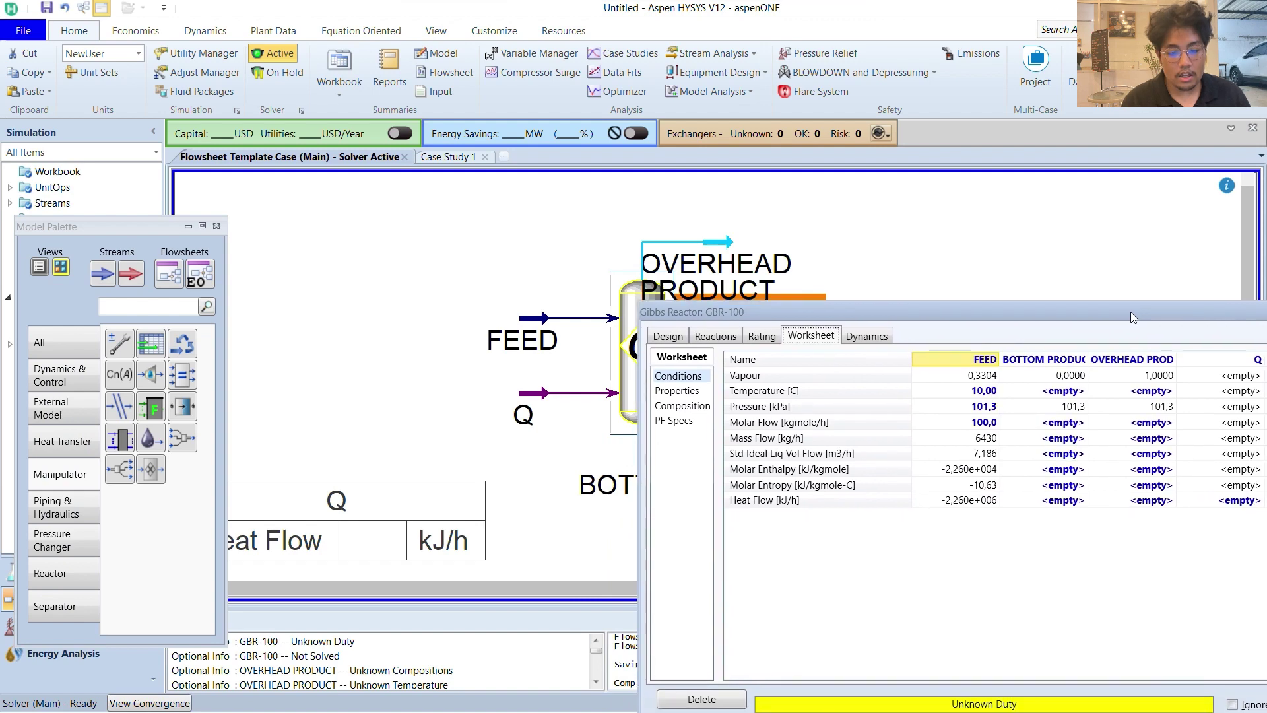
{"action": "left_click", "coordinate": [686, 395]}
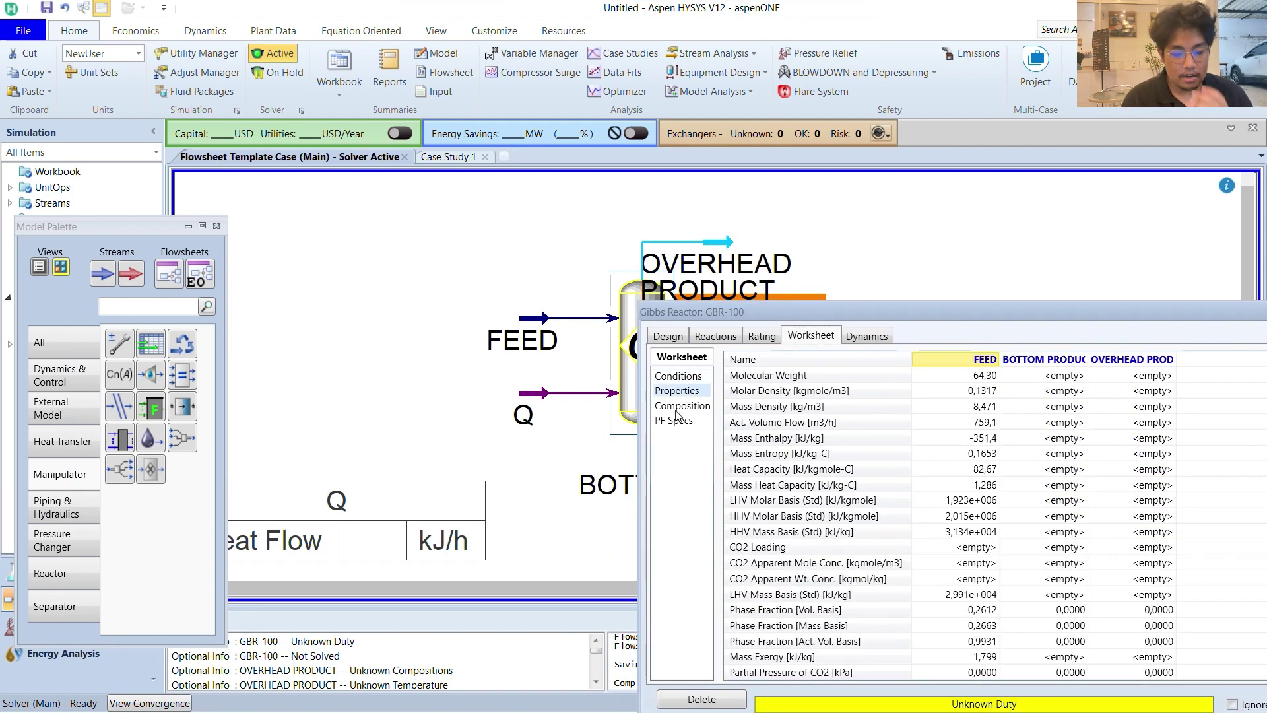
{"action": "double_click", "coordinate": [616, 380]}
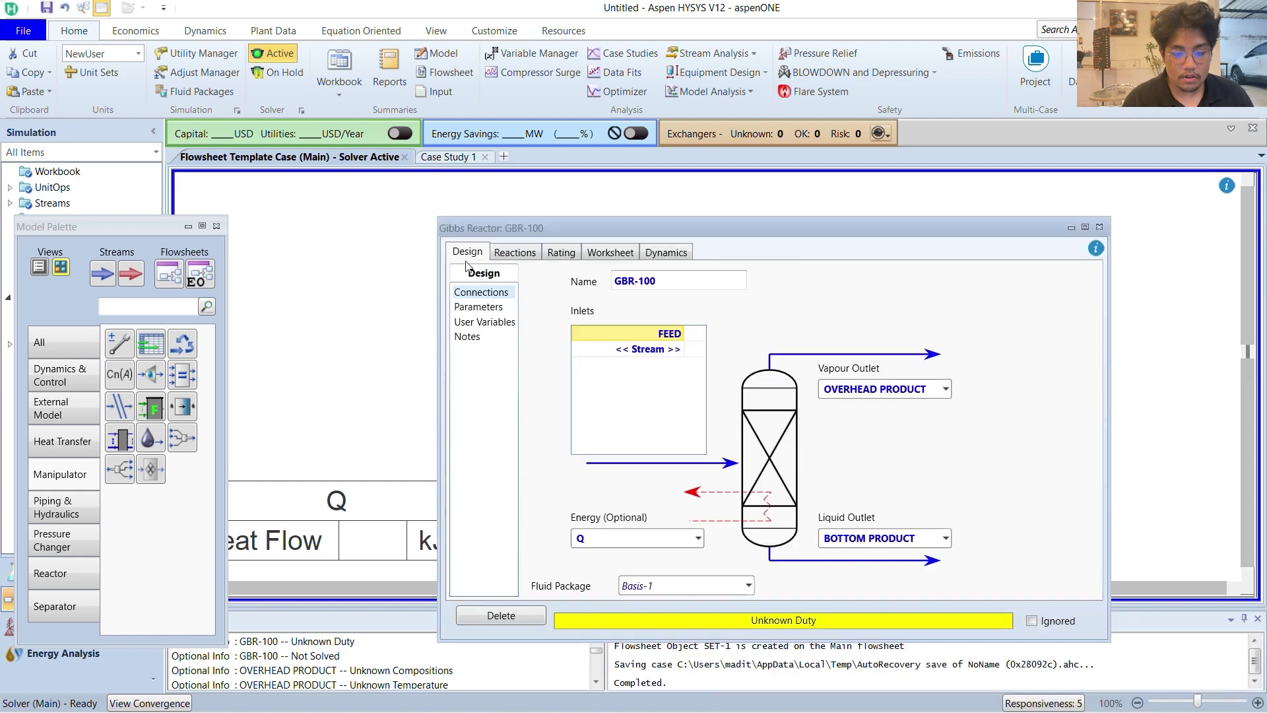
{"action": "left_click", "coordinate": [482, 307]}
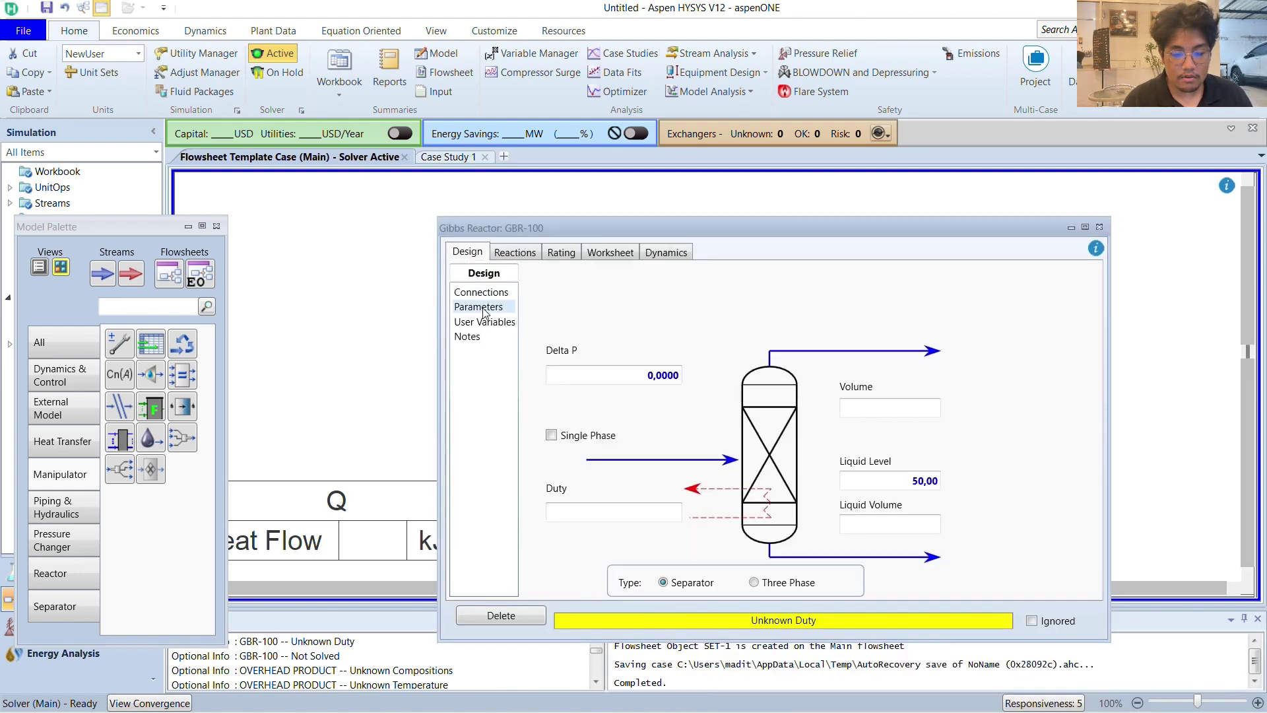
{"action": "left_click", "coordinate": [627, 512]}
{"action": "key", "text": "Return"}
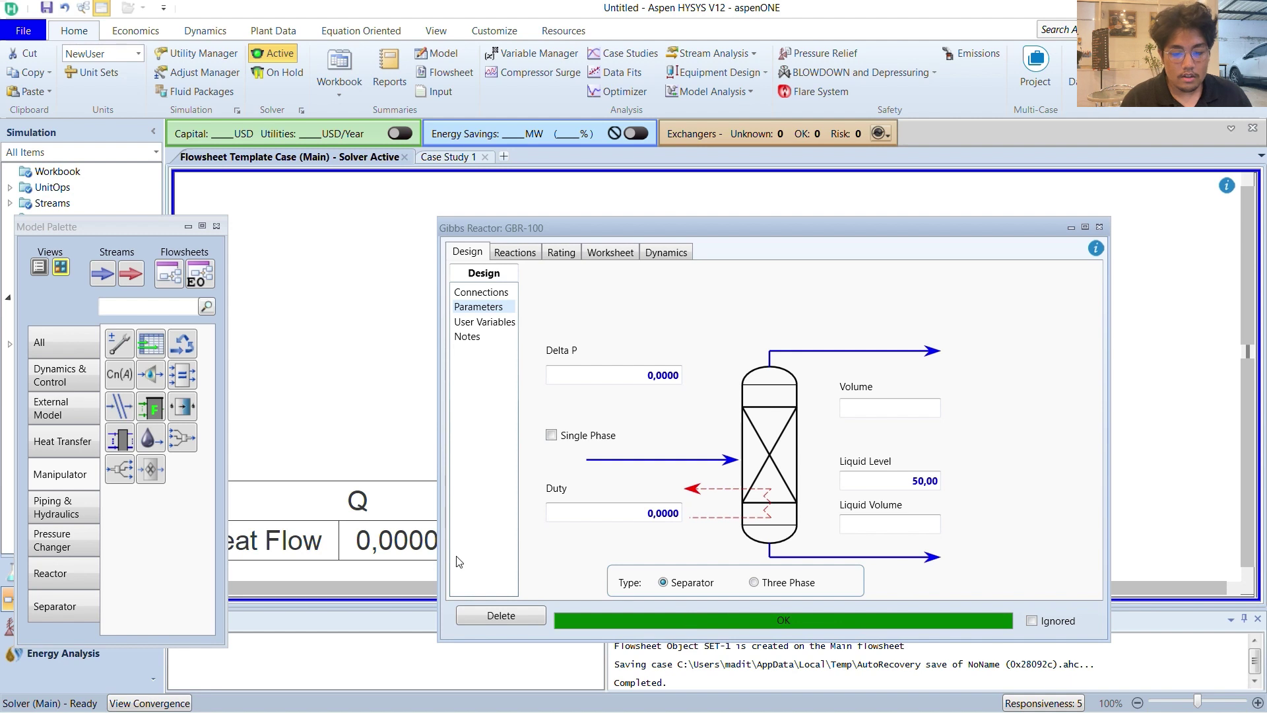
{"action": "left_click", "coordinate": [1099, 227]}
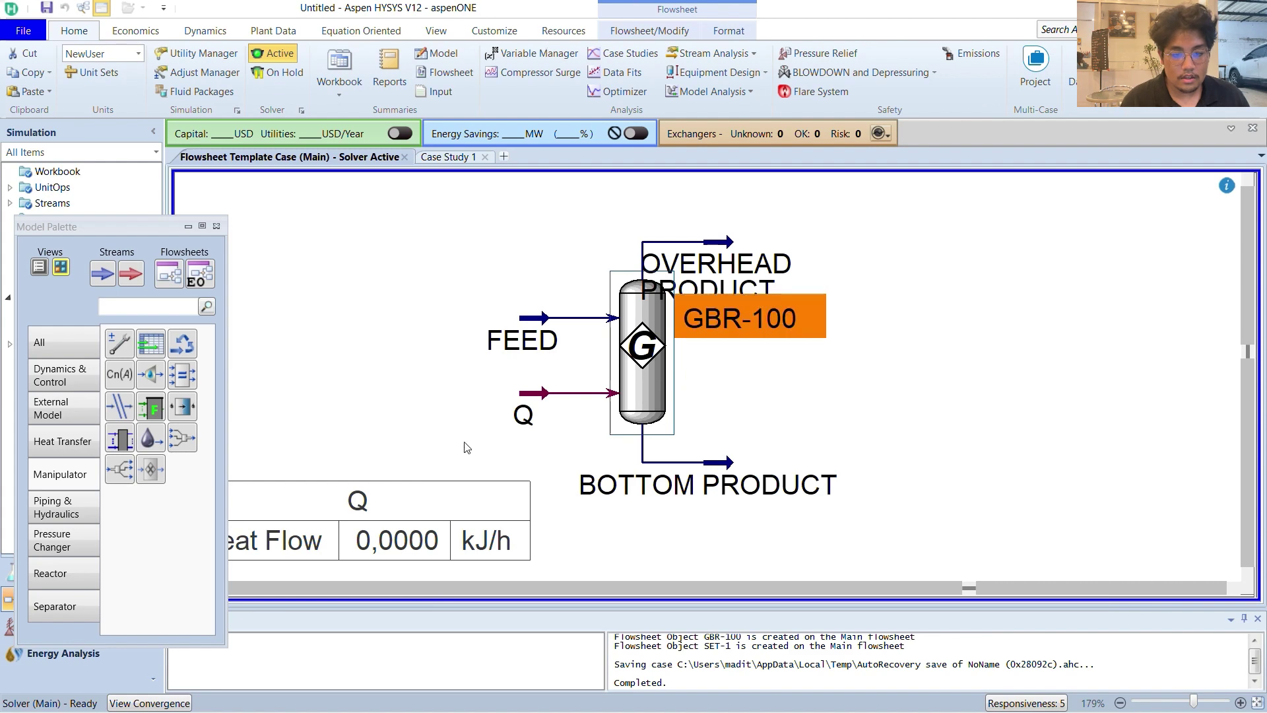
Examine the BOTTOM PRODUCT and OVERHEAD PRODUCT temperatures in the worksheet conditions of reactor GBR-100
{"action": "double_click", "coordinate": [659, 359]}
{"action": "left_click", "coordinate": [715, 386]}
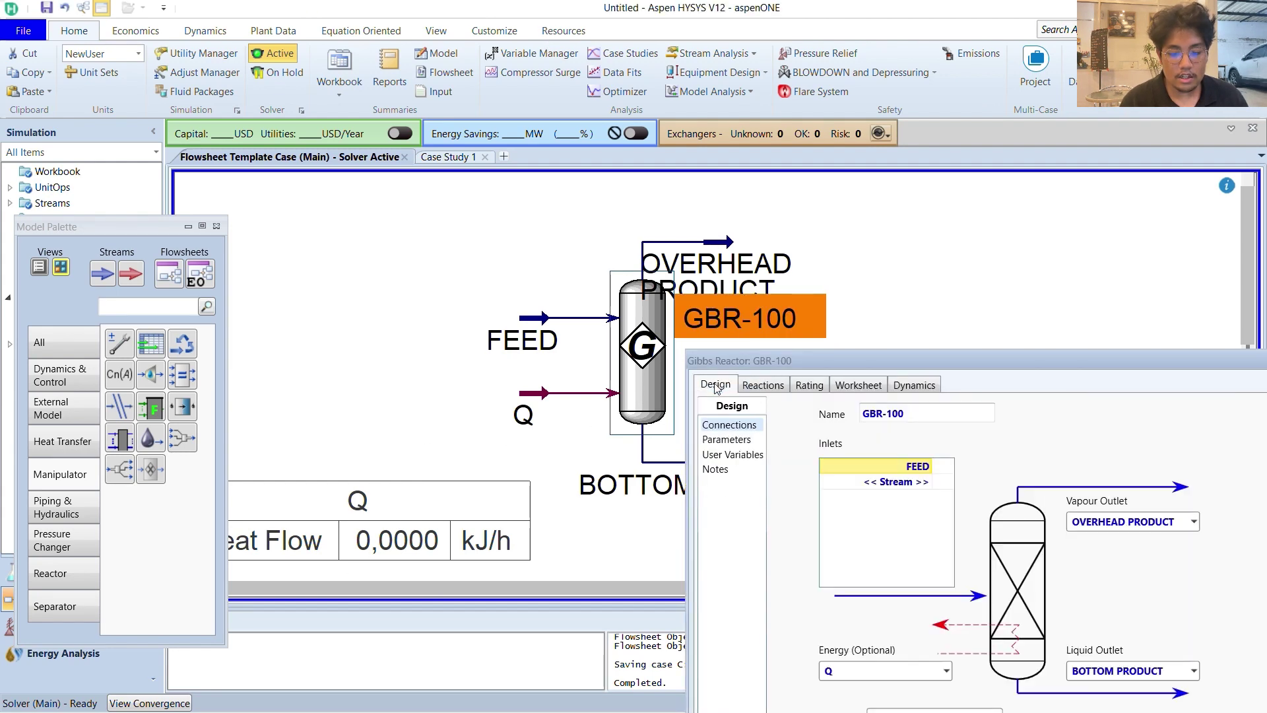
{"action": "left_click", "coordinate": [857, 388]}
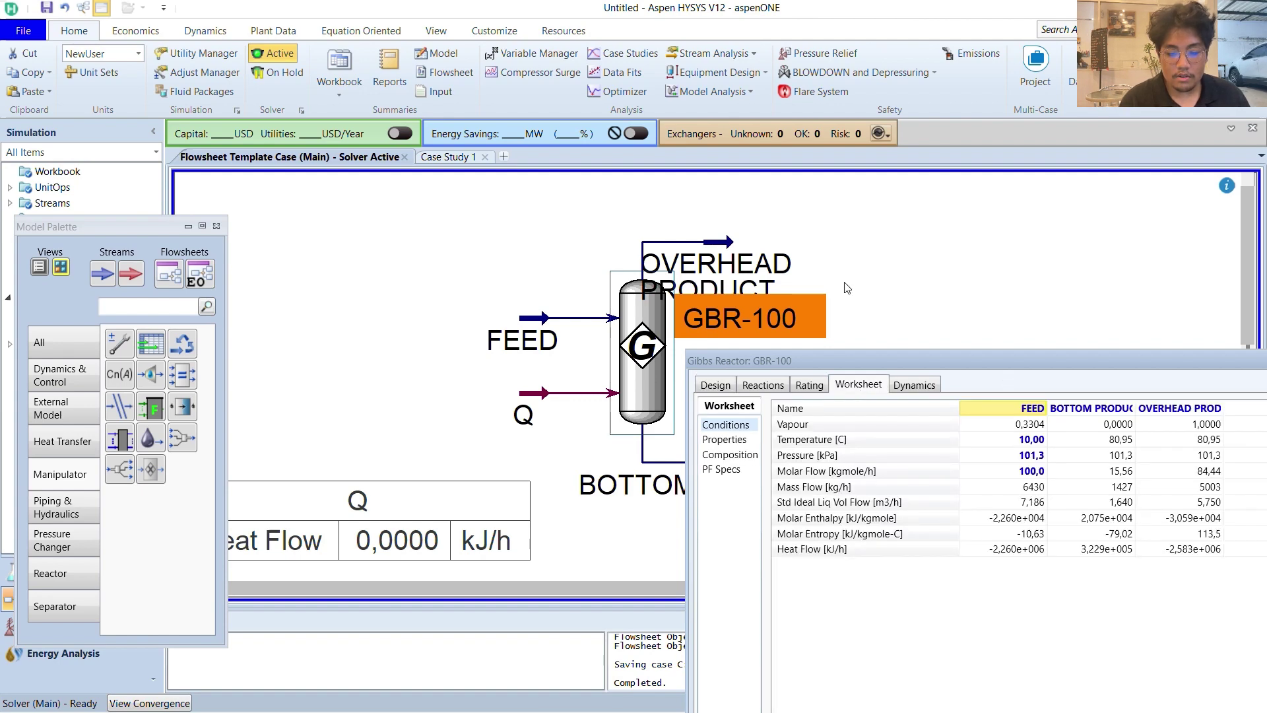
{"action": "left_click_drag", "start_coordinate": [933, 364], "coordinate": [695, 288]}
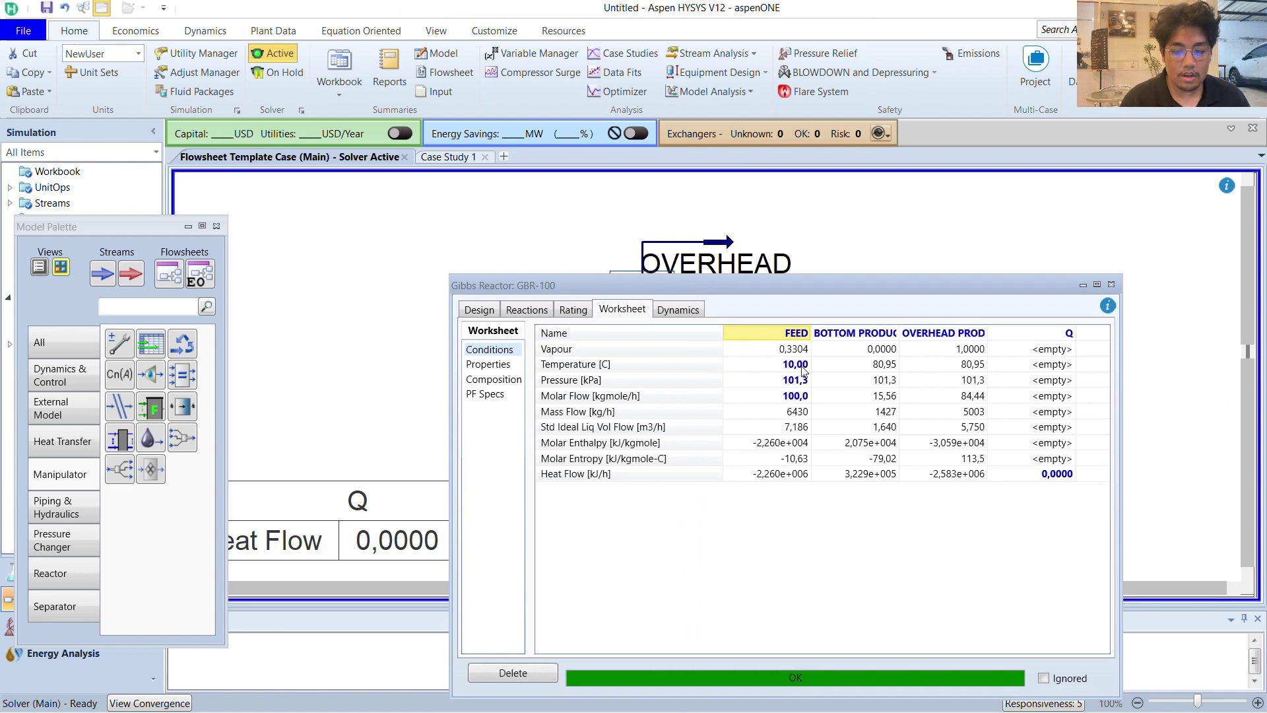
{"action": "left_click", "coordinate": [868, 368]}
{"action": "left_click", "coordinate": [940, 369]}
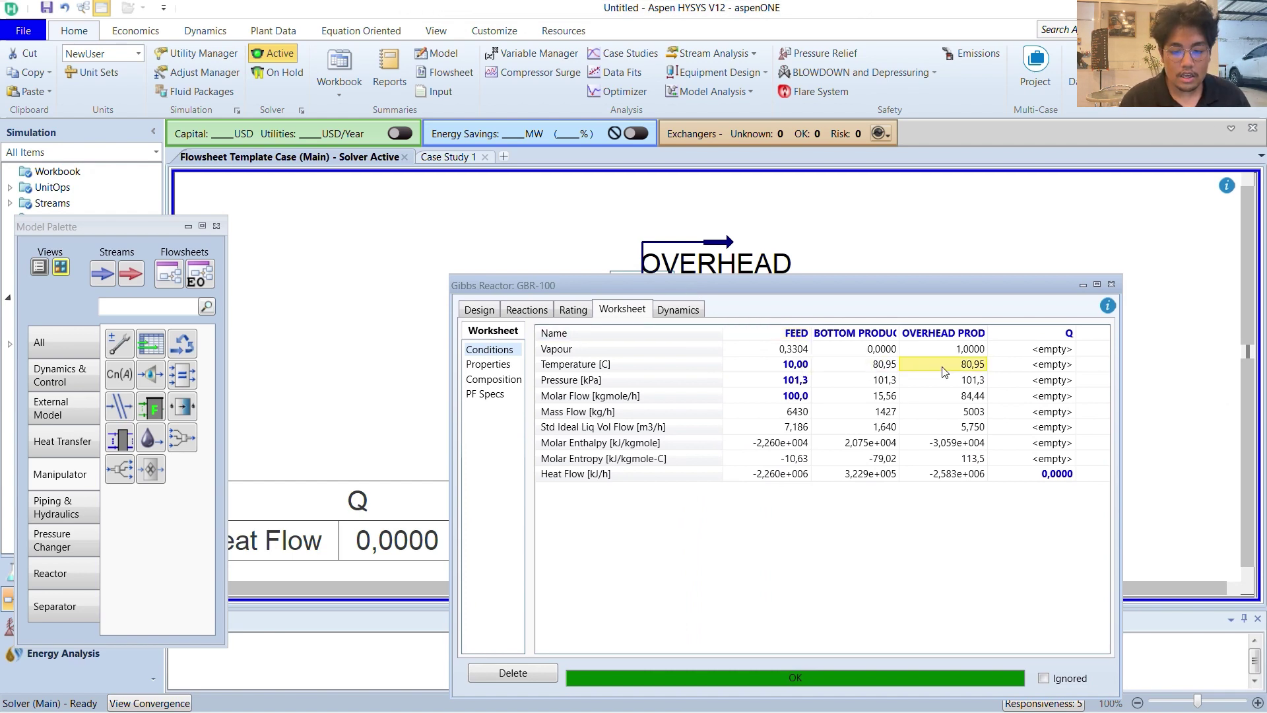
{"action": "left_click", "coordinate": [868, 370]}
{"action": "left_click", "coordinate": [955, 373]}
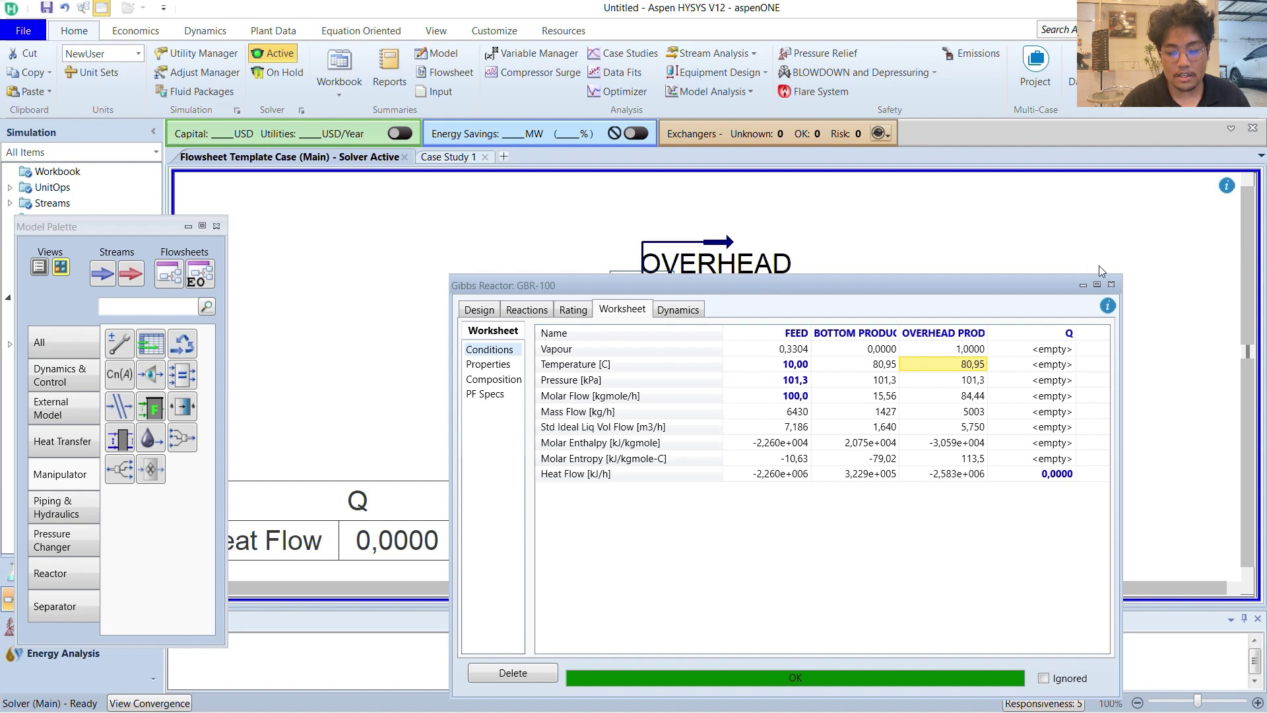
{"action": "left_click", "coordinate": [1111, 285]}
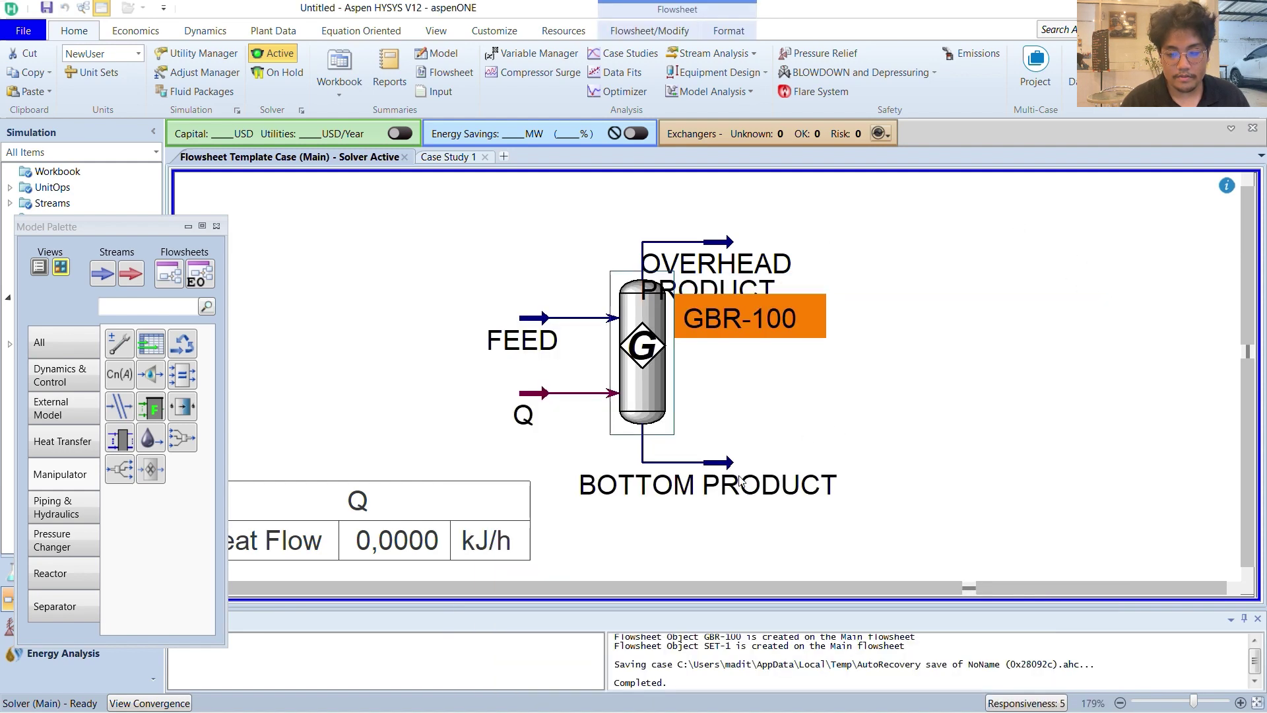
Show the property table of the BOTTOM PRODUCT stream and place it beside the reactor, right of the stream label
{"action": "left_click", "coordinate": [792, 488]}
{"action": "right_click", "coordinate": [791, 489]}
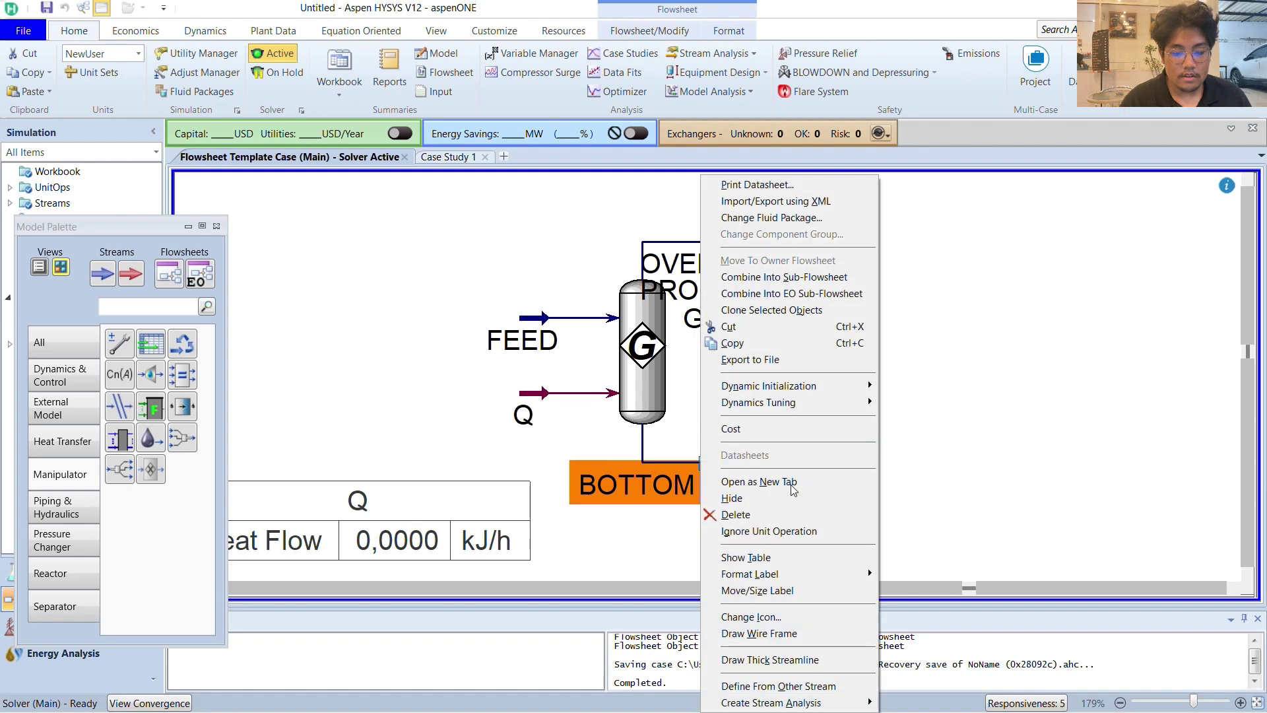
{"action": "left_click", "coordinate": [776, 558]}
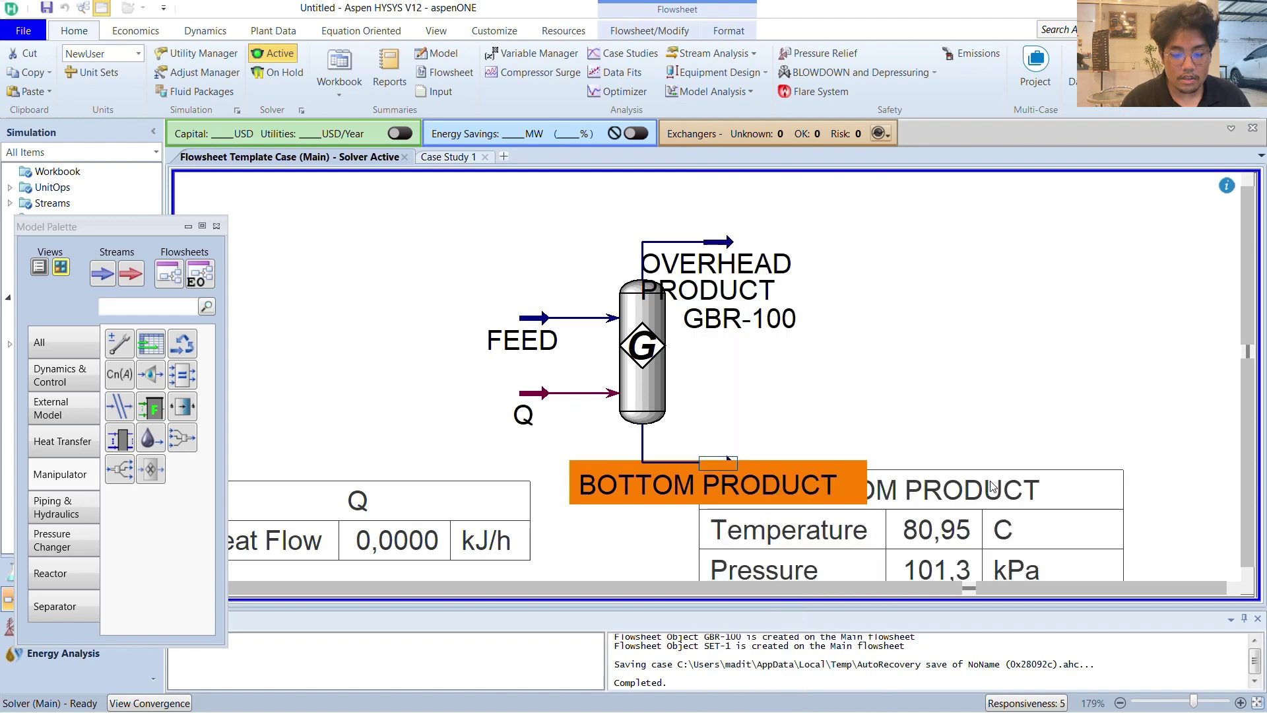
{"action": "left_click_drag", "start_coordinate": [988, 479], "coordinate": [1063, 417]}
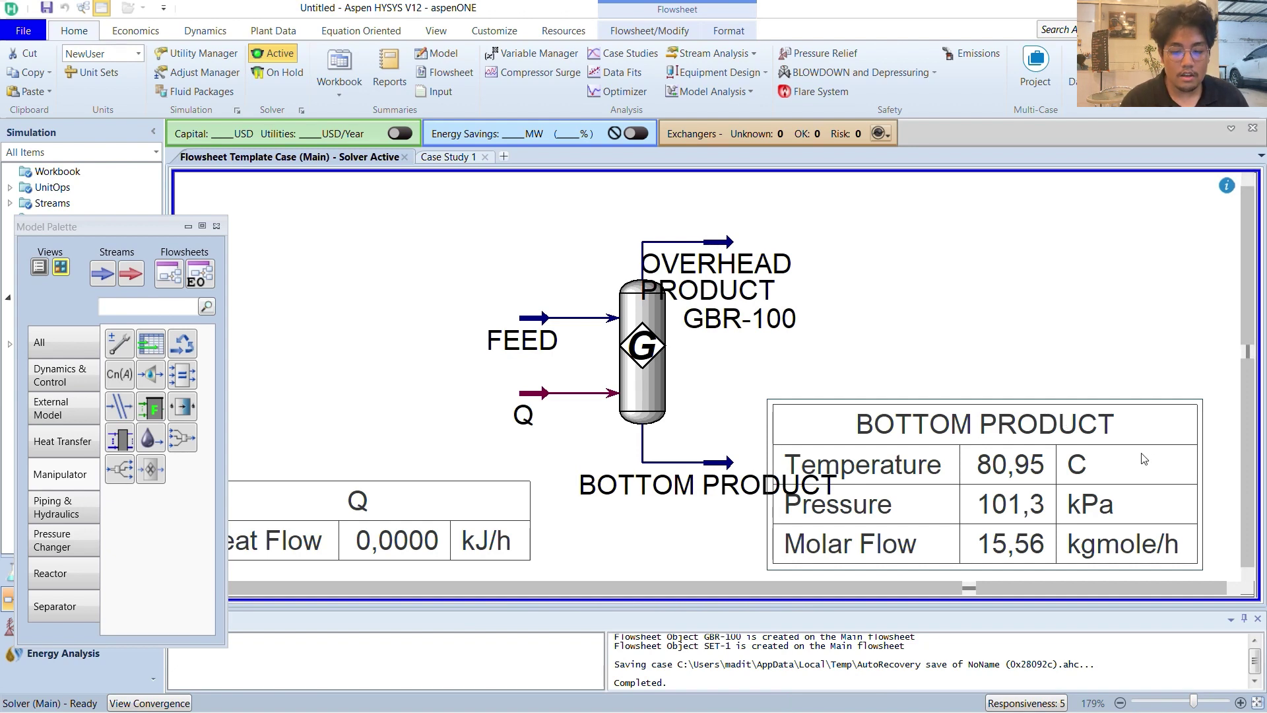
{"action": "left_click_drag", "start_coordinate": [1140, 457], "coordinate": [1194, 456]}
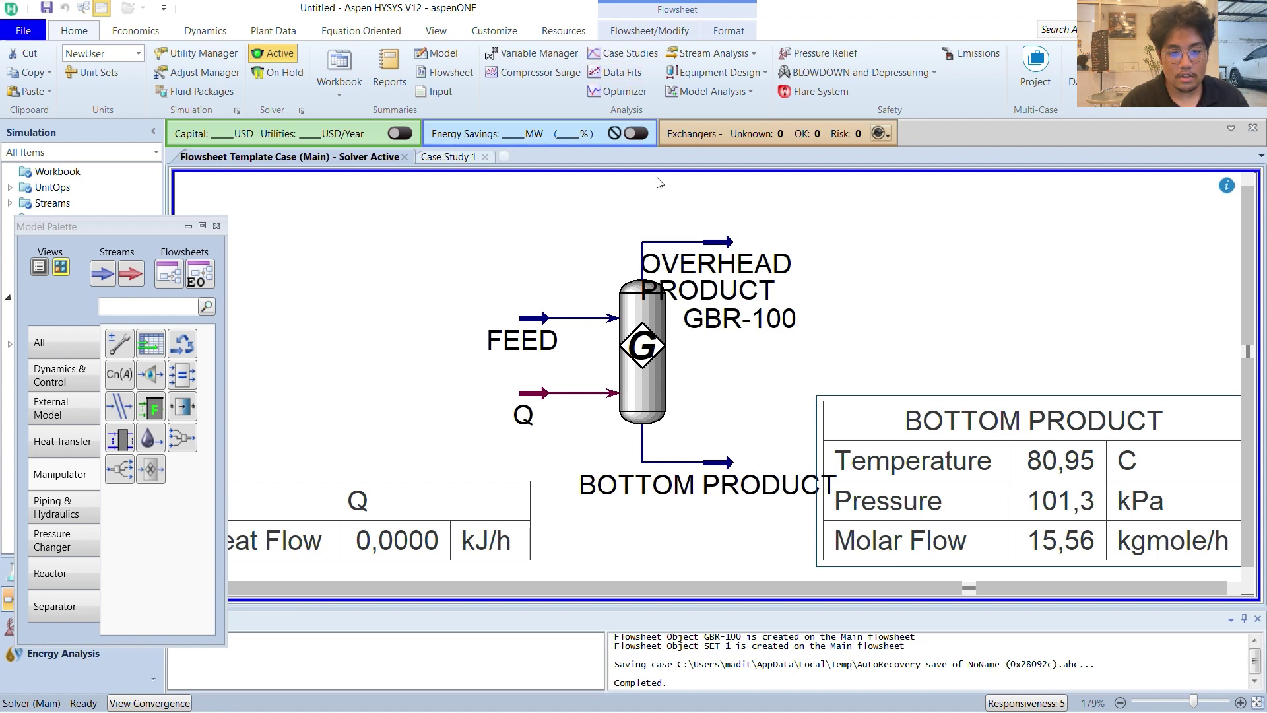
Create a second case study and add the FEED stream's Temperature as its independent variable
{"action": "left_click", "coordinate": [630, 54]}
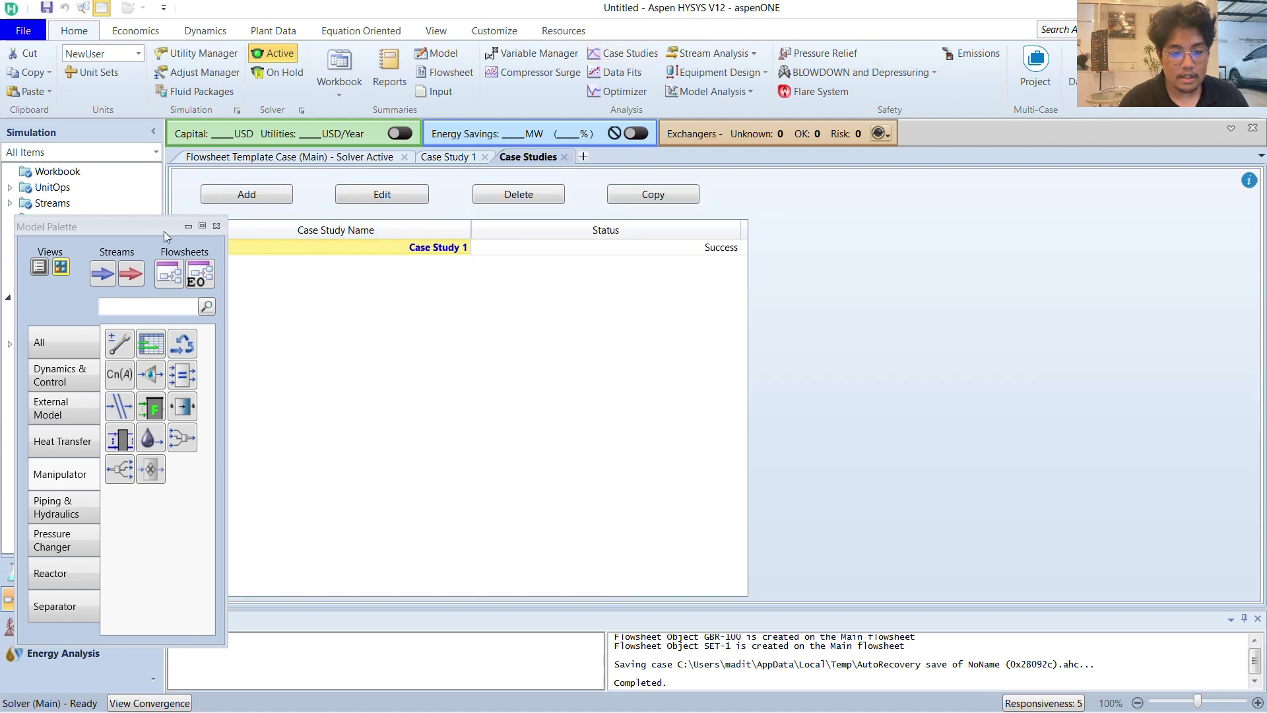
{"action": "left_click_drag", "start_coordinate": [153, 230], "coordinate": [1186, 208]}
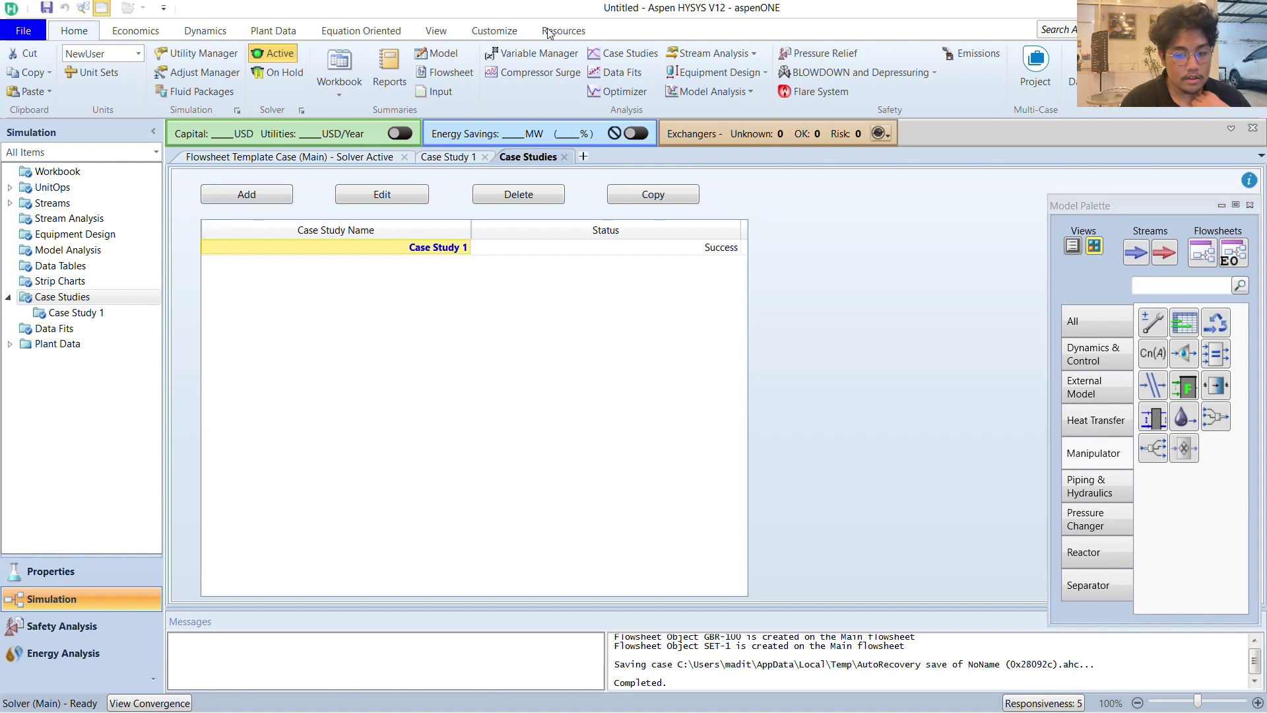
{"action": "left_click", "coordinate": [239, 195]}
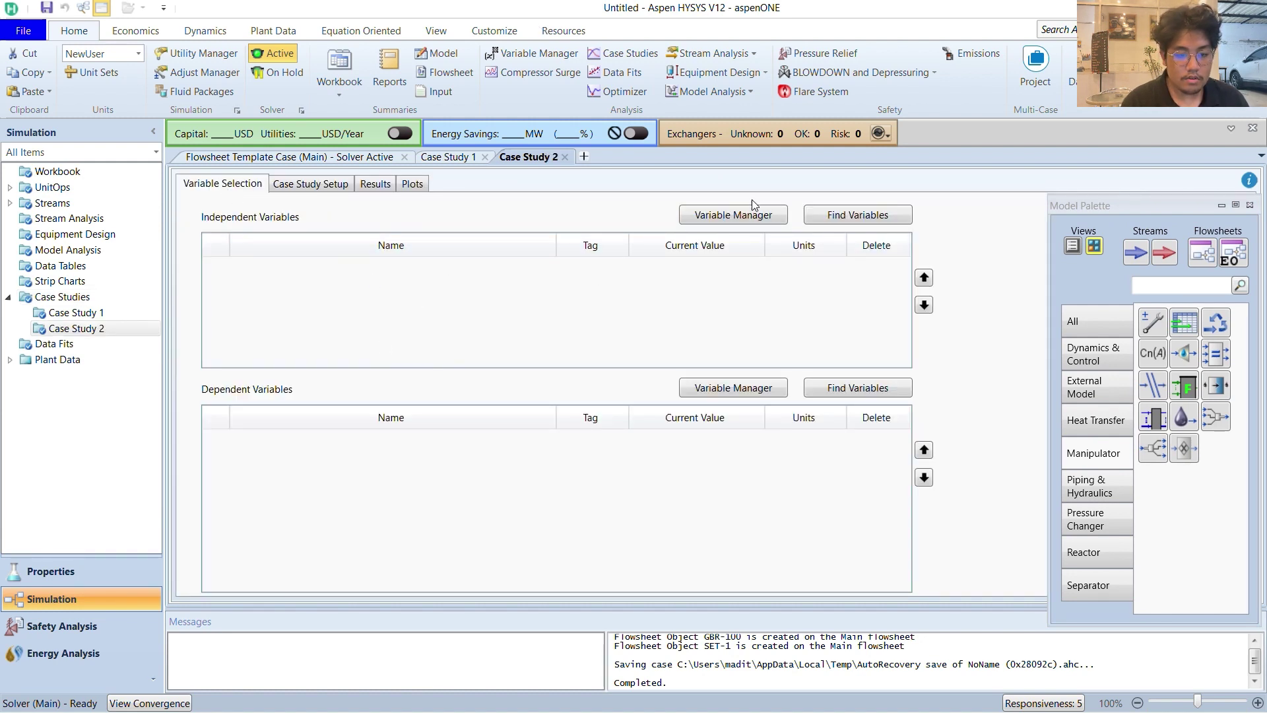
{"action": "left_click", "coordinate": [841, 216]}
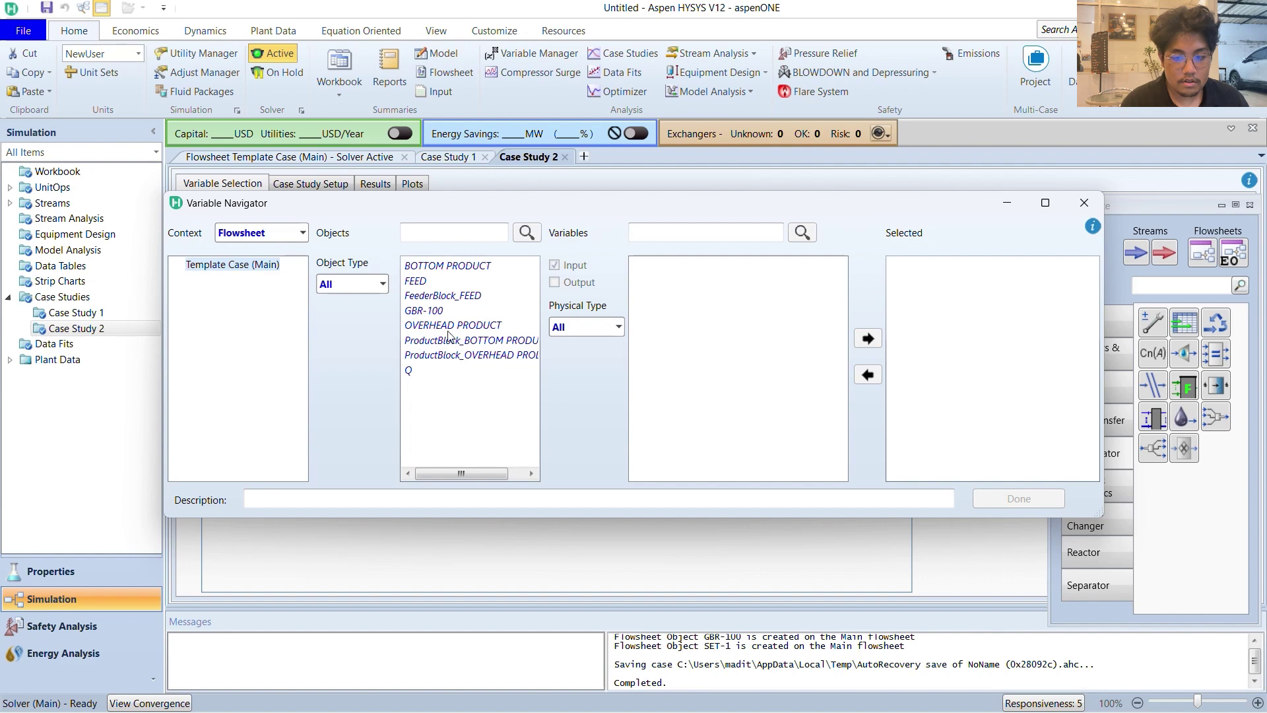
{"action": "left_click", "coordinate": [415, 281]}
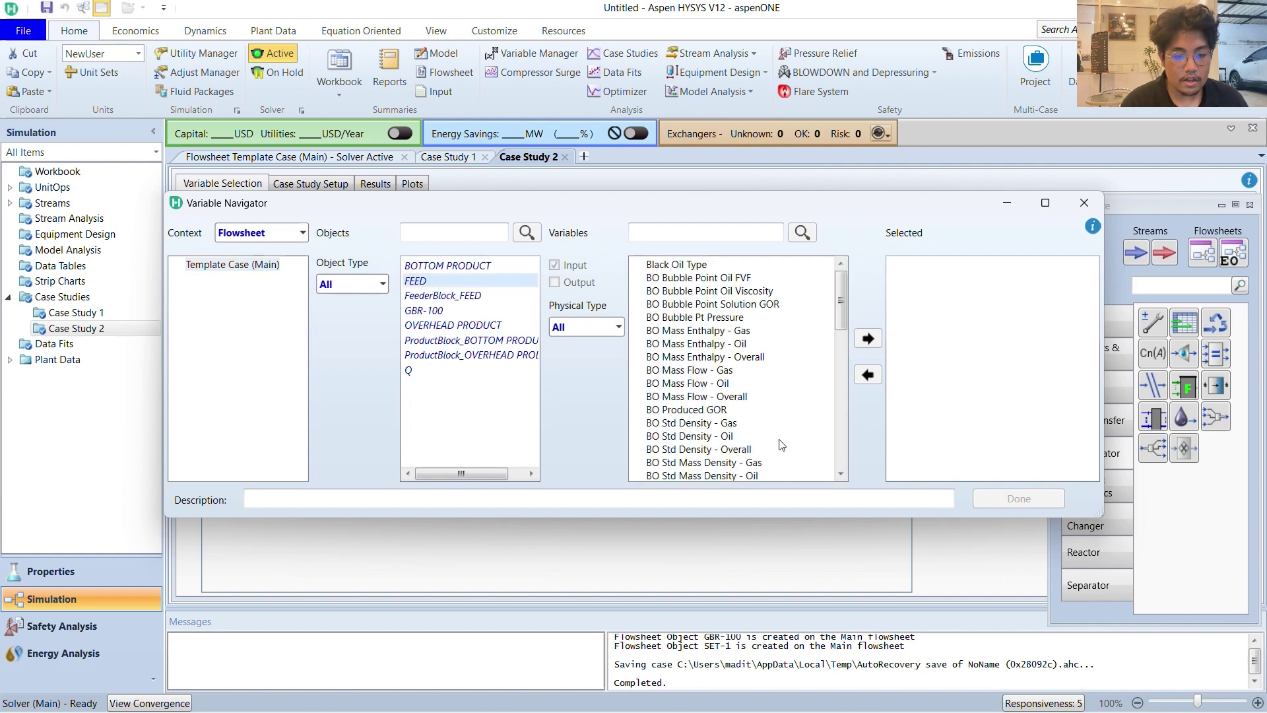
{"action": "scroll", "coordinate": [780, 444], "scroll_direction": "down", "scroll_amount": 10}
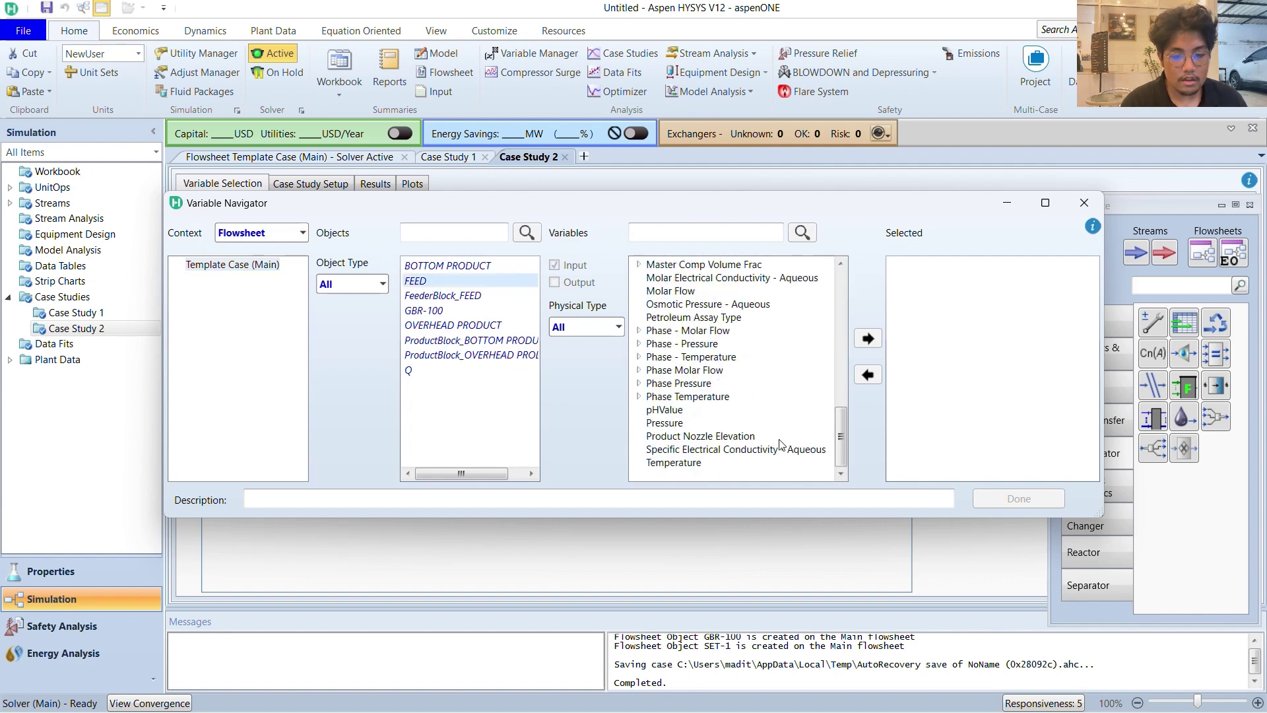
{"action": "left_click", "coordinate": [701, 464]}
{"action": "left_click", "coordinate": [867, 339]}
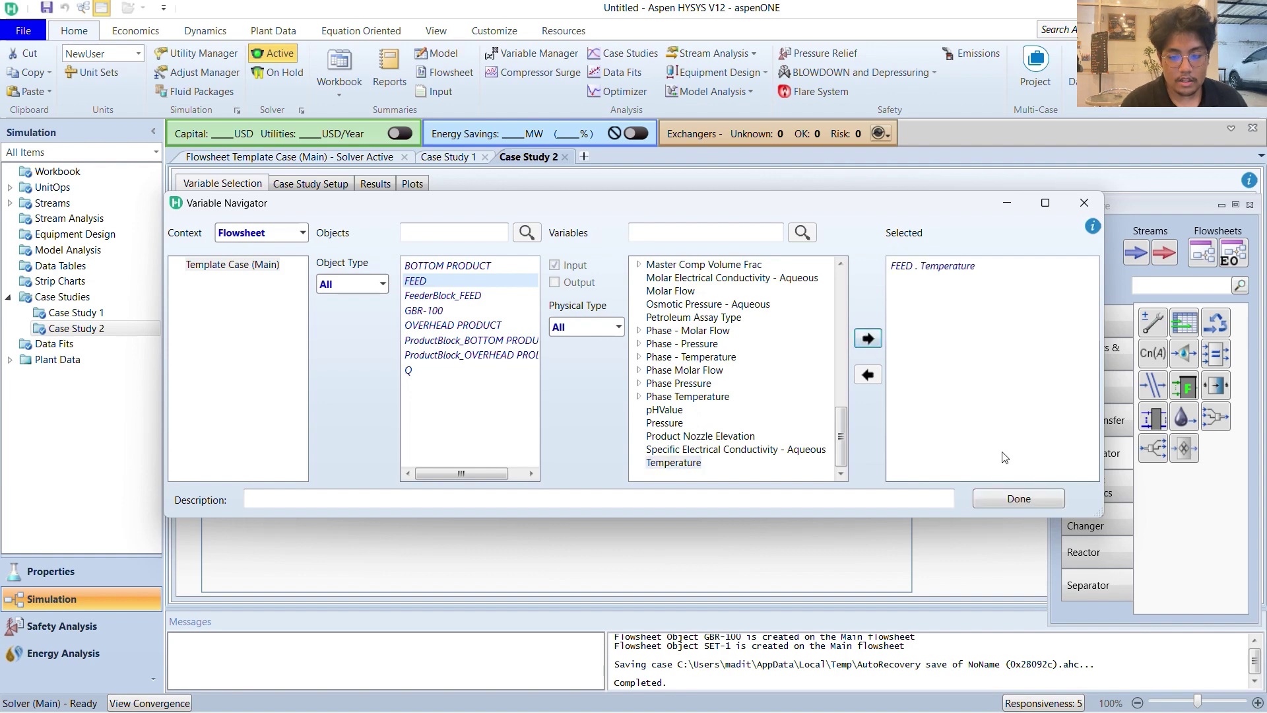
{"action": "left_click", "coordinate": [1004, 500]}
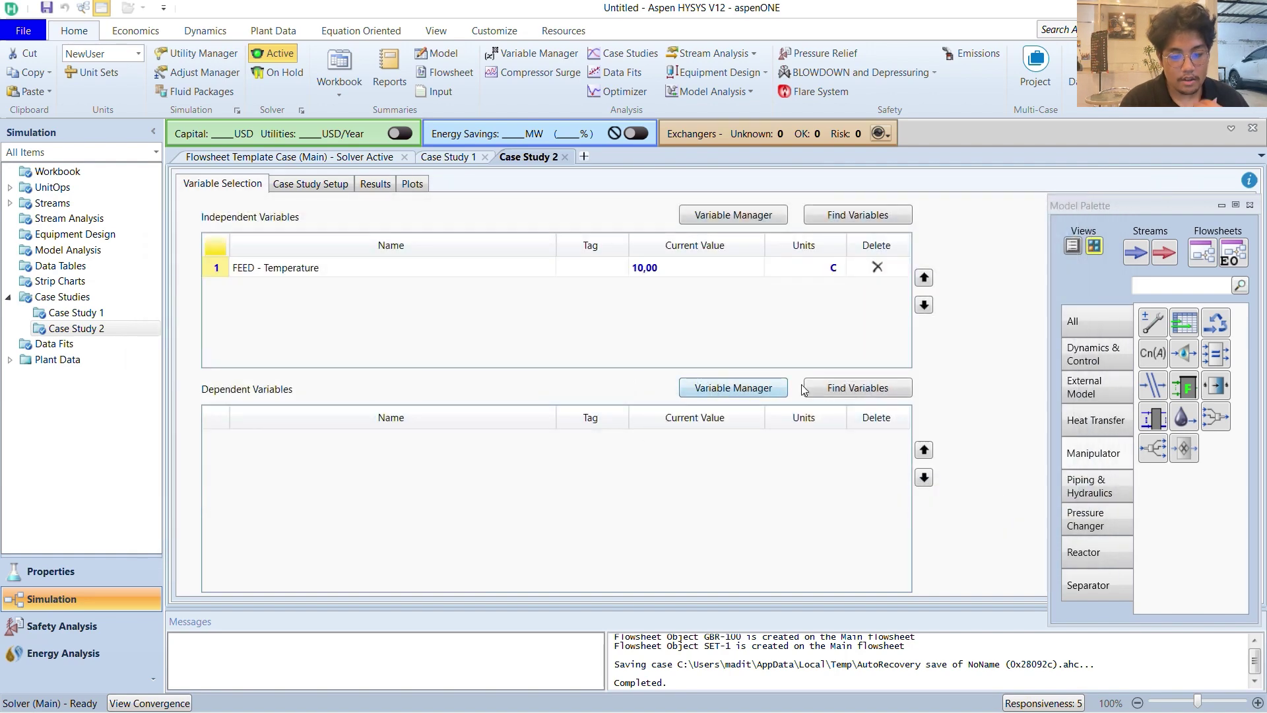
Add the BOTTOM PRODUCT stream's Temperature as the dependent variable of the case study
{"action": "left_click", "coordinate": [836, 388]}
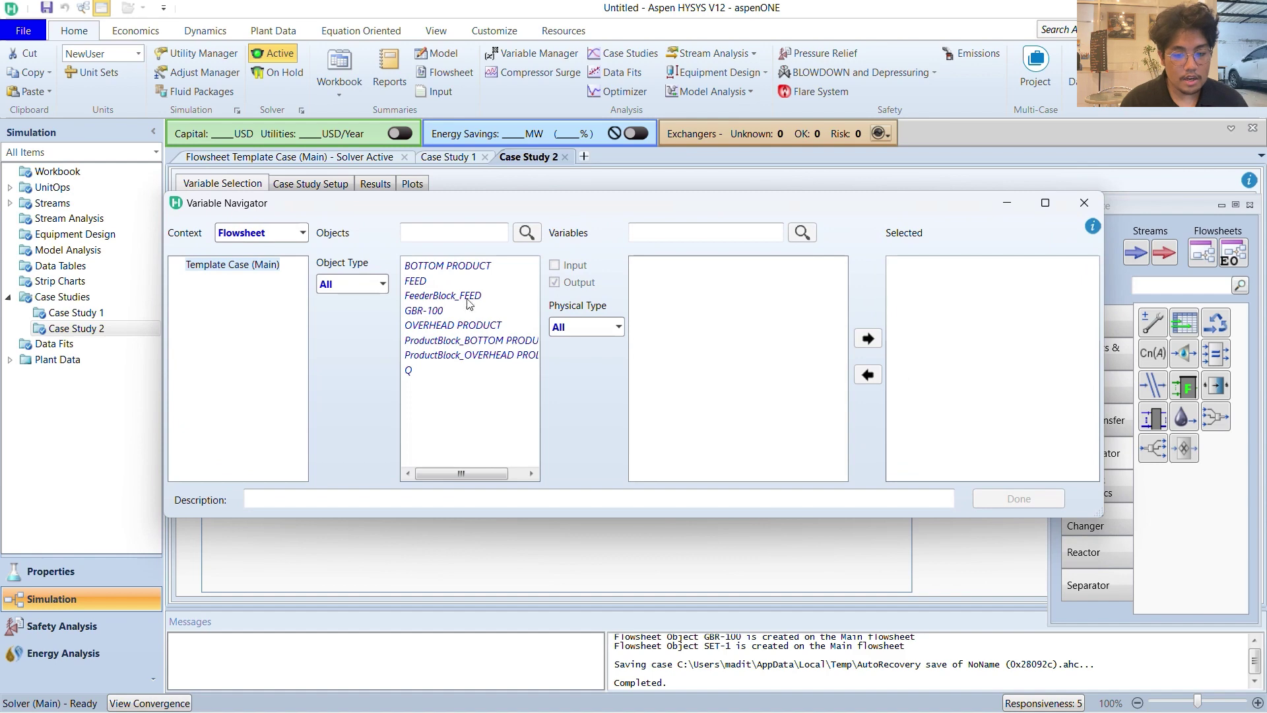
{"action": "left_click", "coordinate": [466, 268]}
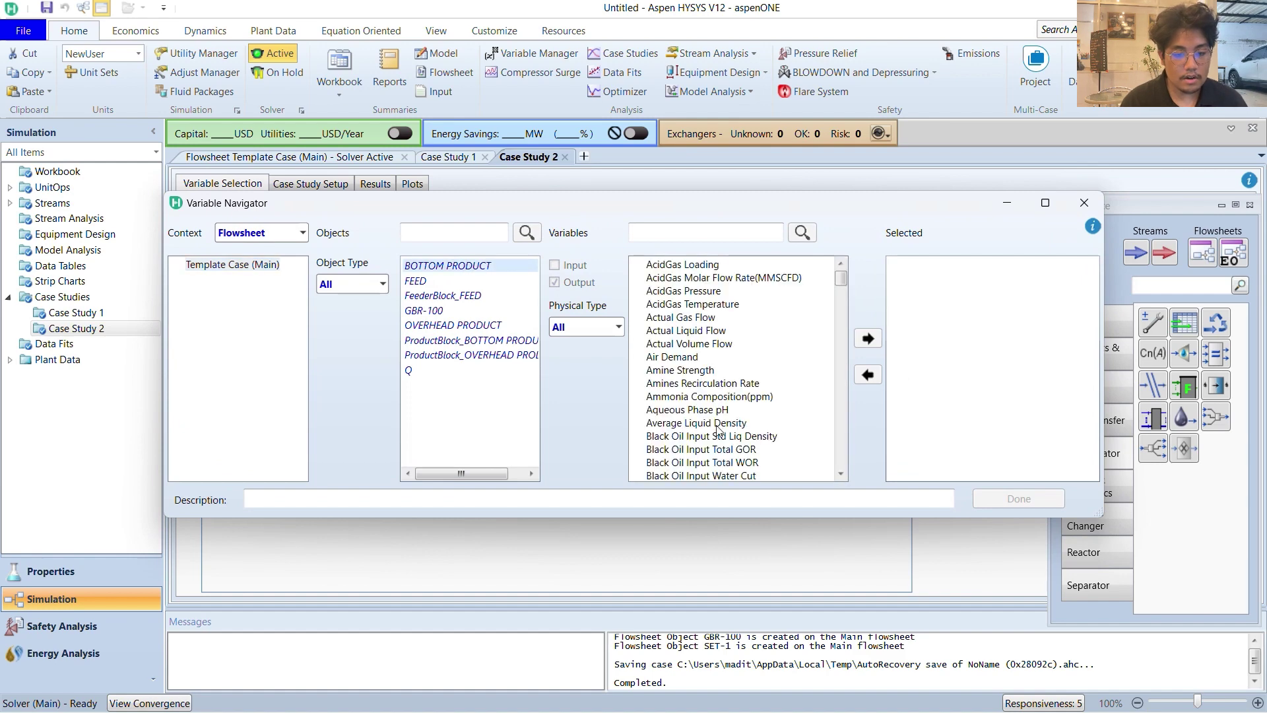
{"action": "scroll", "coordinate": [719, 430], "scroll_direction": "down", "scroll_amount": 10}
{"action": "scroll", "coordinate": [719, 430], "scroll_direction": "down", "scroll_amount": 15}
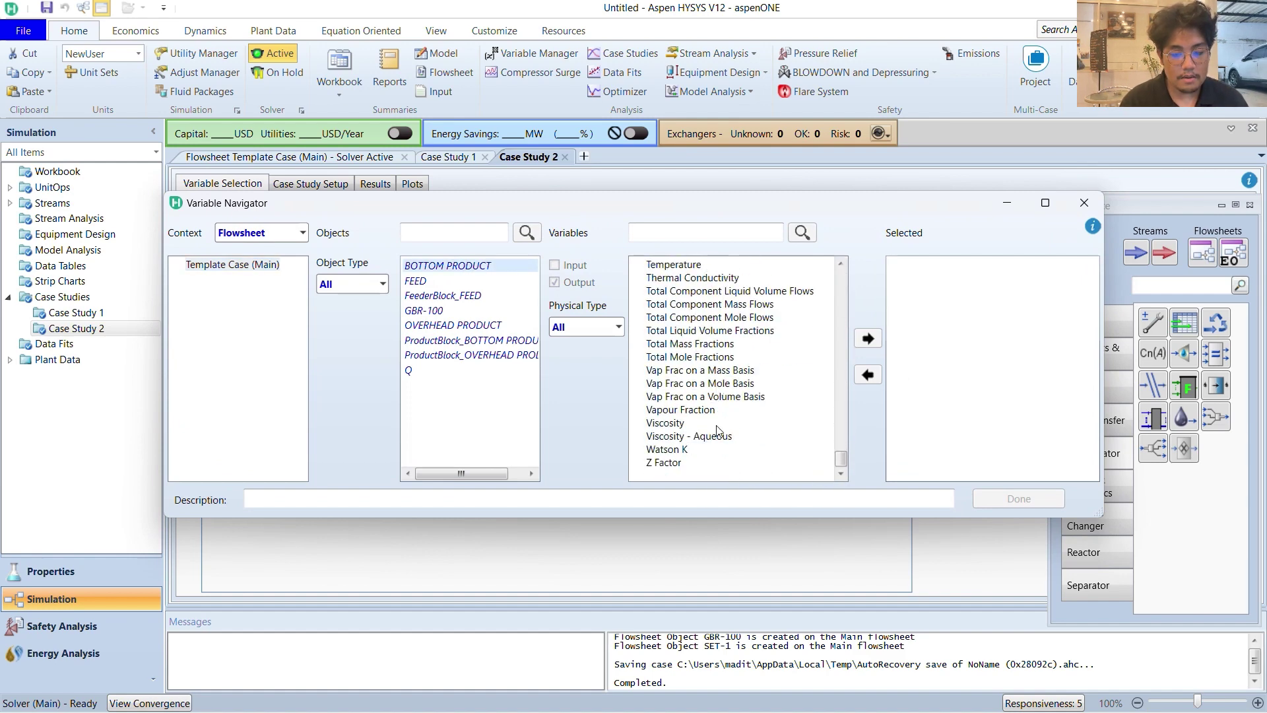
{"action": "left_click", "coordinate": [681, 267]}
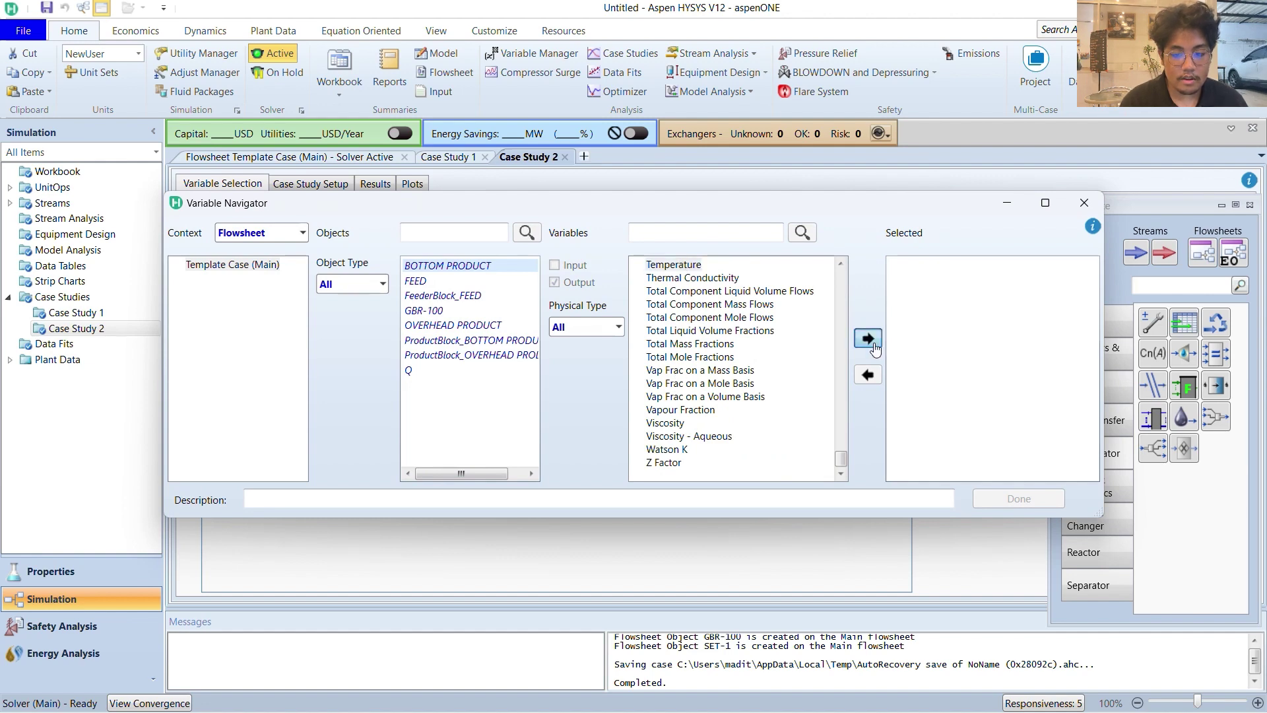
{"action": "left_click", "coordinate": [868, 337]}
{"action": "left_click", "coordinate": [1022, 499]}
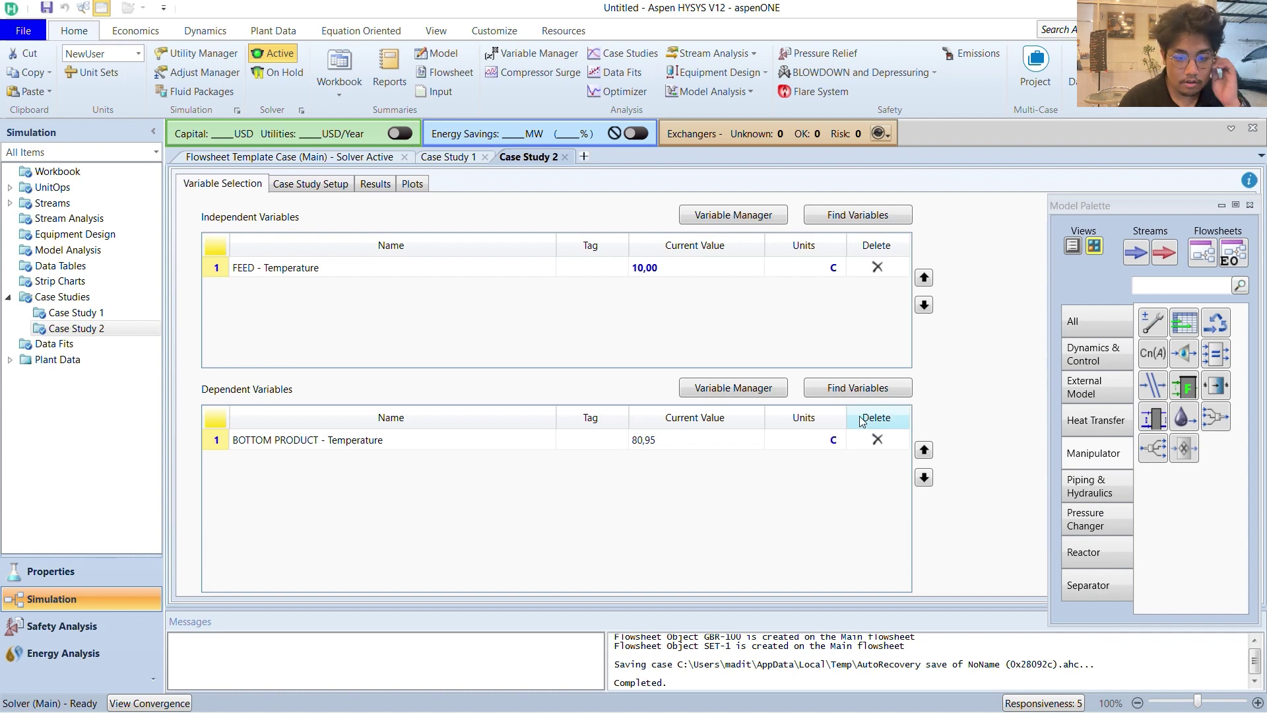
Set the case study's FEED temperature range to start at 10 C and end at 30 C with a step size of 5
{"action": "left_click", "coordinate": [329, 185]}
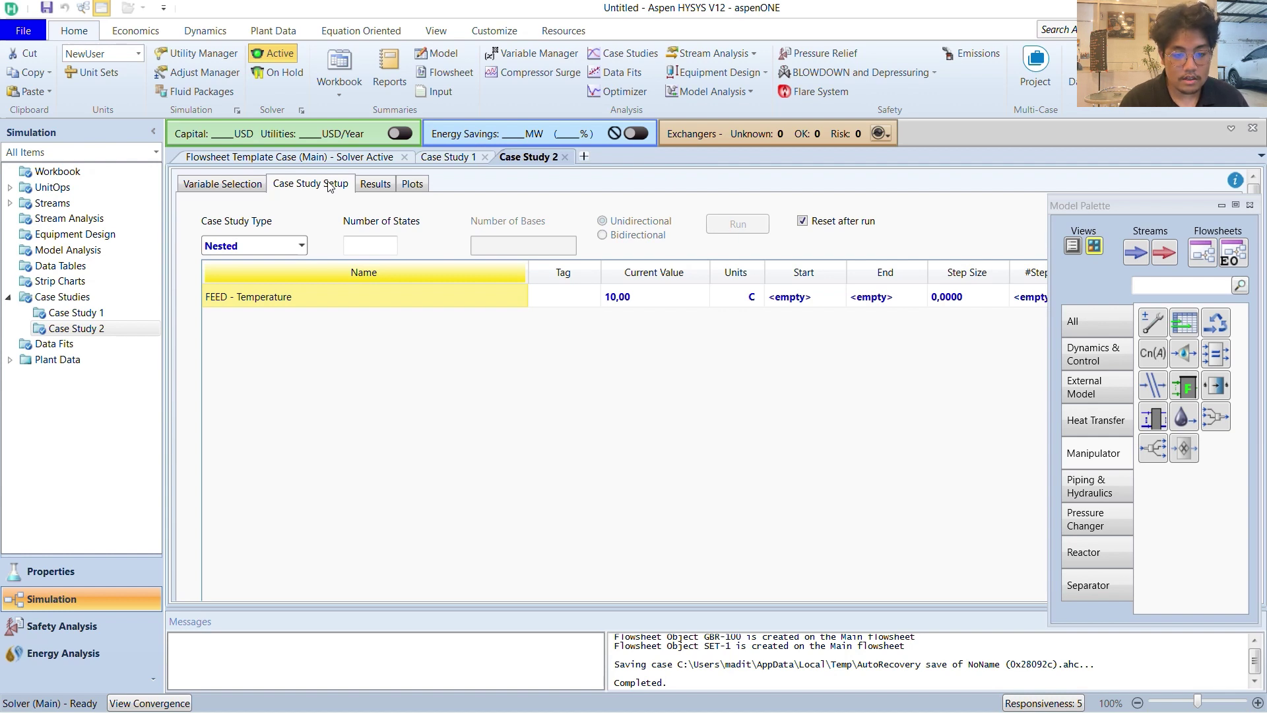
{"action": "left_click", "coordinate": [792, 297]}
{"action": "type", "text": "10"}
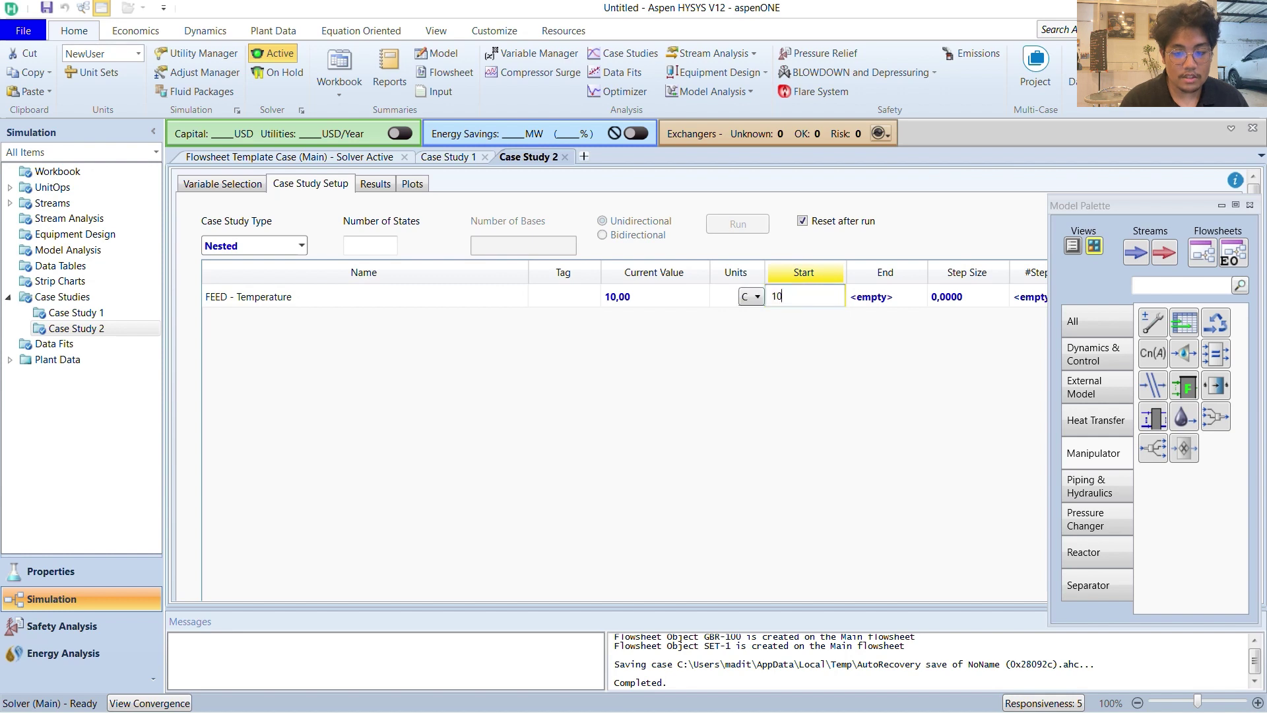
{"action": "left_click", "coordinate": [895, 301]}
{"action": "type", "text": "30"}
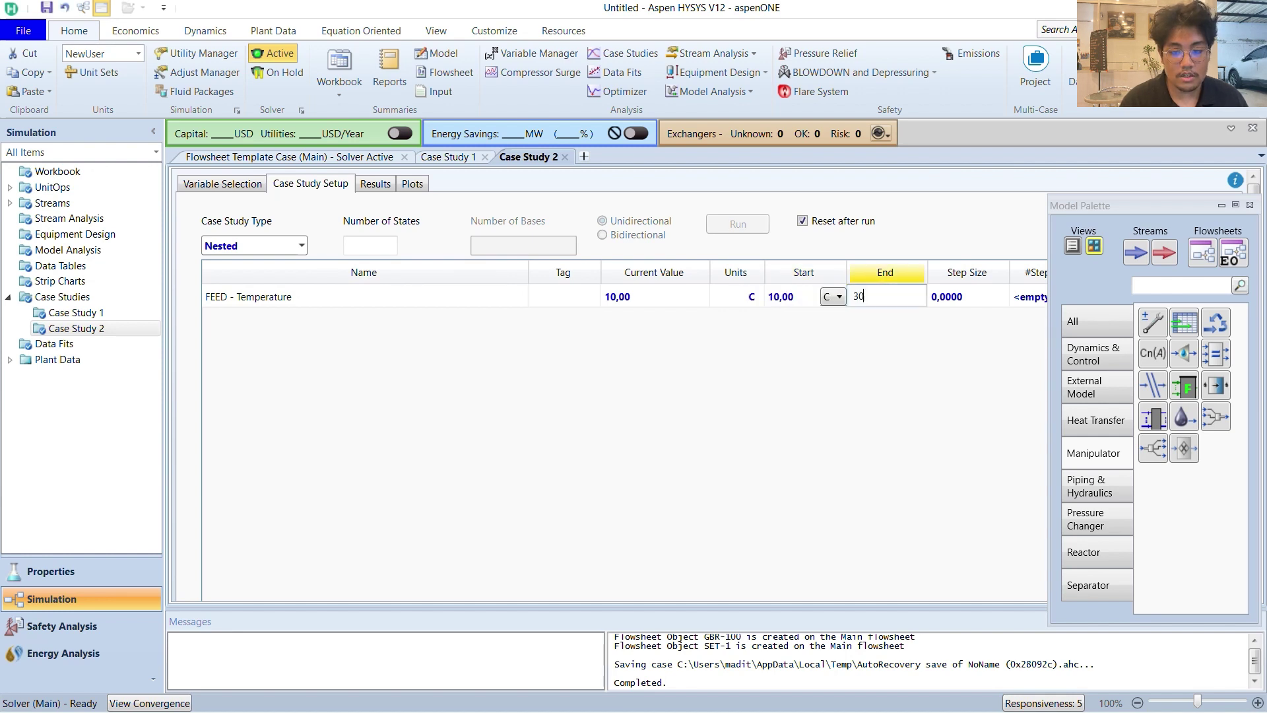
{"action": "left_click", "coordinate": [969, 297]}
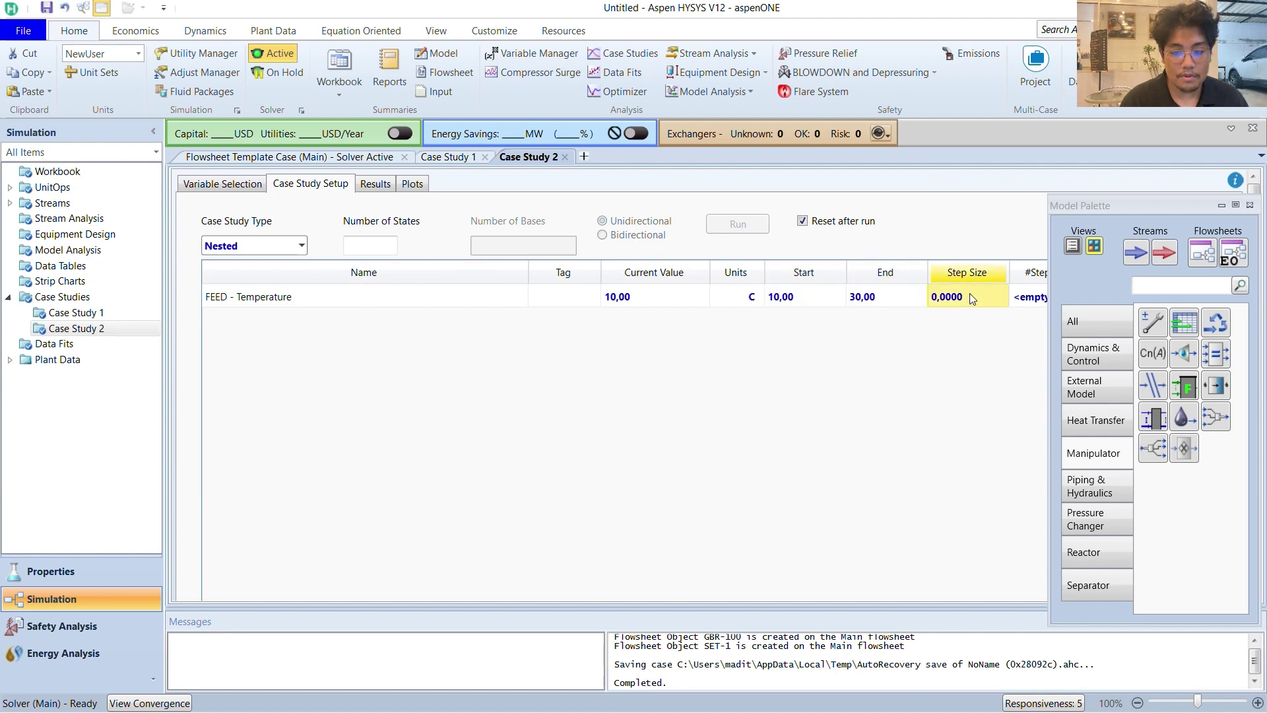
{"action": "type", "text": "5"}
{"action": "left_click", "coordinate": [934, 421]}
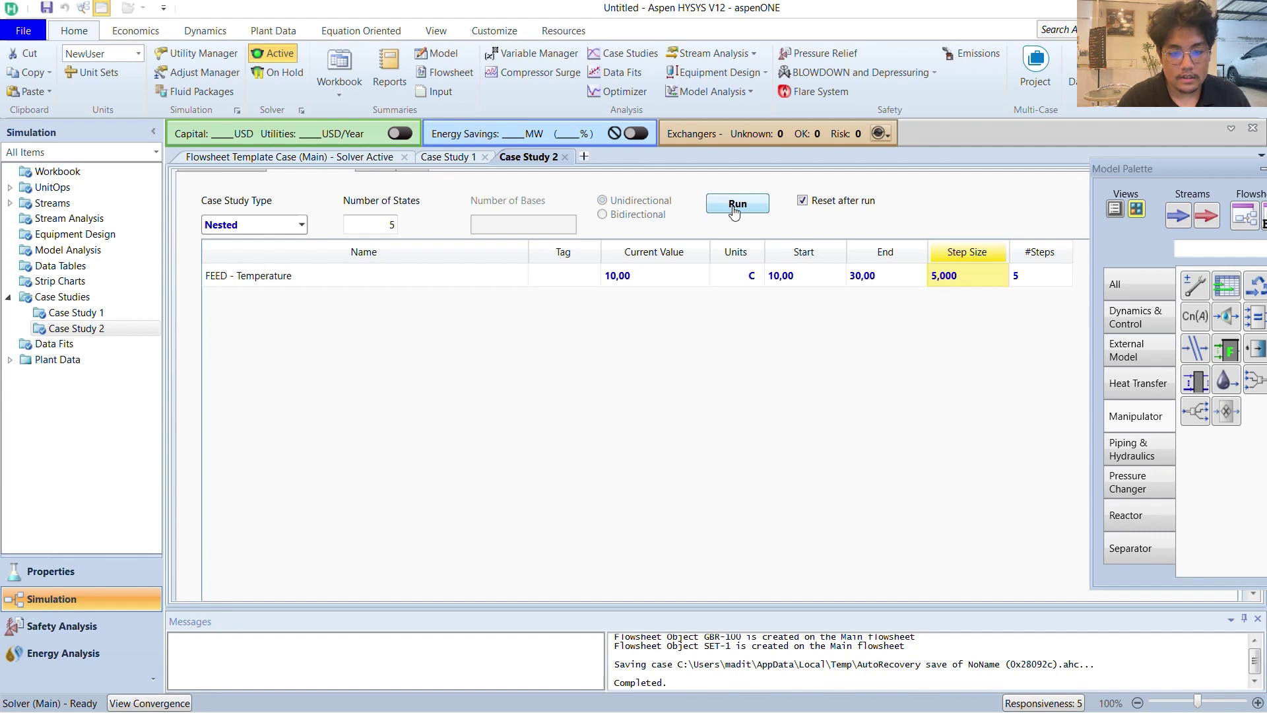
Run the case study and show its results table and plots
{"action": "left_click", "coordinate": [735, 207]}
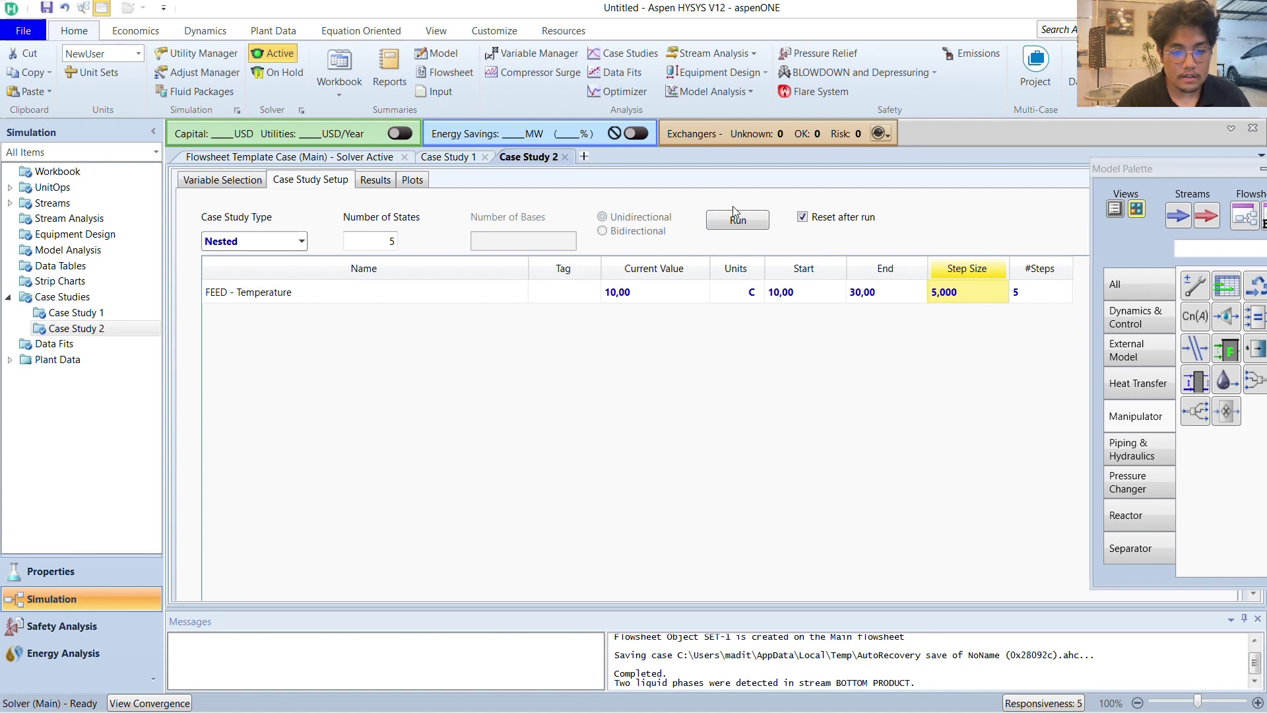
{"action": "left_click", "coordinate": [379, 184]}
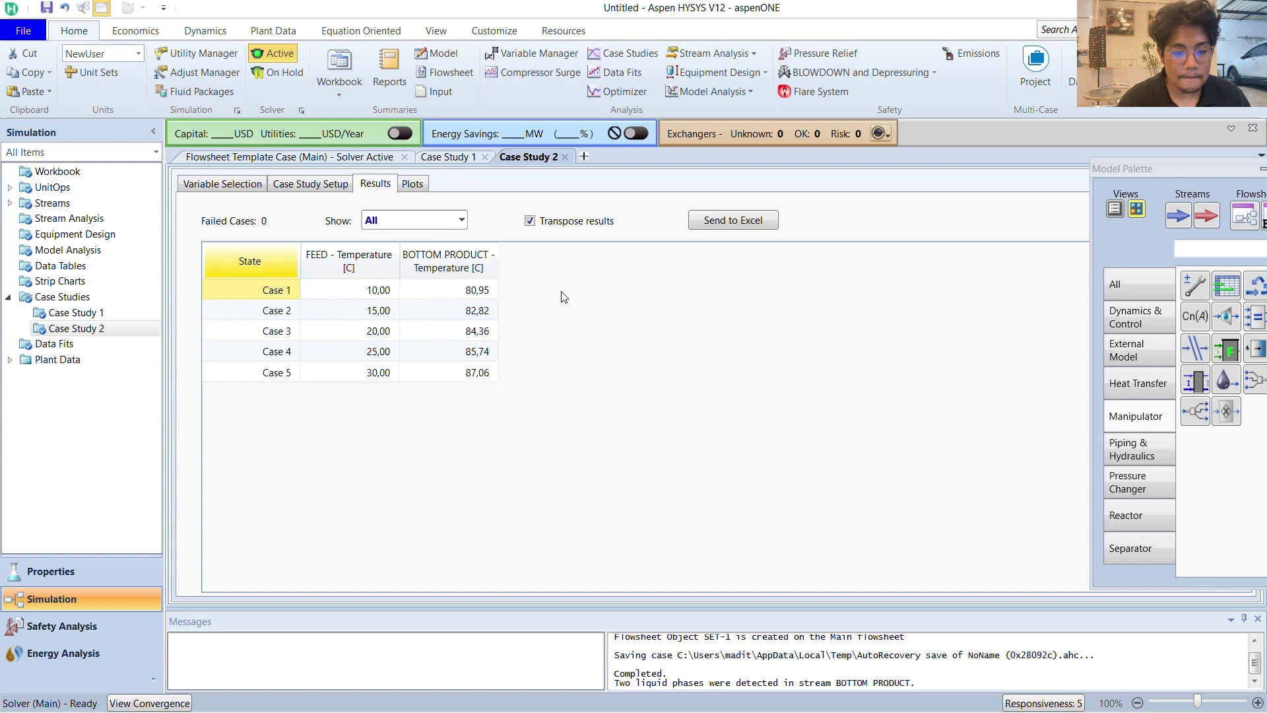
{"action": "left_click", "coordinate": [412, 184]}
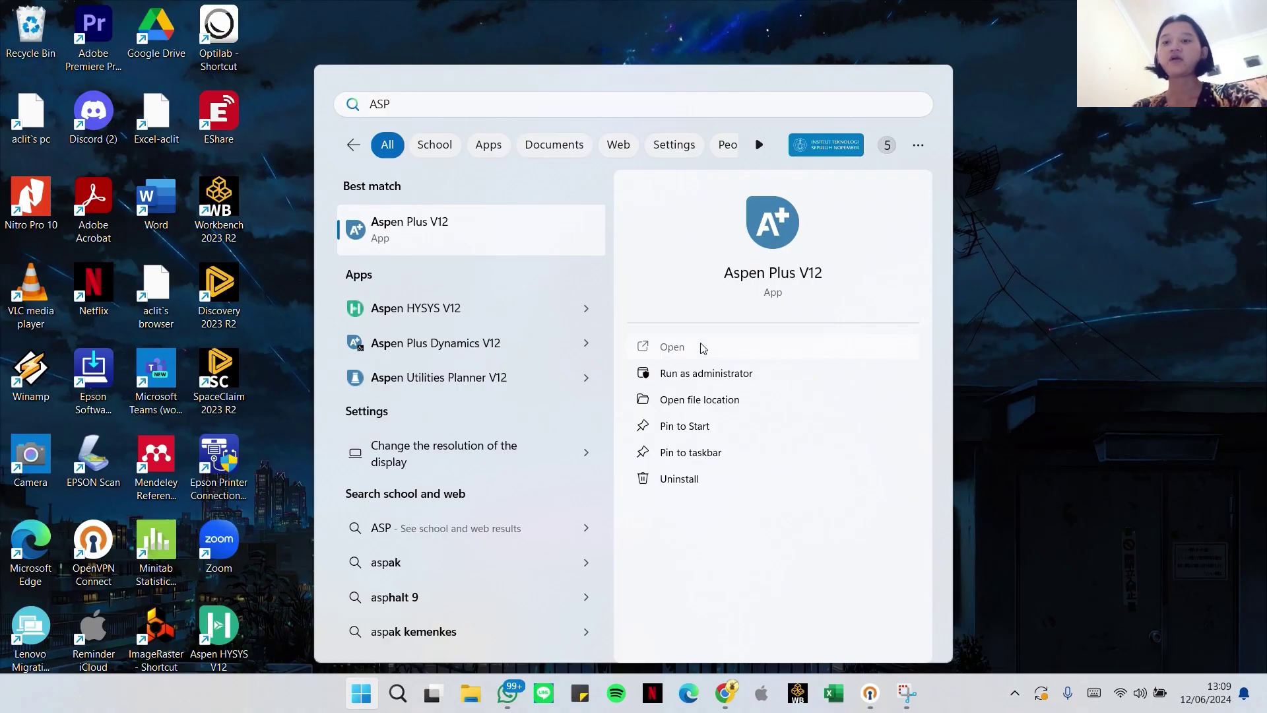
Launch Aspen Plus V12 and create a new simulation
{"action": "left_click", "coordinate": [700, 344]}
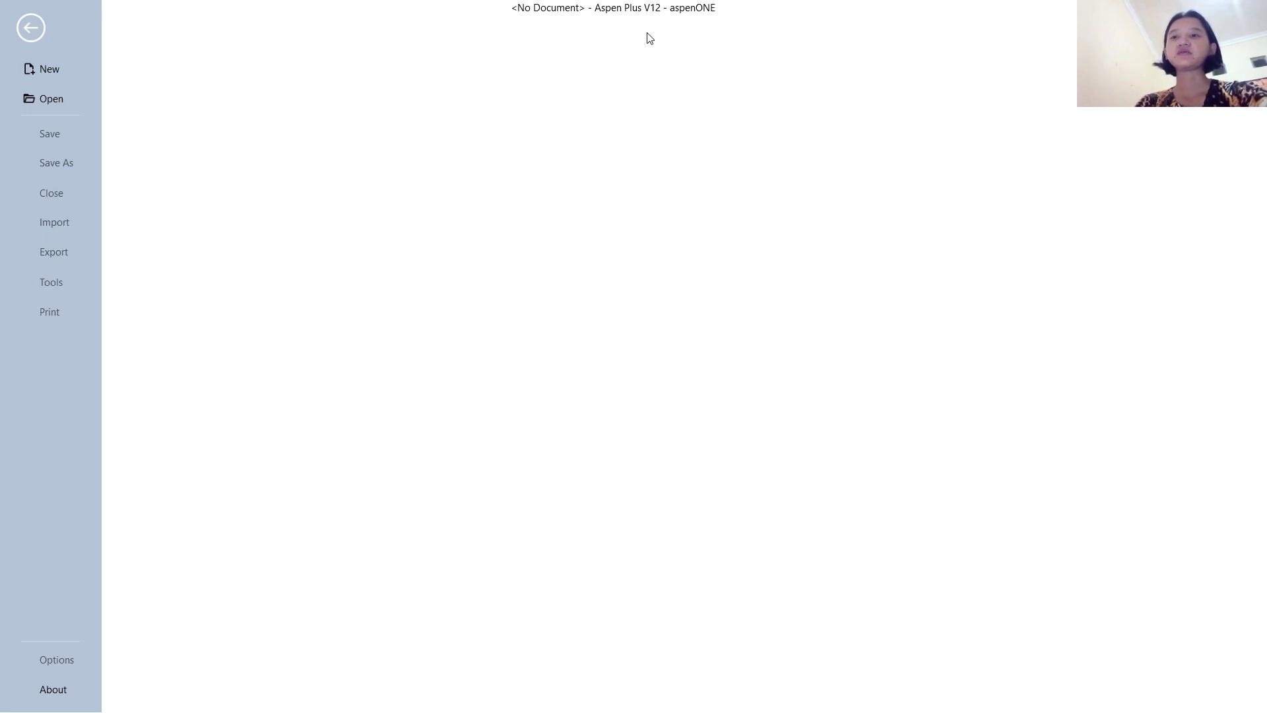
{"action": "left_click", "coordinate": [52, 69]}
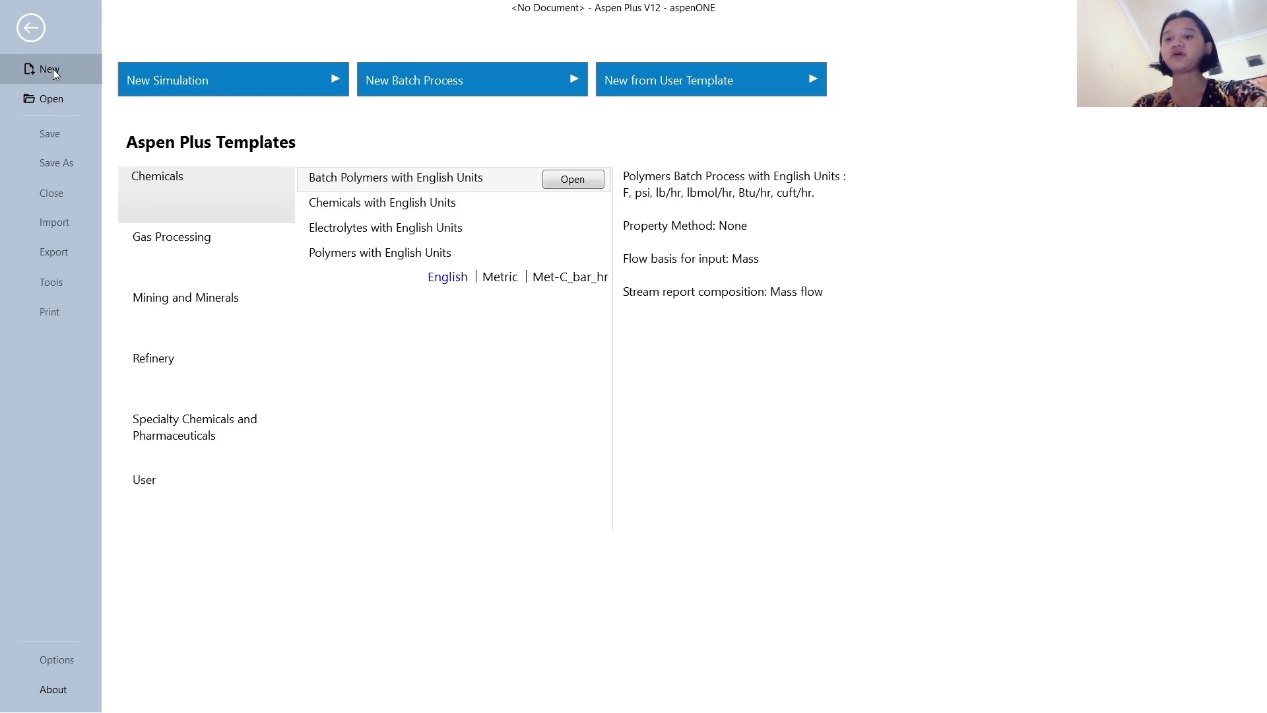
{"action": "left_click", "coordinate": [231, 79]}
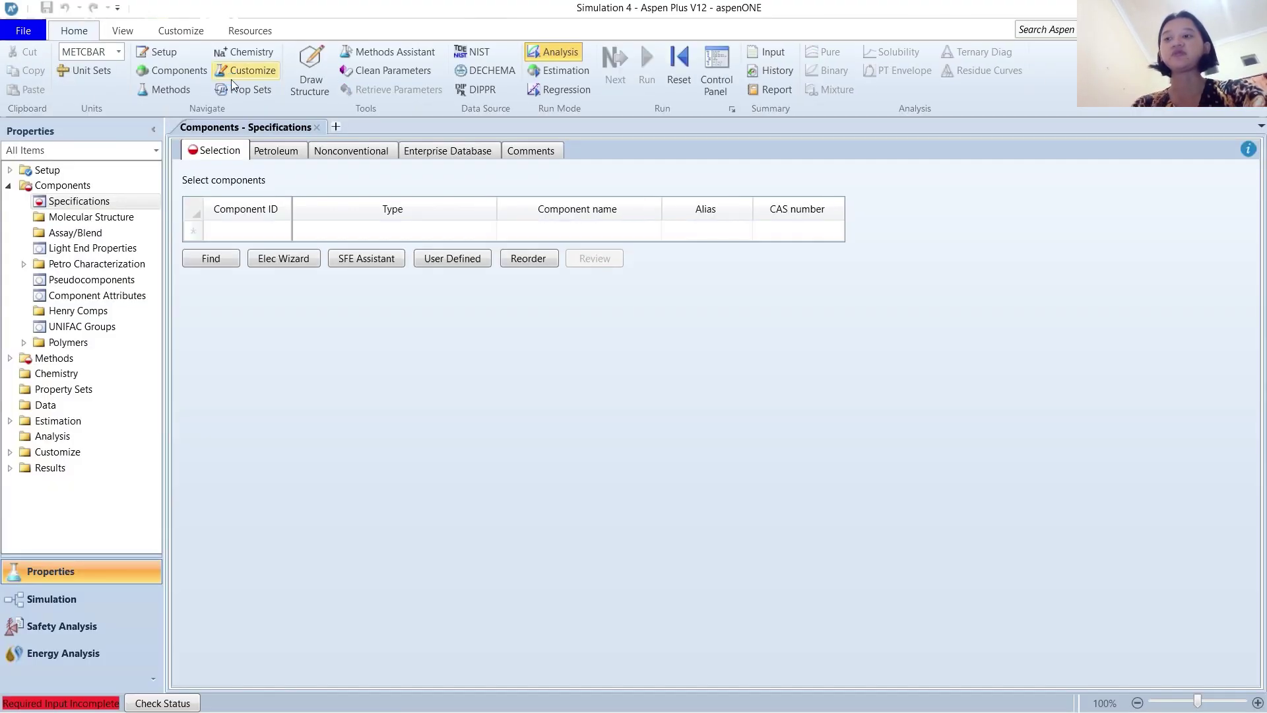
Add BENZENE as the first component in the component specifications
{"action": "left_click", "coordinate": [255, 232]}
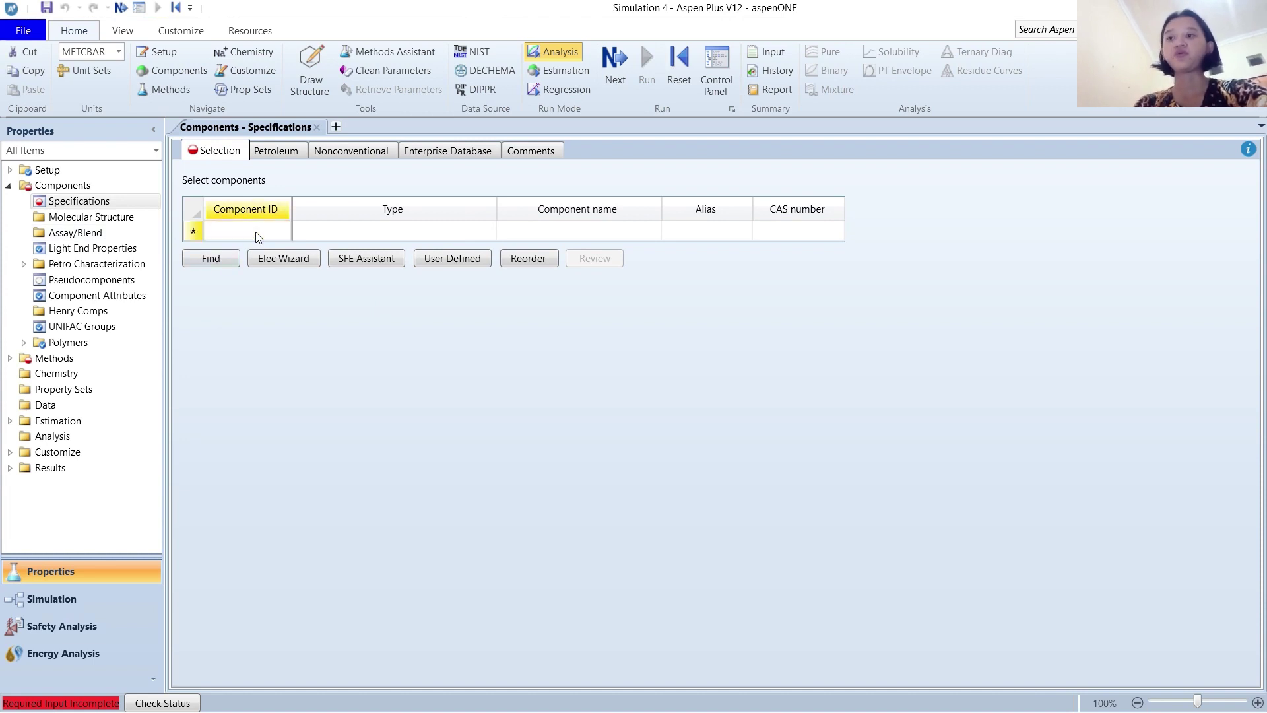
{"action": "type", "text": "BENZEEN"}
{"action": "key", "text": "BackSpace"}
{"action": "key", "text": "BackSpace"}
{"action": "type", "text": "NE"}
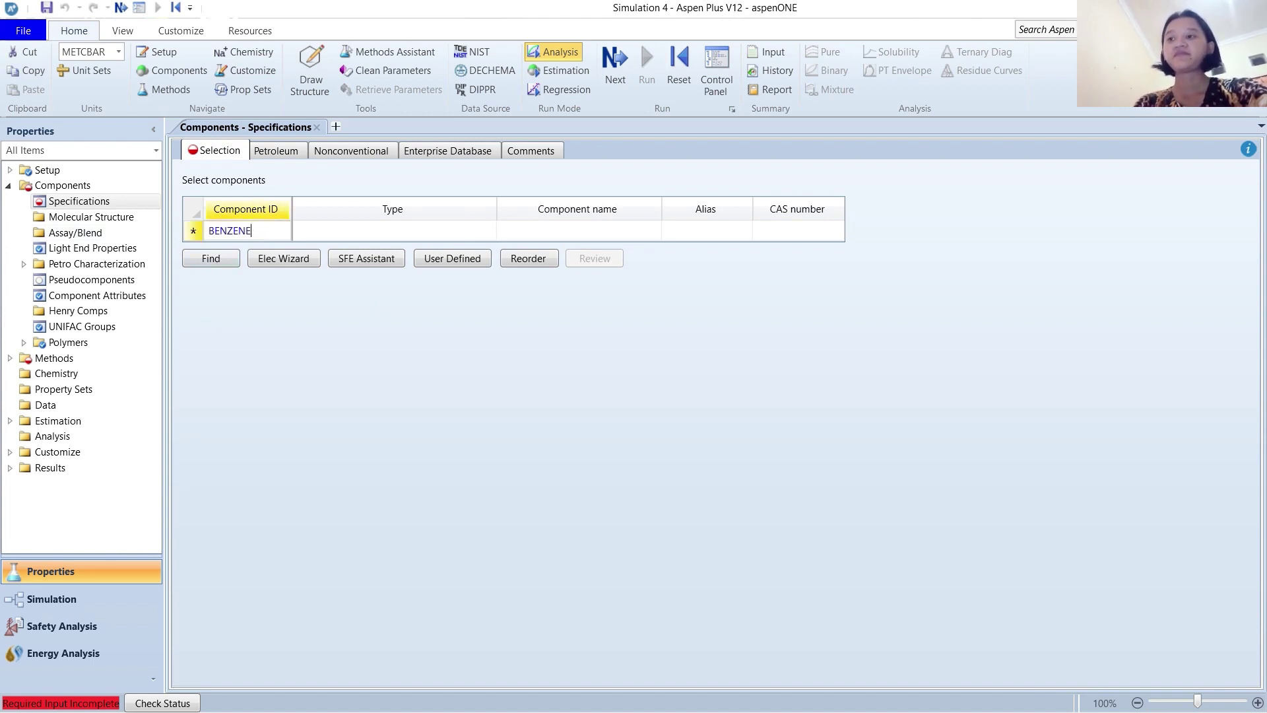
{"action": "key", "text": "Return"}
Find the compound whose name equals CHLOROMETHANE and add it to the component list
{"action": "left_click", "coordinate": [222, 281]}
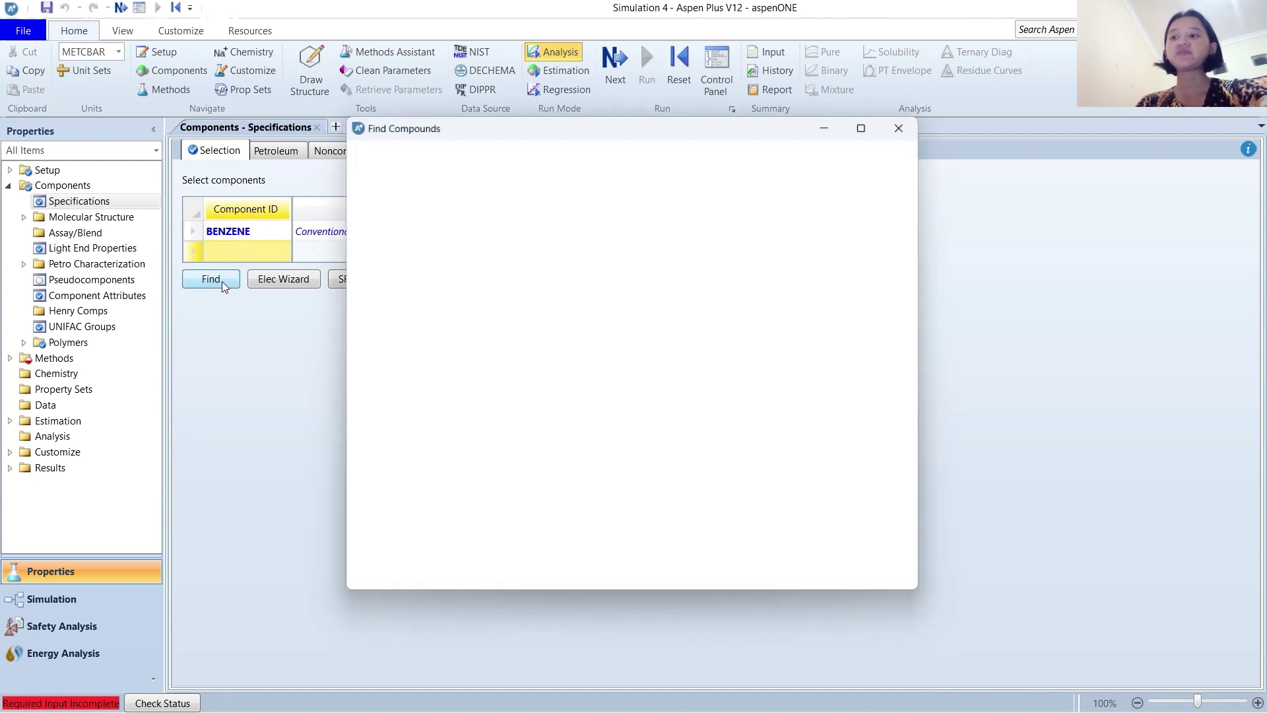
{"action": "left_click", "coordinate": [500, 242]}
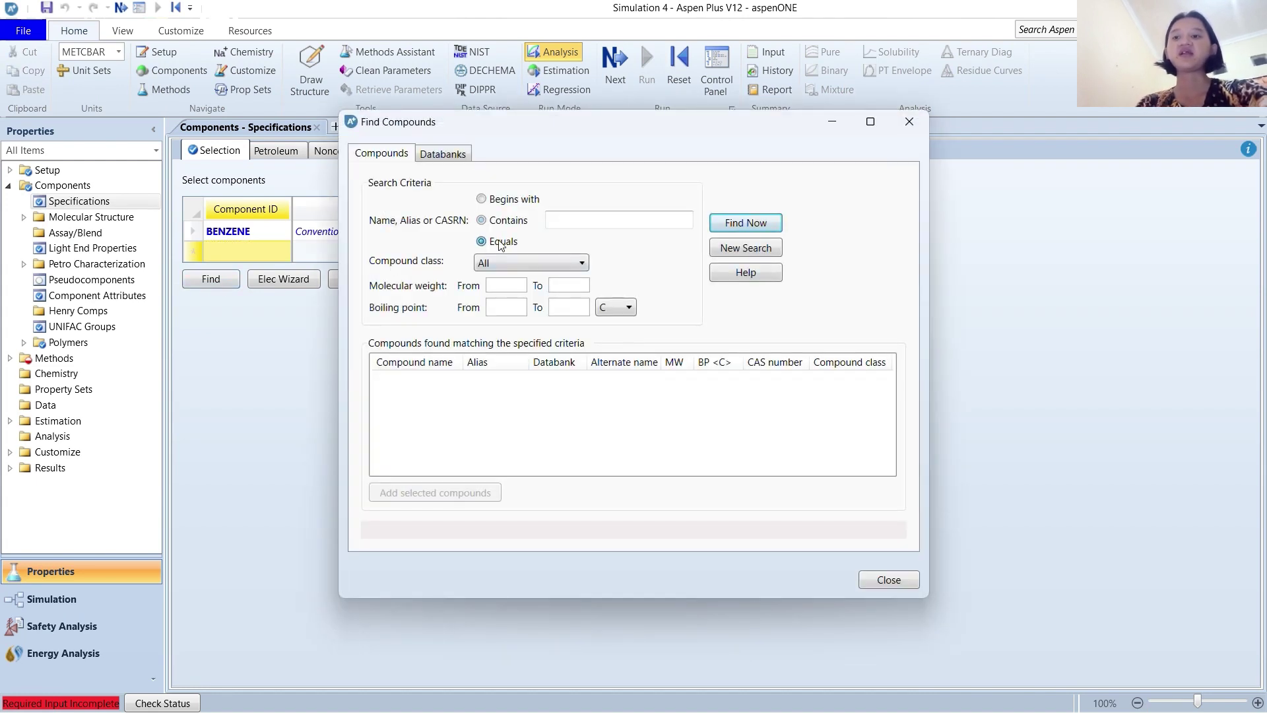
{"action": "left_click", "coordinate": [578, 219]}
{"action": "type", "text": "CHLOROMEN"}
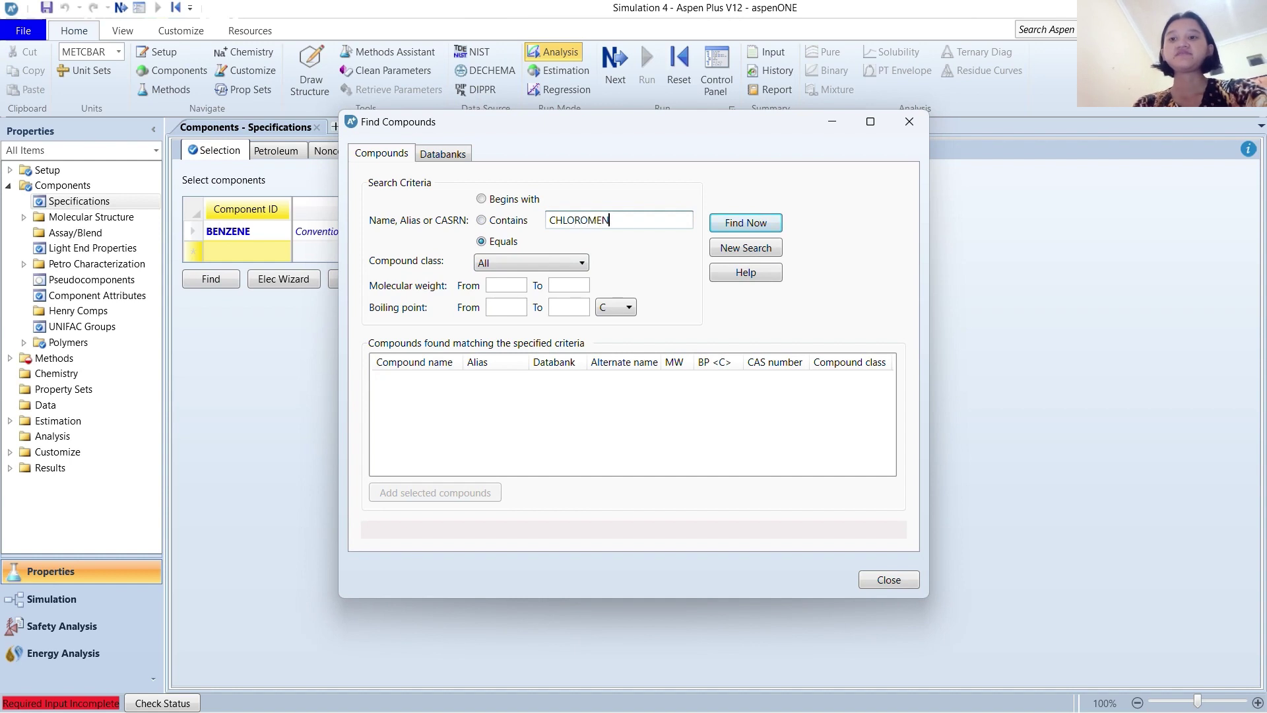
{"action": "key", "text": "BackSpace"}
{"action": "type", "text": "T"}
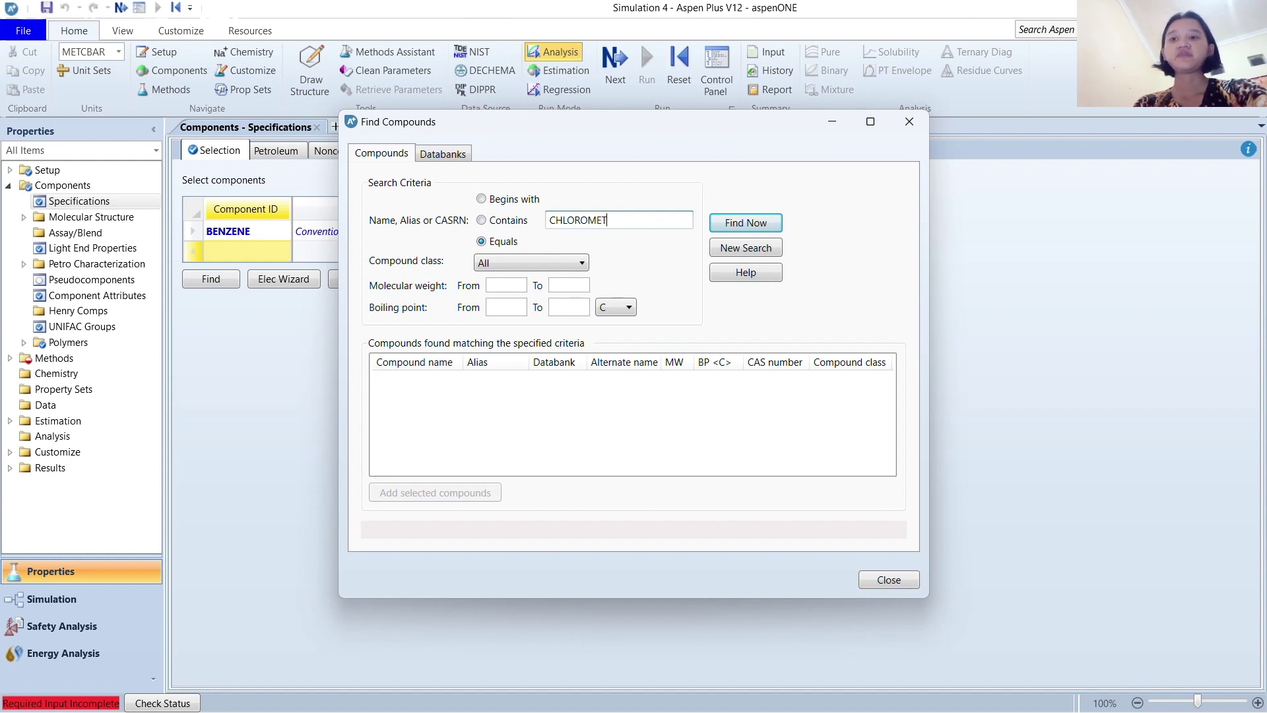
{"action": "type", "text": "HANE"}
{"action": "key", "text": "Return"}
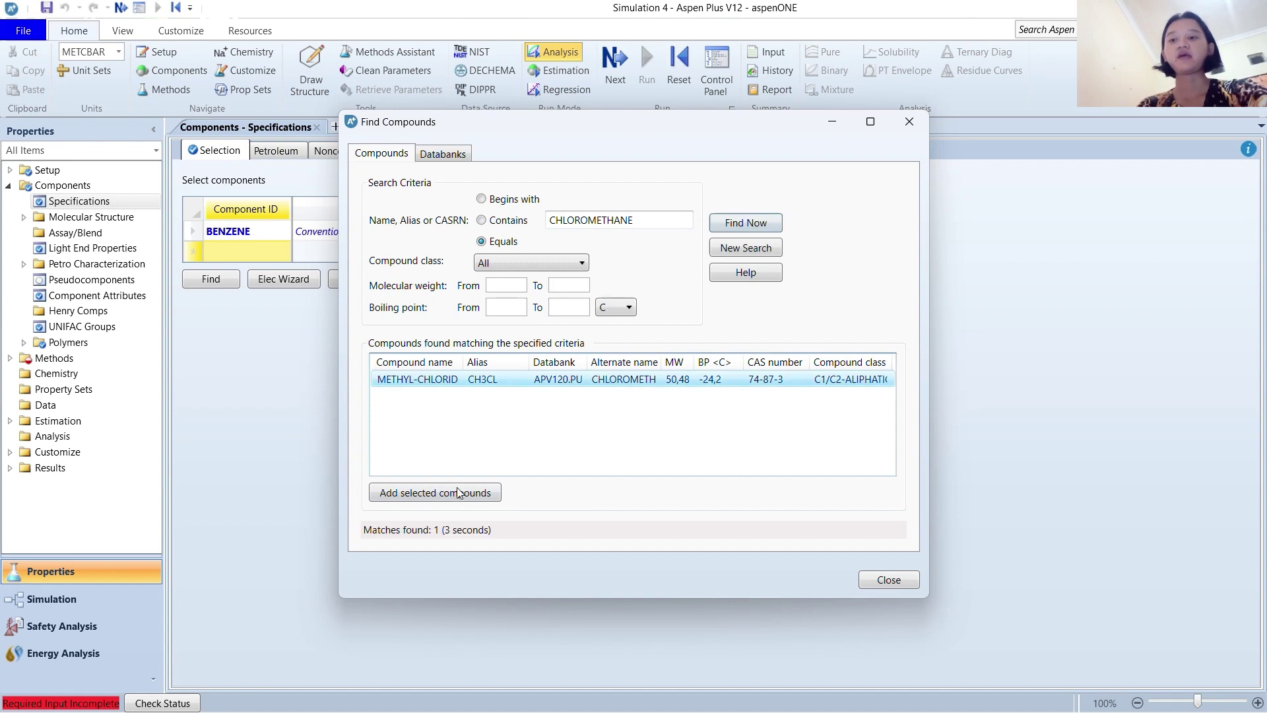
{"action": "left_click", "coordinate": [458, 491]}
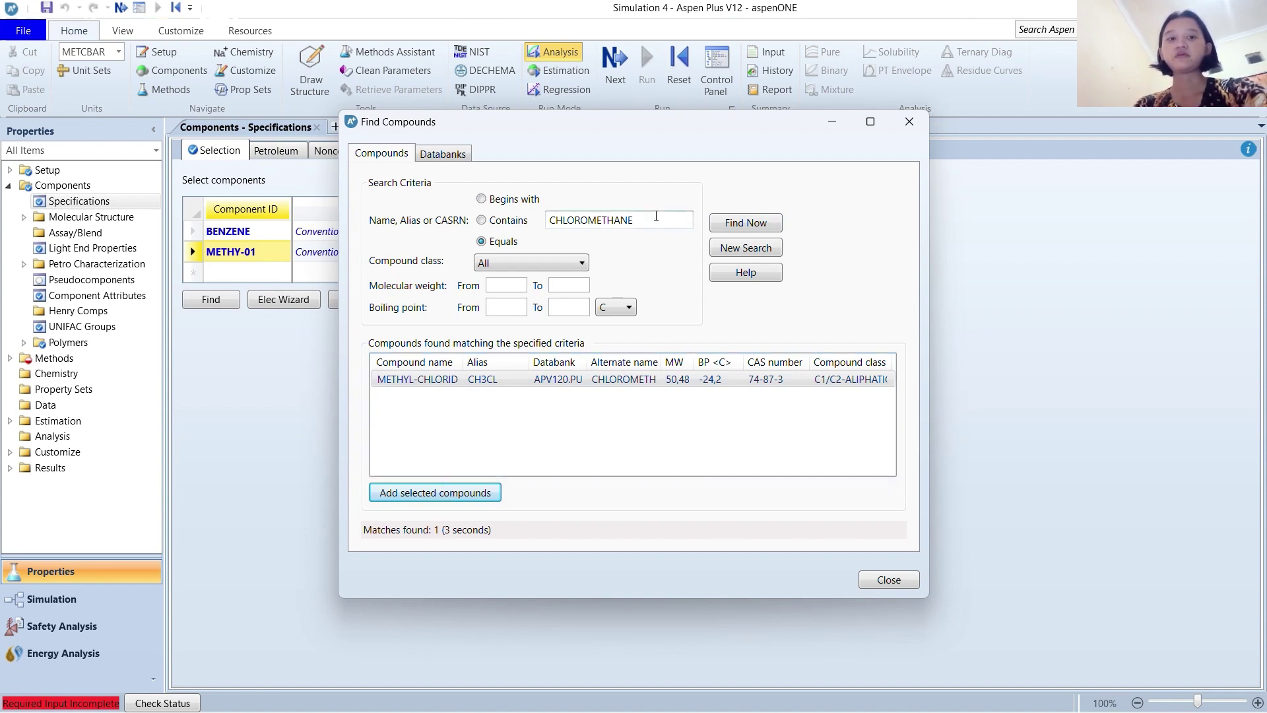
Find the compound whose name equals TOLUENE and add it to the component list without replacing the existing component
{"action": "left_click", "coordinate": [656, 216]}
{"action": "key", "text": "BackSpace"}
{"action": "key", "text": "BackSpace"}
{"action": "key", "text": "BackSpace"}
{"action": "key", "text": "BackSpace"}
{"action": "key", "text": "BackSpace"}
{"action": "key", "text": "BackSpace"}
{"action": "key", "text": "BackSpace"}
{"action": "key", "text": "BackSpace"}
{"action": "key", "text": "BackSpace"}
{"action": "key", "text": "BackSpace"}
{"action": "key", "text": "BackSpace"}
{"action": "key", "text": "BackSpace"}
{"action": "key", "text": "BackSpace"}
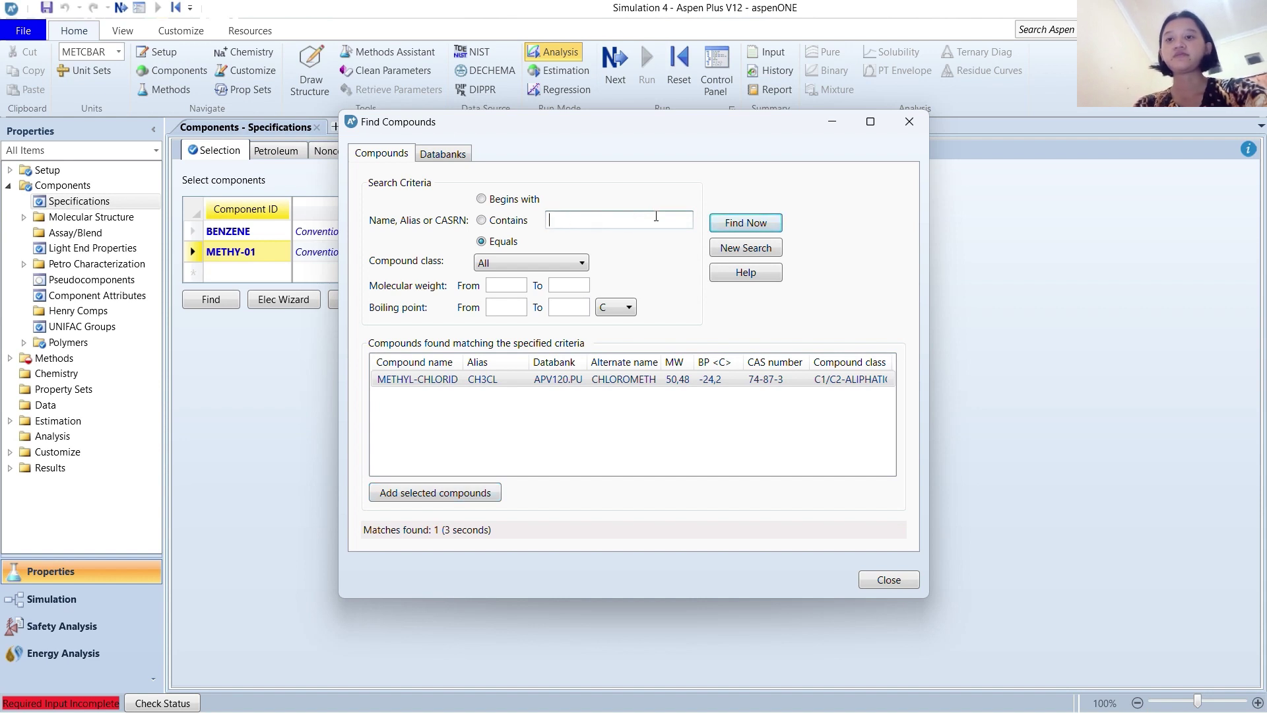
{"action": "type", "text": "TOLUENE"}
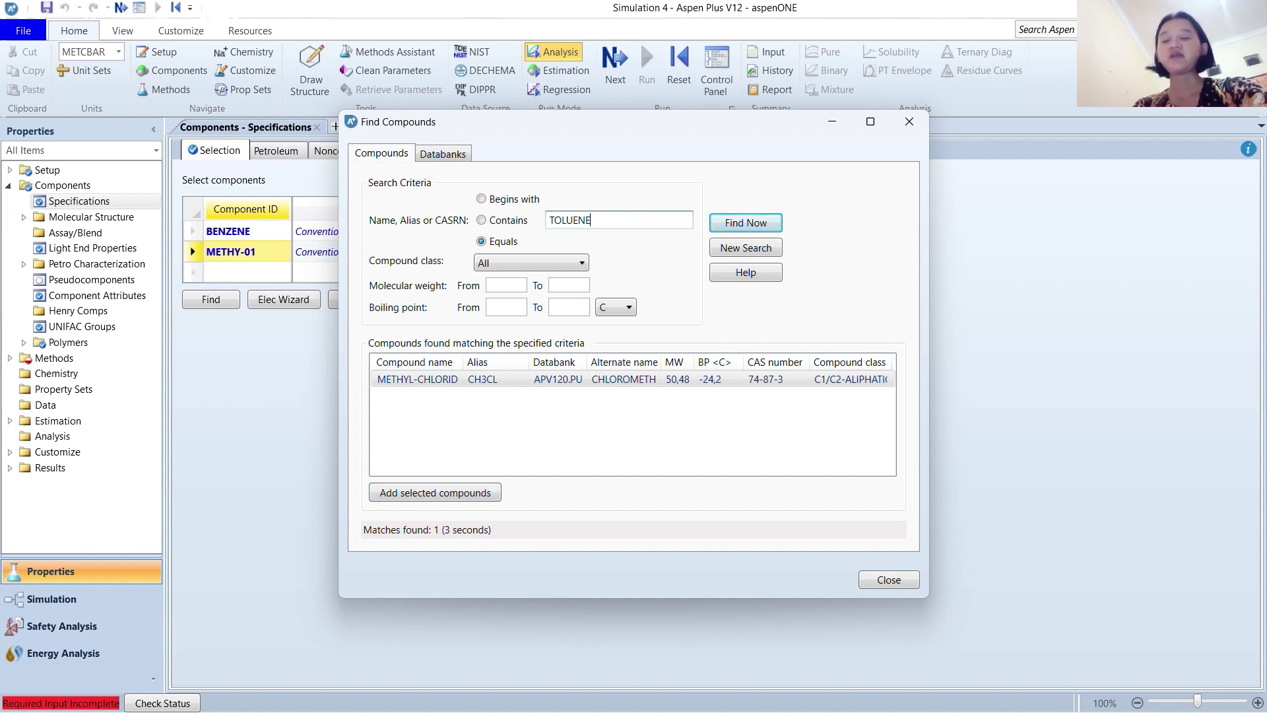
{"action": "key", "text": "Return"}
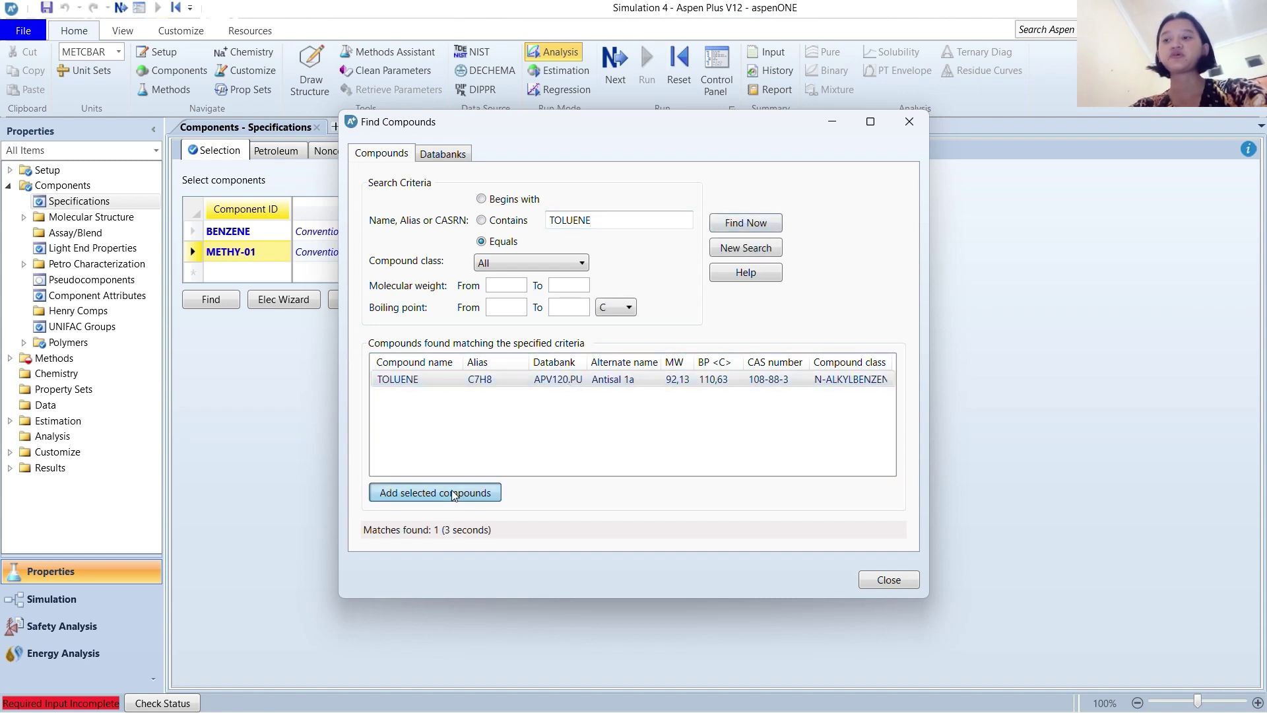
{"action": "left_click", "coordinate": [455, 493]}
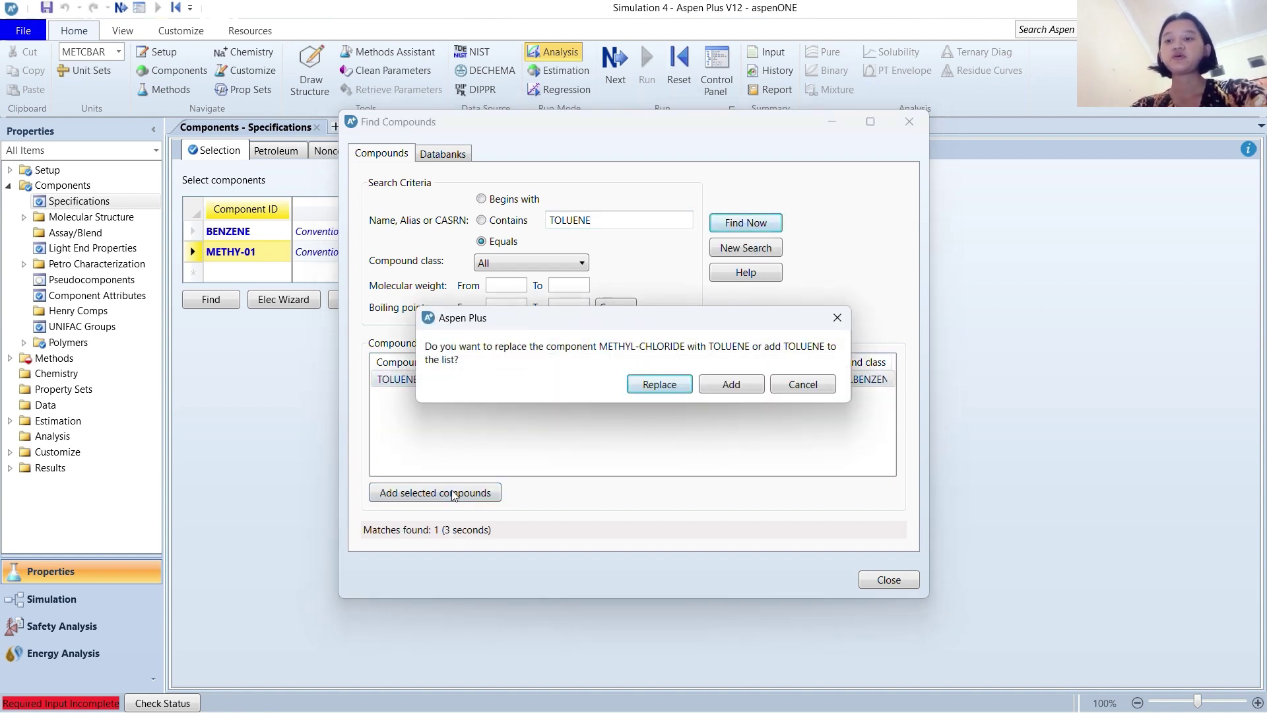
{"action": "left_click", "coordinate": [721, 383]}
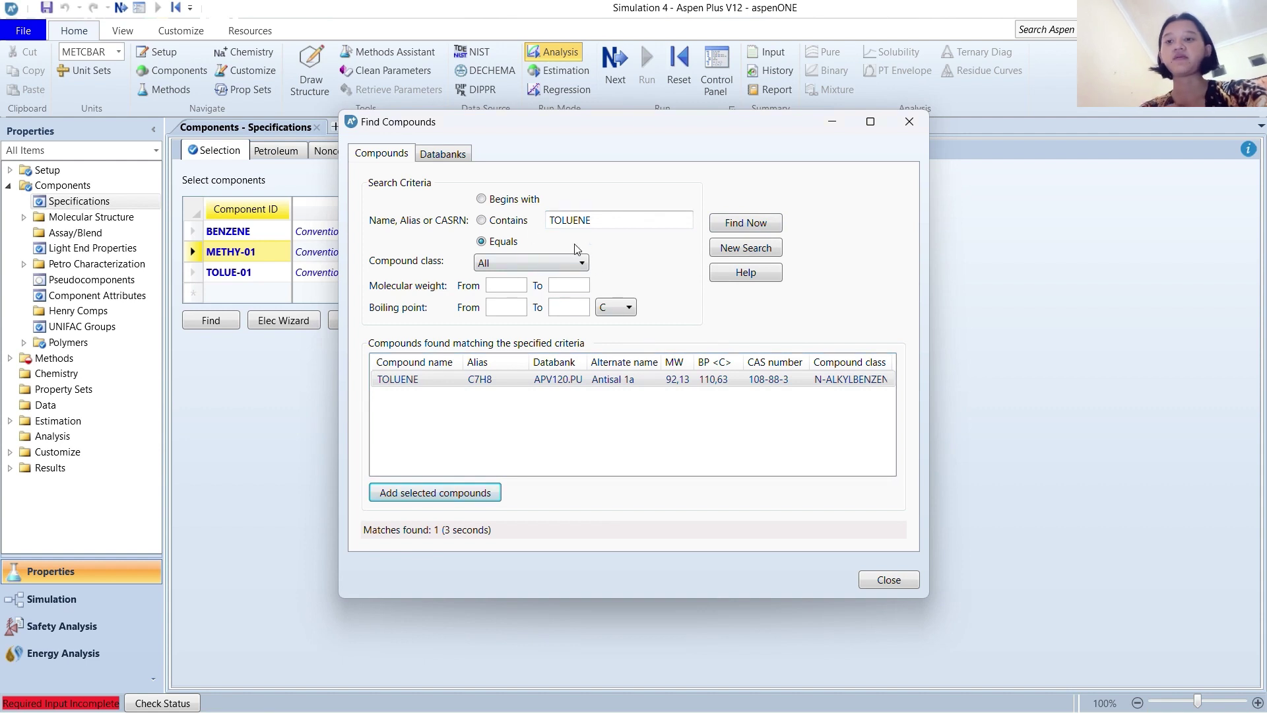
Find the compound whose name equals HCL, add it to the component list as a new entry, and close the compound search
{"action": "left_click", "coordinate": [598, 223]}
{"action": "key", "text": "BackSpace"}
{"action": "key", "text": "BackSpace"}
{"action": "key", "text": "BackSpace"}
{"action": "key", "text": "BackSpace"}
{"action": "key", "text": "BackSpace"}
{"action": "key", "text": "BackSpace"}
{"action": "key", "text": "BackSpace"}
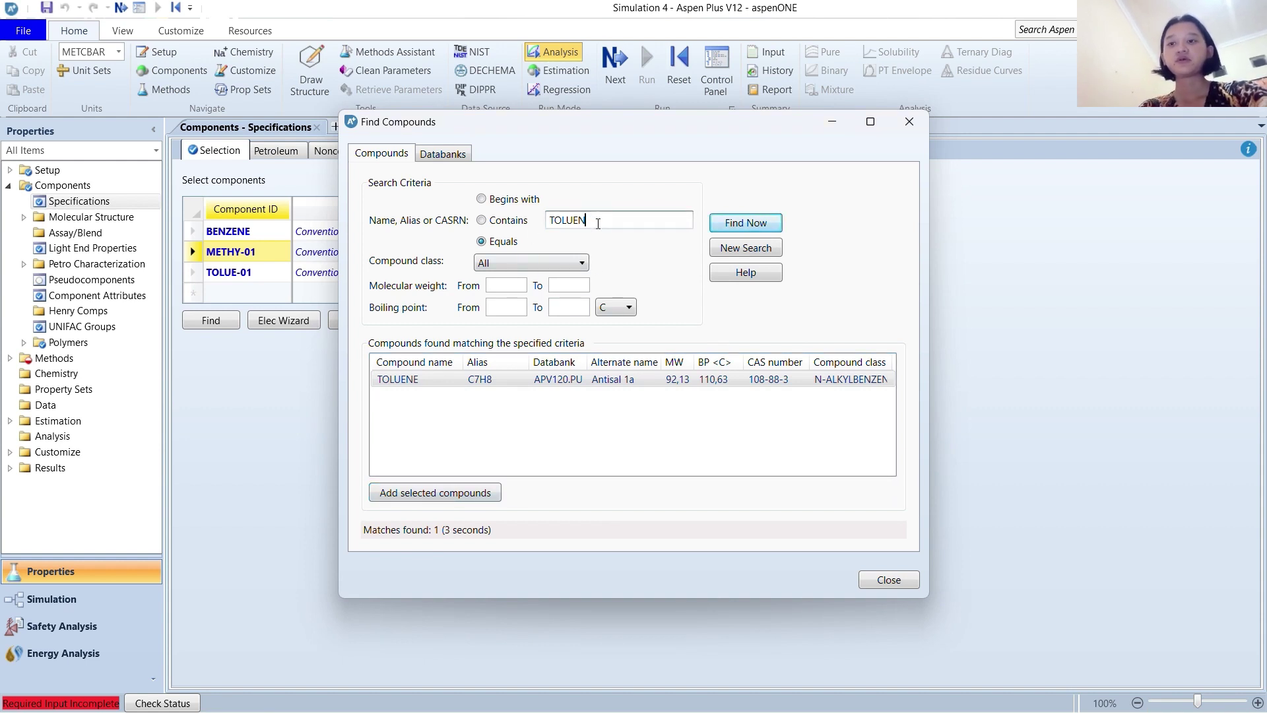
{"action": "type", "text": "HCL"}
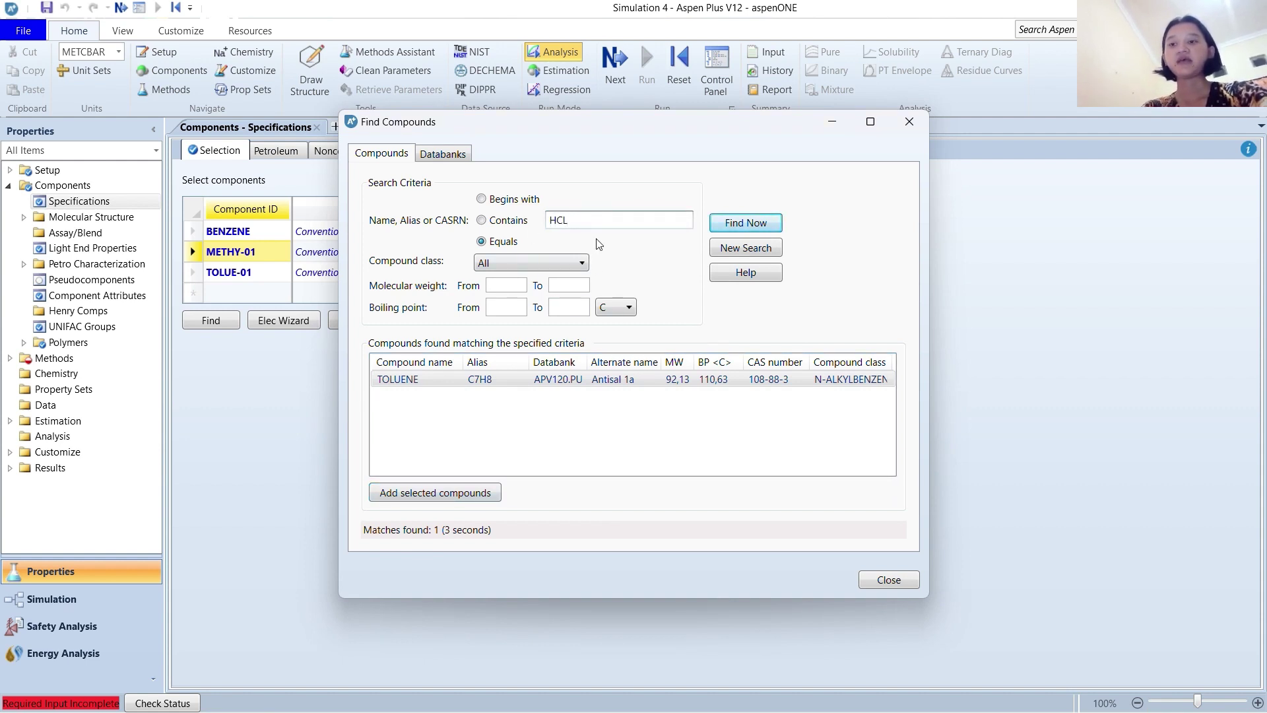
{"action": "key", "text": "Return"}
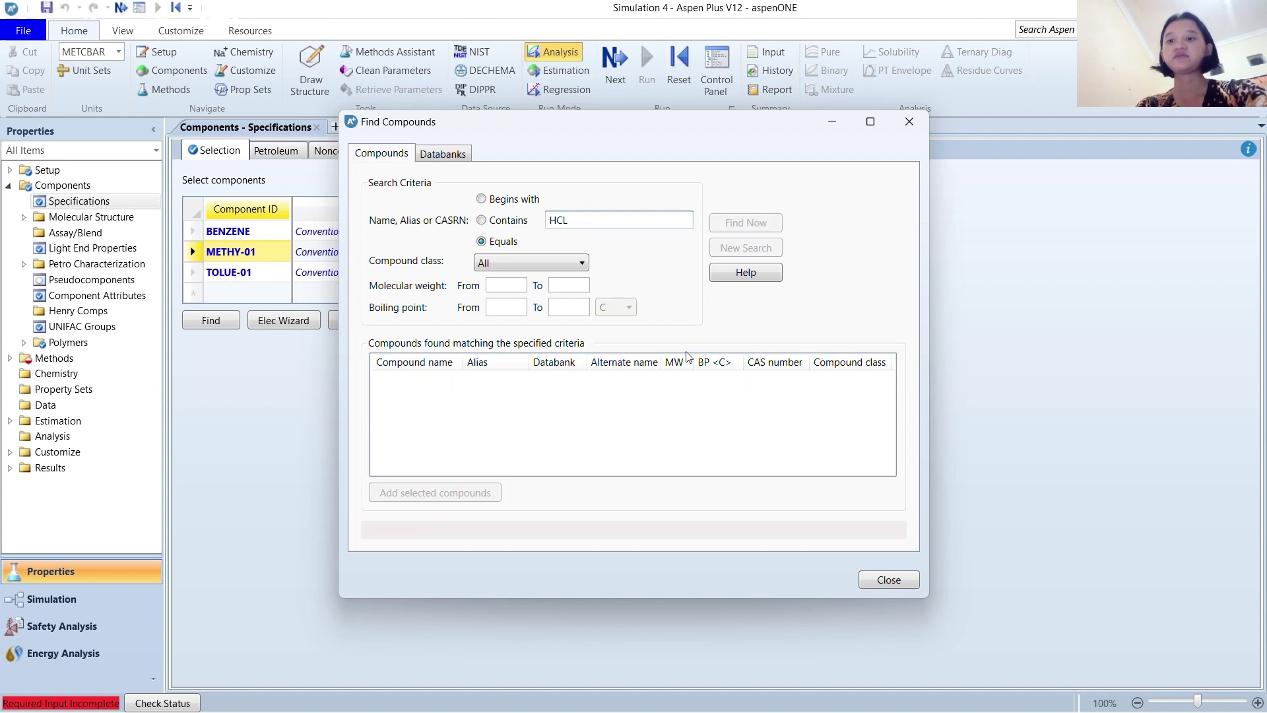
{"action": "left_click", "coordinate": [548, 380]}
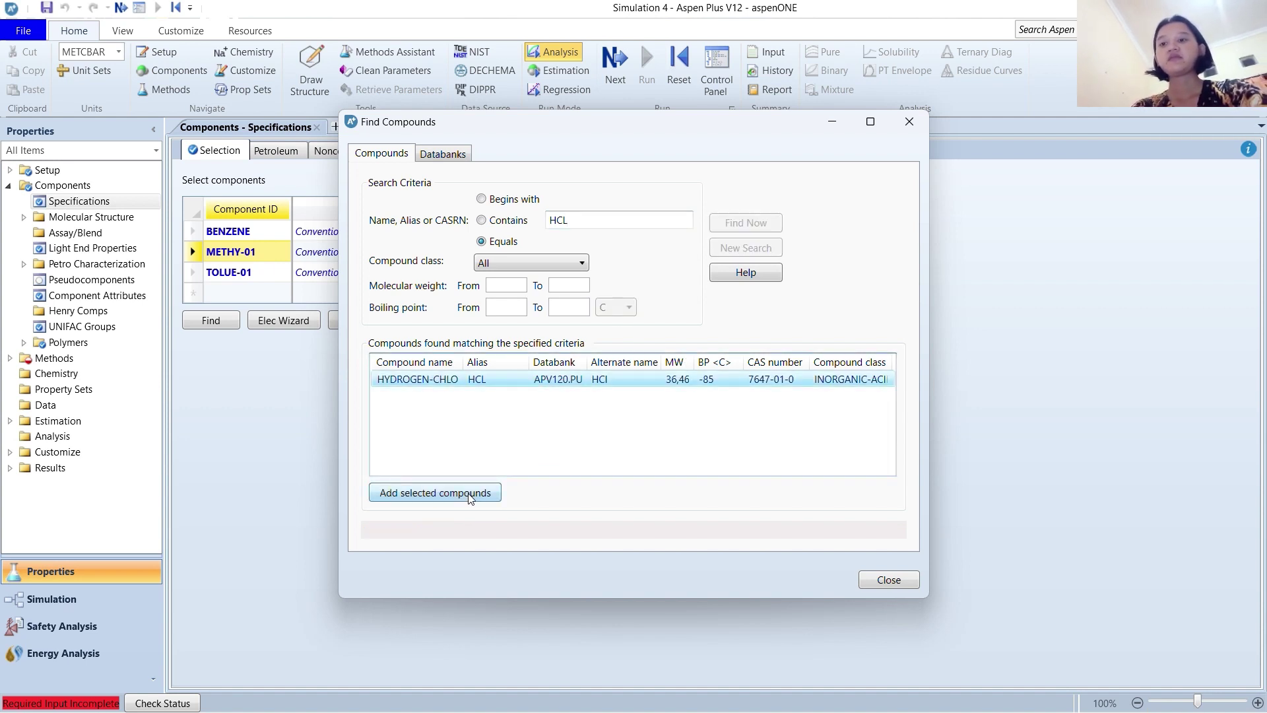
{"action": "left_click", "coordinate": [470, 496]}
{"action": "left_click", "coordinate": [730, 386]}
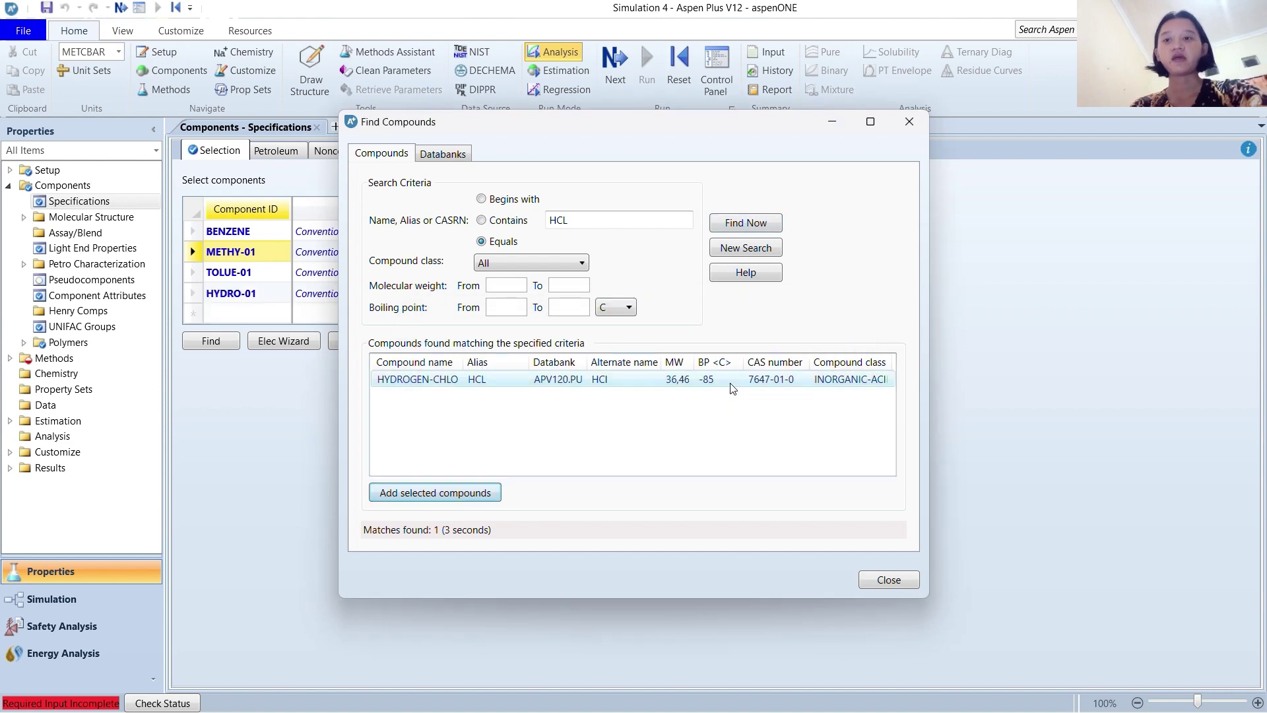
{"action": "left_click", "coordinate": [884, 578]}
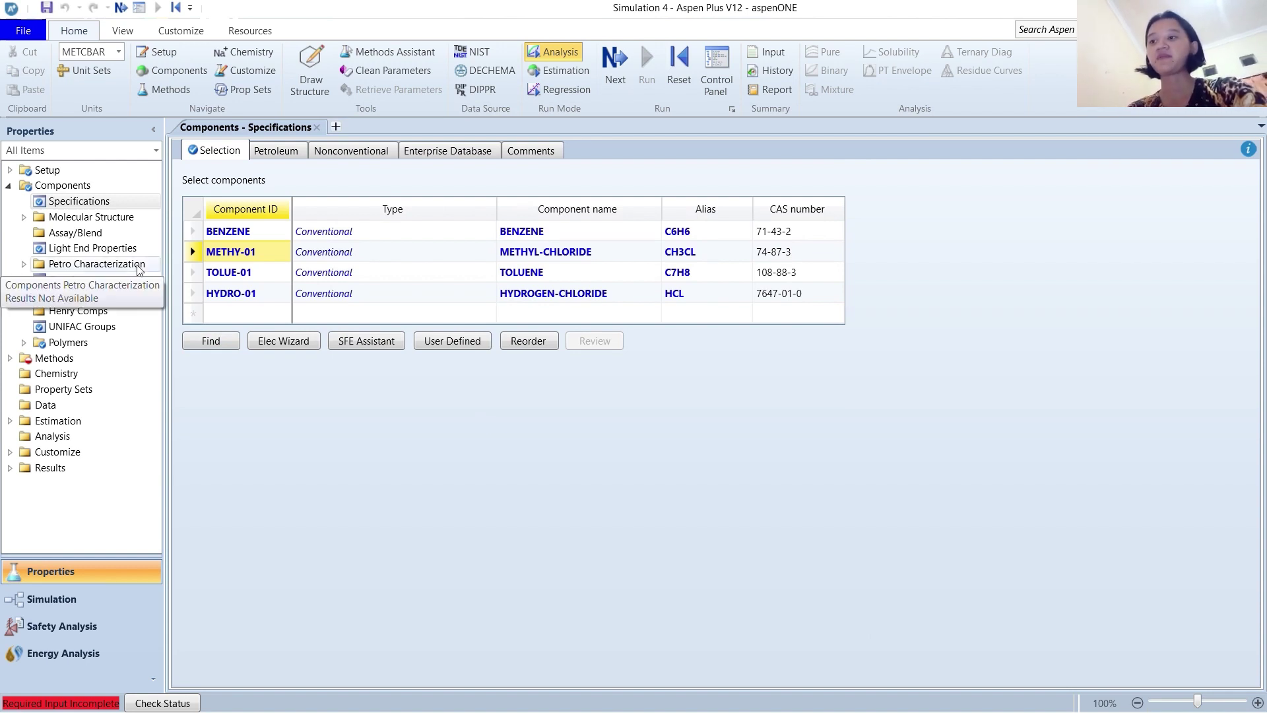
Set the base property method to PENG-ROB and run the properties calculation
{"action": "left_click", "coordinate": [84, 358]}
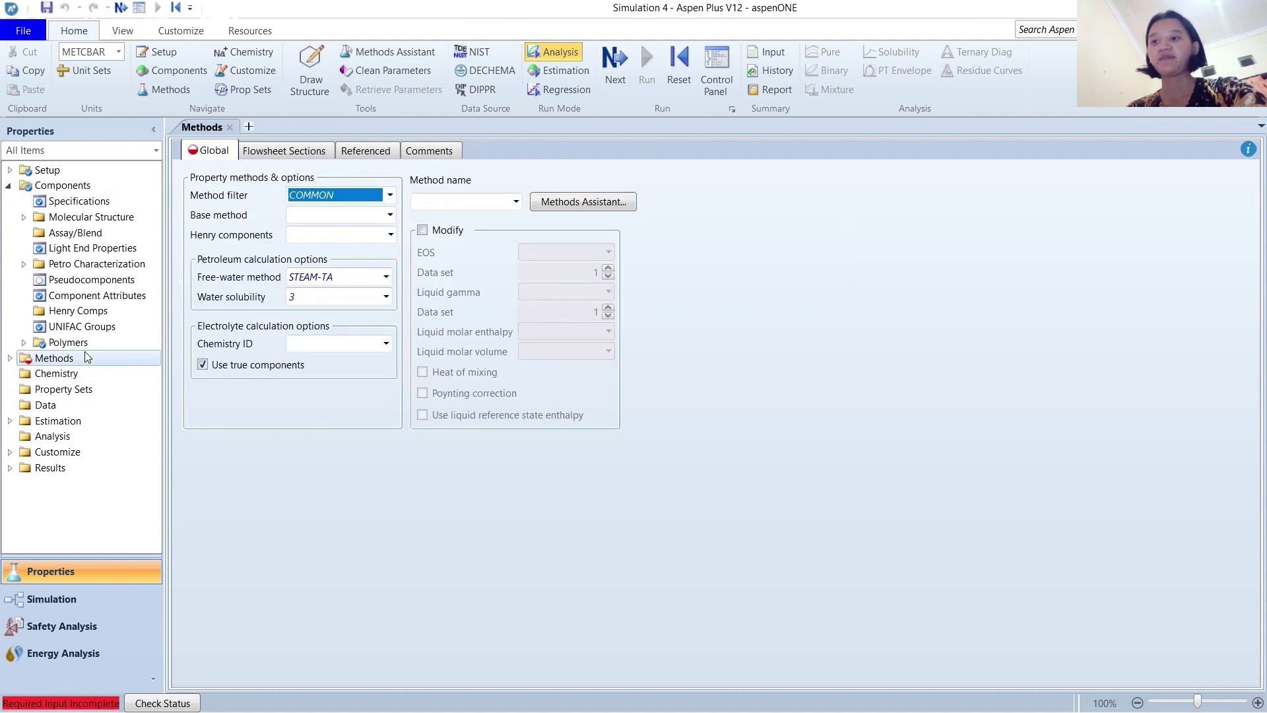
{"action": "left_click", "coordinate": [392, 212]}
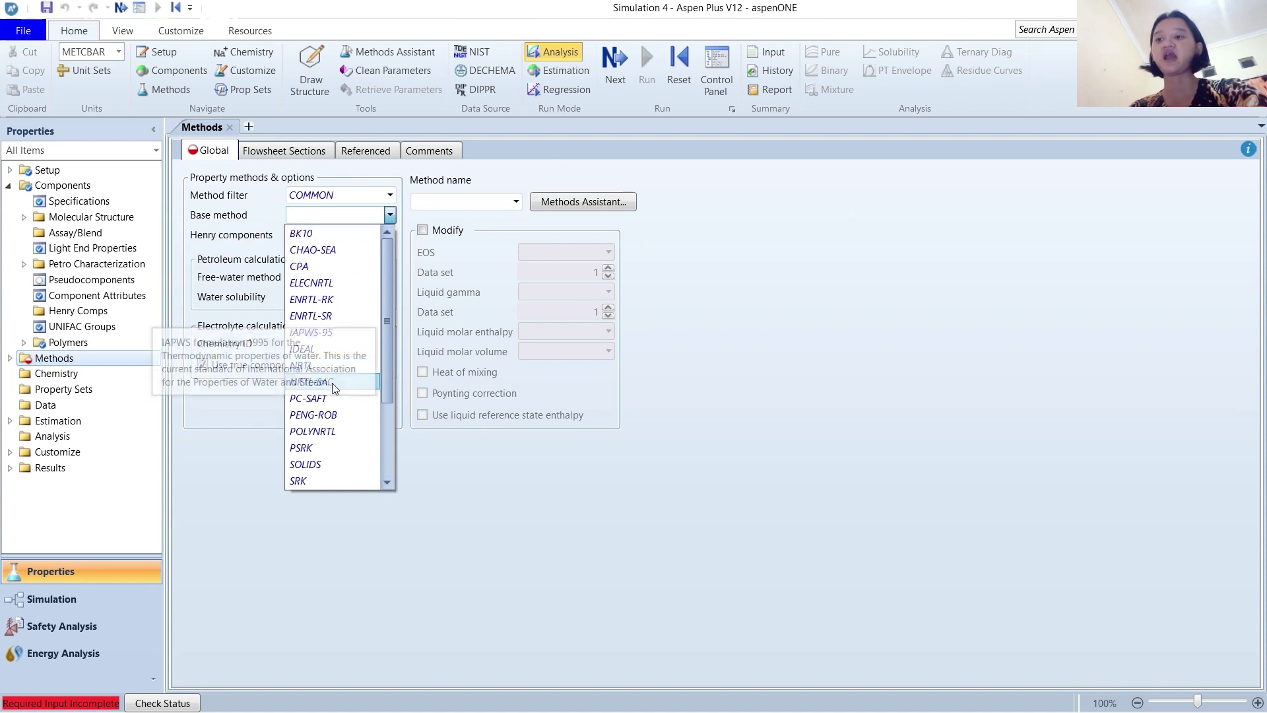
{"action": "left_click", "coordinate": [371, 413]}
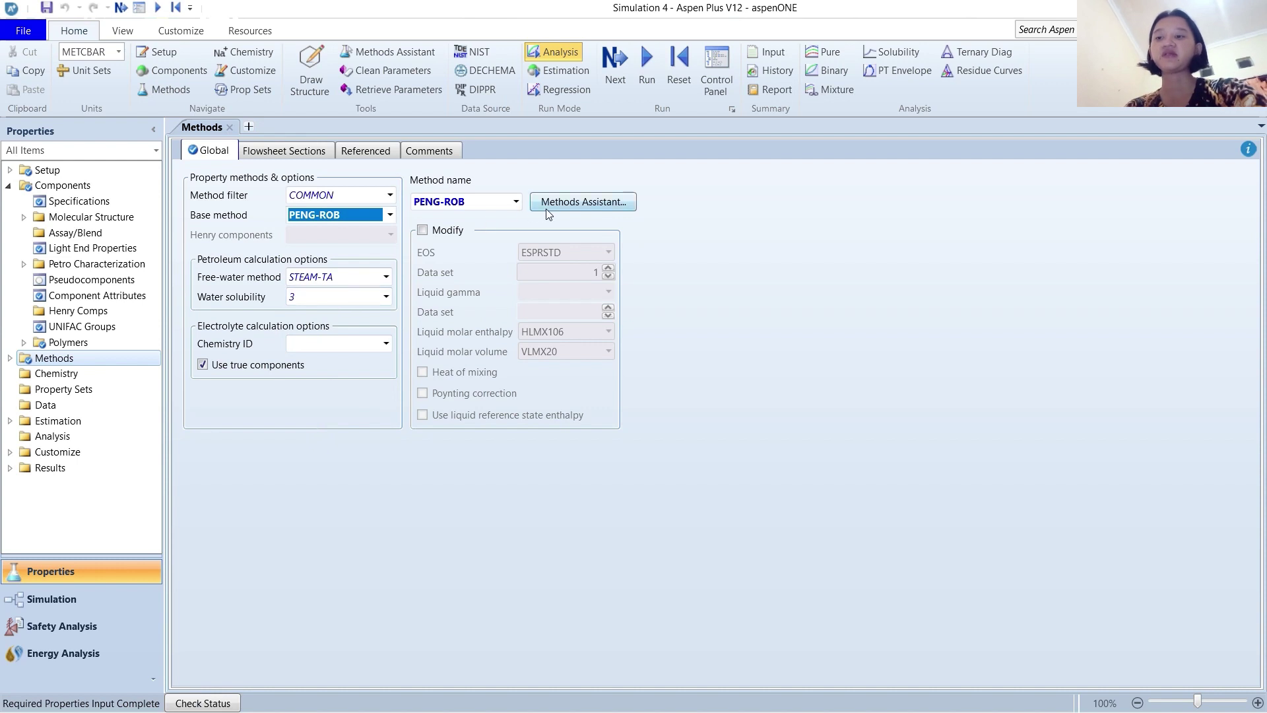
{"action": "left_click", "coordinate": [701, 375]}
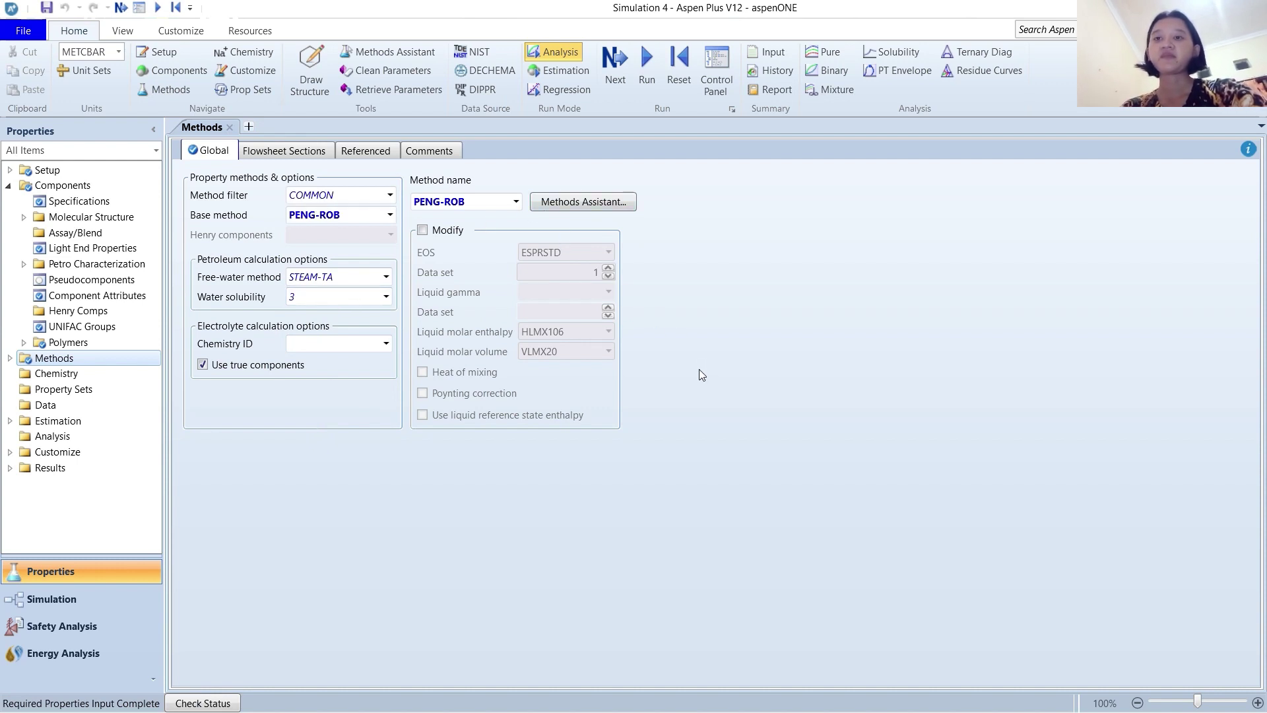
{"action": "left_click", "coordinate": [646, 66]}
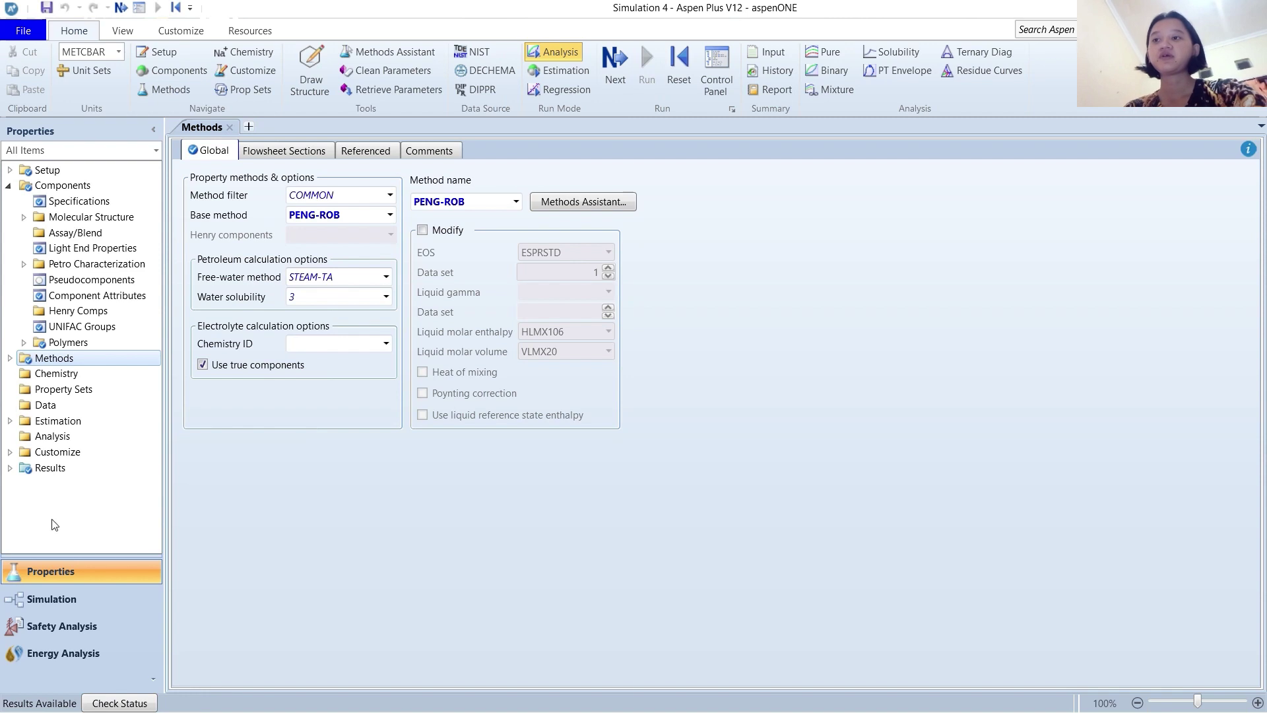
Switch to the simulation environment and place an RGibbs reactor on the main flowsheet
{"action": "left_click", "coordinate": [45, 600]}
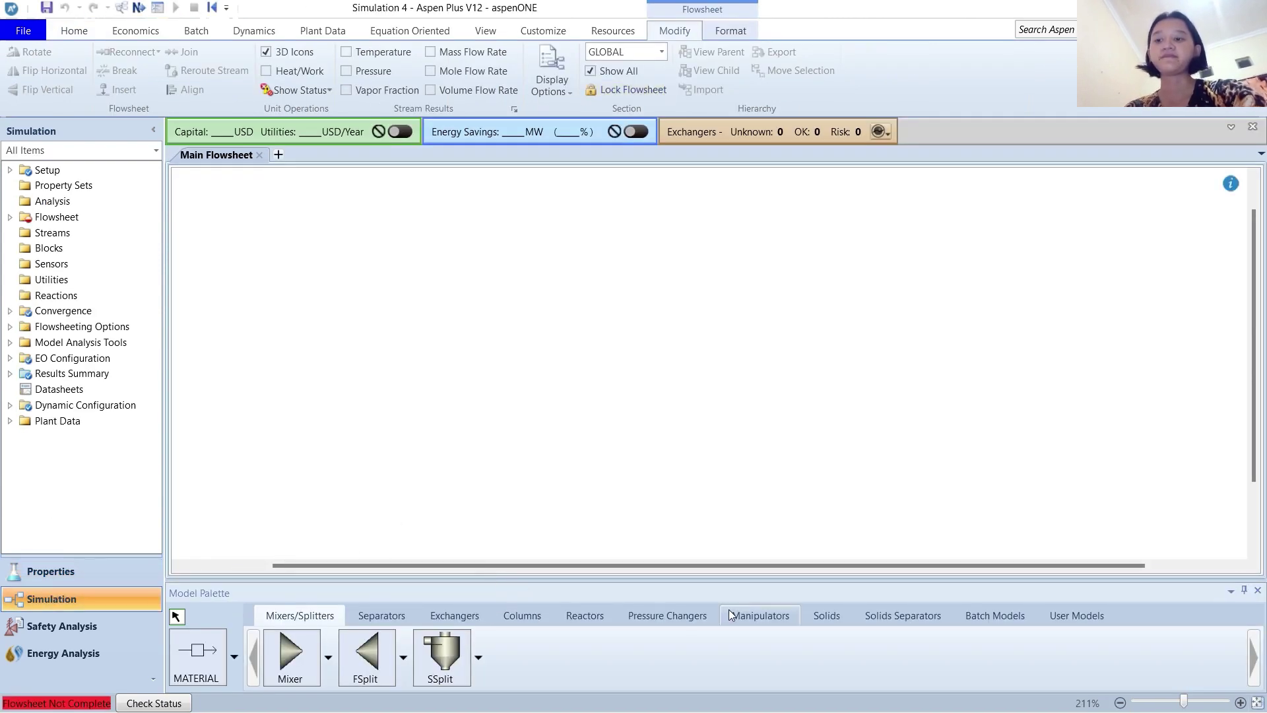
{"action": "left_click", "coordinate": [601, 621]}
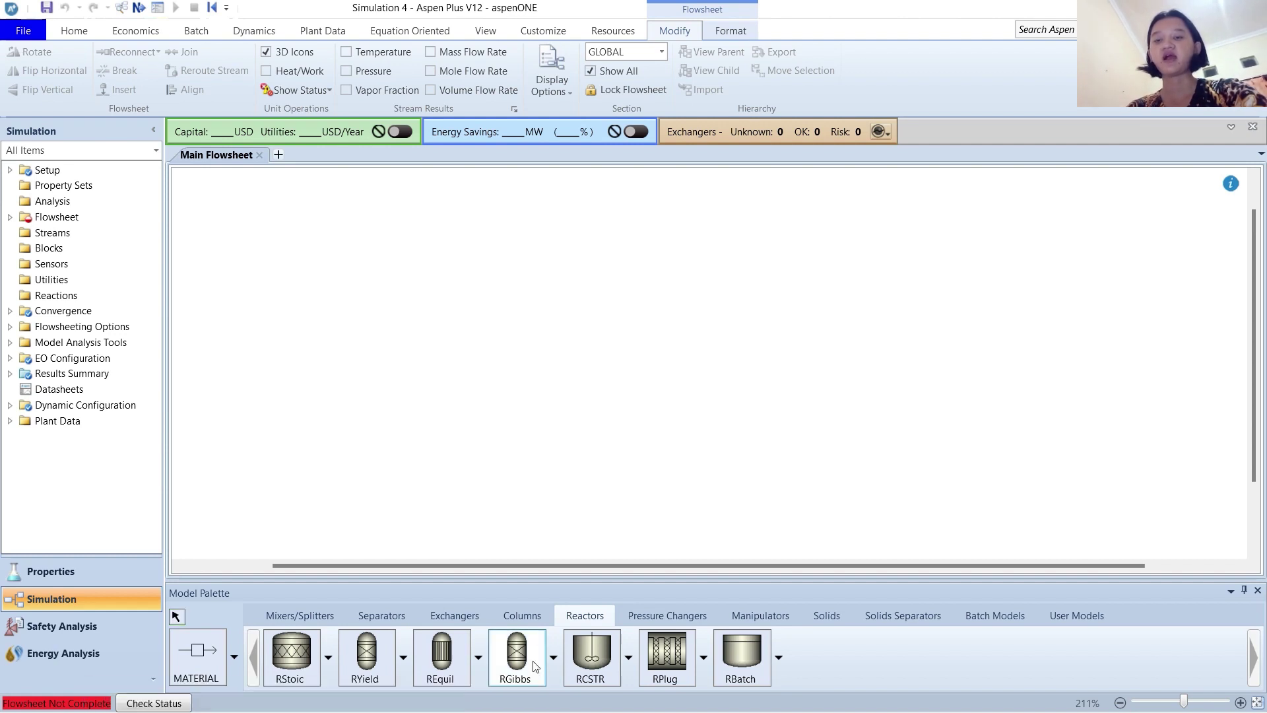
{"action": "left_click_drag", "start_coordinate": [516, 653], "coordinate": [540, 362]}
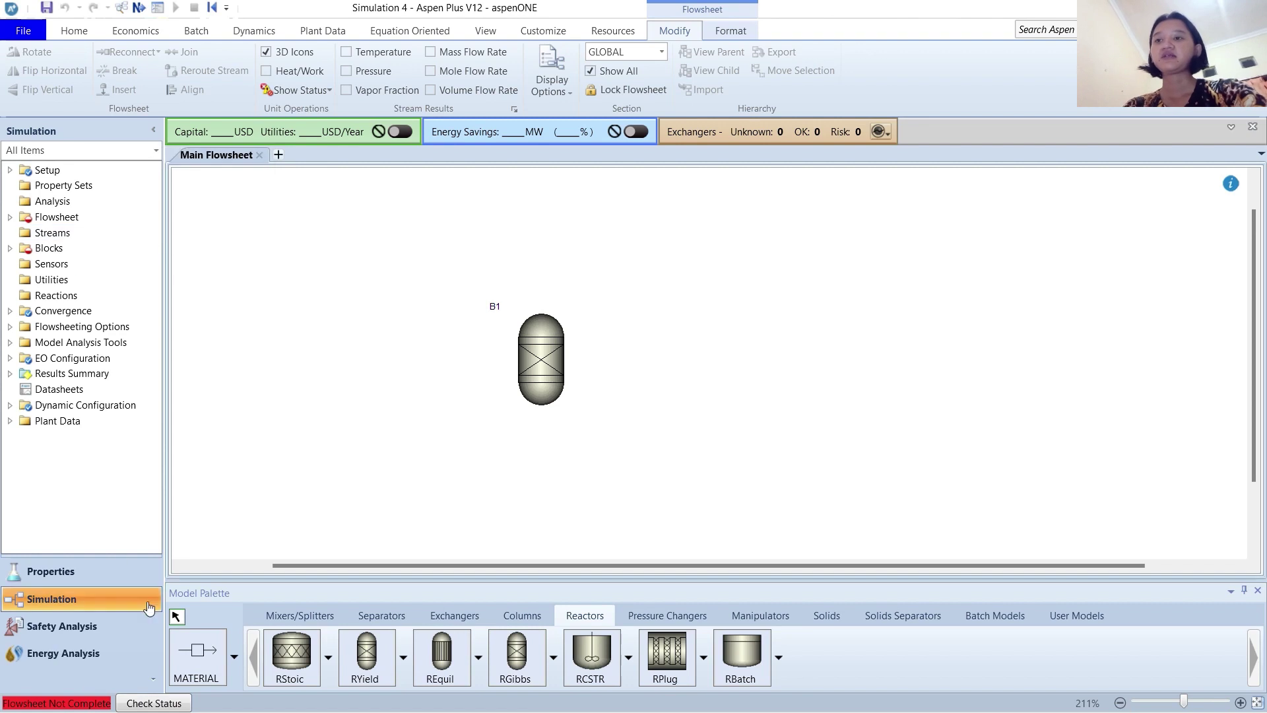
{"action": "left_click", "coordinate": [176, 616]}
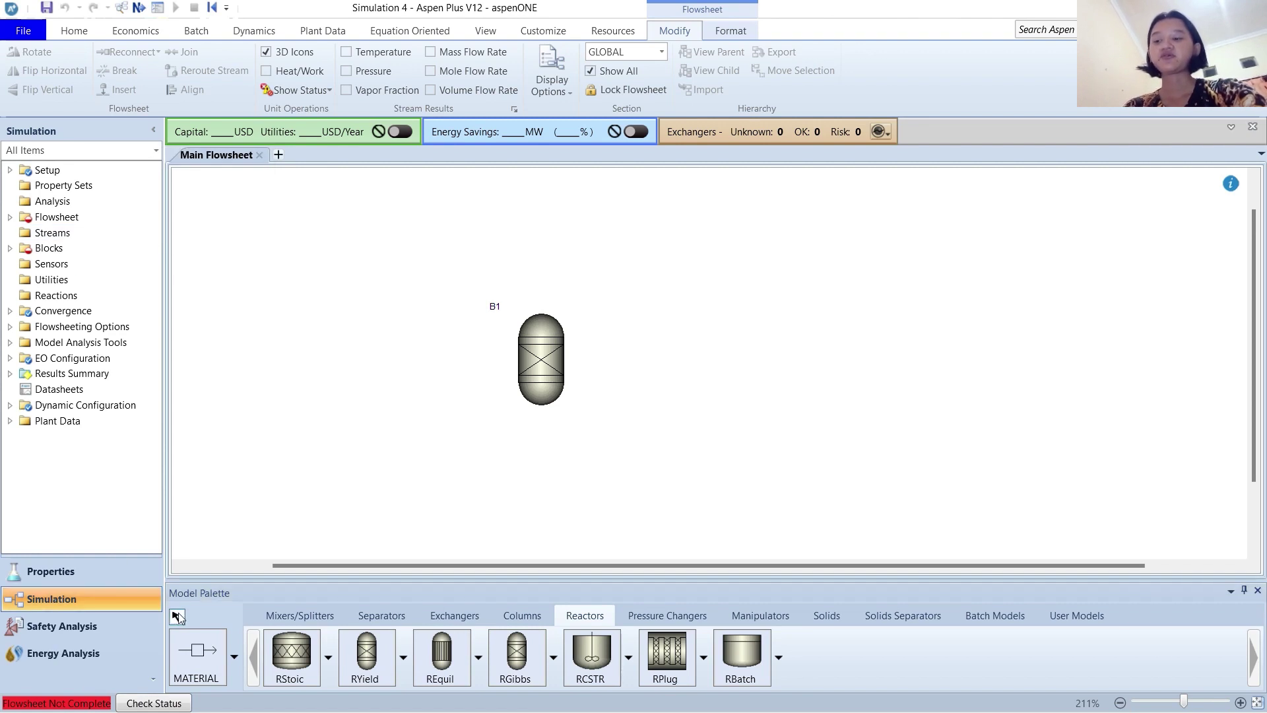
Connect a material feed stream to the RGibbs reactor's inlet and a material product stream to its outlet
{"action": "left_click", "coordinate": [209, 652]}
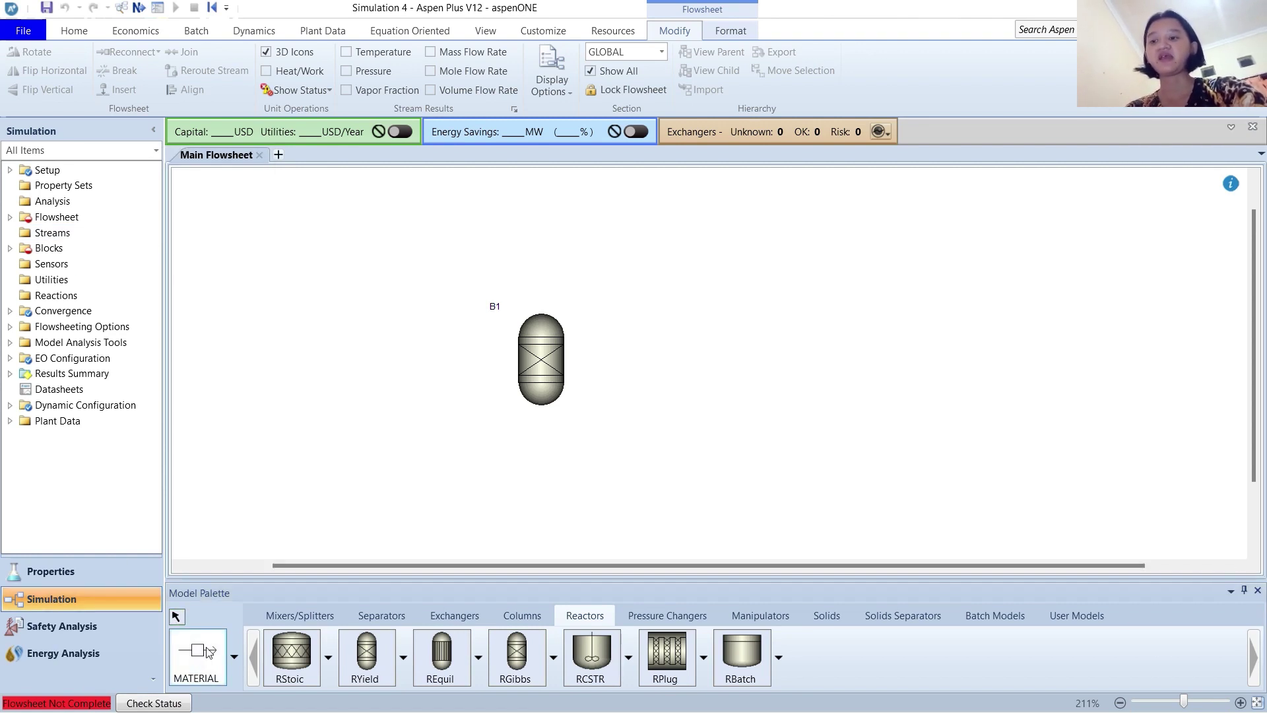
{"action": "left_click", "coordinate": [418, 374]}
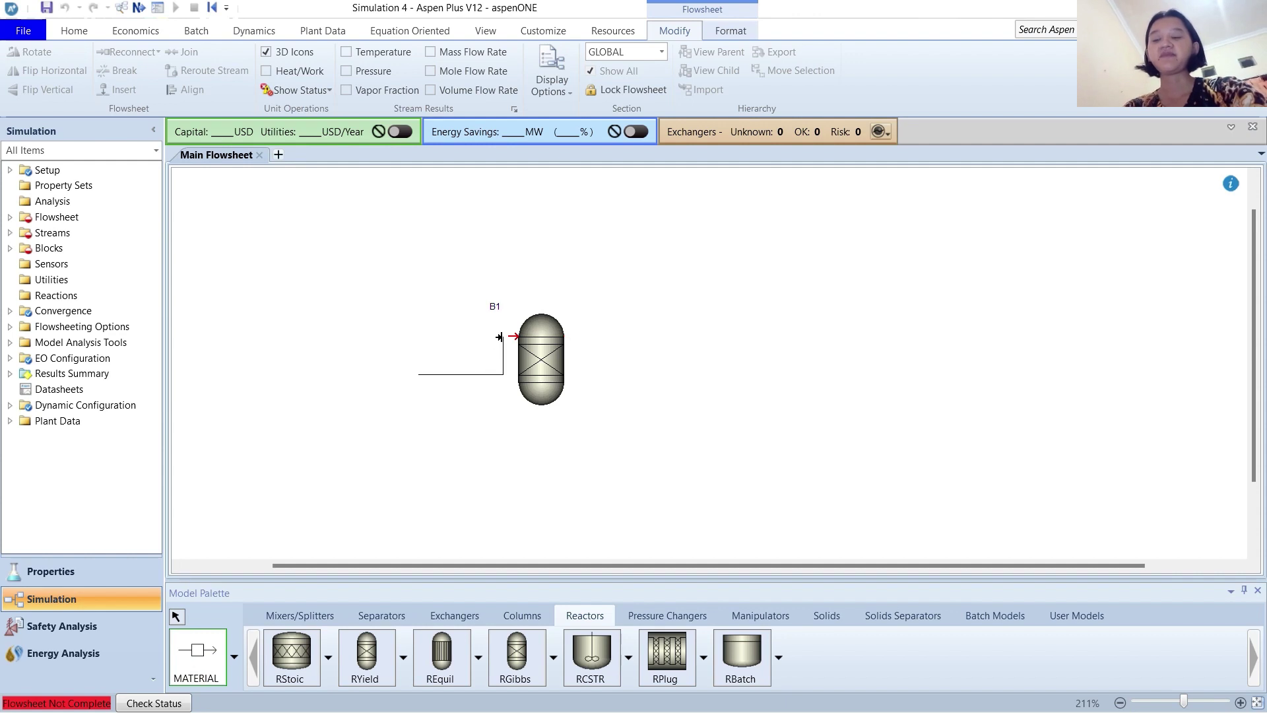
{"action": "left_click", "coordinate": [512, 337]}
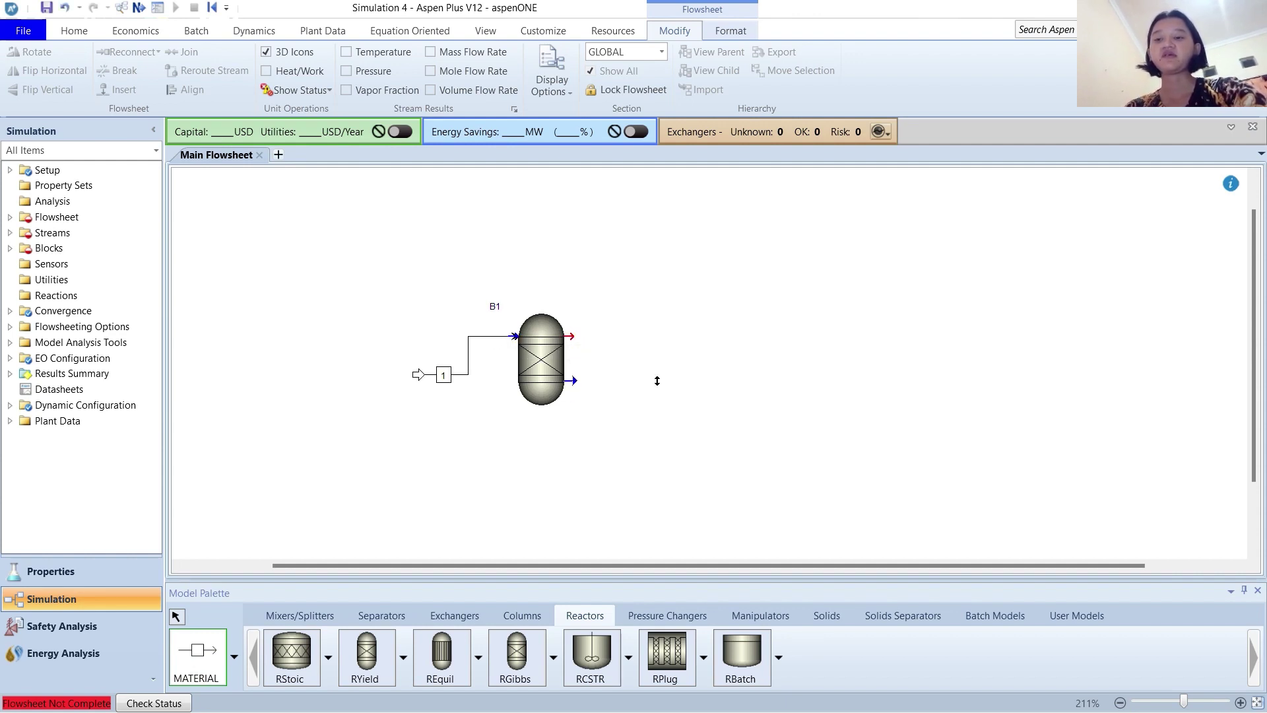
{"action": "left_click", "coordinate": [726, 383]}
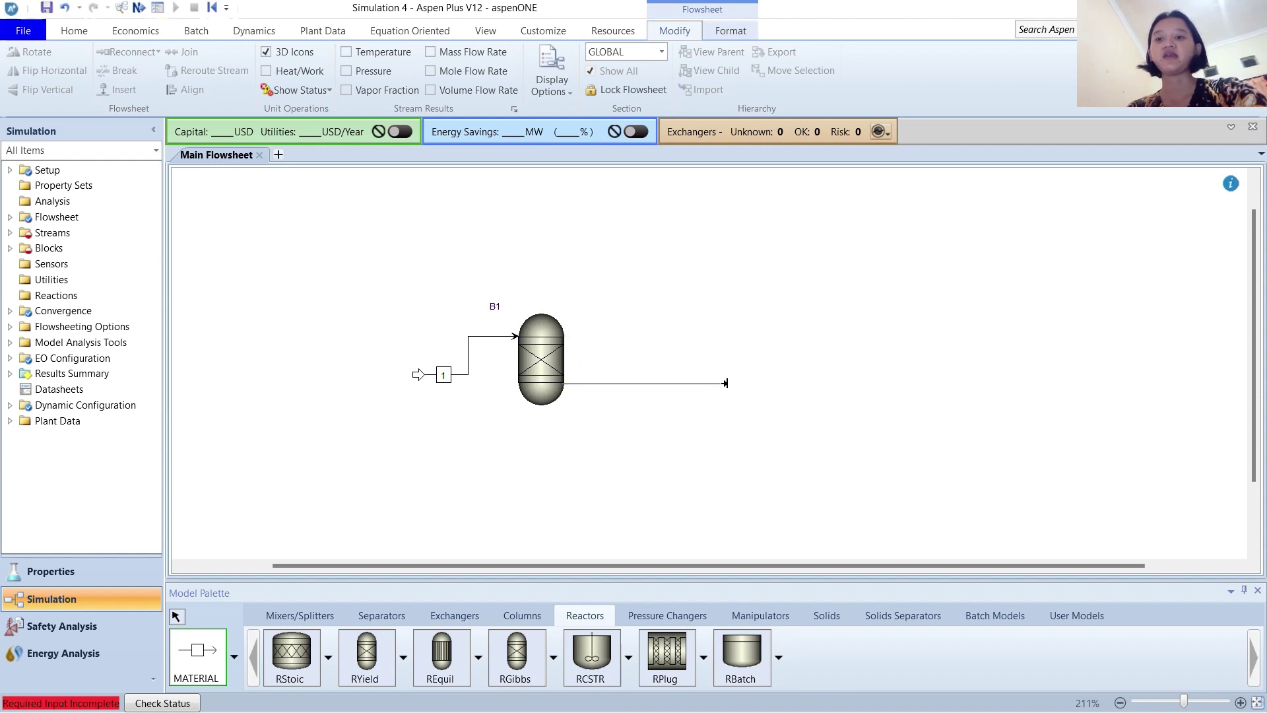
{"action": "left_click_drag", "start_coordinate": [726, 383], "coordinate": [623, 345]}
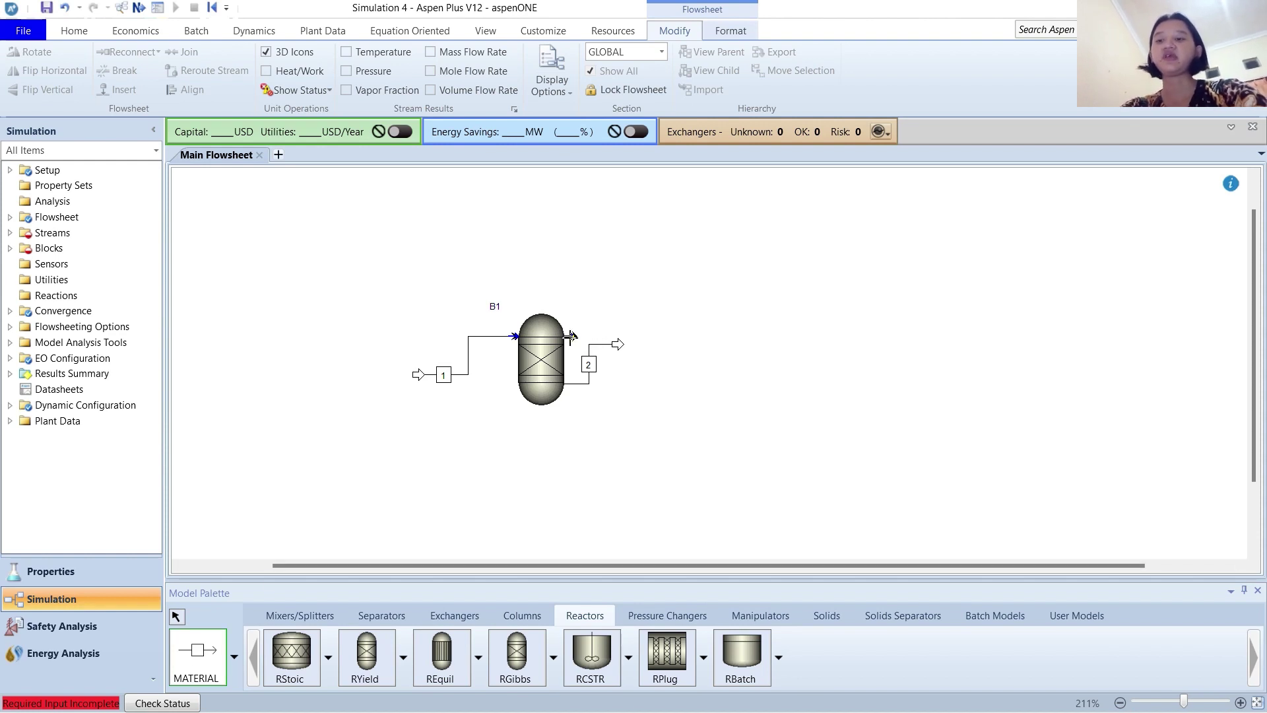
{"action": "left_click", "coordinate": [175, 617]}
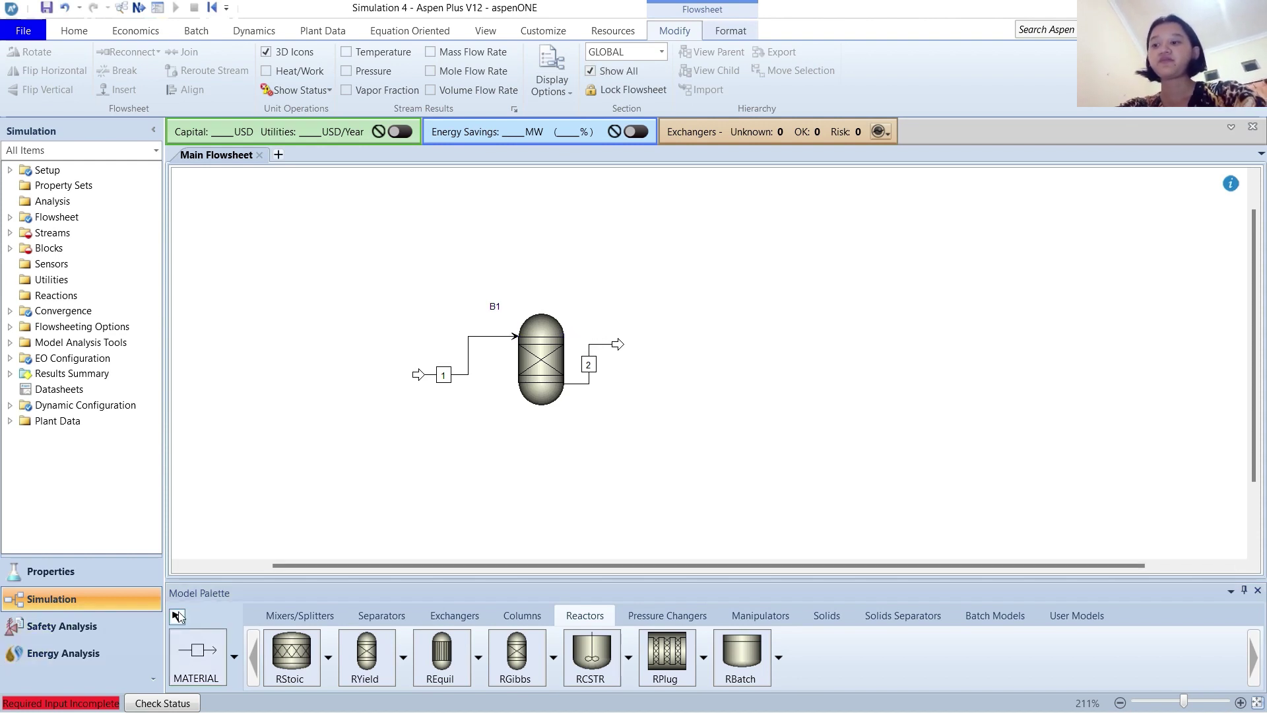
Set the RGibbs reactor's operating conditions to a pressure of 1 atm and a temperature of 10 C
{"action": "double_click", "coordinate": [547, 367]}
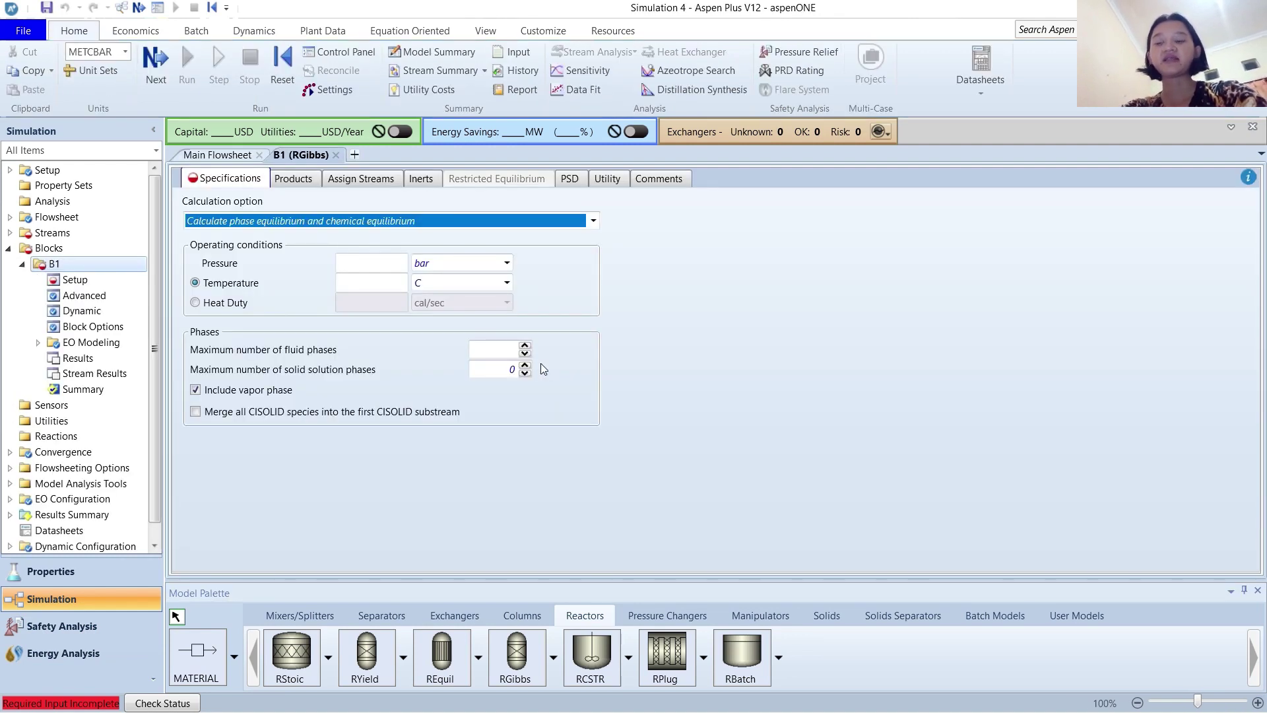
{"action": "left_click", "coordinate": [379, 264]}
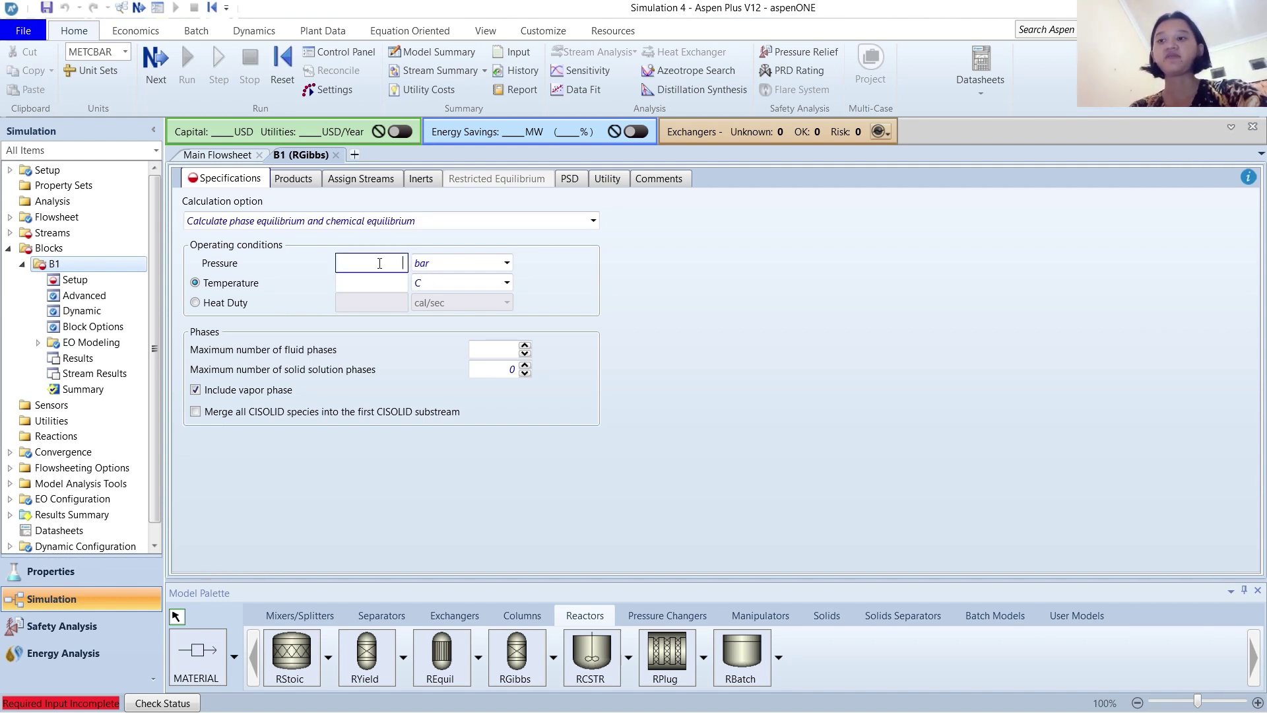
{"action": "left_click", "coordinate": [478, 262]}
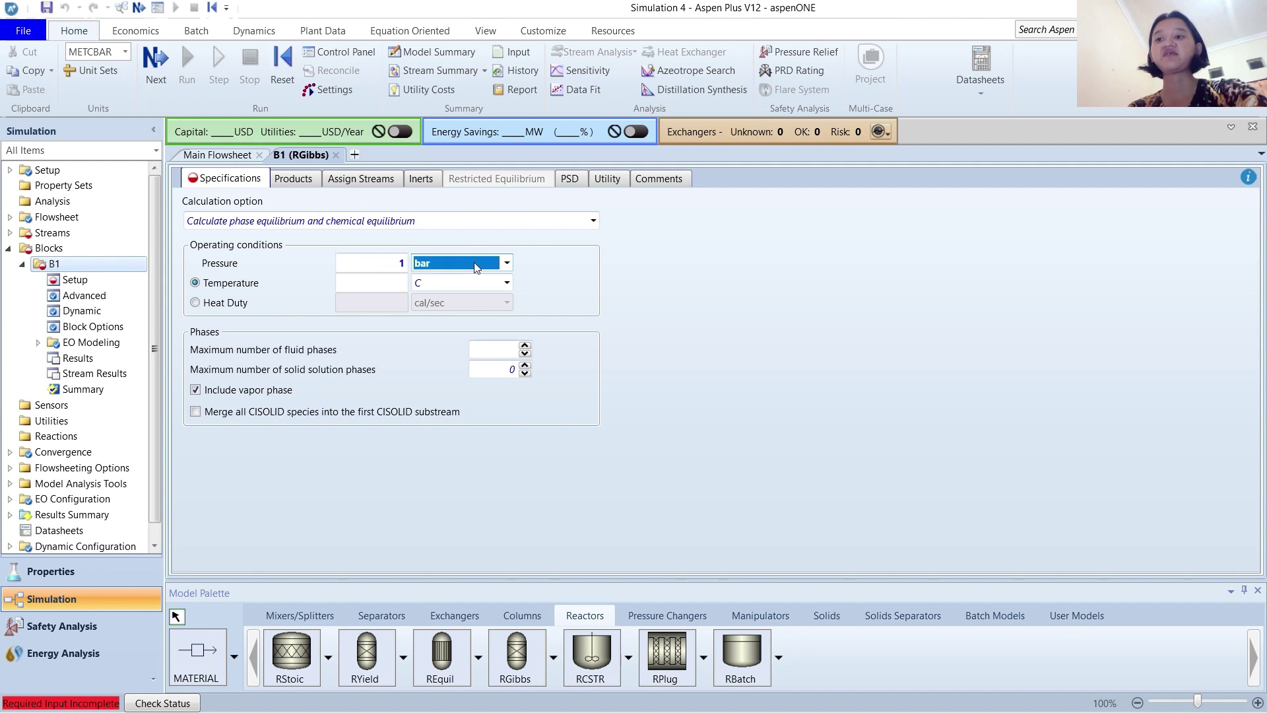
{"action": "left_click", "coordinate": [507, 263]}
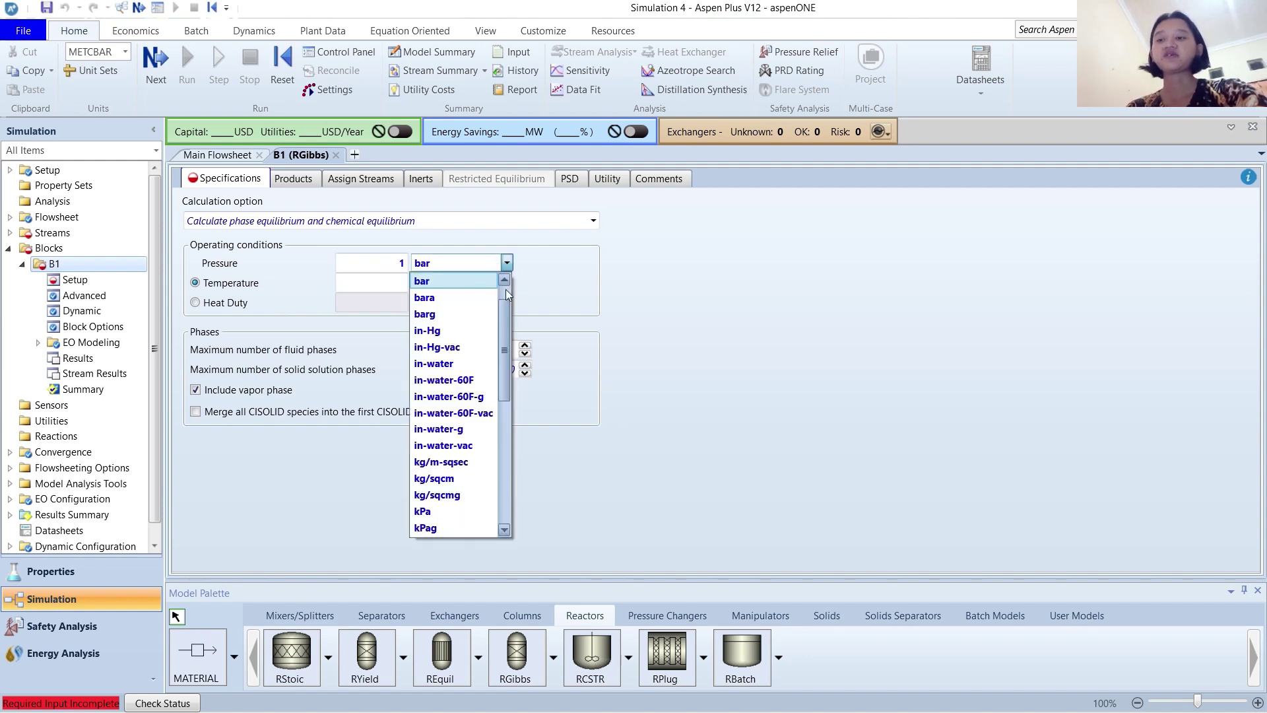
{"action": "left_click", "coordinate": [504, 280]}
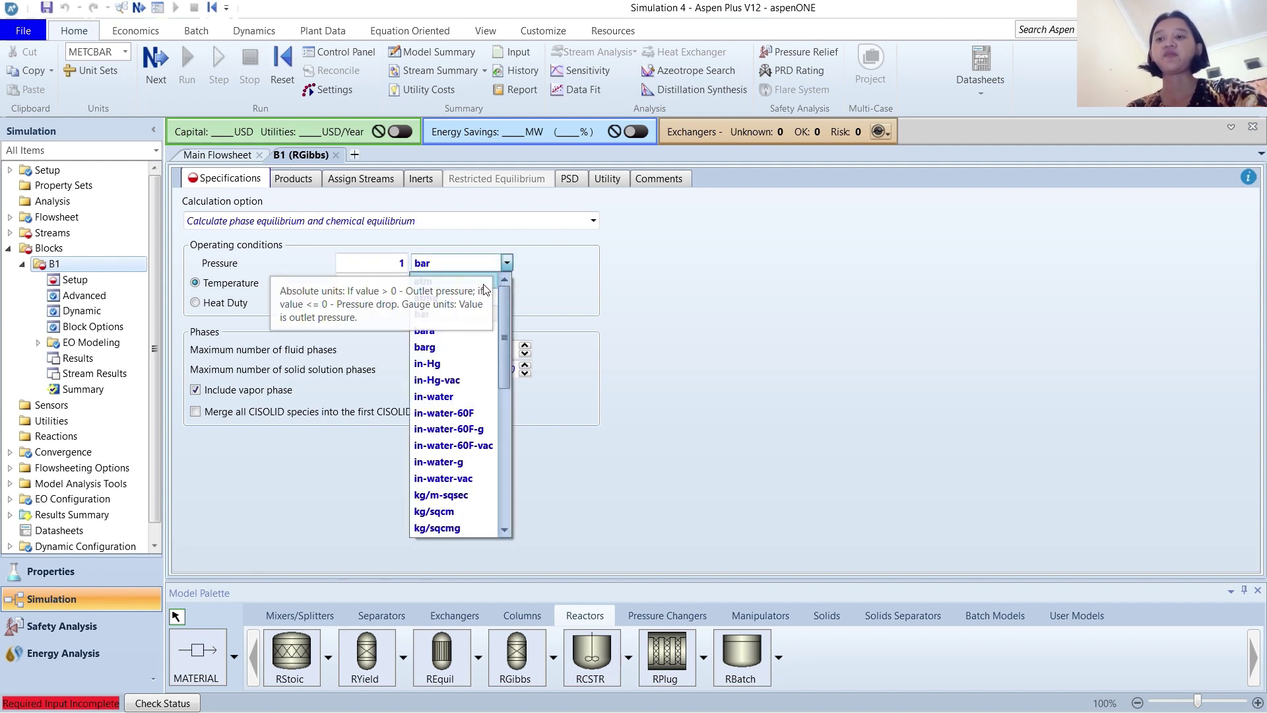
{"action": "left_click", "coordinate": [484, 284]}
{"action": "left_click", "coordinate": [385, 284]}
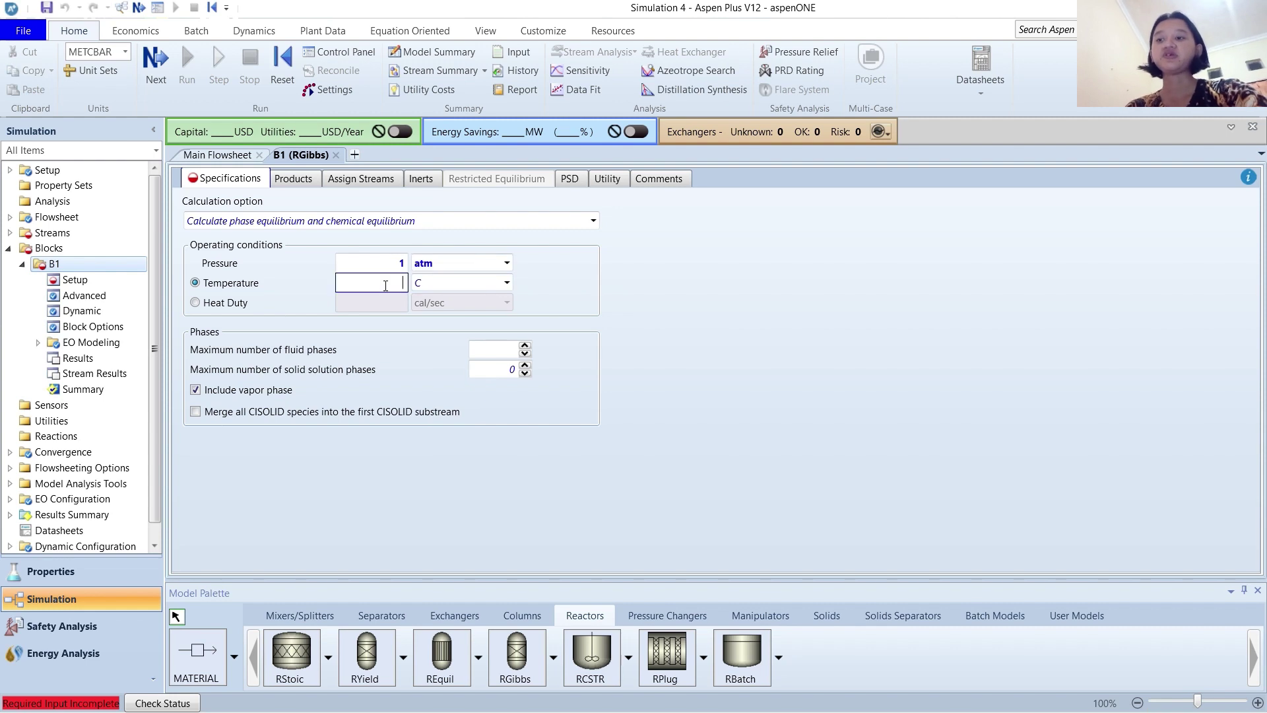
{"action": "type", "text": "10"}
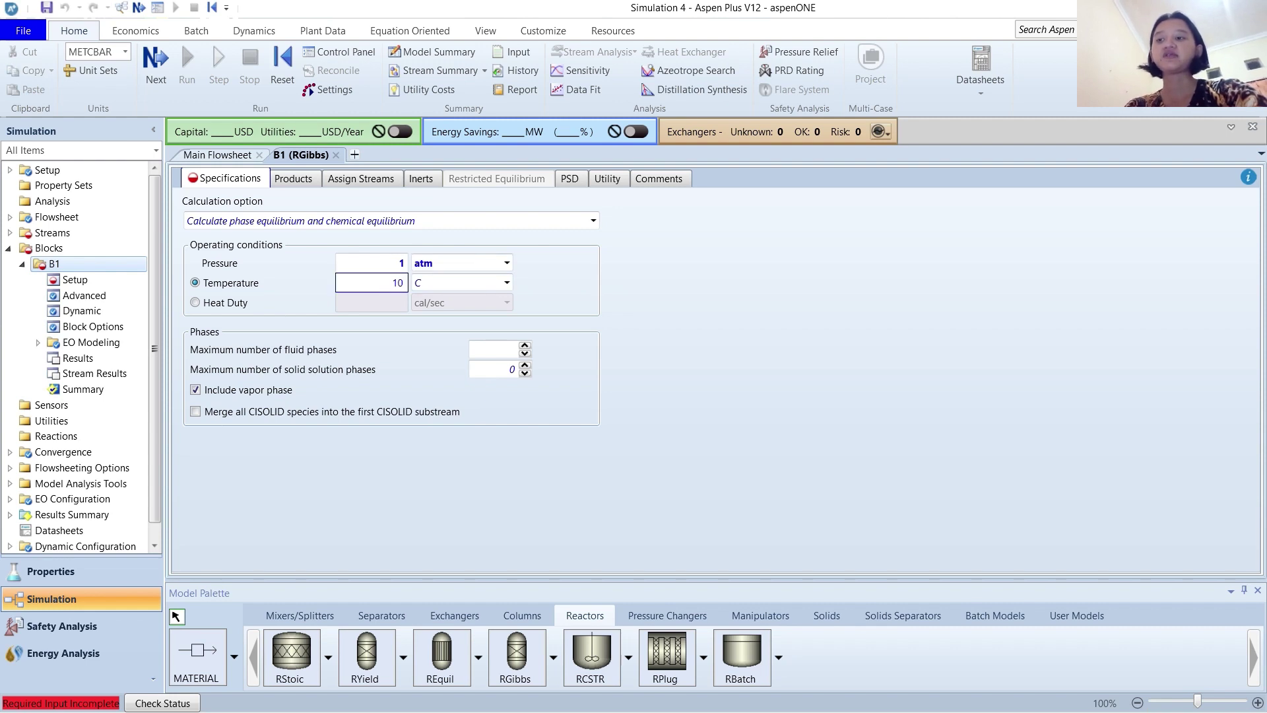
{"action": "left_click", "coordinate": [772, 401]}
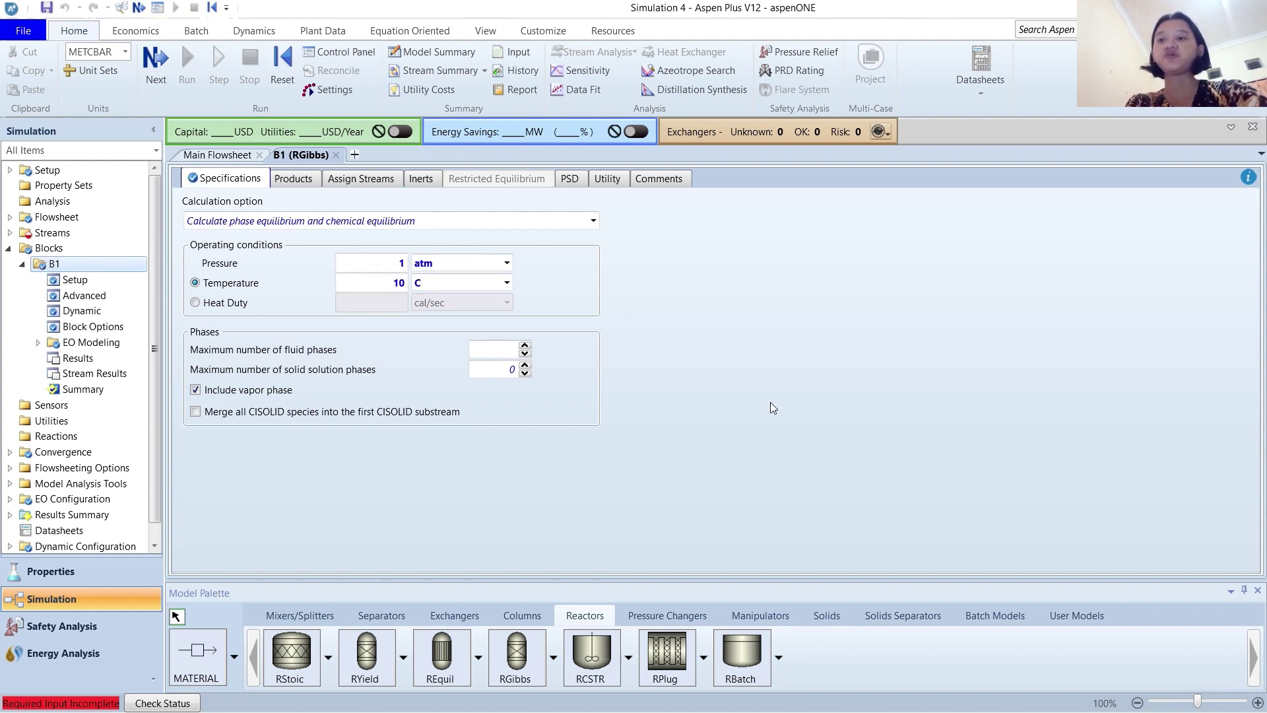
{"action": "left_click", "coordinate": [502, 349]}
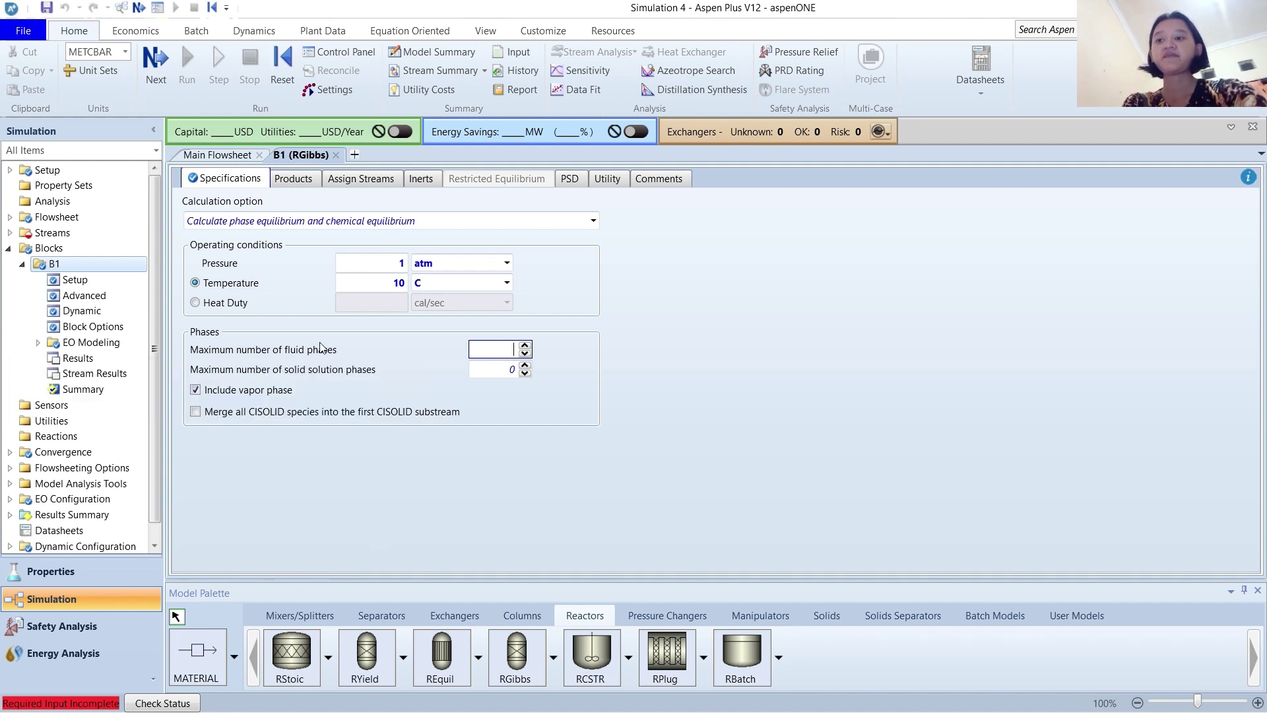
Set the RGibbs reactor's maximum number of fluid phases to 2
{"action": "mouse_move", "coordinate": [320, 348]}
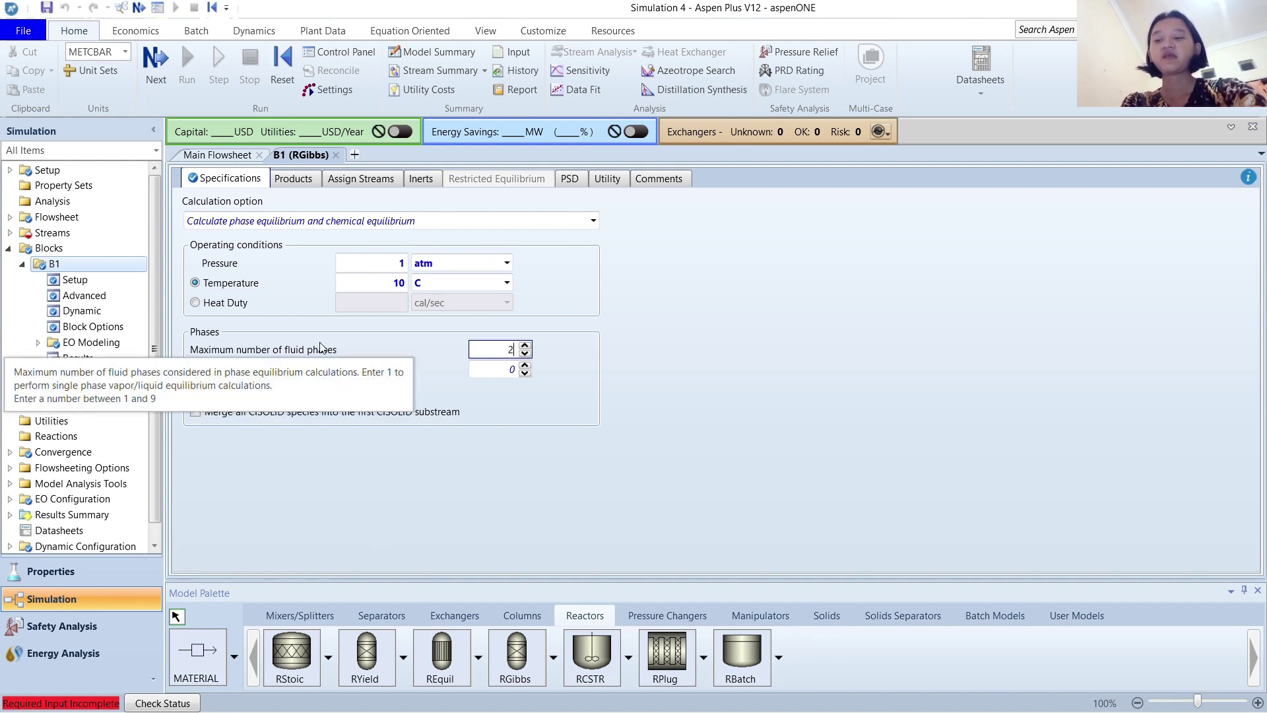
{"action": "left_click", "coordinate": [814, 469]}
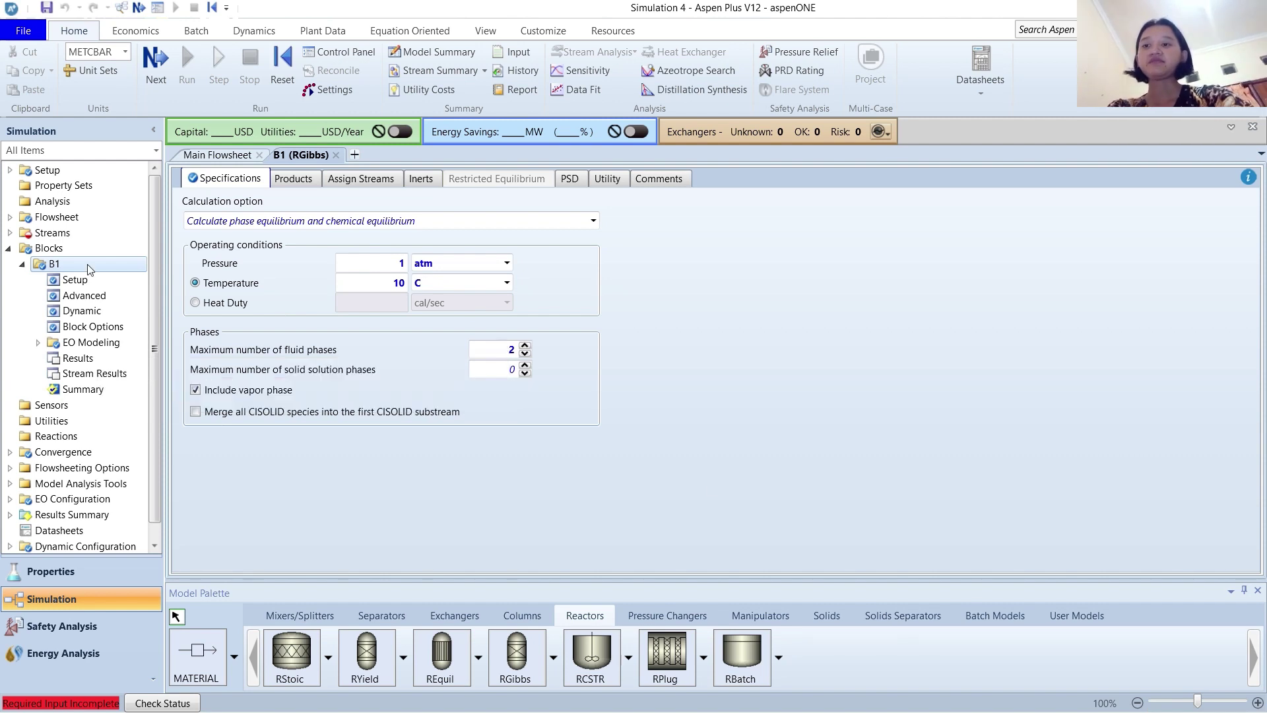
Open the input of feed stream 1 and set its temperature to 10 C and its pressure to 1 atm
{"action": "left_click", "coordinate": [53, 233]}
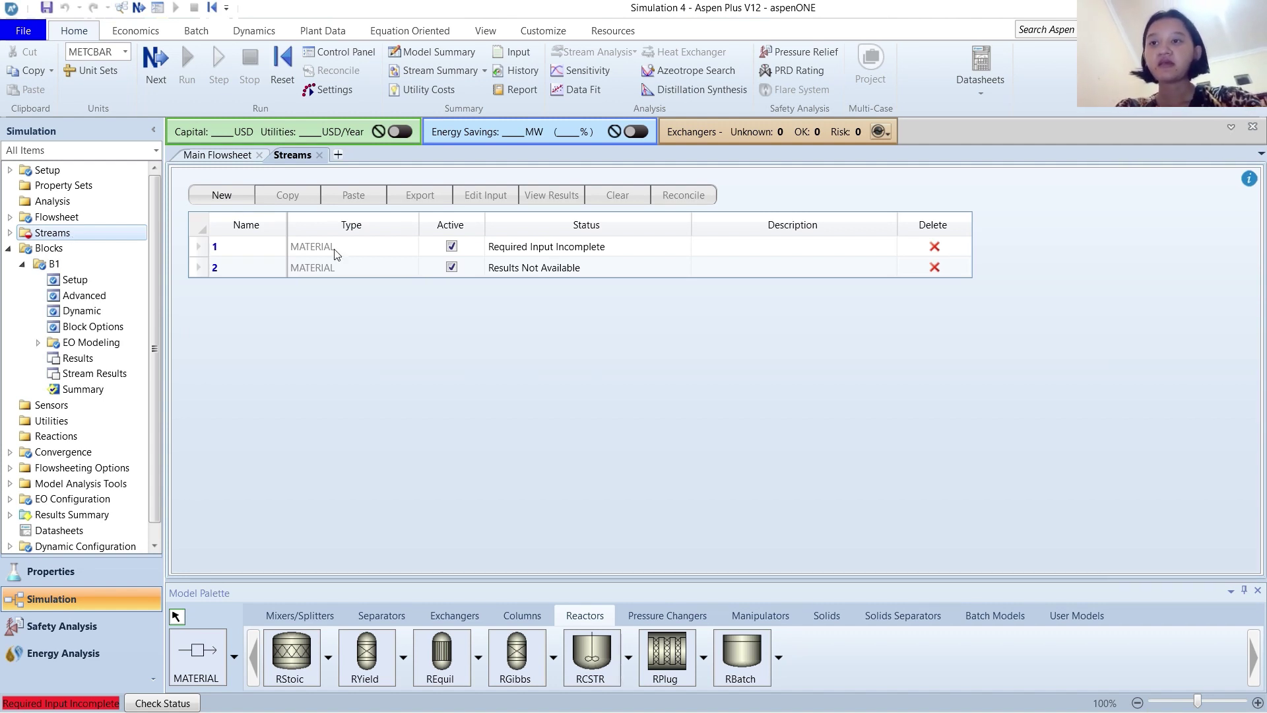
{"action": "left_click", "coordinate": [9, 234]}
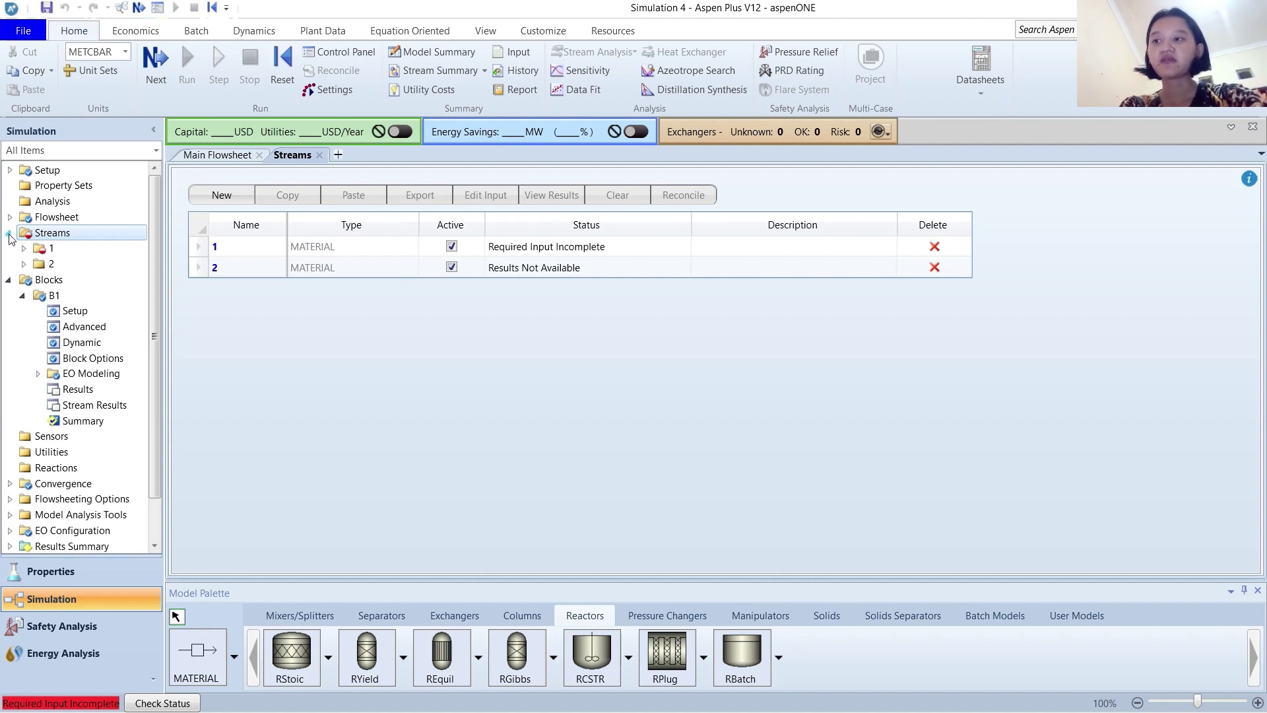
{"action": "double_click", "coordinate": [56, 248]}
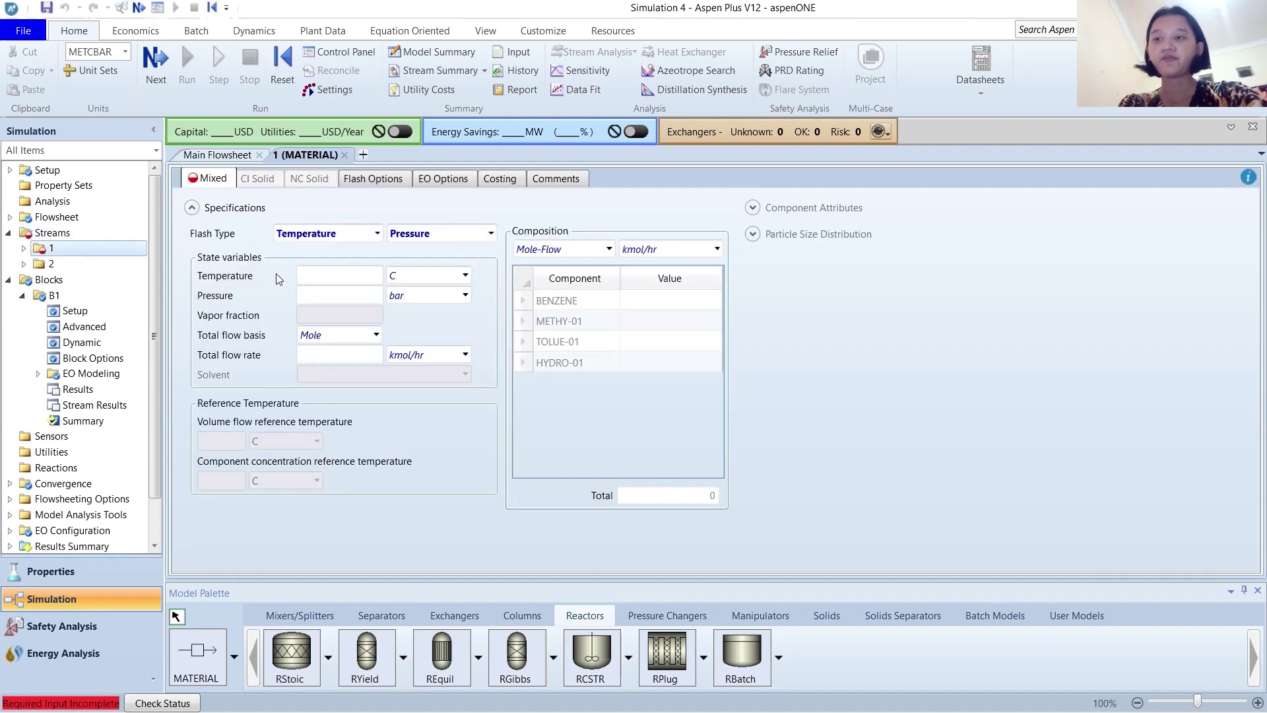
{"action": "left_click", "coordinate": [330, 273]}
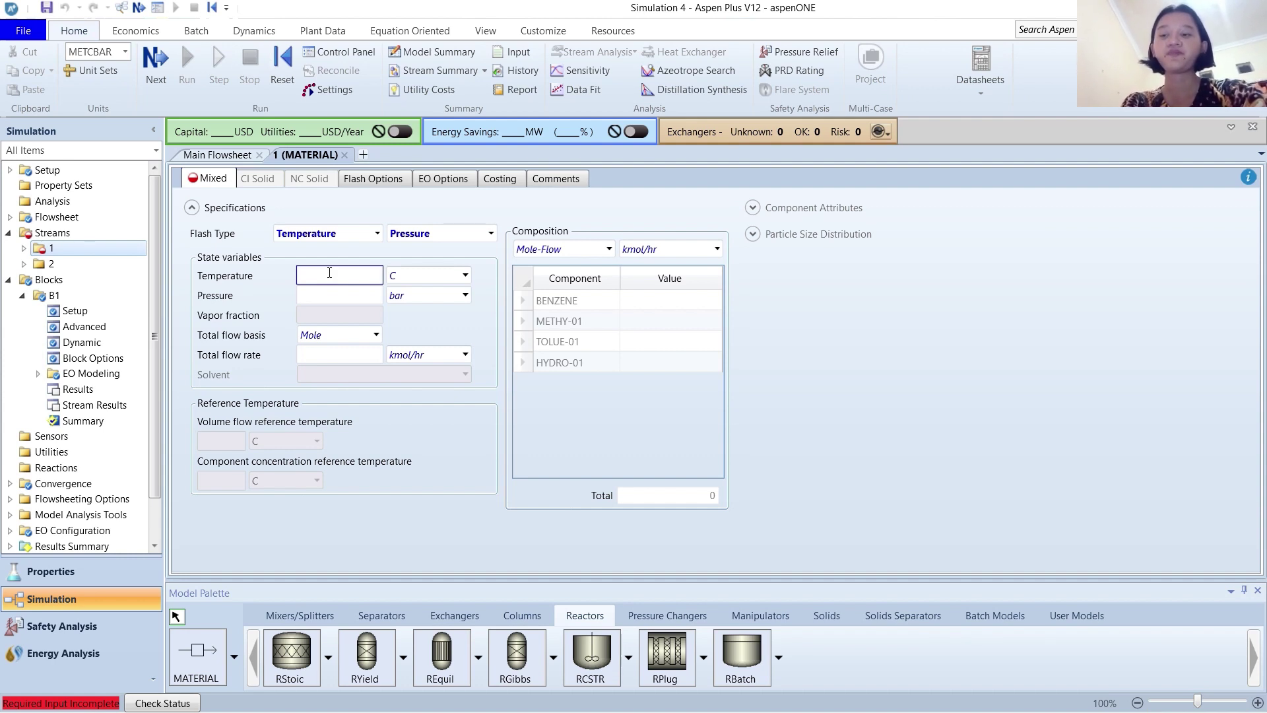
{"action": "type", "text": "10"}
{"action": "left_click", "coordinate": [376, 295]}
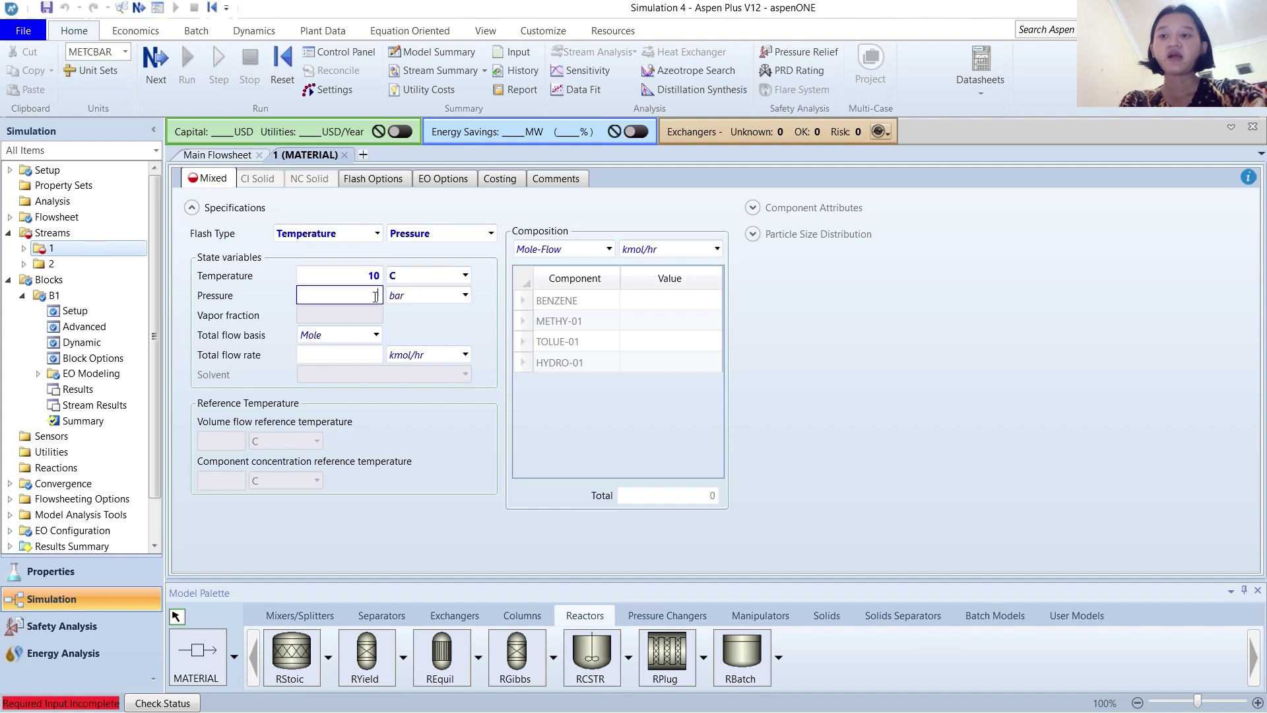
{"action": "type", "text": "1"}
{"action": "left_click", "coordinate": [436, 297]}
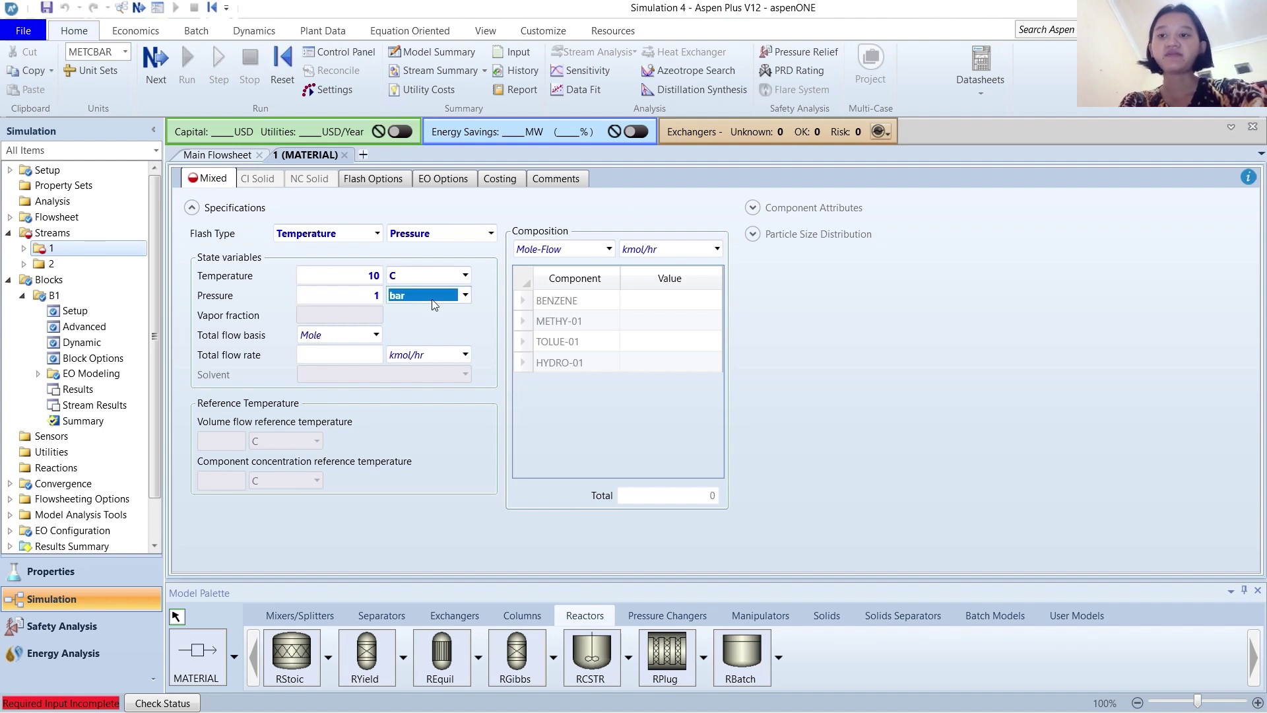
{"action": "left_click", "coordinate": [464, 295]}
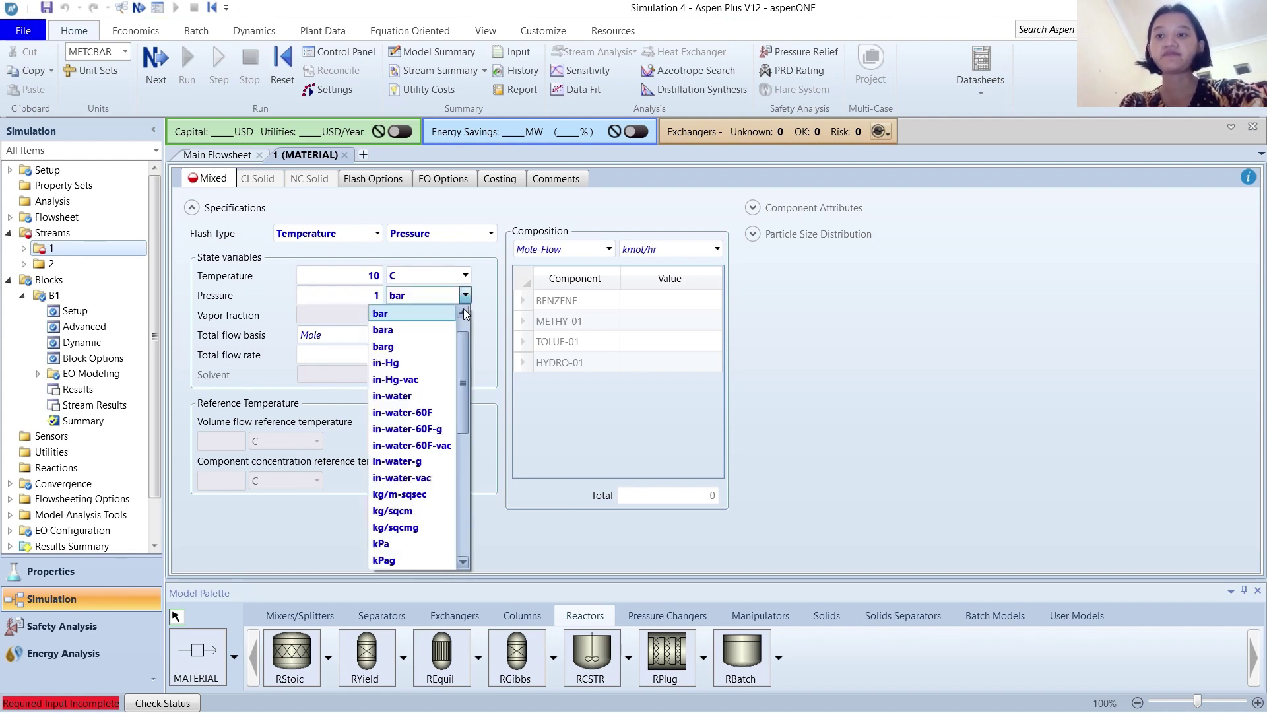
{"action": "left_click", "coordinate": [463, 310]}
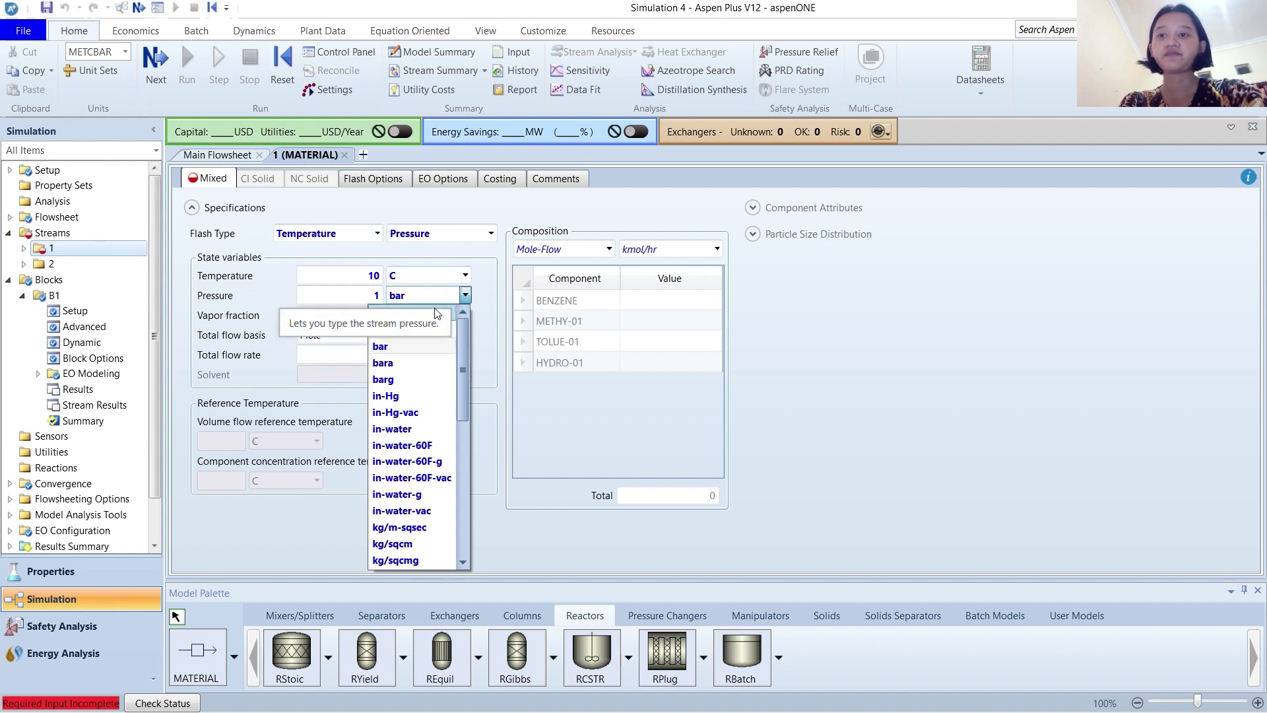
{"action": "left_click", "coordinate": [435, 313]}
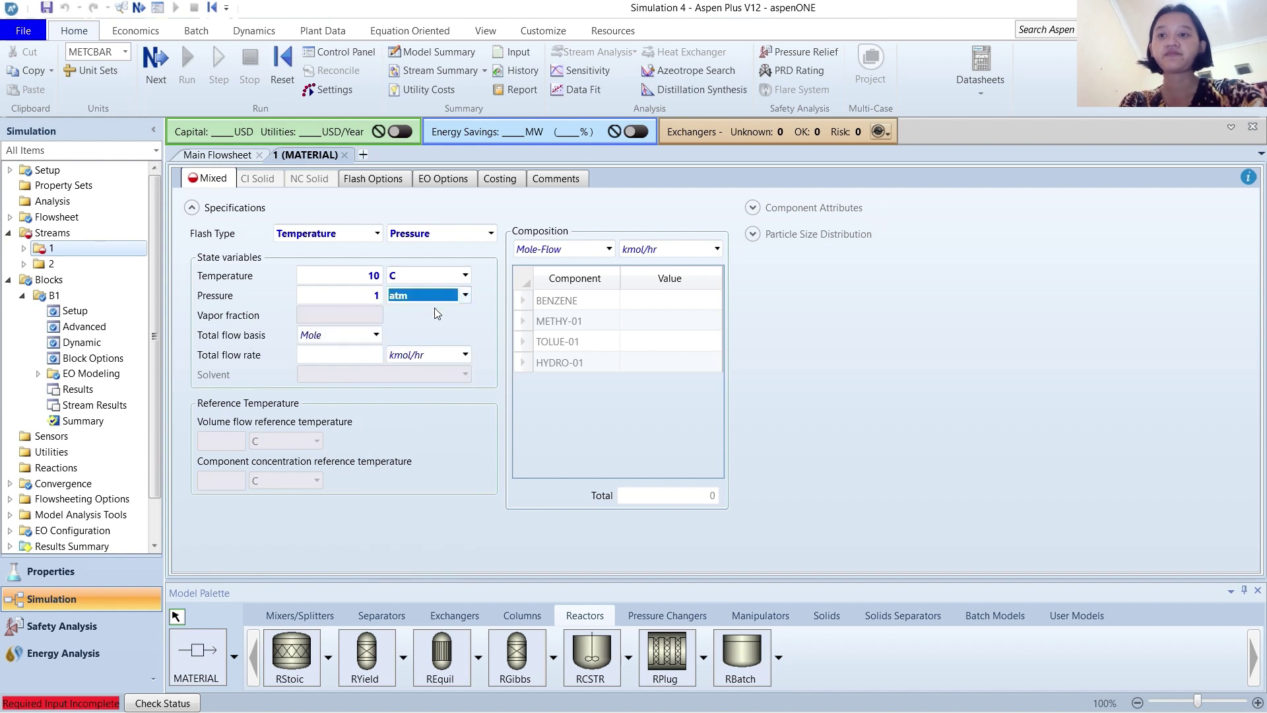
Give feed stream 1 a total flow of 100 kmol/hr, with mole flows of 50 kmol/hr for BENZENE and 50 kmol/hr for METHY-01
{"action": "left_click", "coordinate": [350, 357]}
{"action": "type", "text": "100"}
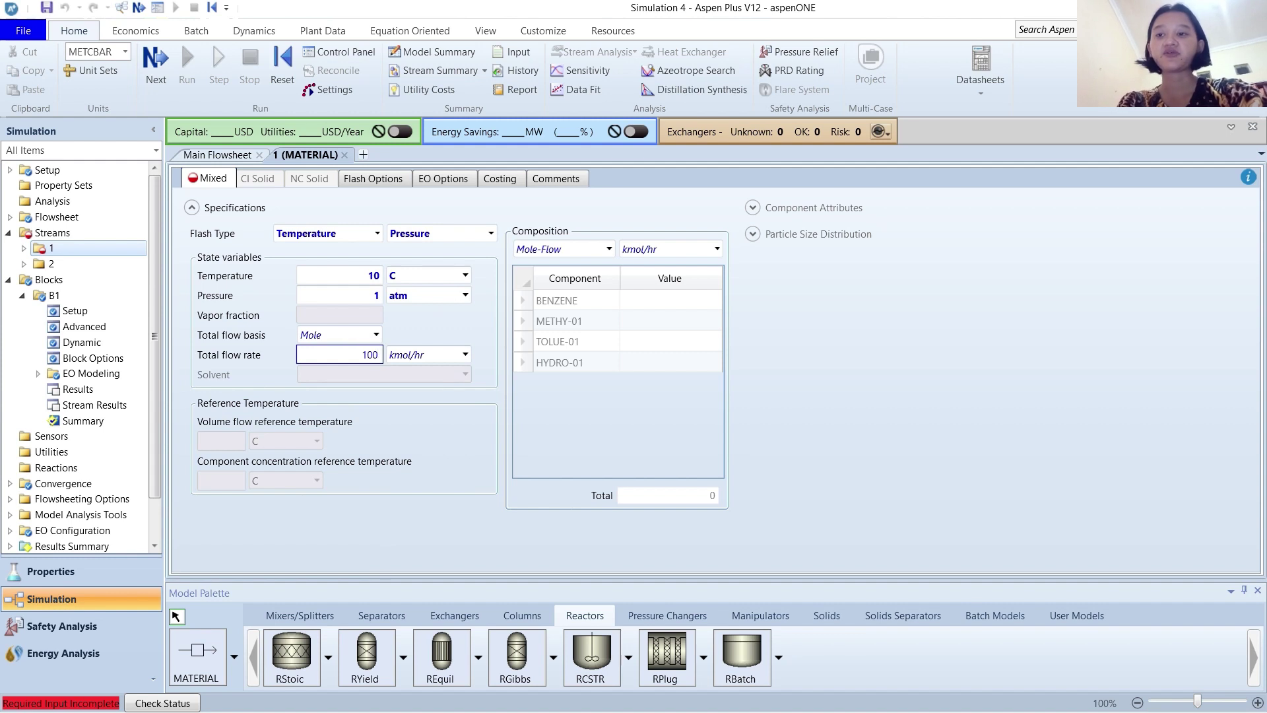
{"action": "left_click", "coordinate": [665, 308]}
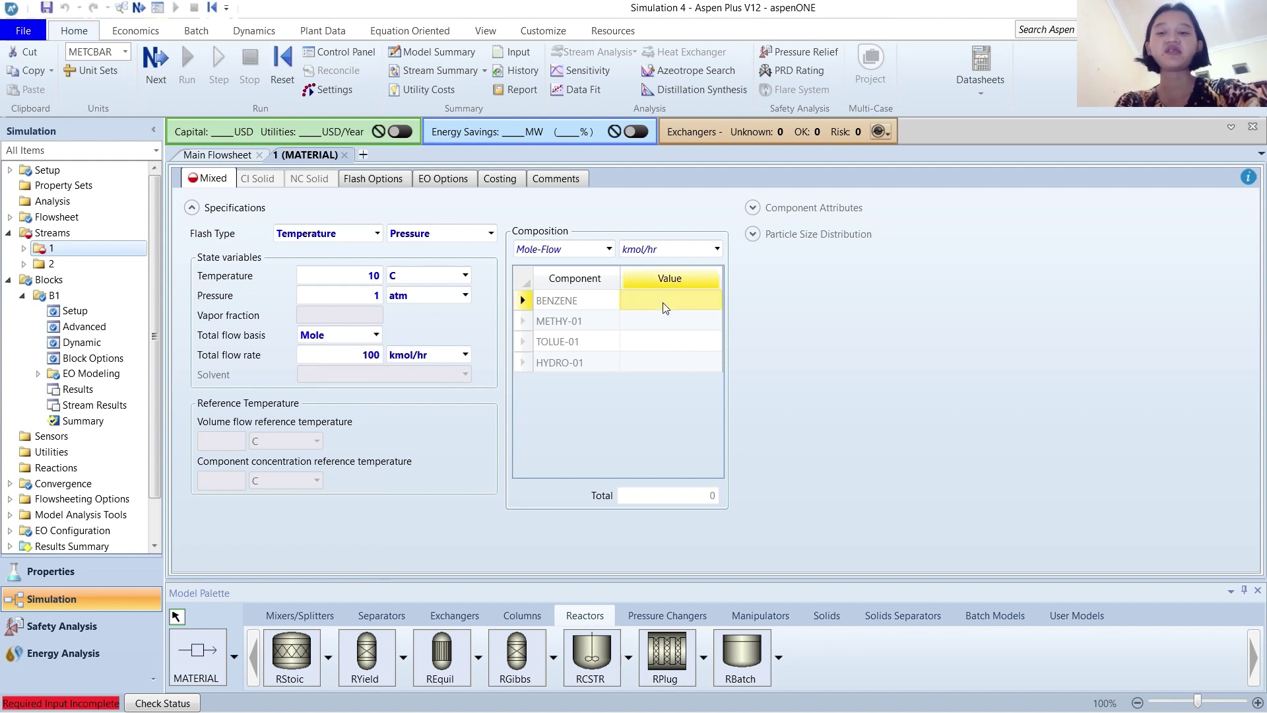
{"action": "type", "text": "554"}
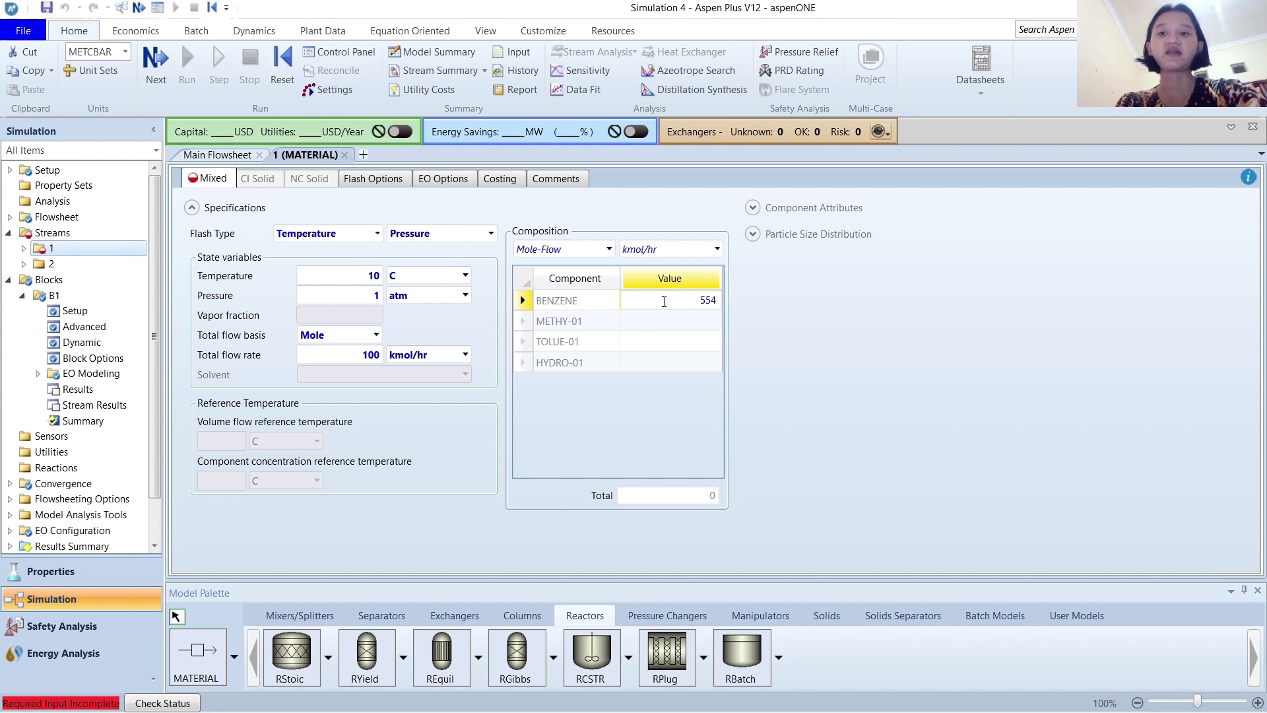
{"action": "key", "text": "BackSpace"}
{"action": "key", "text": "BackSpace"}
{"action": "type", "text": "0"}
{"action": "key", "text": "Return"}
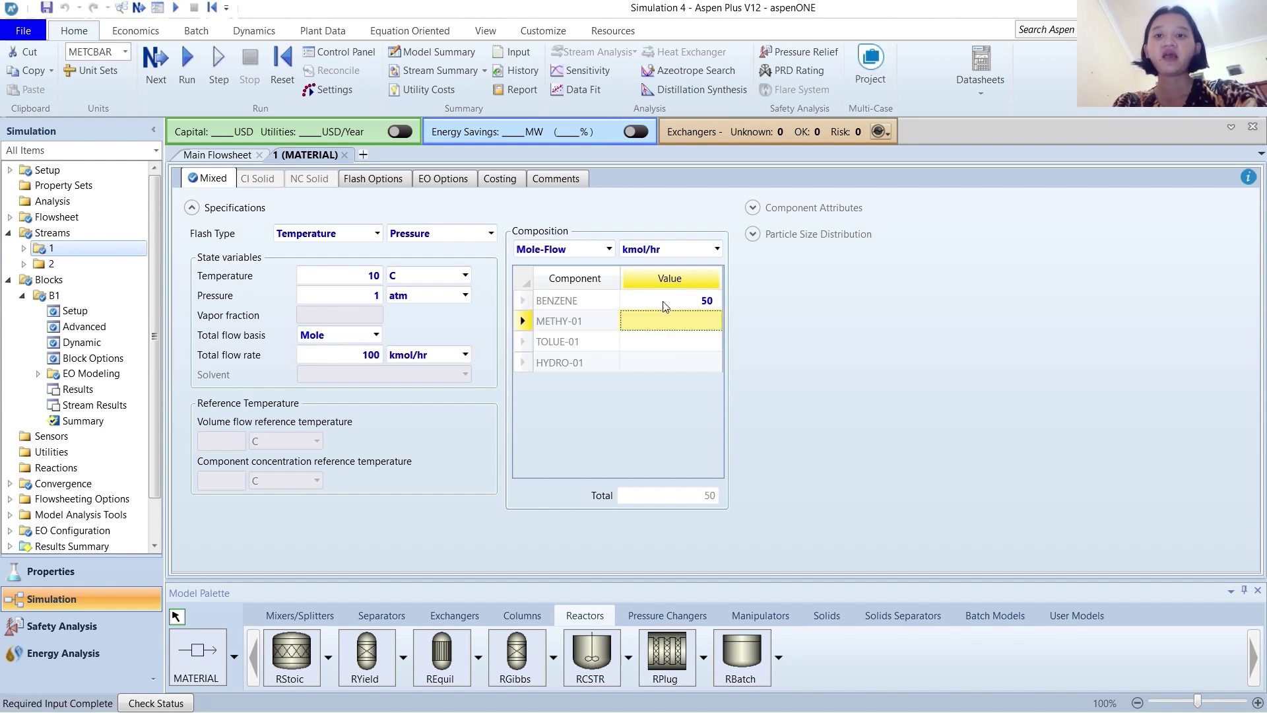
{"action": "type", "text": "50"}
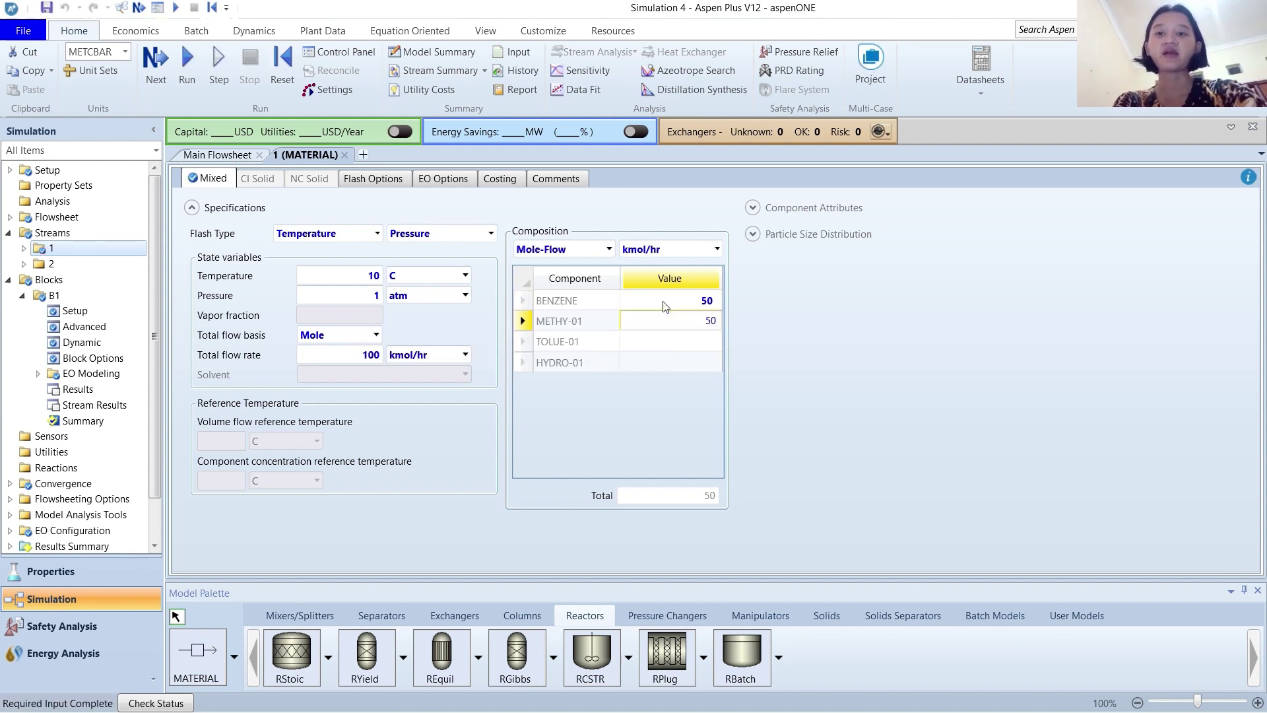
{"action": "key", "text": "Return"}
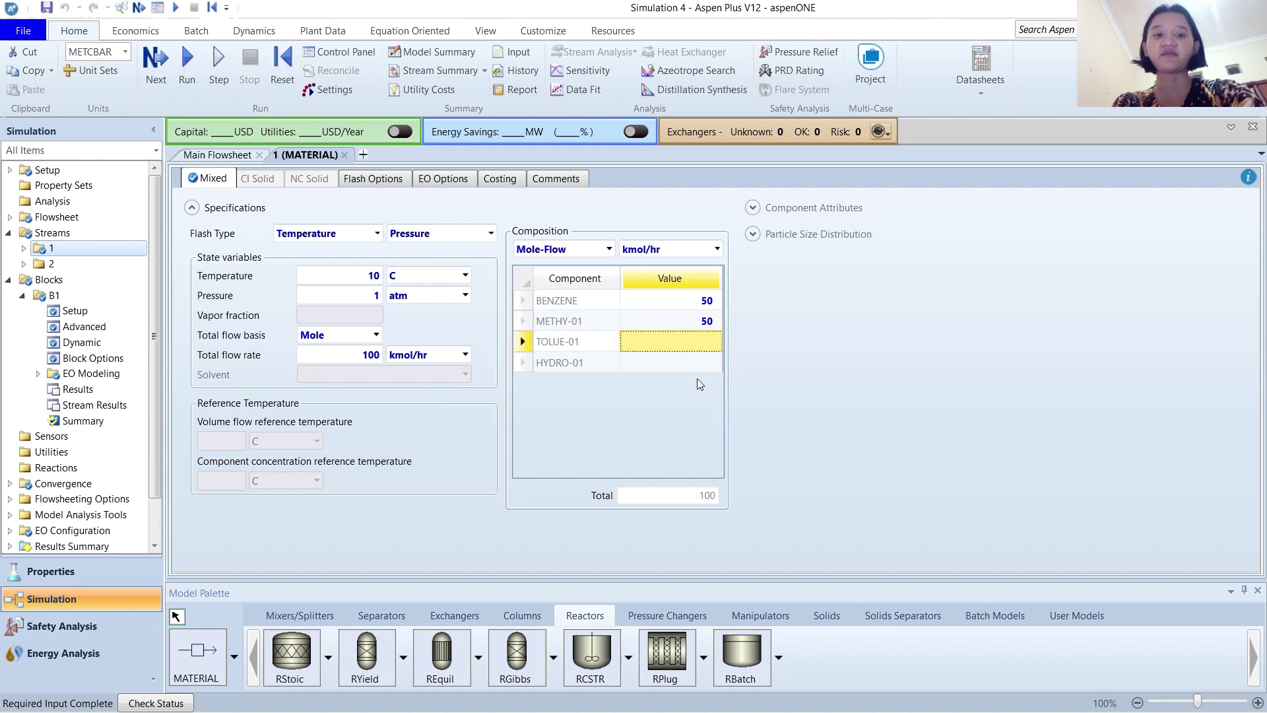
{"action": "left_click", "coordinate": [835, 462]}
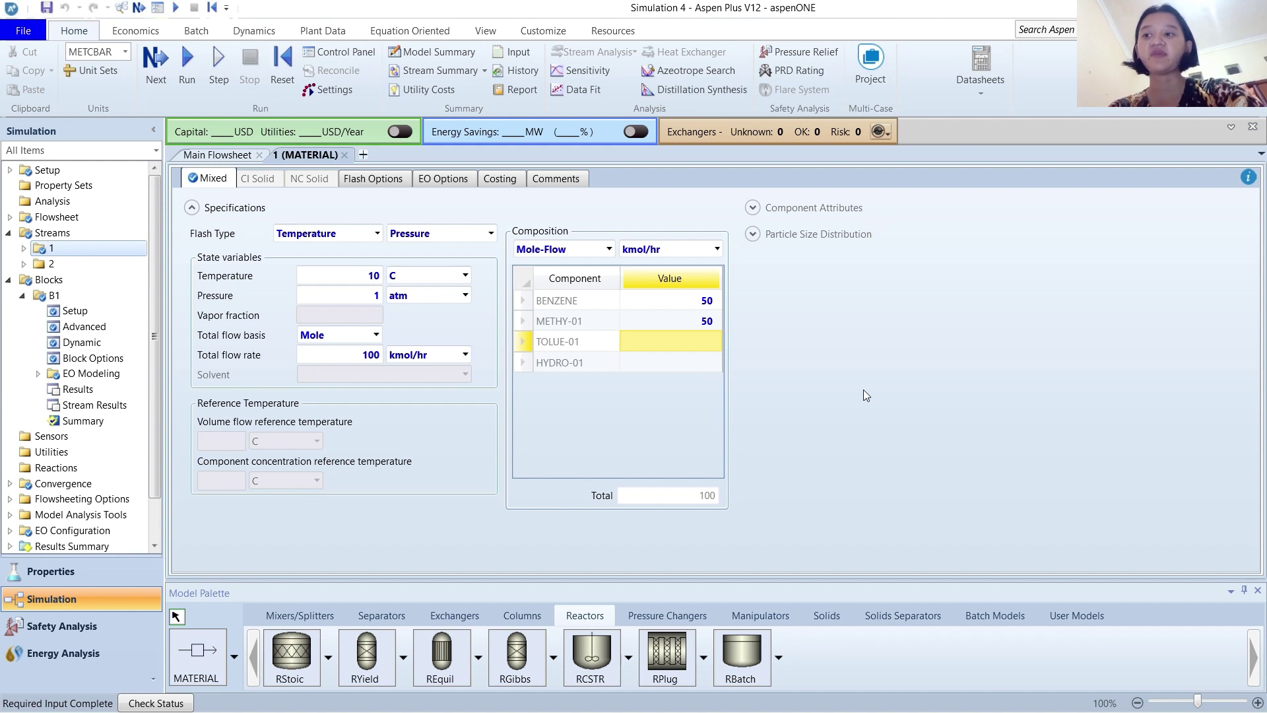
Run the simulation and return to the main flowsheet
{"action": "left_click", "coordinate": [187, 63]}
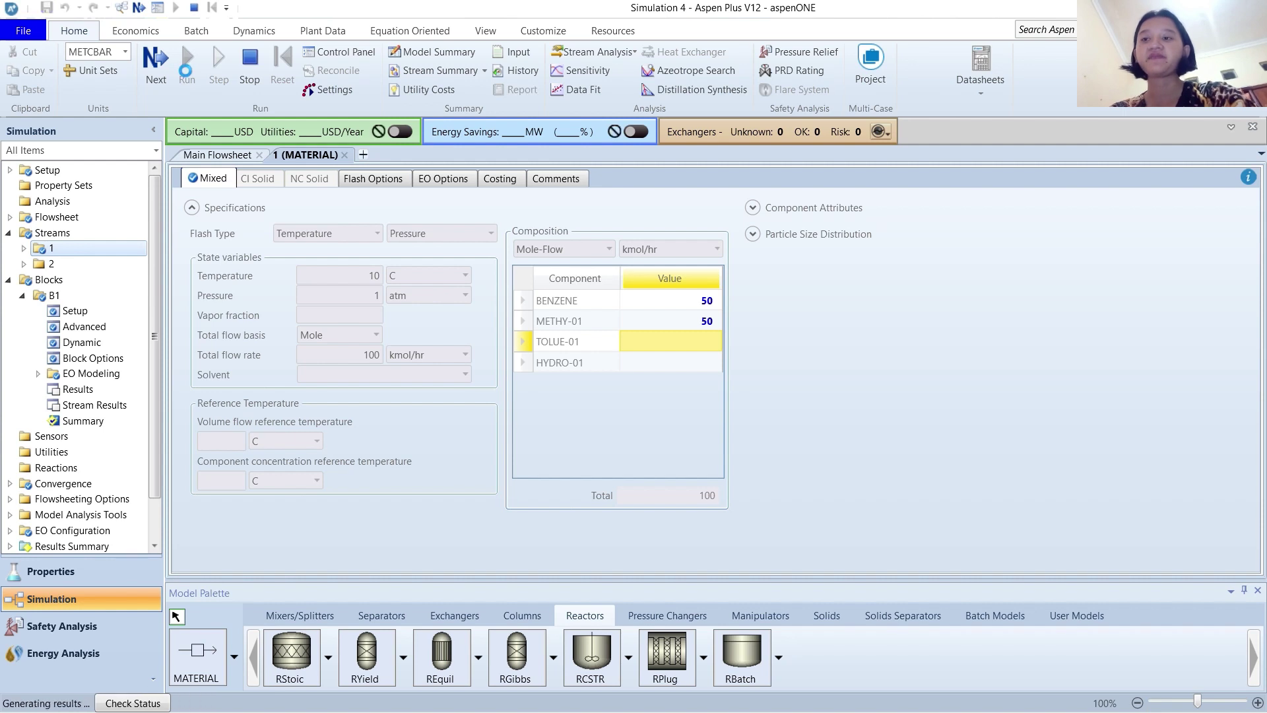
{"action": "left_click", "coordinate": [235, 157]}
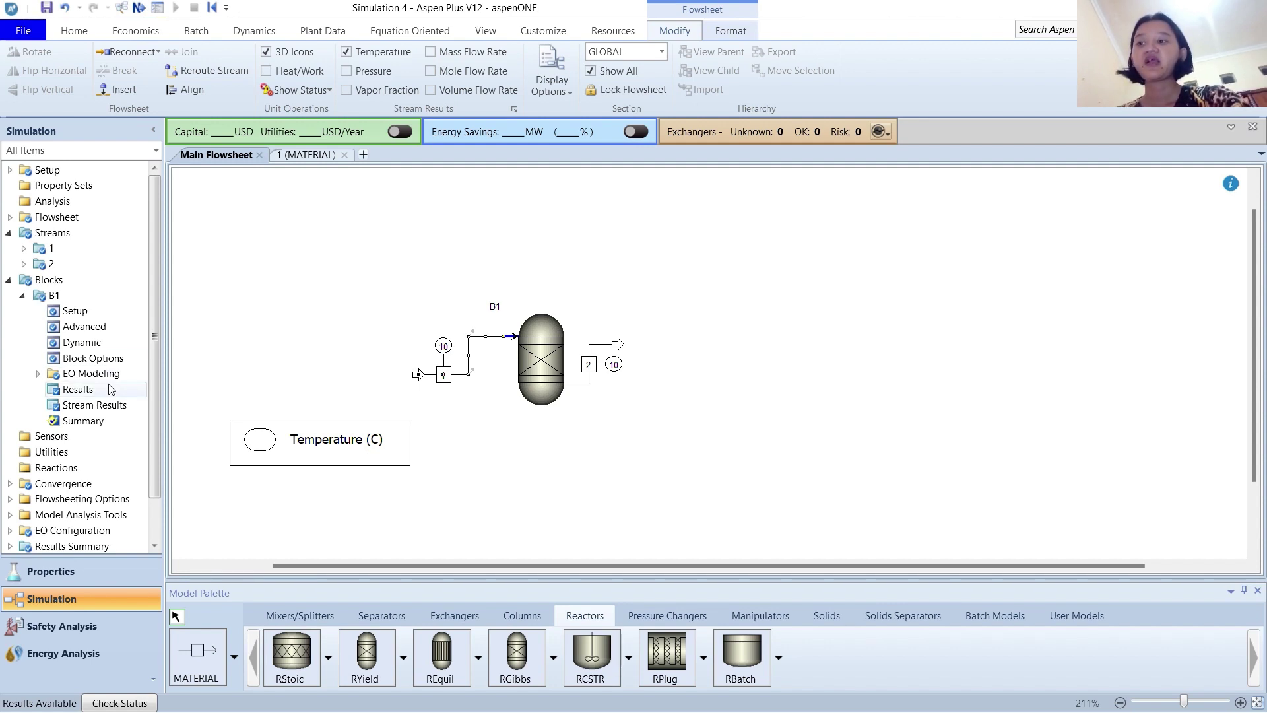
Open the results of reactor B1 and display its heat duty and net heat duty in kJ/hr
{"action": "double_click", "coordinate": [77, 390]}
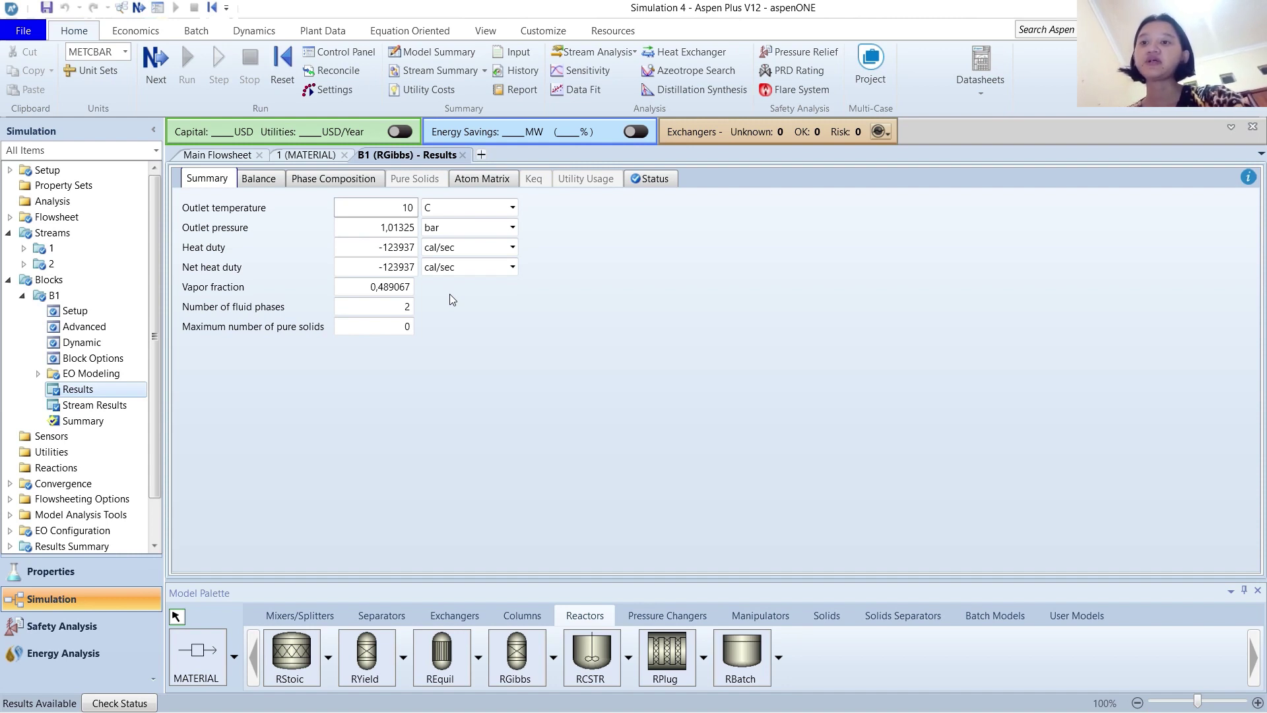
{"action": "left_click", "coordinate": [512, 247]}
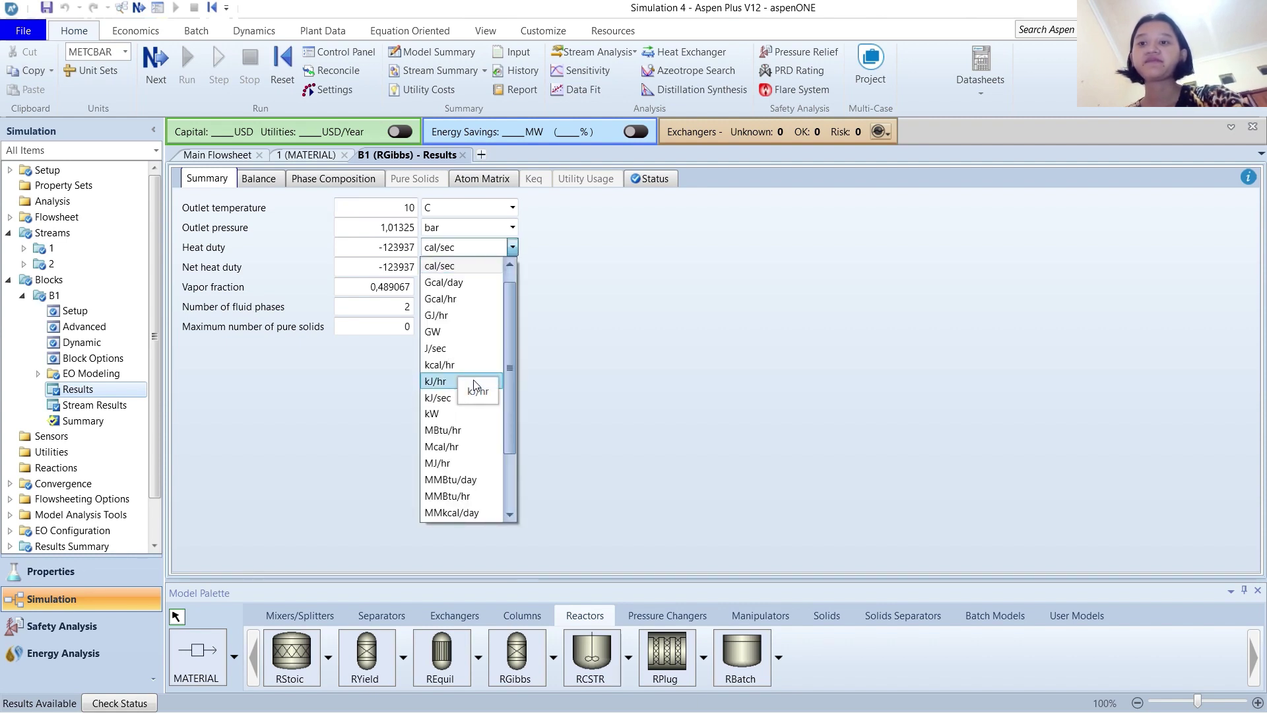
{"action": "left_click", "coordinate": [474, 384]}
{"action": "left_click", "coordinate": [514, 266]}
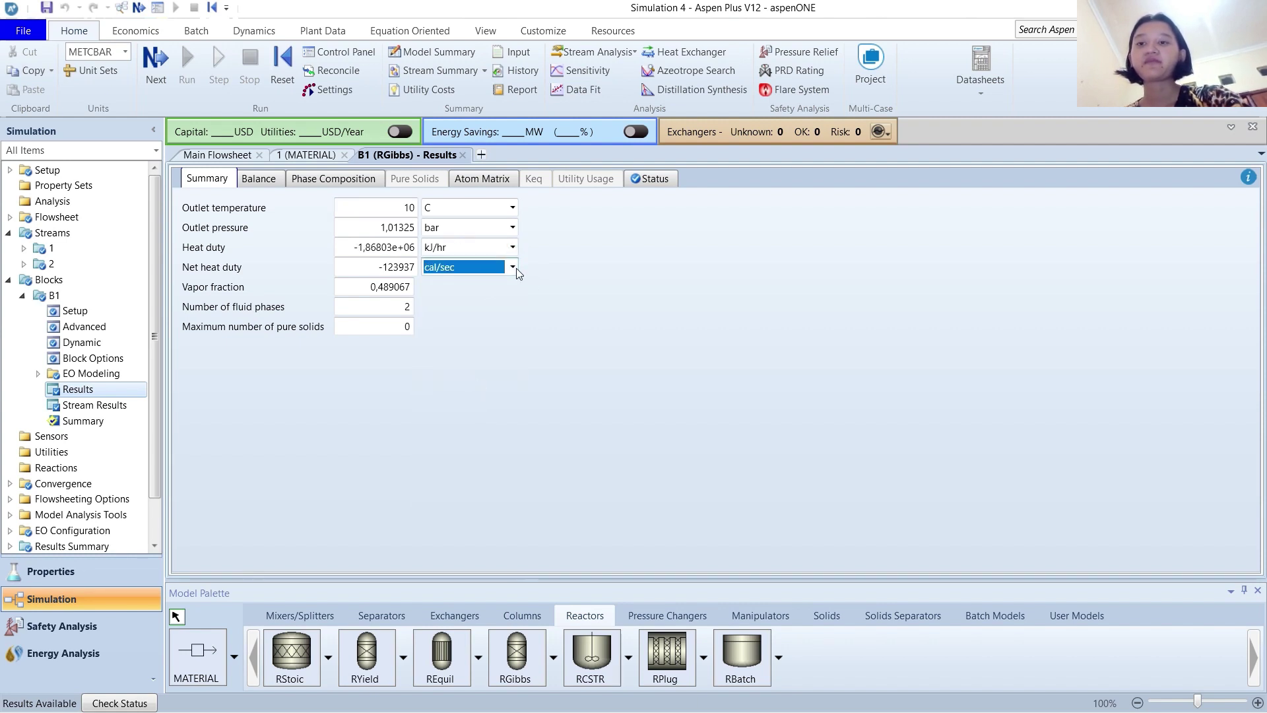
{"action": "left_click", "coordinate": [482, 400]}
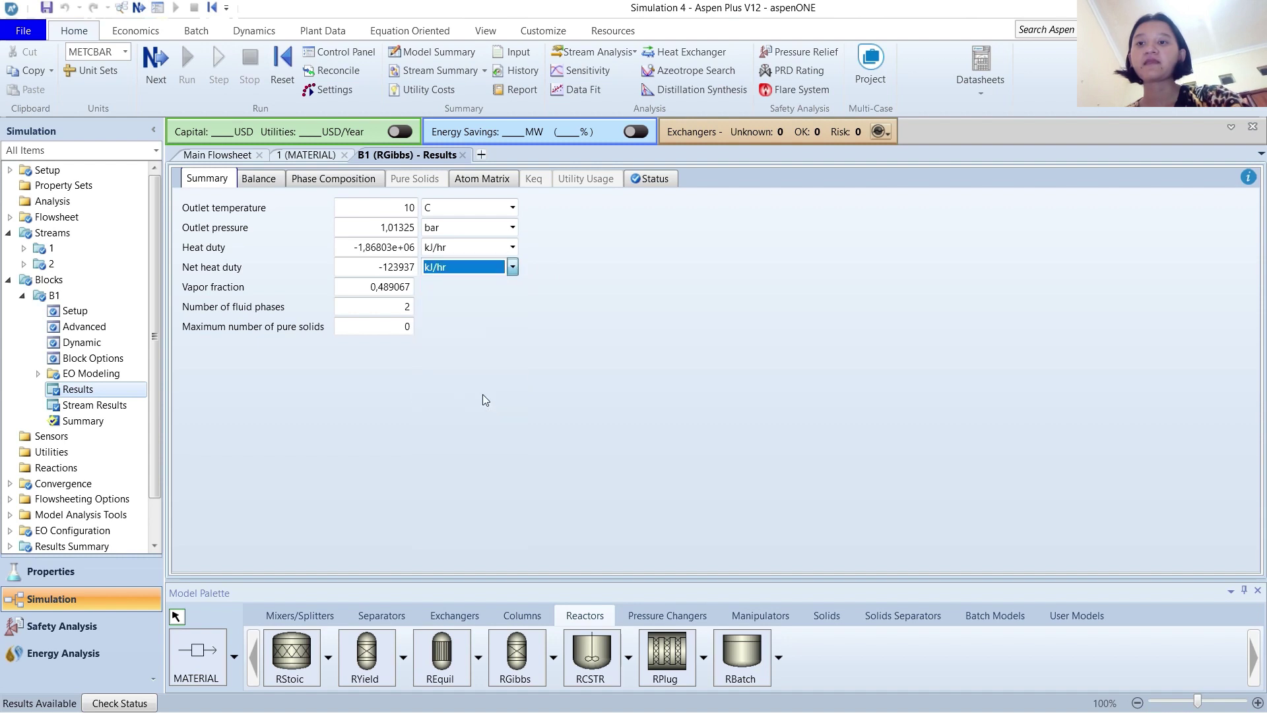
{"action": "left_click", "coordinate": [581, 414]}
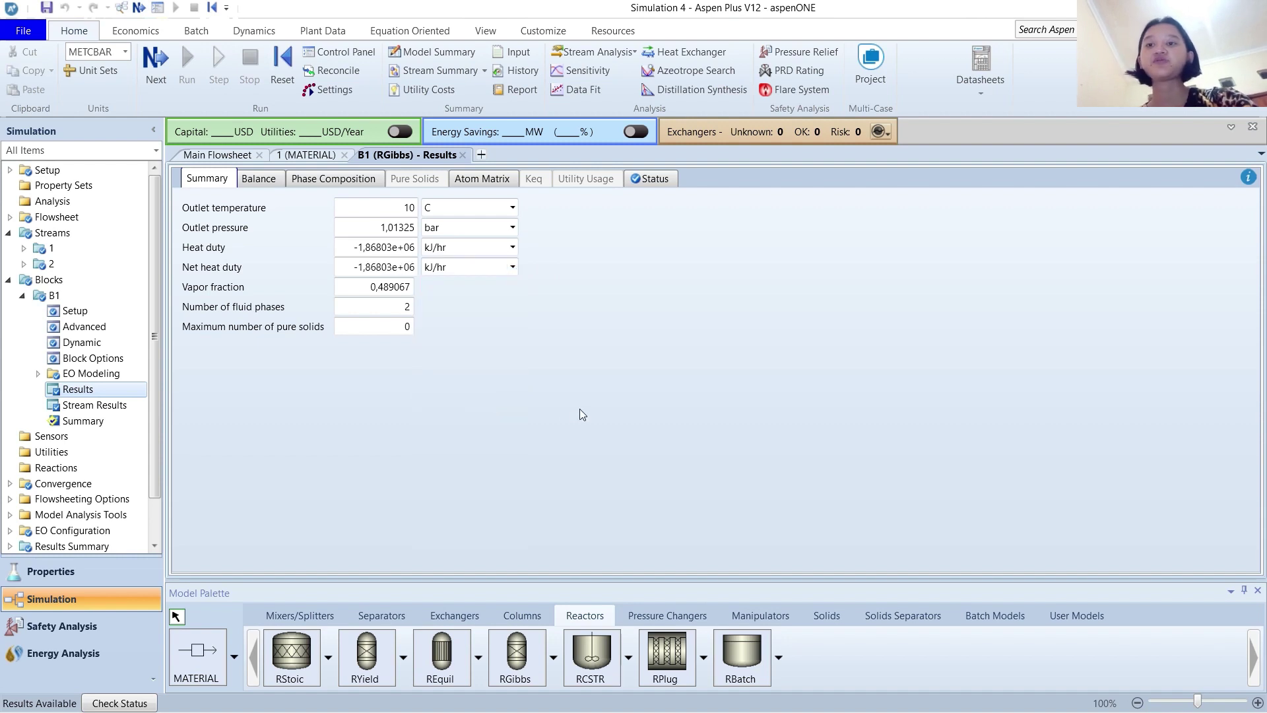
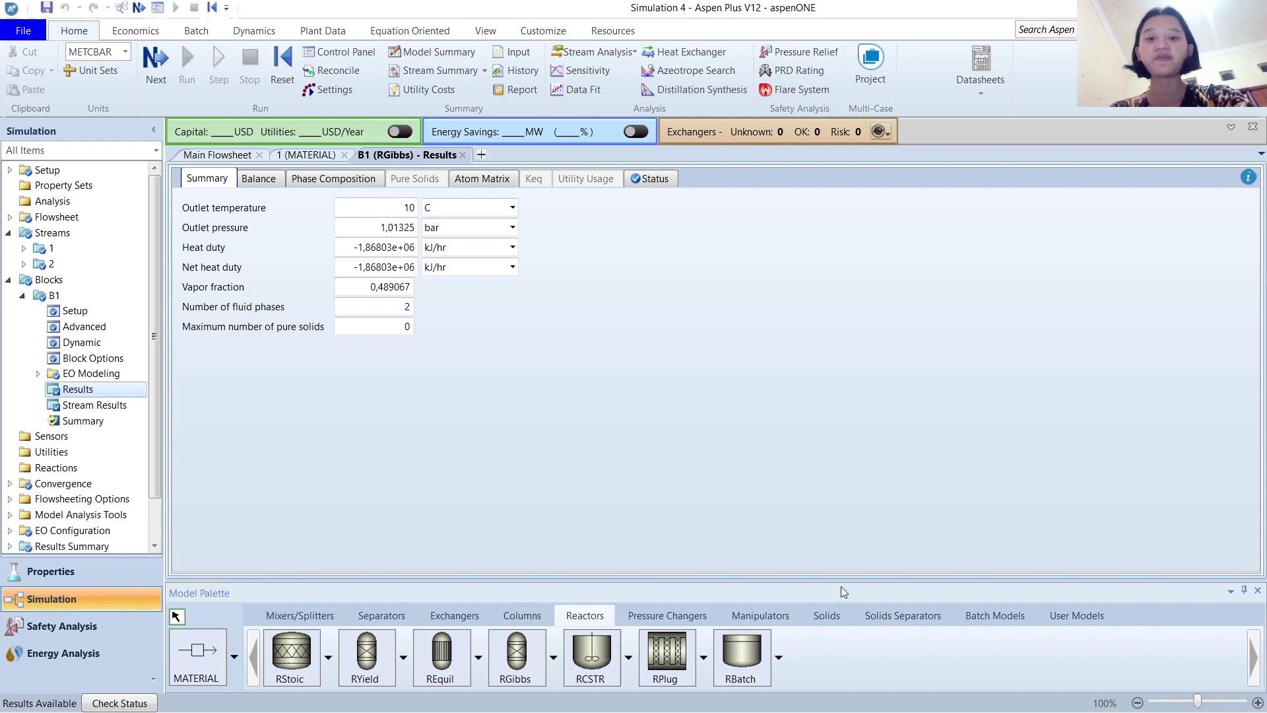
Place a Calculator block on the main flowsheet, in the empty area beside the reactor's product stream
{"action": "left_click", "coordinate": [786, 613]}
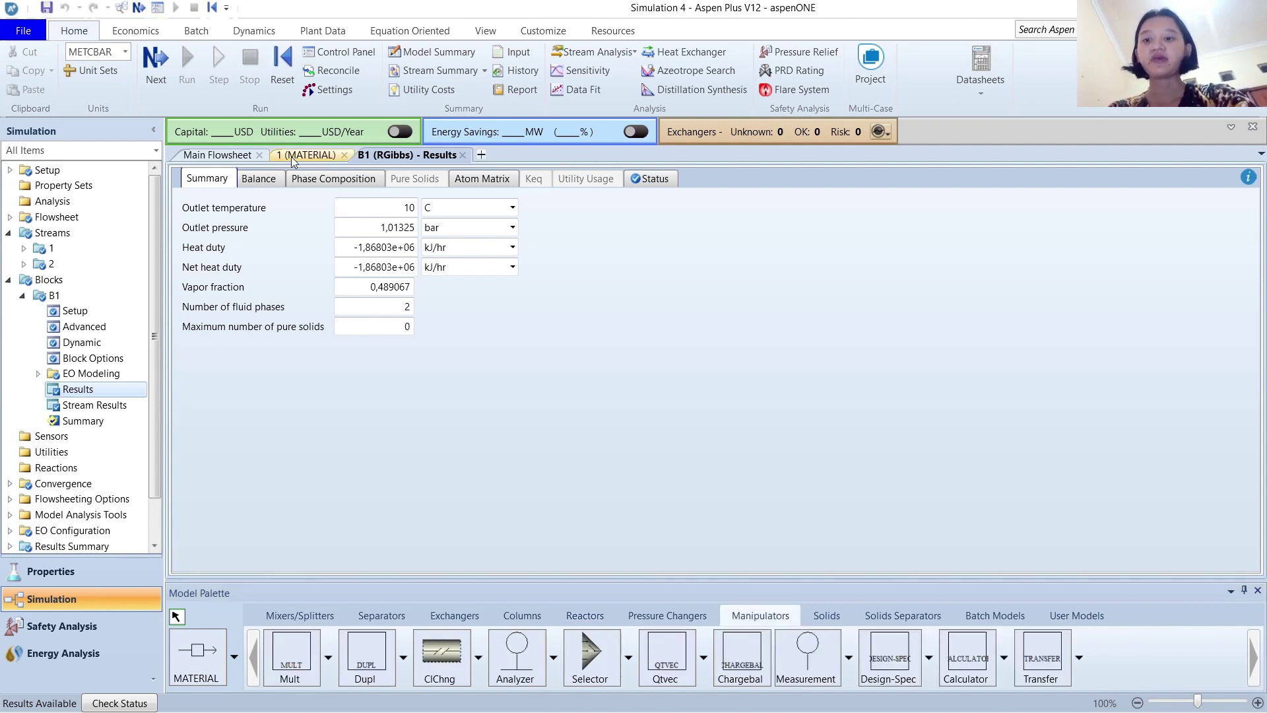
{"action": "left_click", "coordinate": [216, 155]}
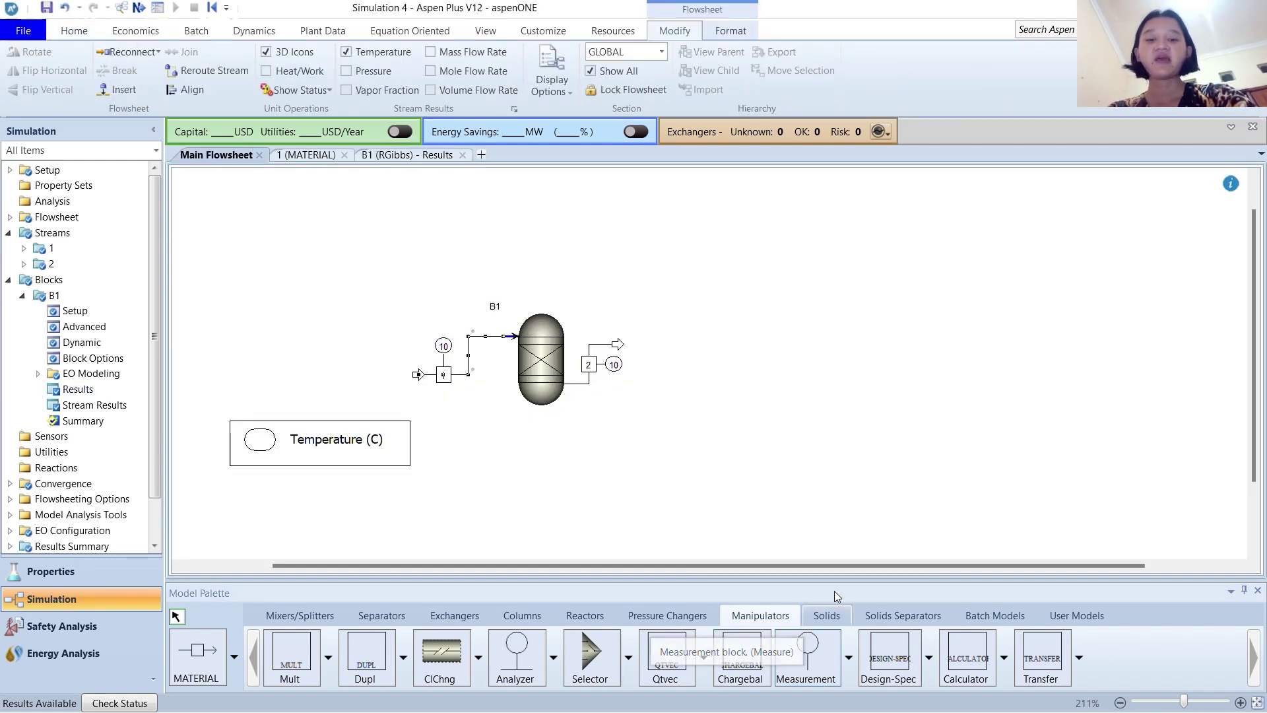
{"action": "left_click", "coordinate": [966, 680]}
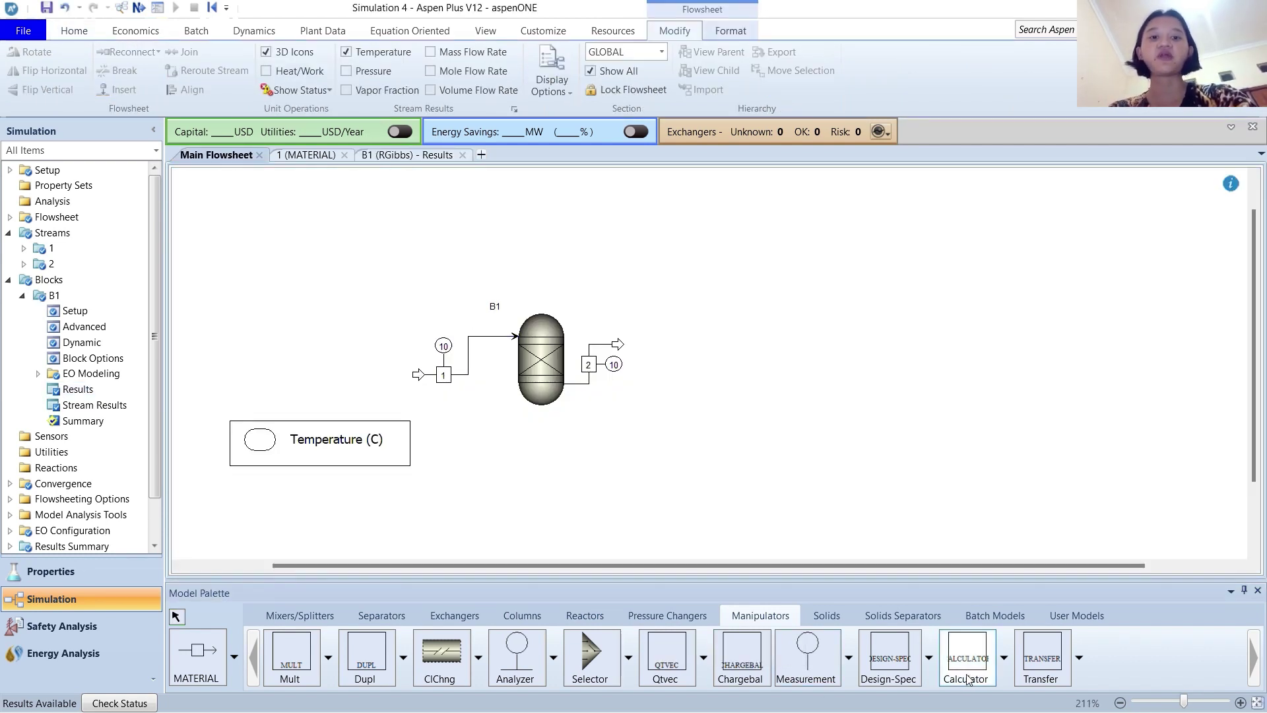
{"action": "left_click", "coordinate": [826, 381]}
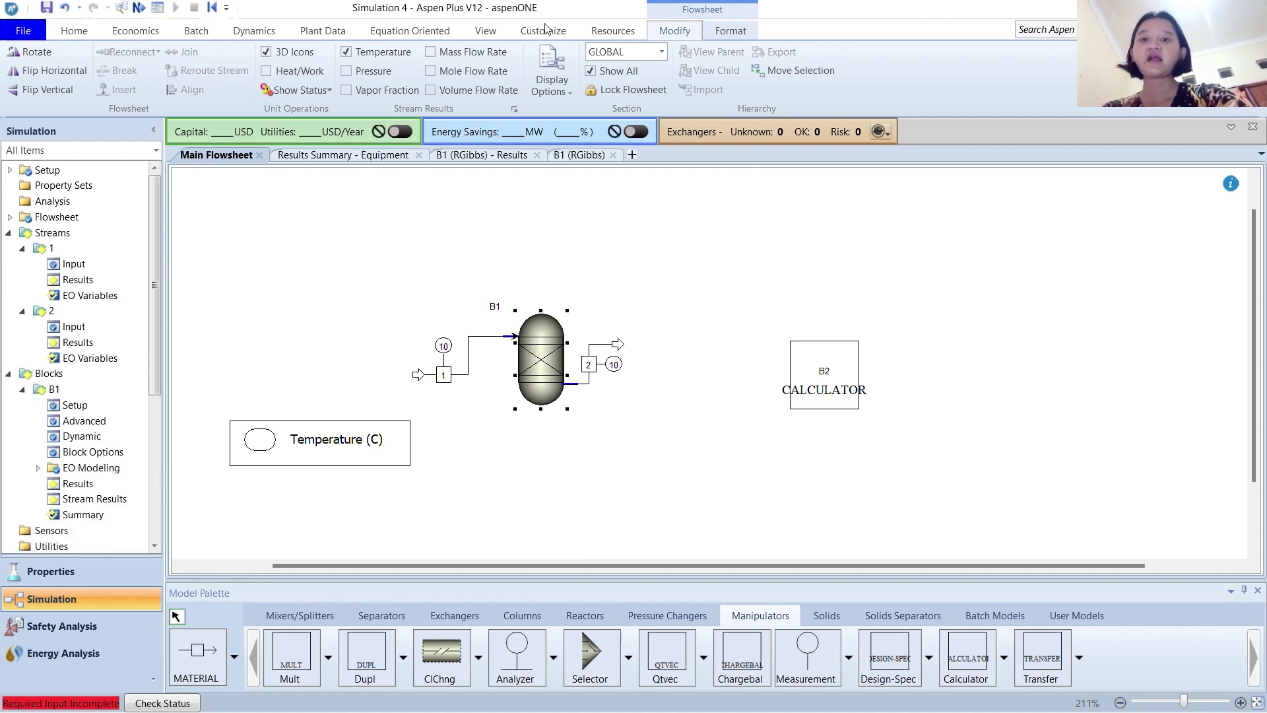
Open Calculator block B2 and create a new sampled variable named T1
{"action": "double_click", "coordinate": [811, 347]}
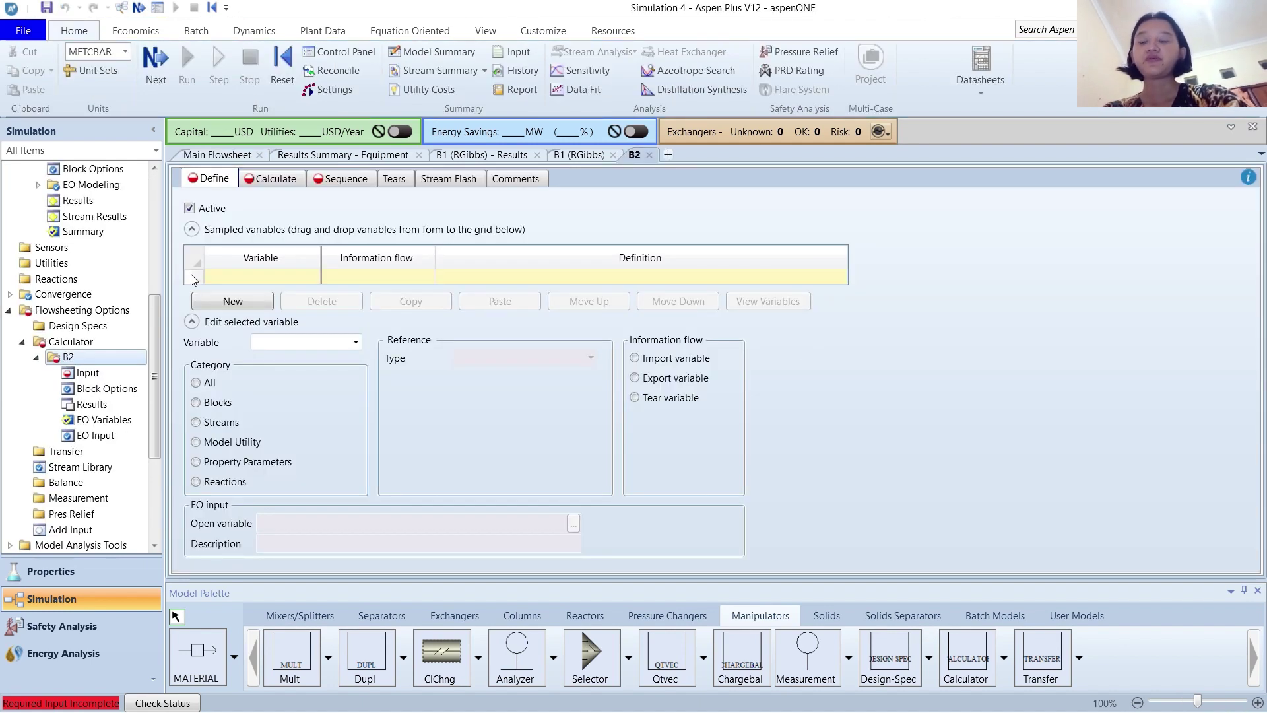
{"action": "left_click", "coordinate": [244, 303]}
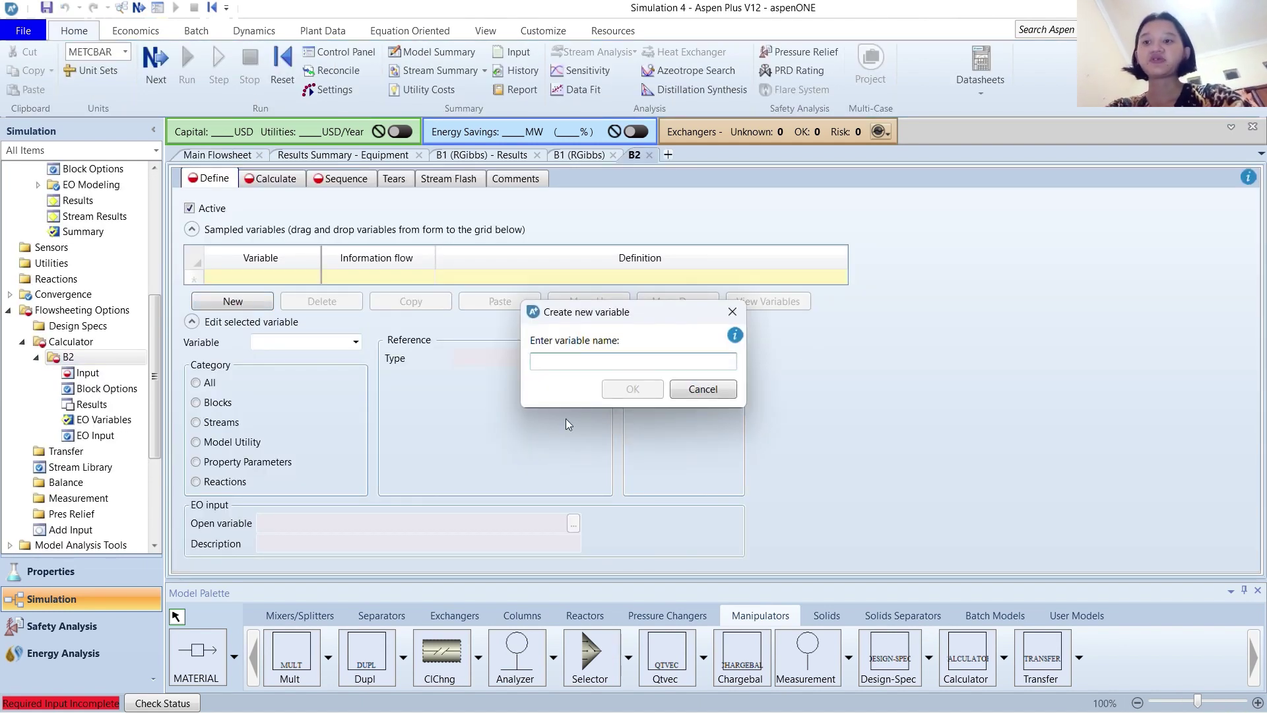
{"action": "type", "text": "T1"}
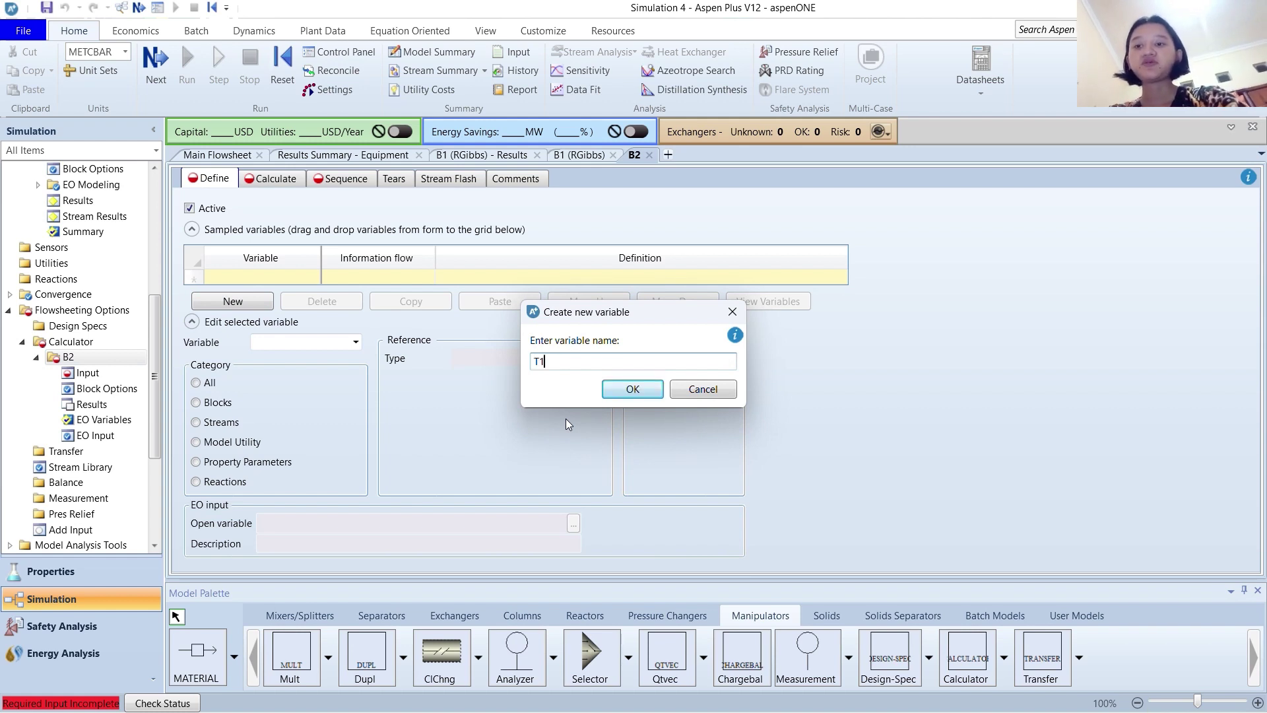
{"action": "key", "text": "Return"}
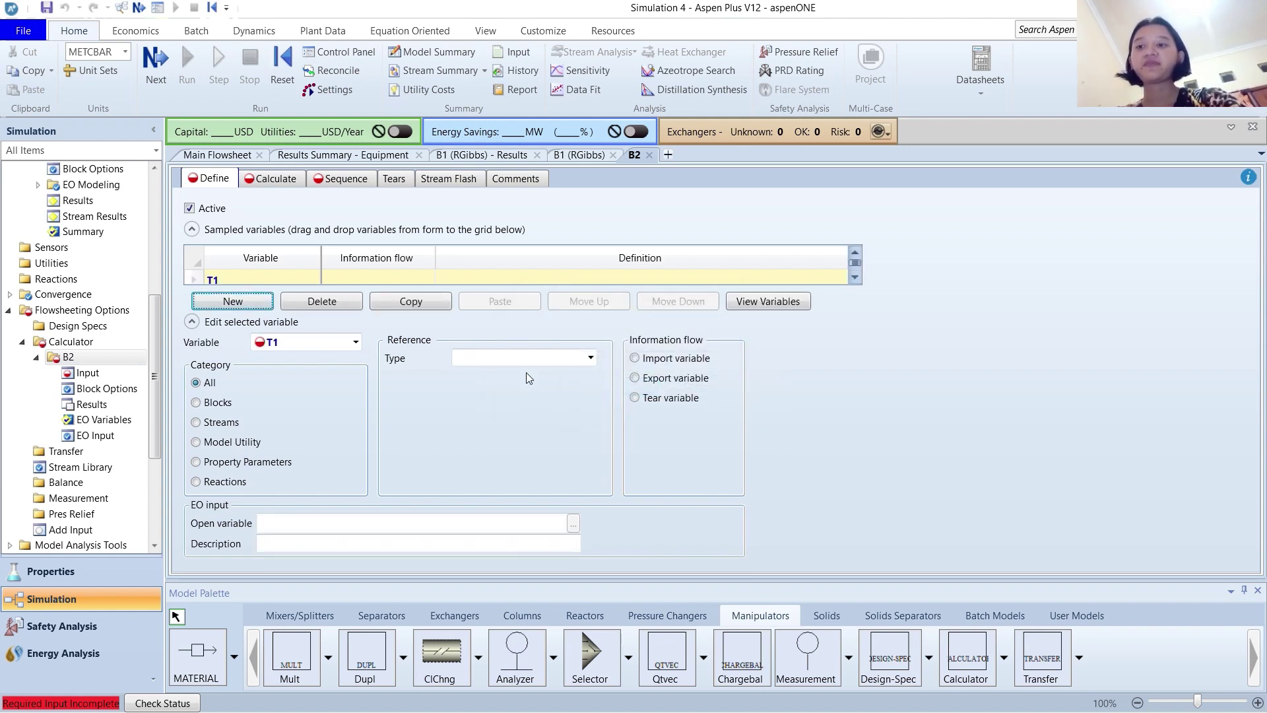
Define variable T1 as a Stream-Var that references the TEMP variable of stream 1 in the MIXED substream
{"action": "left_click", "coordinate": [573, 360]}
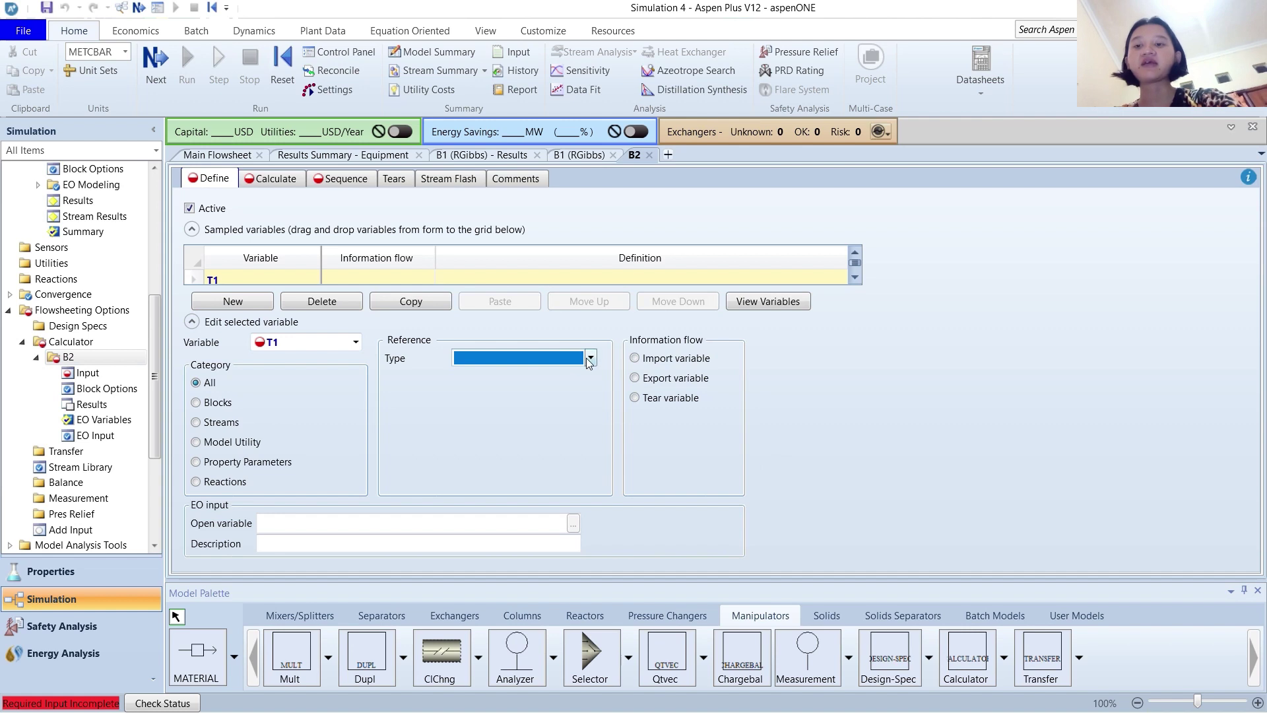
{"action": "left_click", "coordinate": [589, 358]}
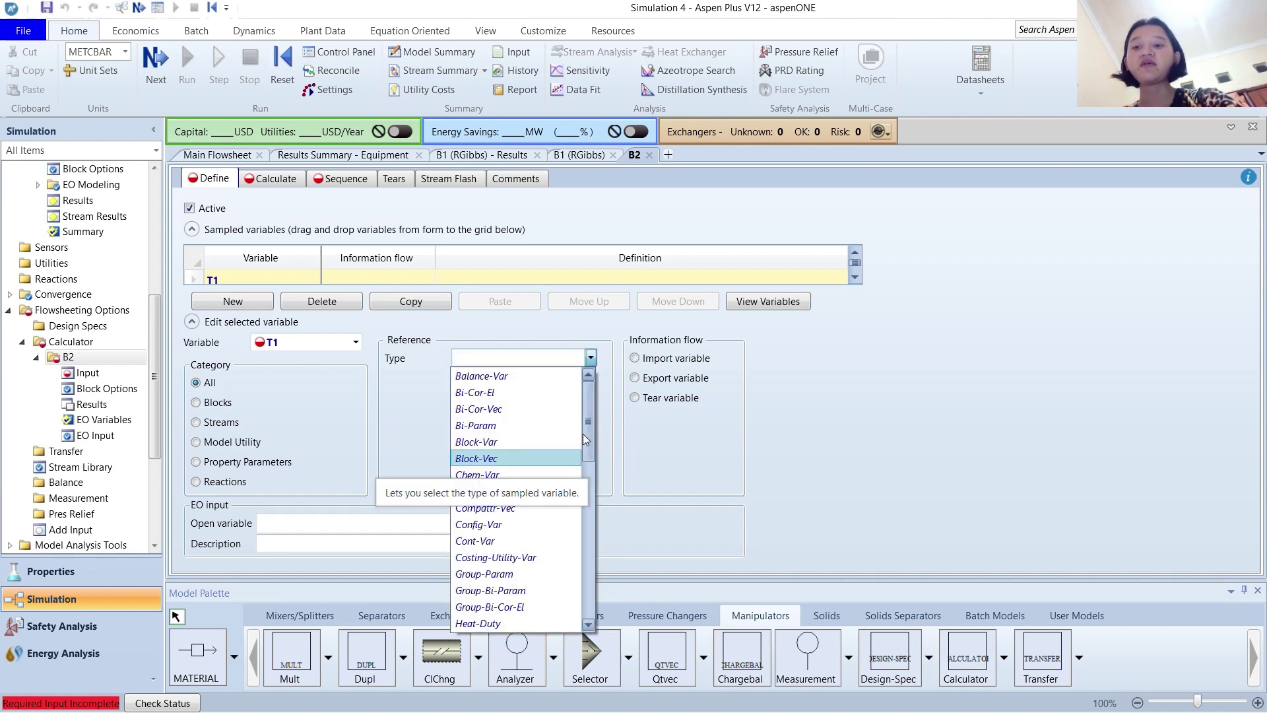
{"action": "left_click_drag", "start_coordinate": [584, 433], "coordinate": [586, 572]}
{"action": "left_click", "coordinate": [516, 557]}
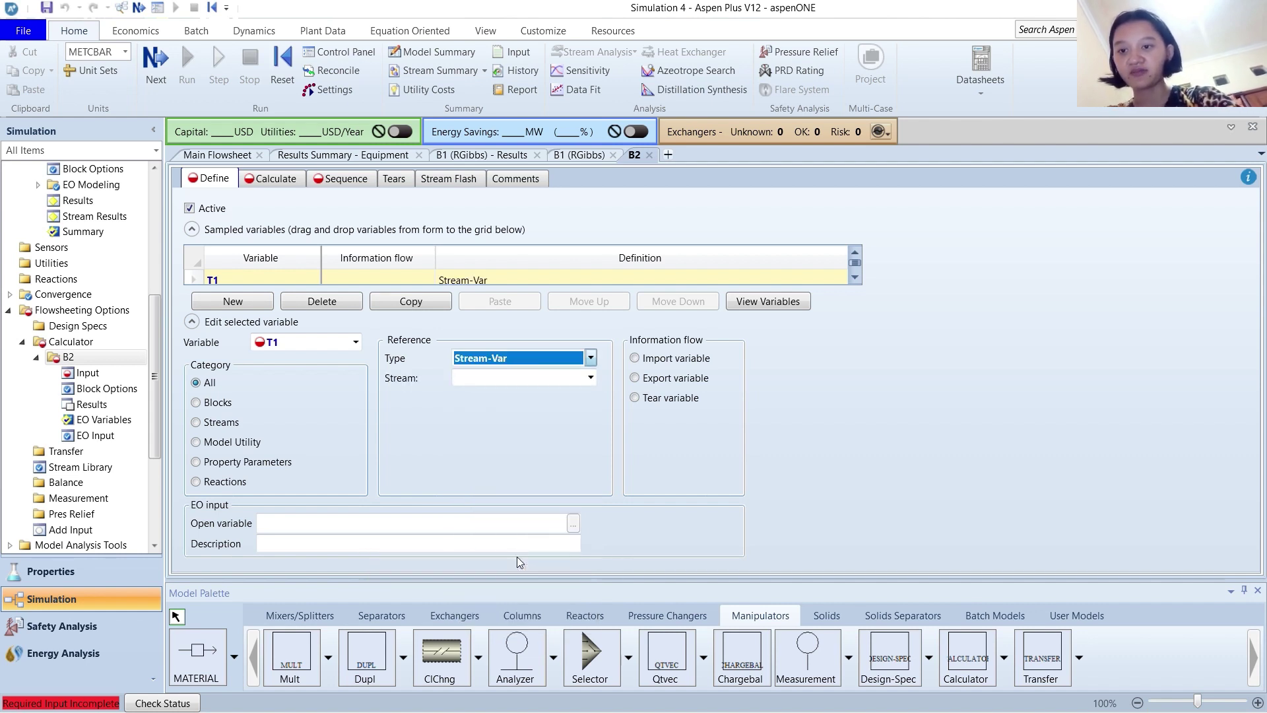
{"action": "left_click", "coordinate": [579, 382]}
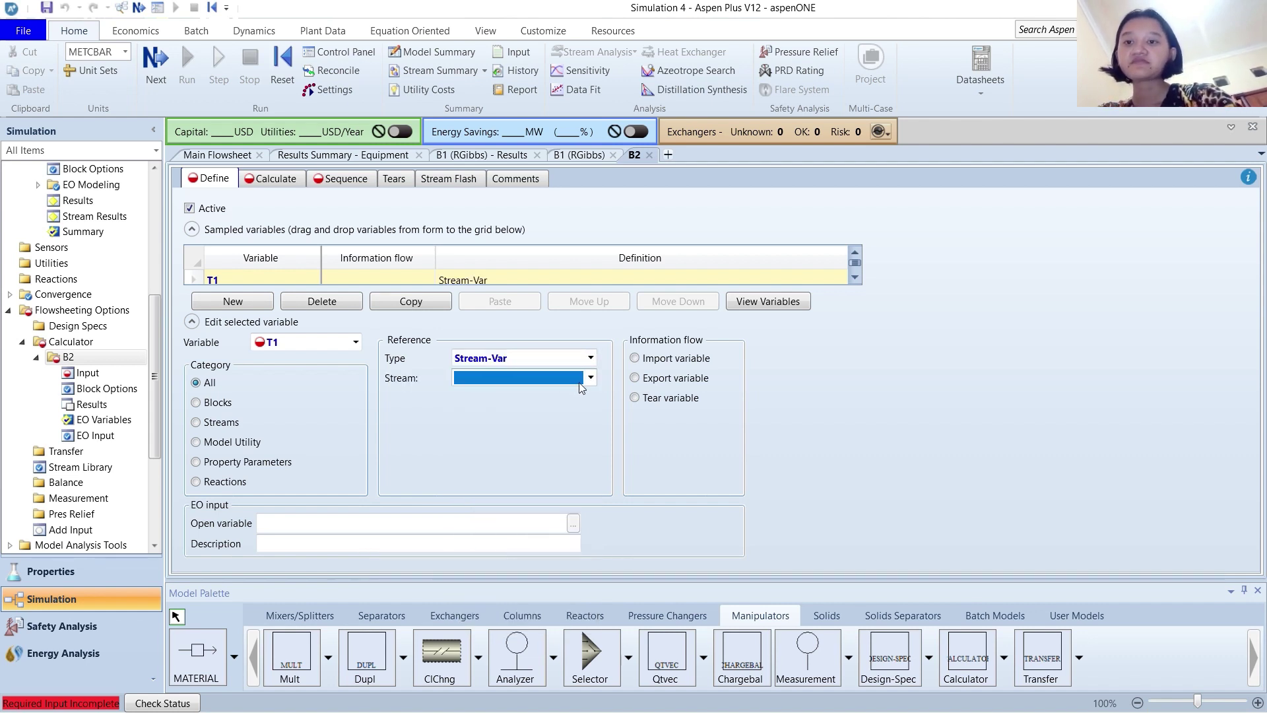
{"action": "left_click", "coordinate": [591, 378]}
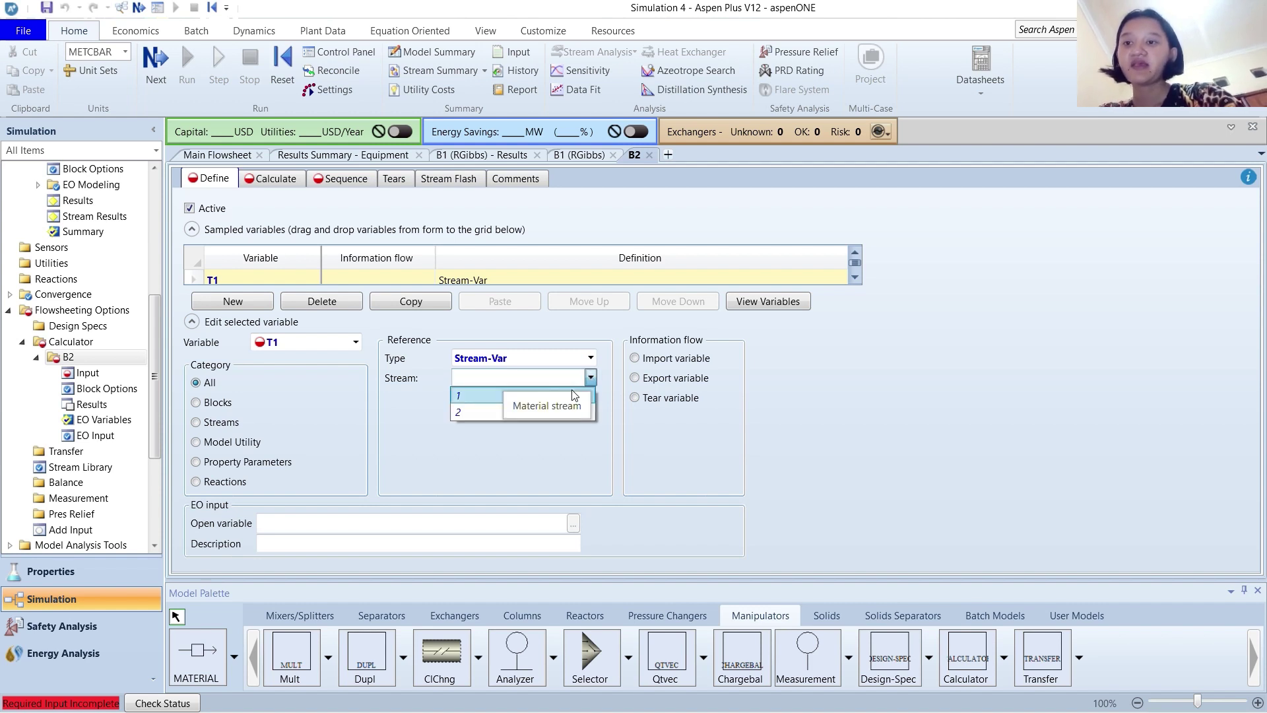
{"action": "left_click", "coordinate": [574, 394]}
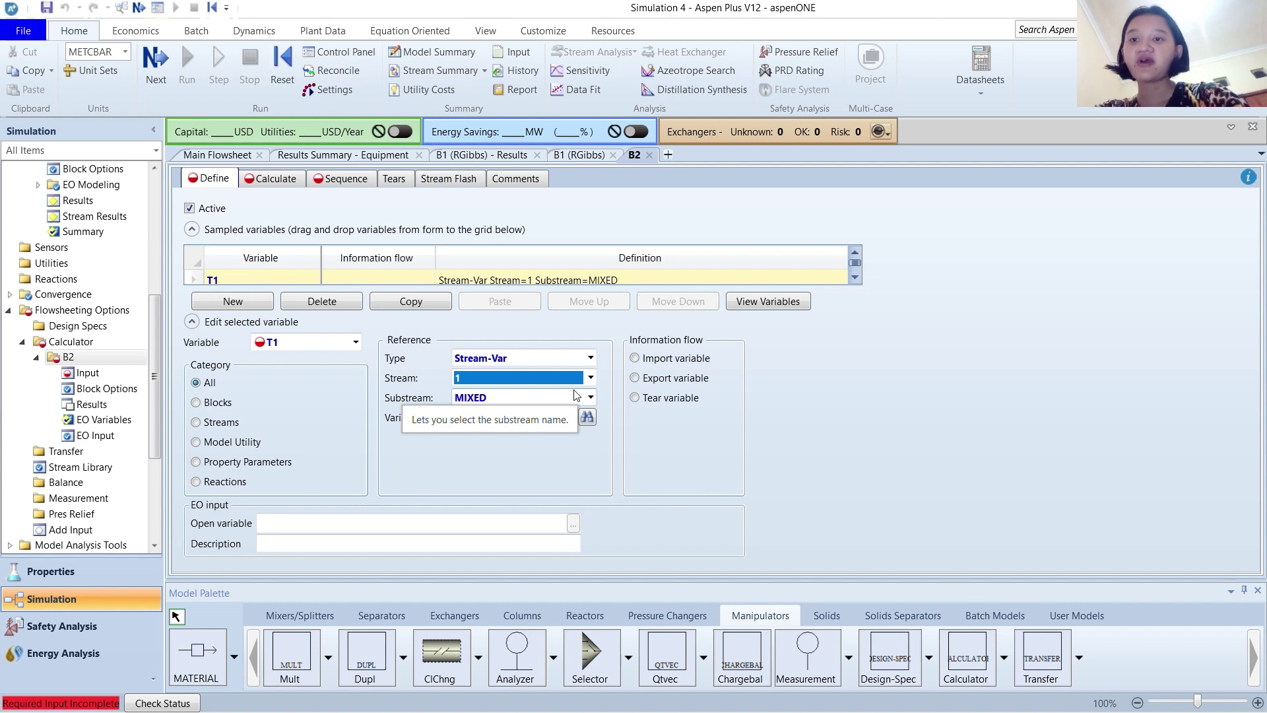
{"action": "left_click", "coordinate": [643, 443]}
{"action": "left_click", "coordinate": [570, 419]}
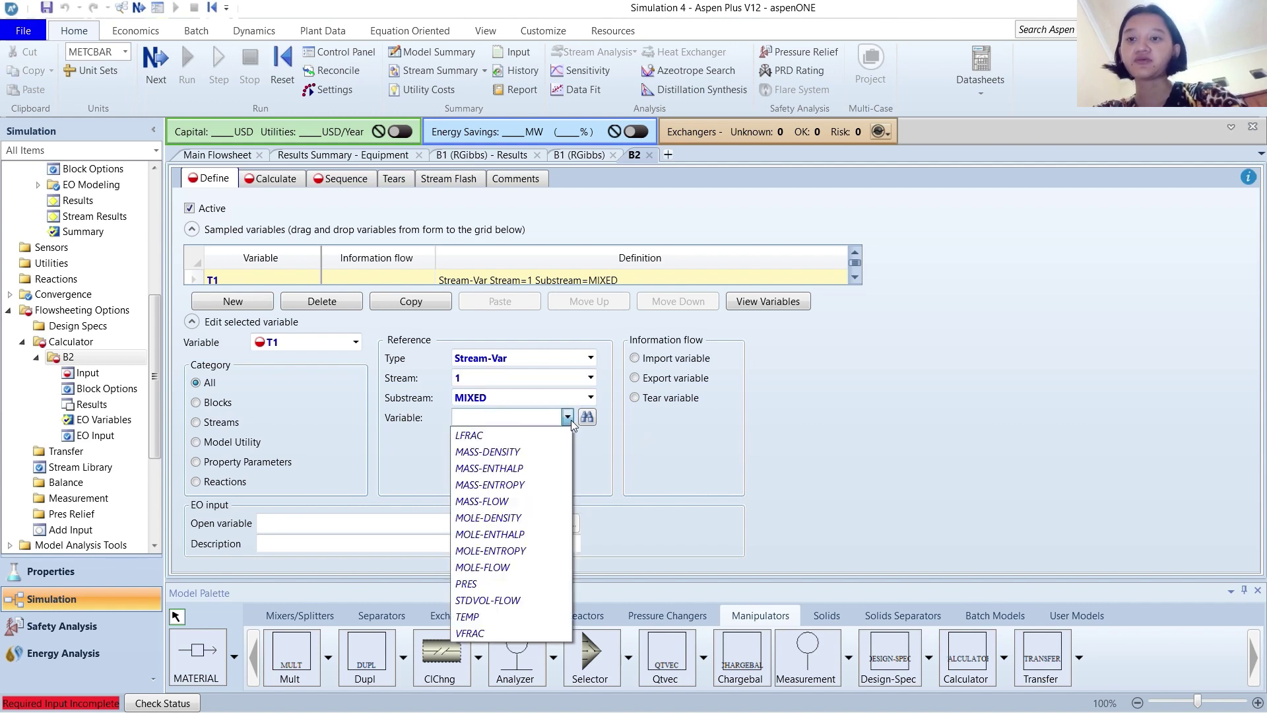
{"action": "left_click", "coordinate": [491, 616]}
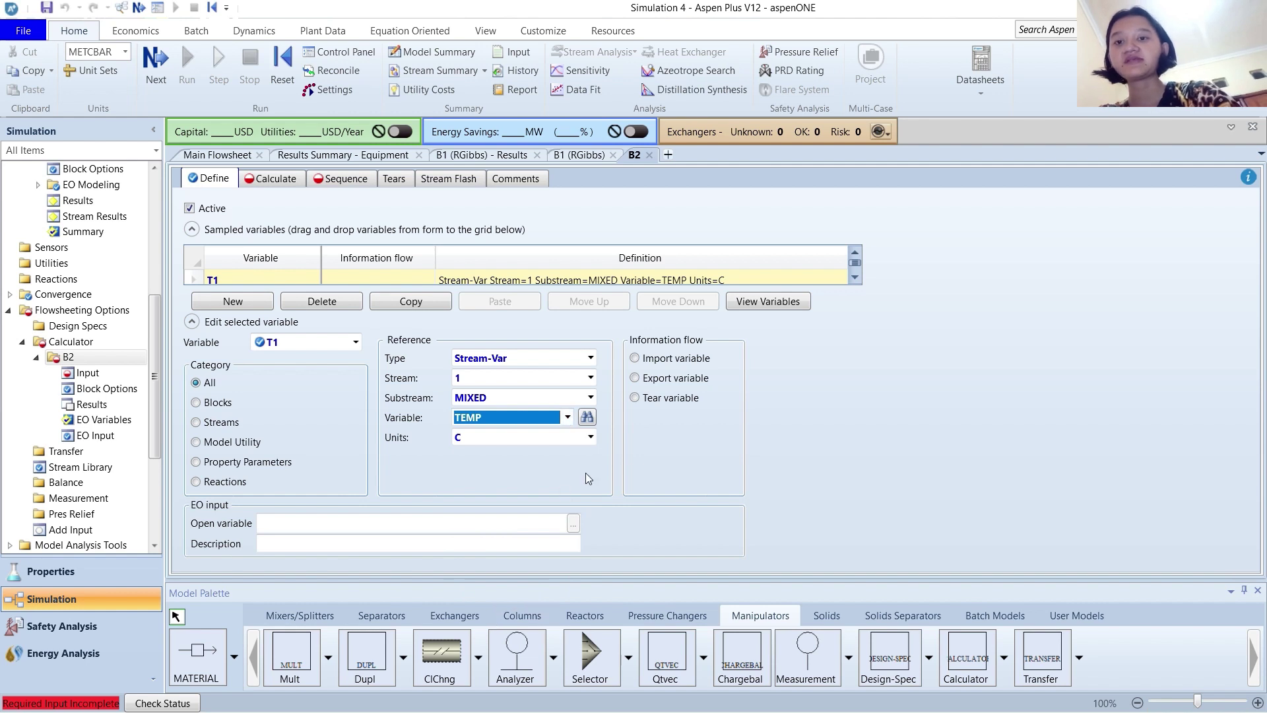
{"action": "left_click", "coordinate": [854, 438]}
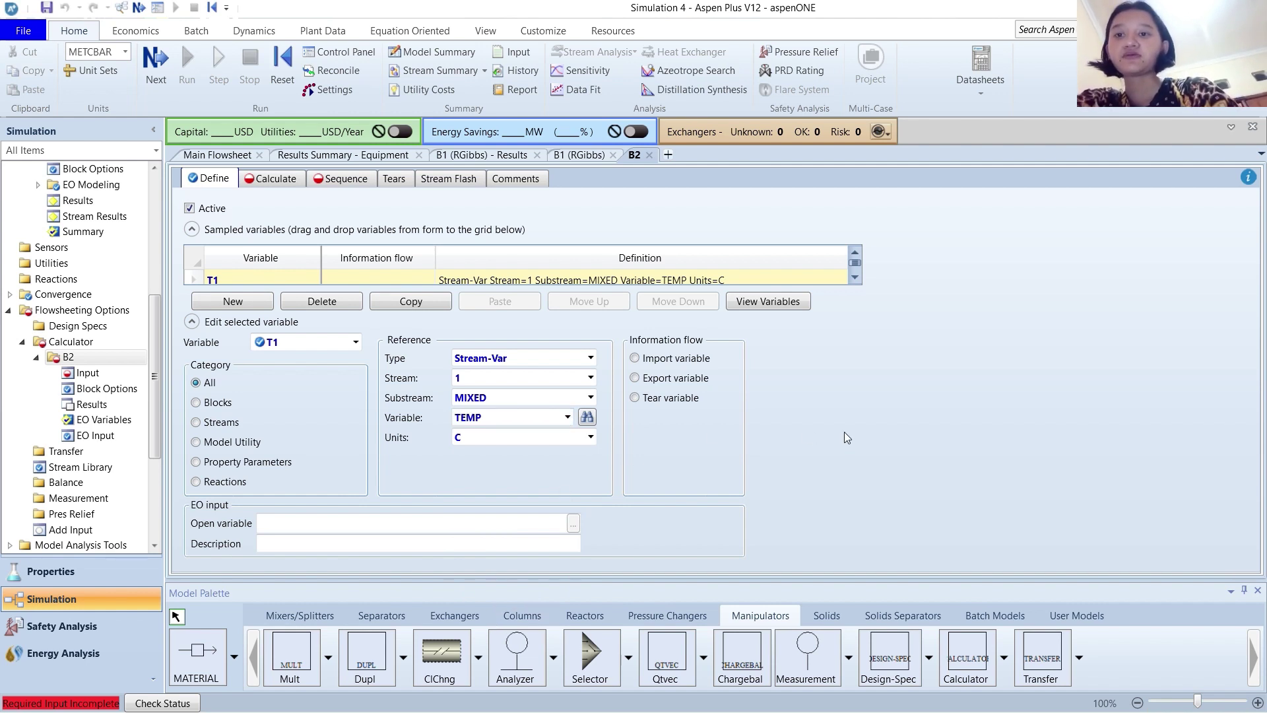
Create a second sampled variable named TREACT in Calculator block B2
{"action": "left_click", "coordinate": [276, 179]}
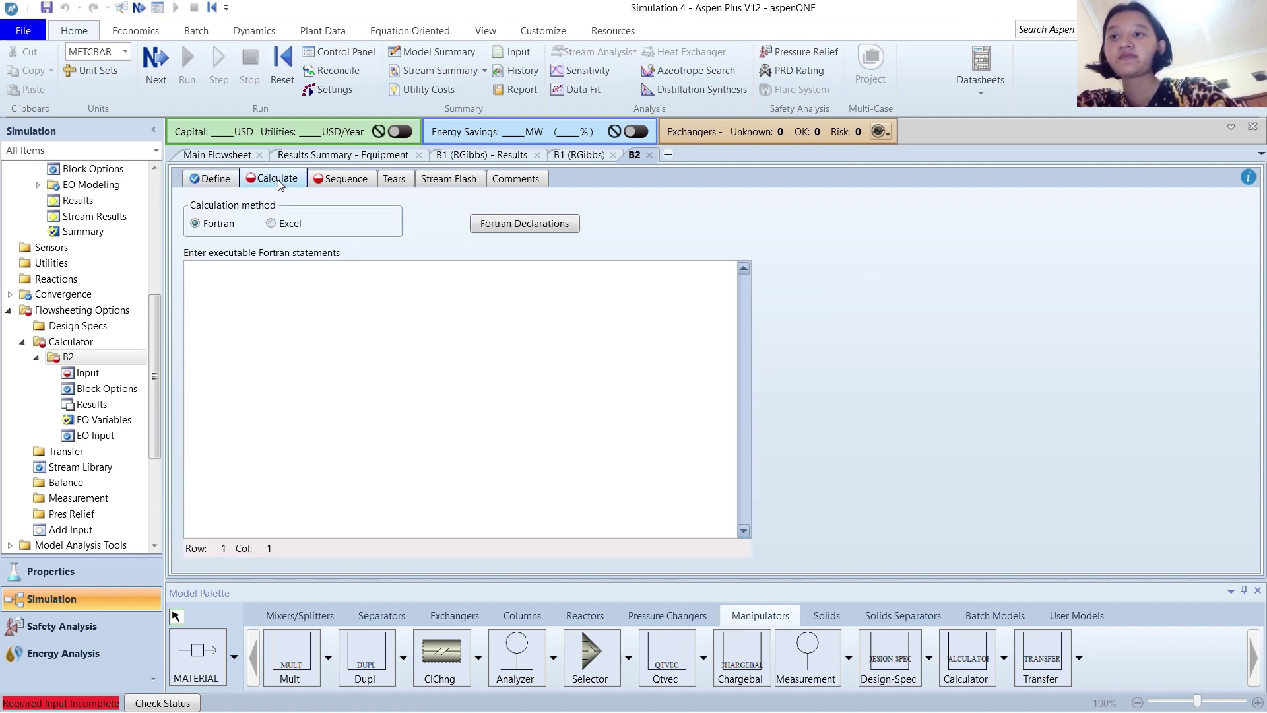
{"action": "left_click", "coordinate": [210, 178]}
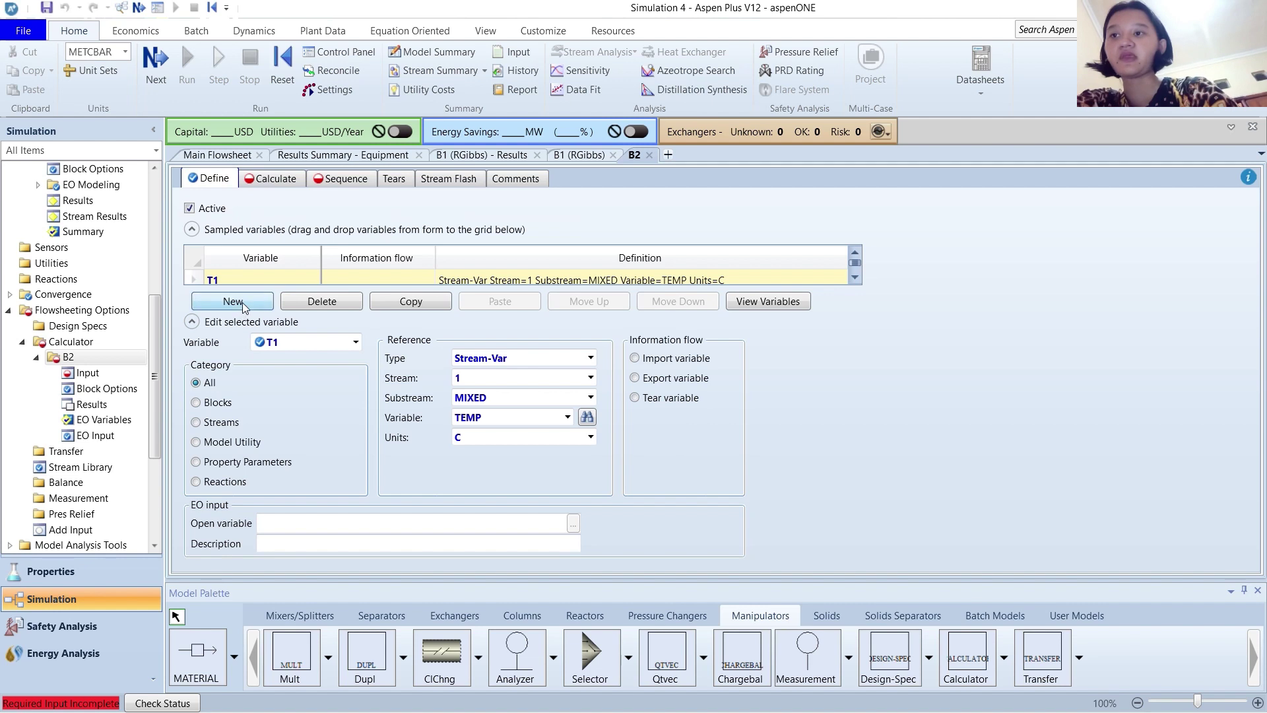
{"action": "left_click", "coordinate": [232, 301]}
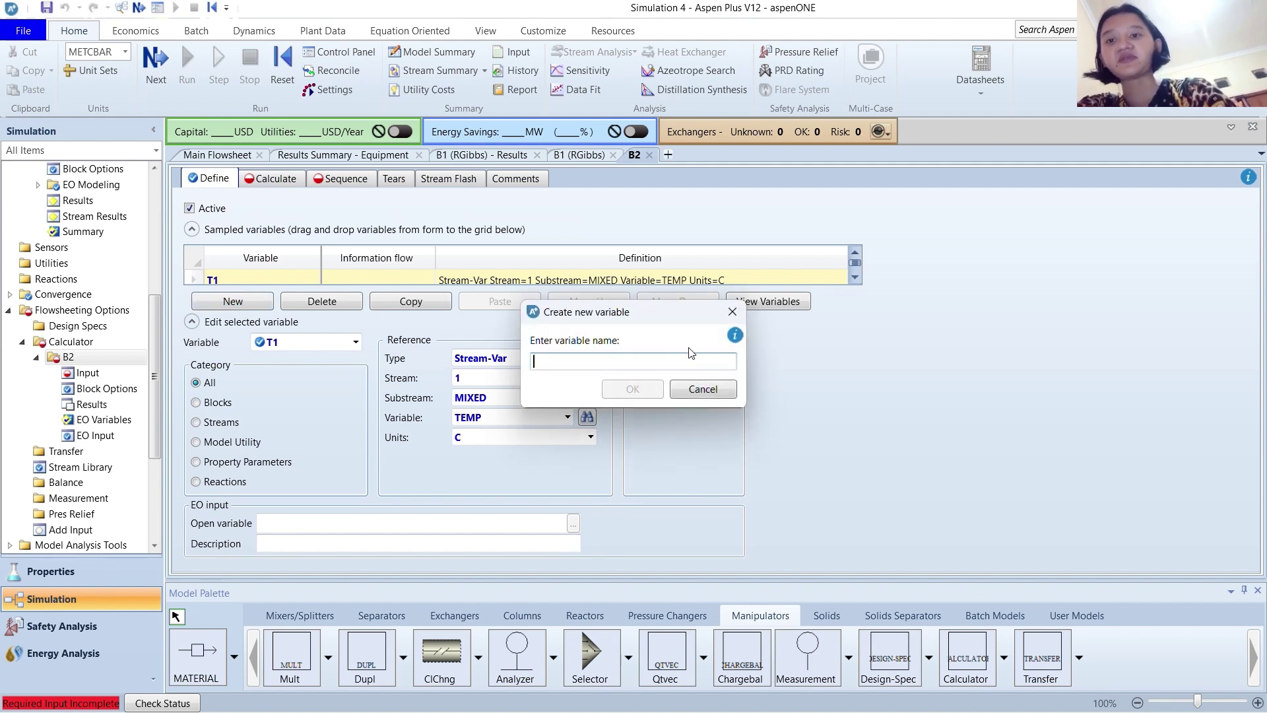
{"action": "type", "text": "TREACT"}
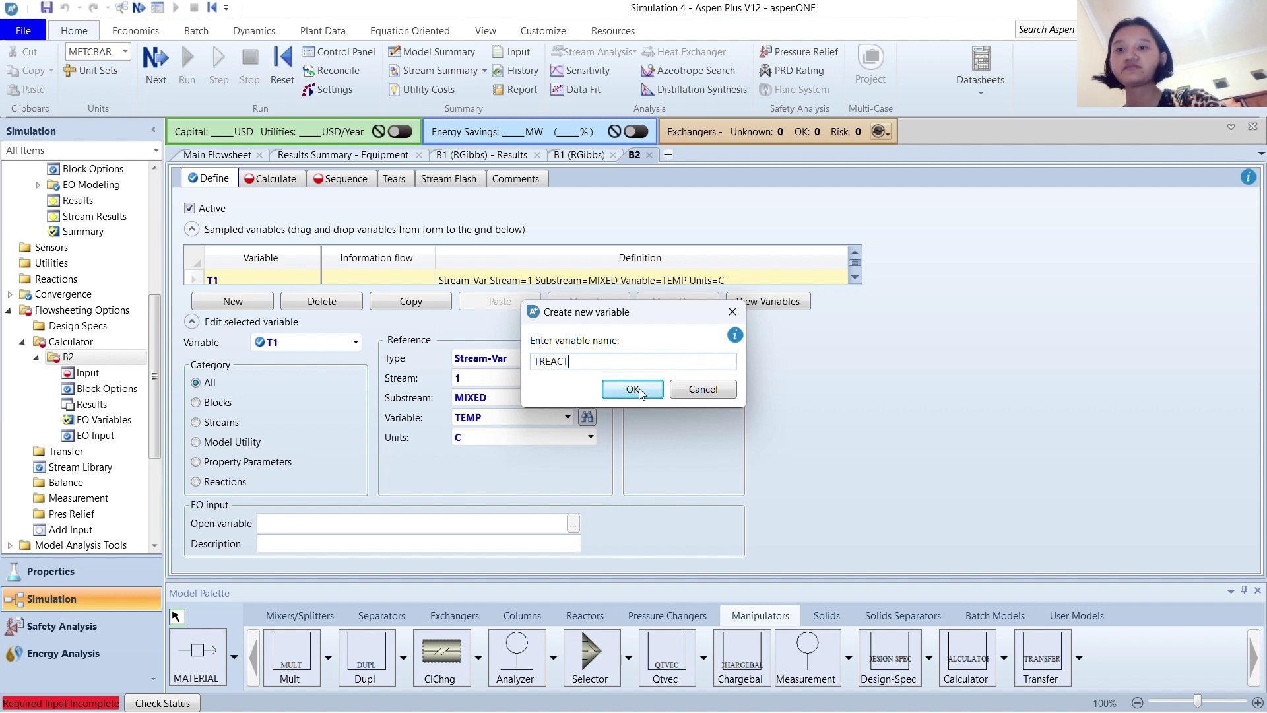
{"action": "left_click", "coordinate": [640, 391]}
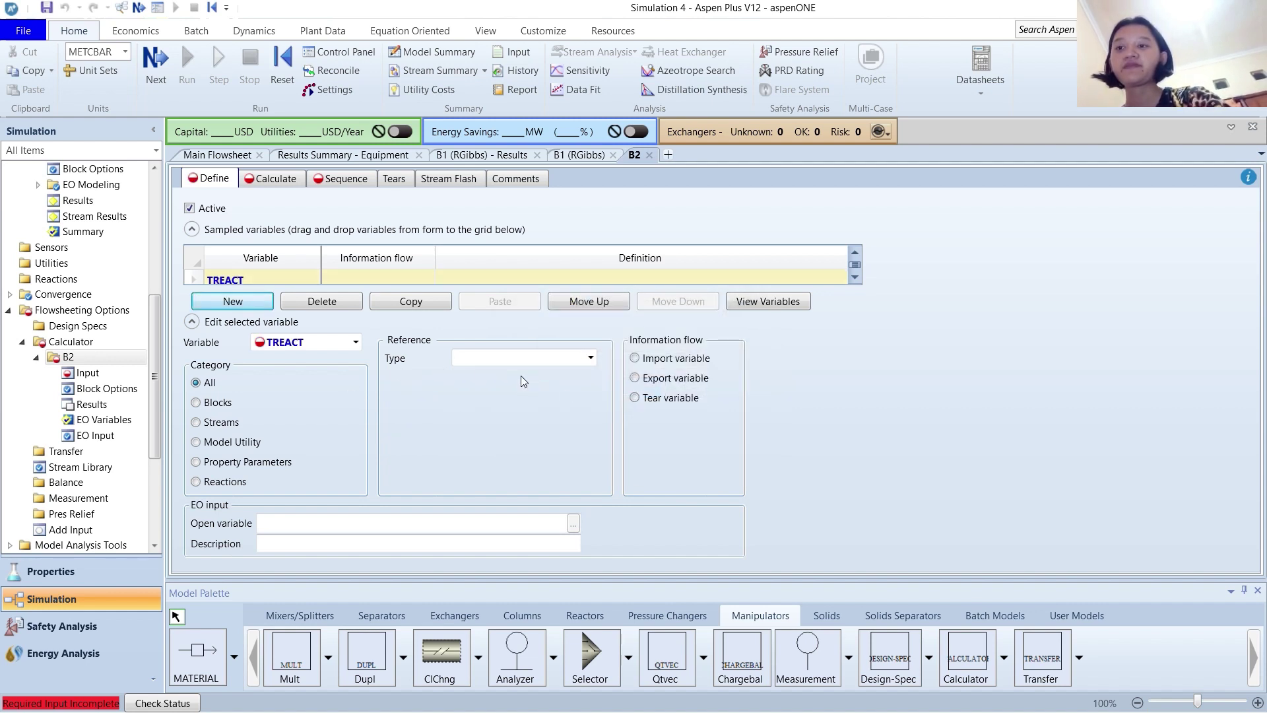
Define variable TREACT as a Block-Var that references the TEMP variable of reactor block B1
{"action": "left_click", "coordinate": [565, 364]}
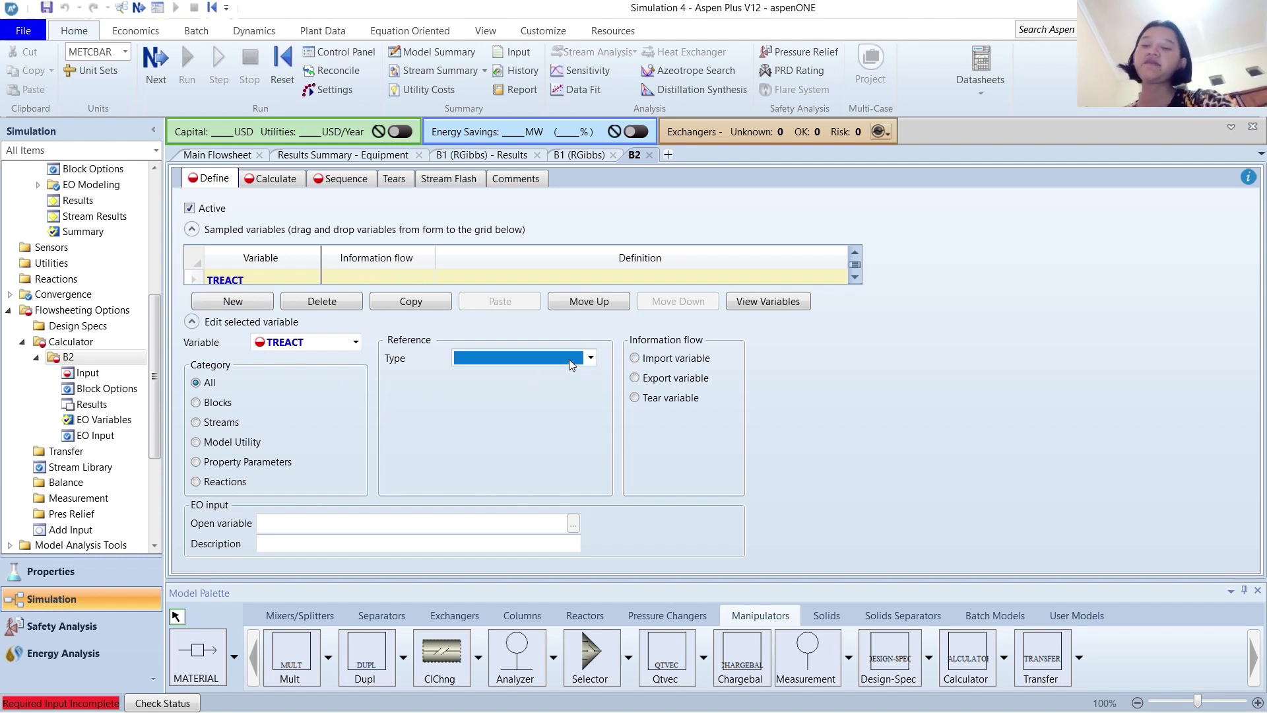
{"action": "left_click", "coordinate": [589, 358]}
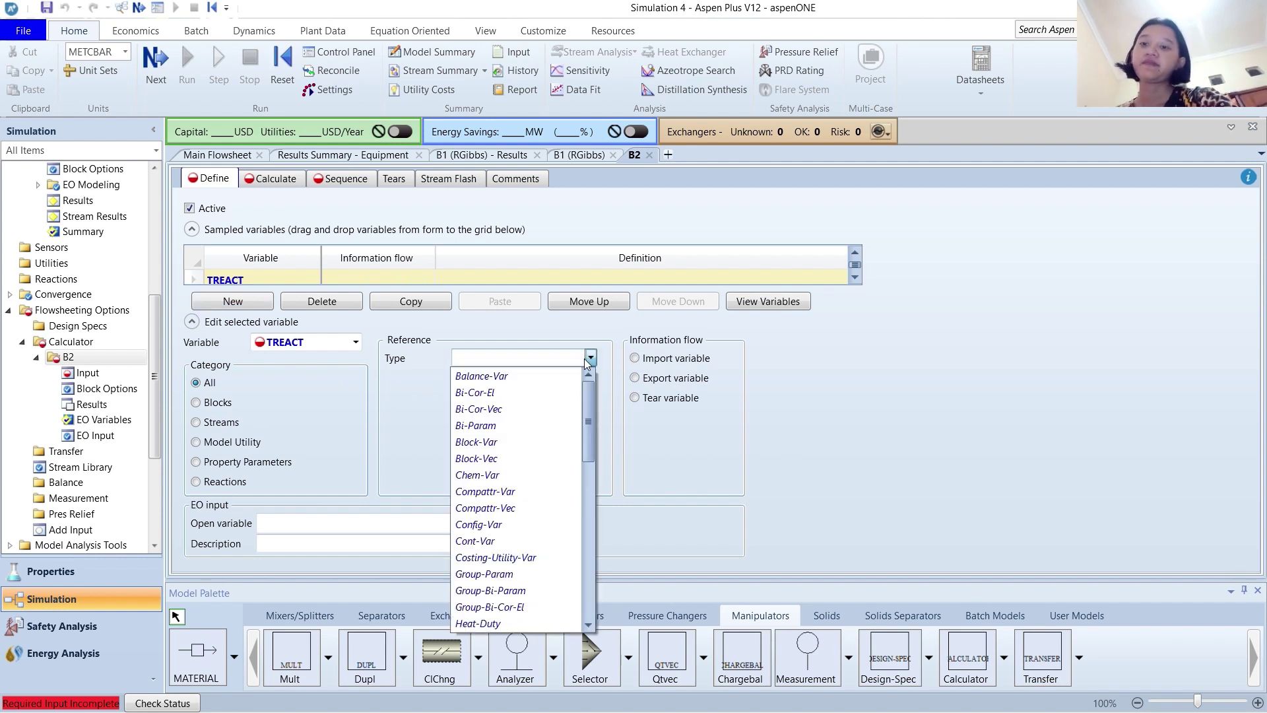
{"action": "left_click", "coordinate": [532, 441]}
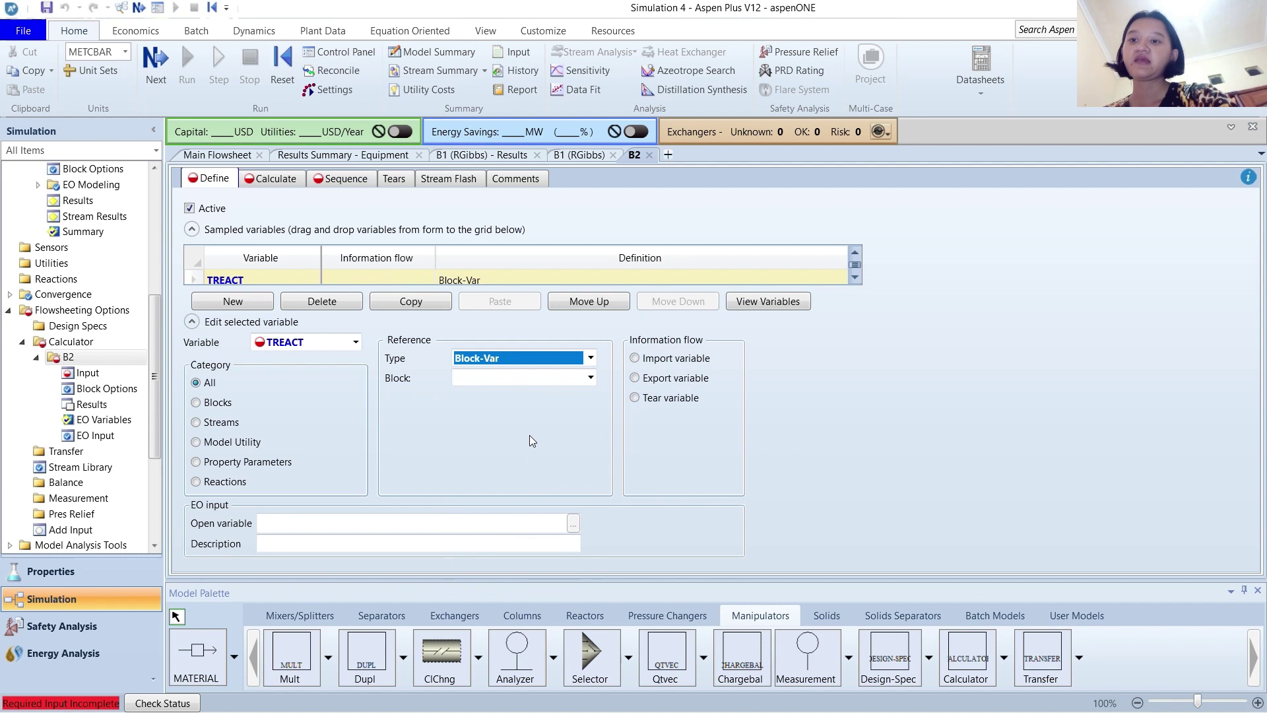
{"action": "left_click", "coordinate": [590, 377]}
{"action": "left_click", "coordinate": [565, 399]}
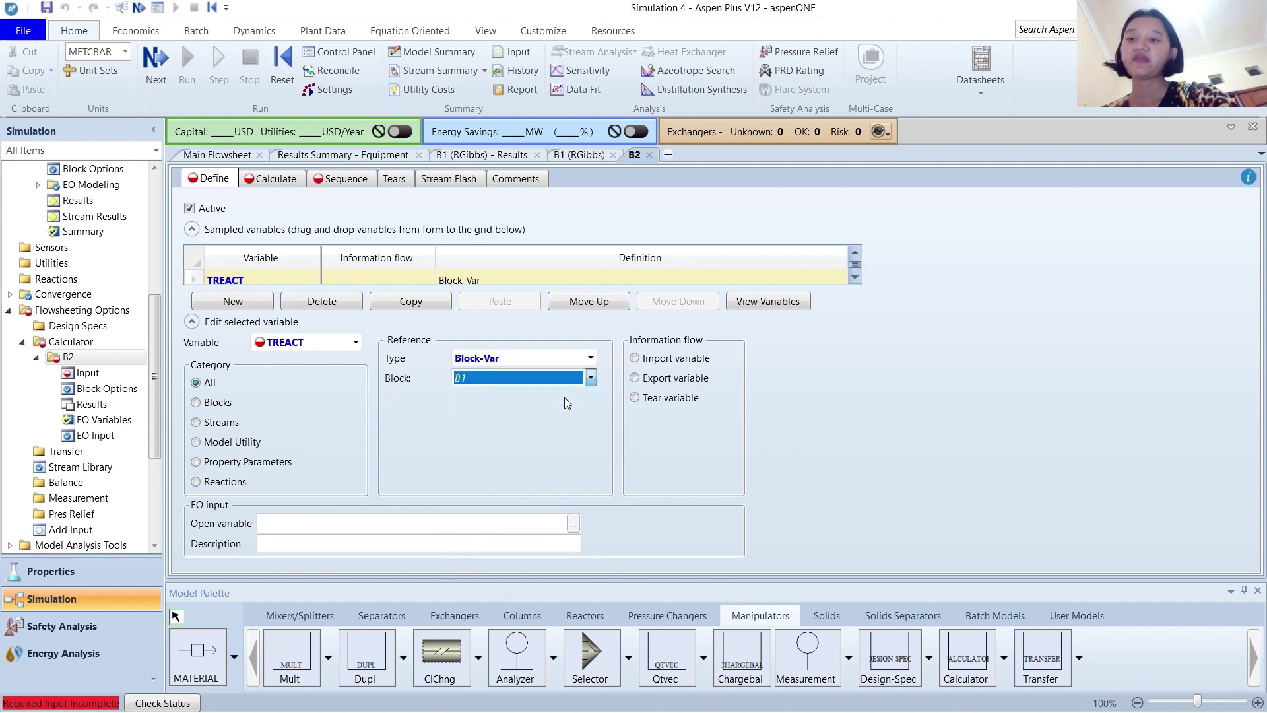
{"action": "left_click", "coordinate": [567, 398]}
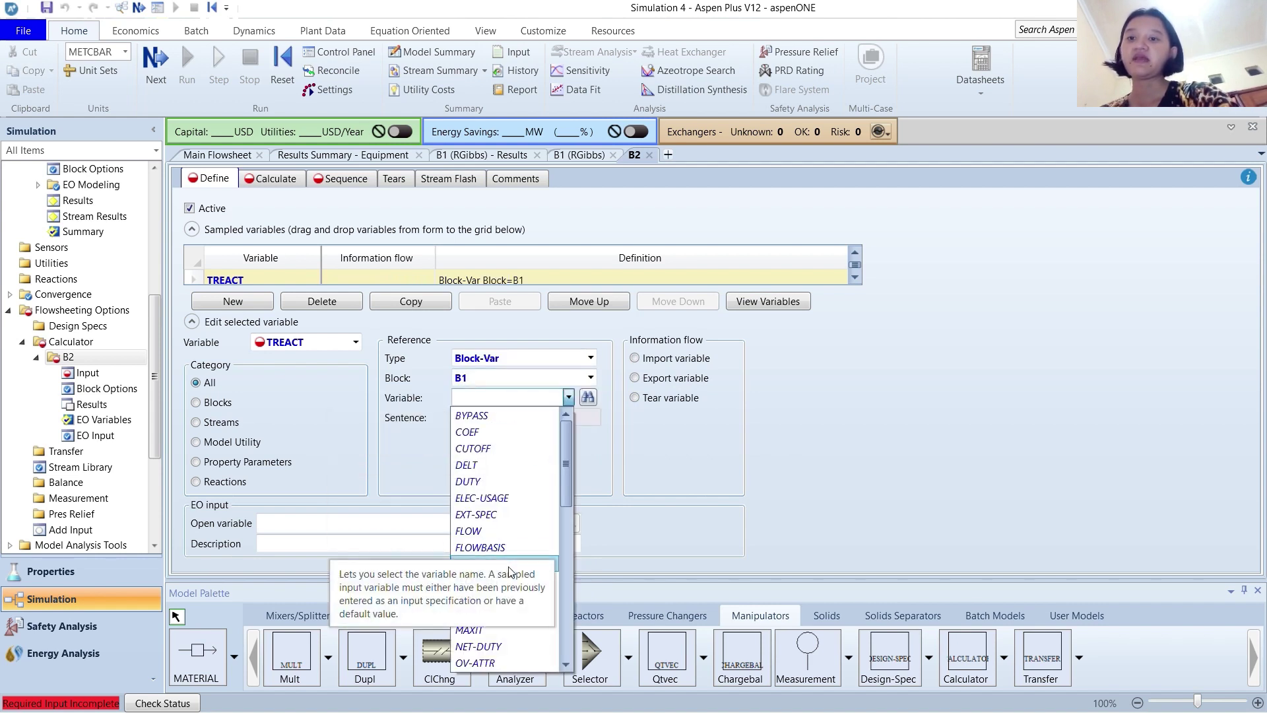
{"action": "scroll", "coordinate": [509, 572], "scroll_direction": "down", "scroll_amount": 10}
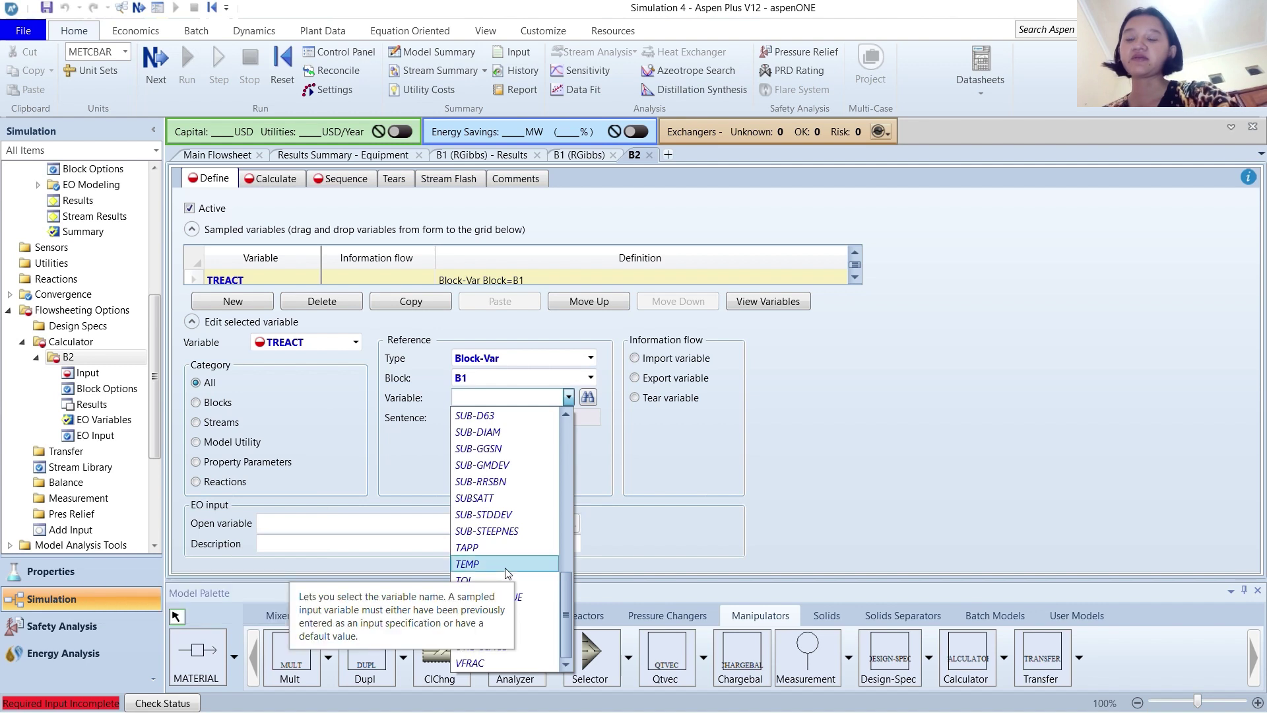
{"action": "left_click", "coordinate": [506, 566]}
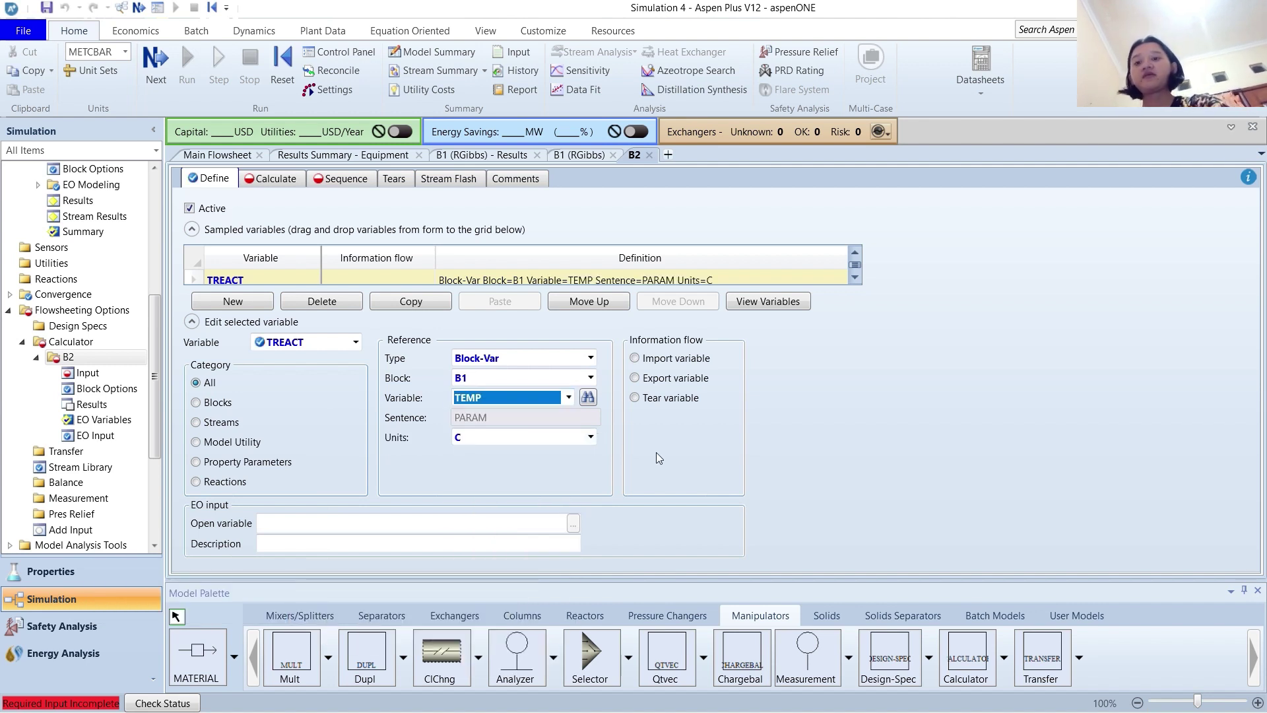
{"action": "left_click", "coordinate": [820, 473]}
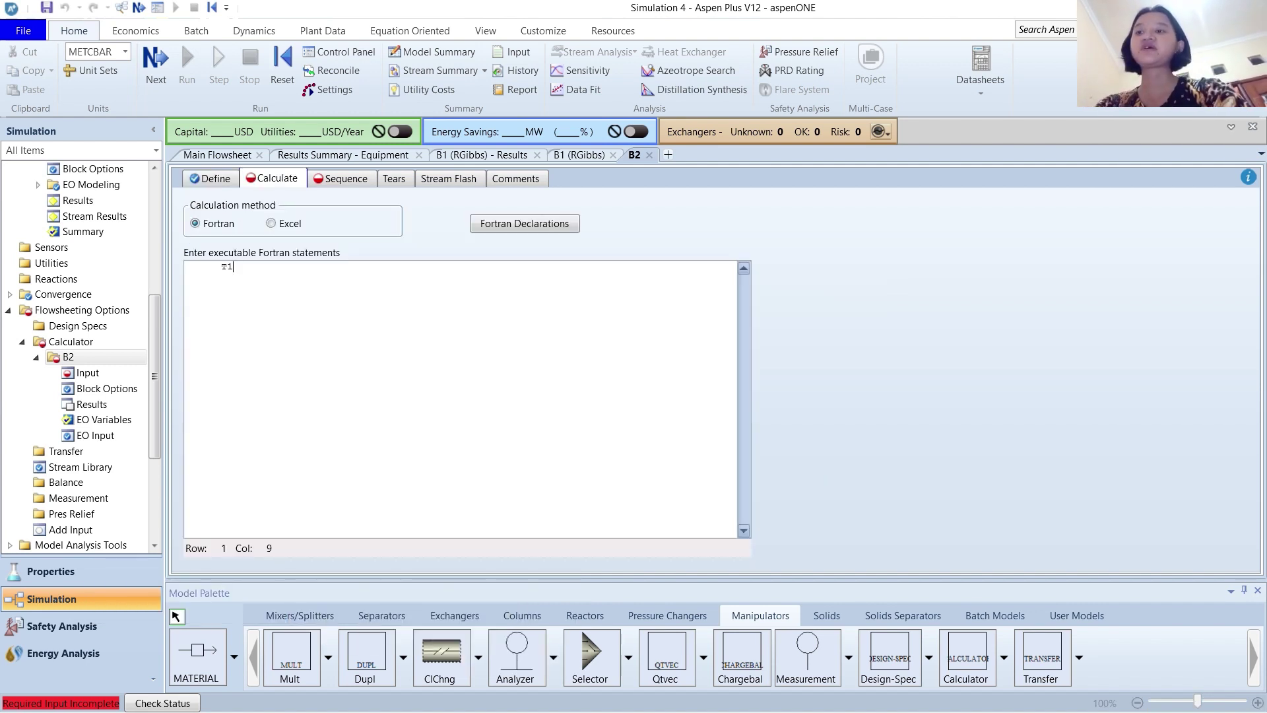
Enter the executable Fortran statement T1 = TREACT for the Calculator block
{"action": "type", "text": "="}
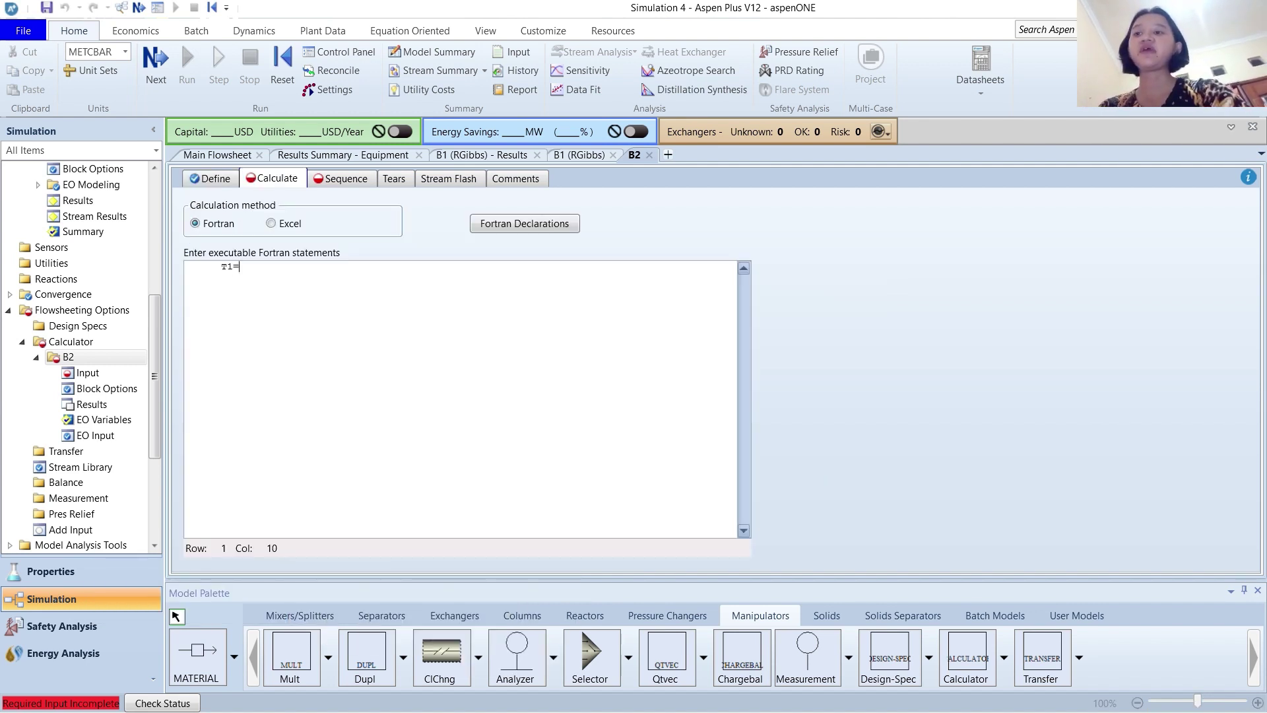
{"action": "key", "text": "BackSpace"}
{"action": "type", "text": "= "}
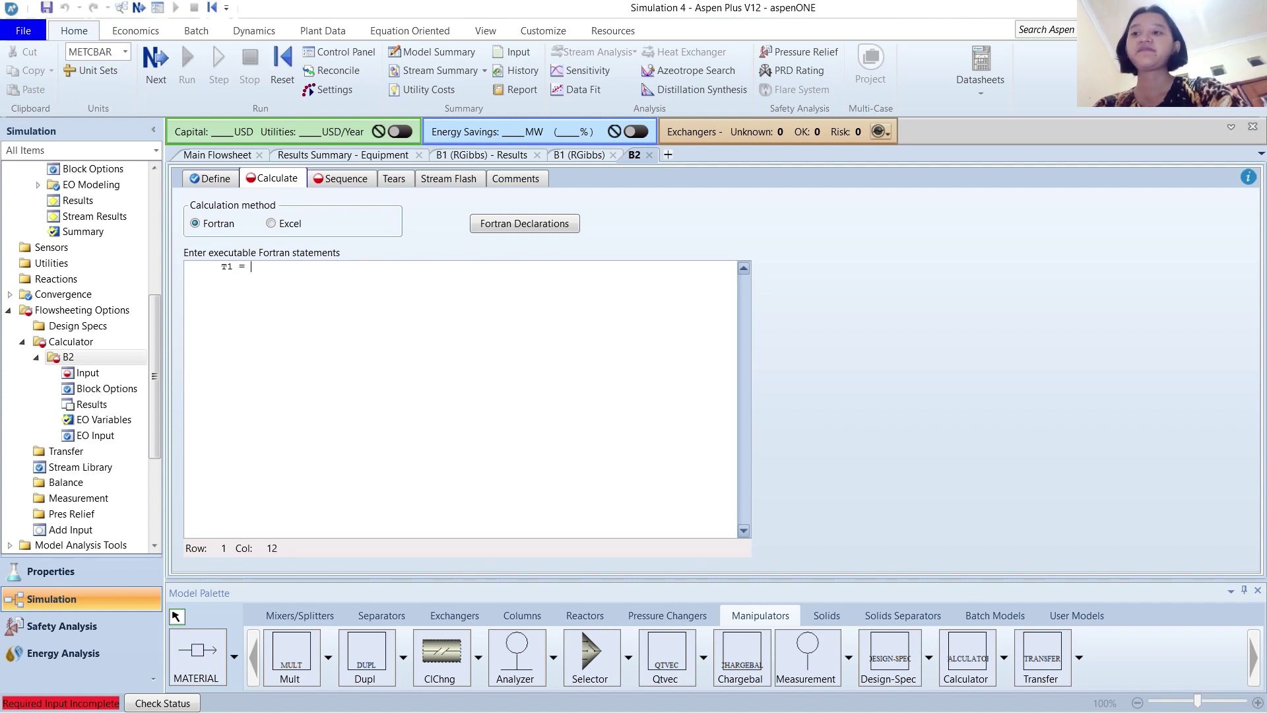
{"action": "type", "text": "TRE"}
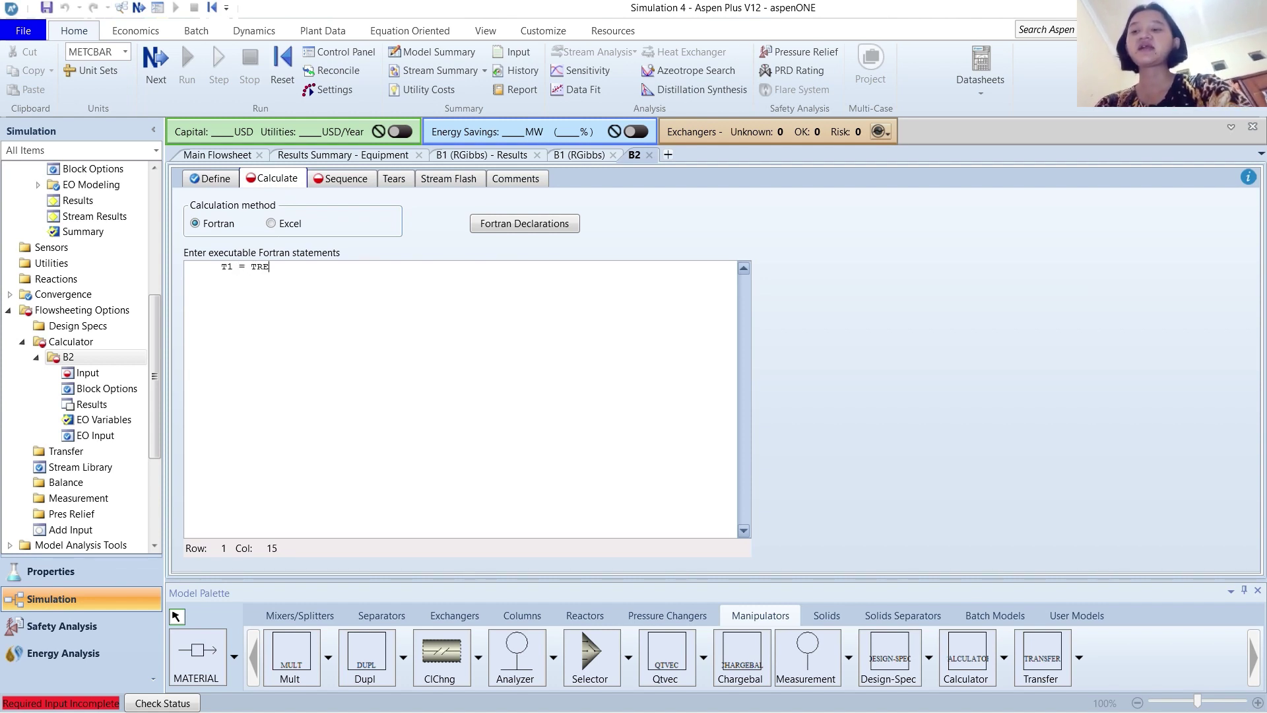
{"action": "type", "text": "ACT"}
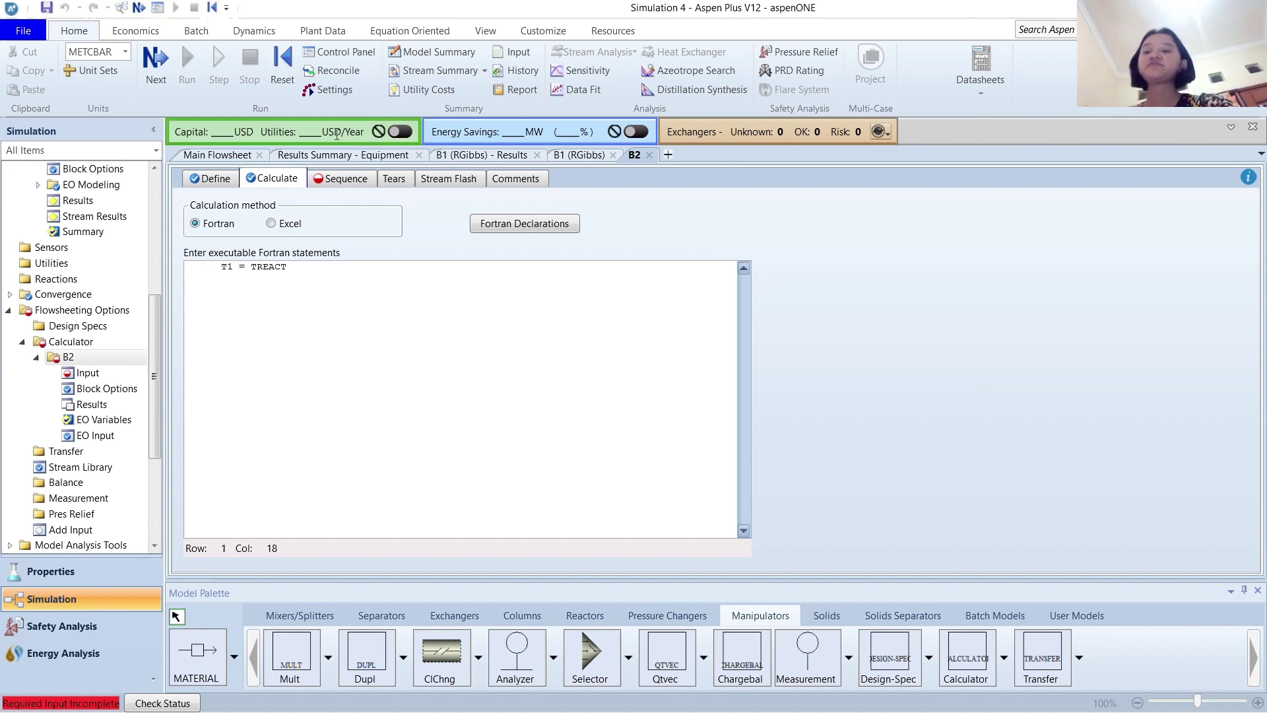
Set Calculator block B2 to execute before unit operation block B1
{"action": "left_click", "coordinate": [349, 181]}
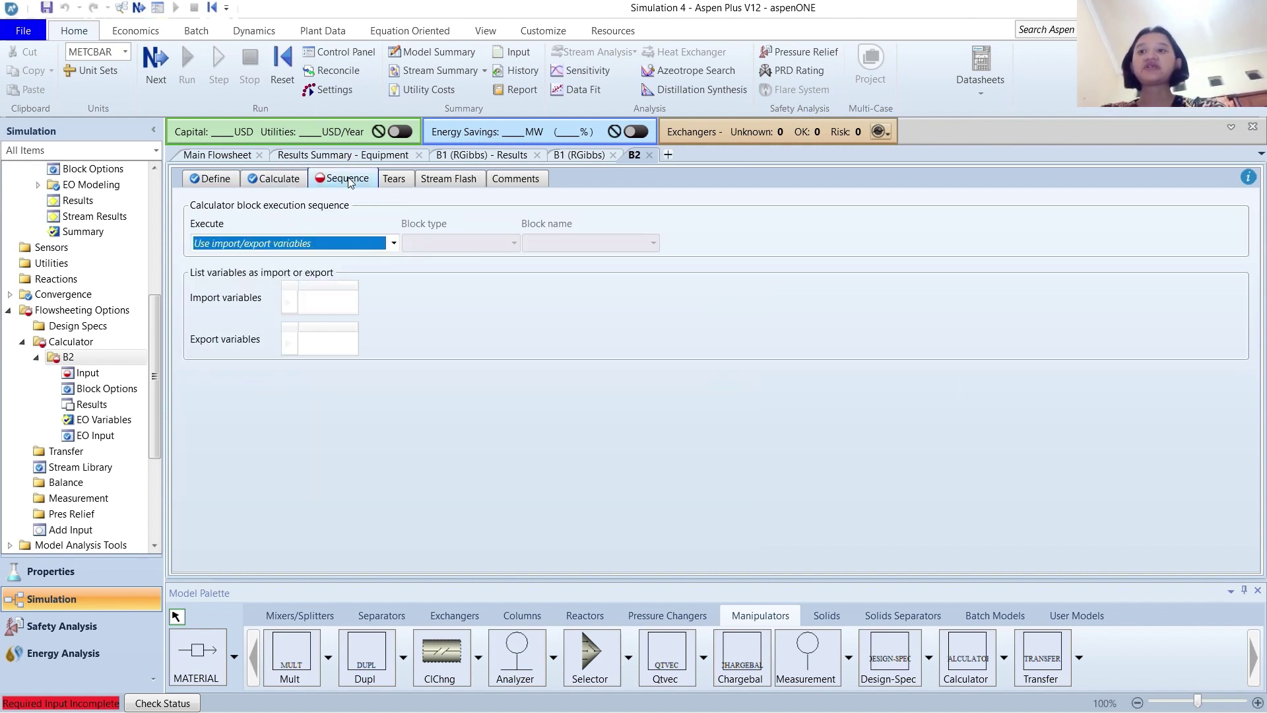
{"action": "left_click", "coordinate": [394, 242]}
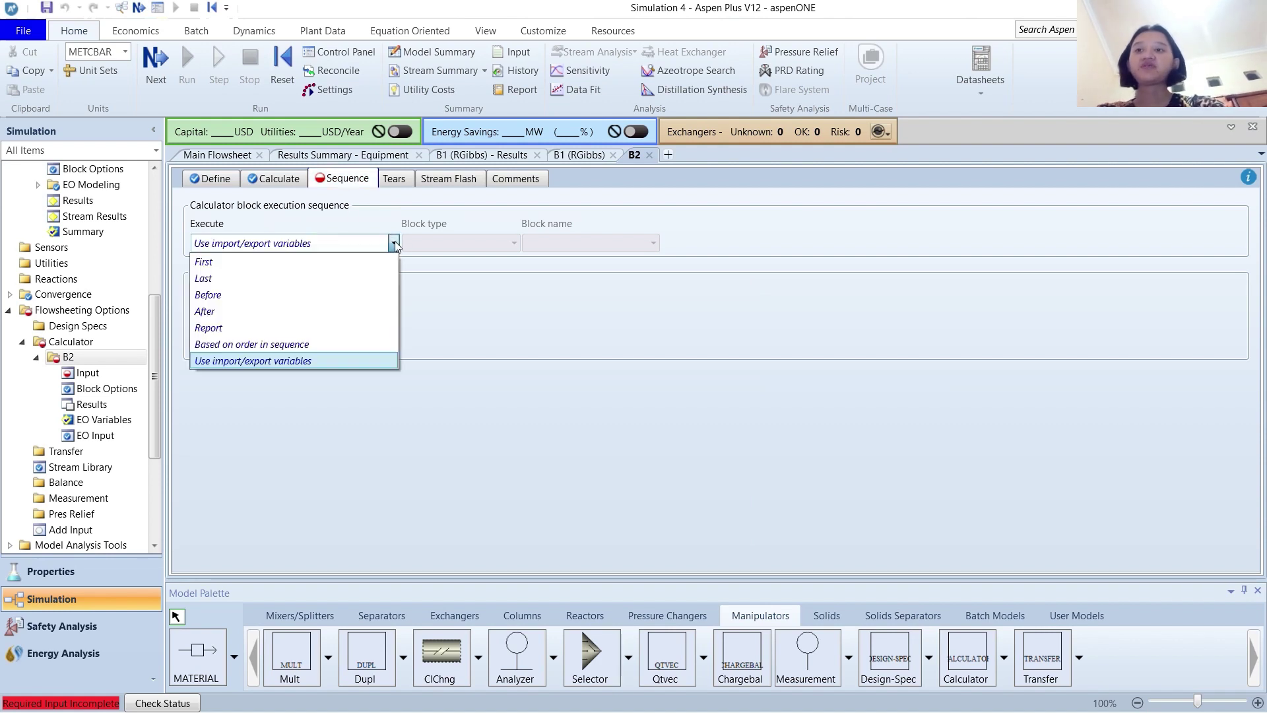
{"action": "left_click", "coordinate": [340, 300]}
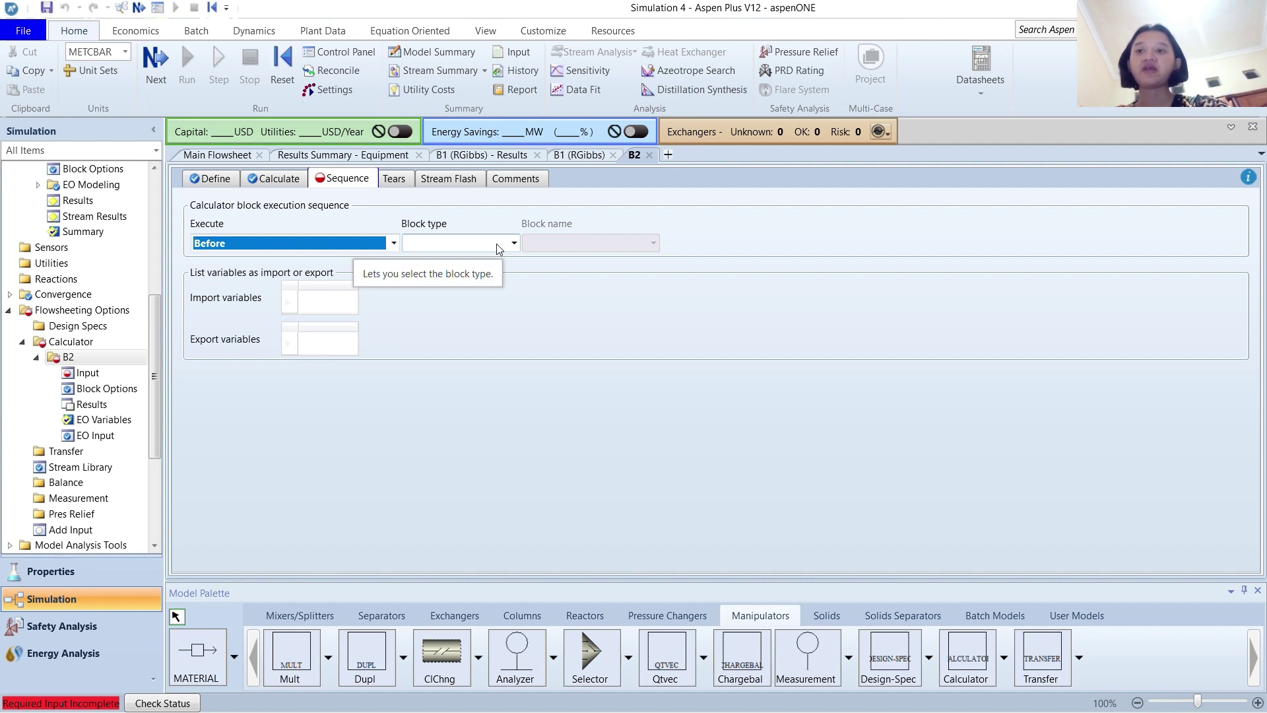
{"action": "left_click", "coordinate": [515, 243]}
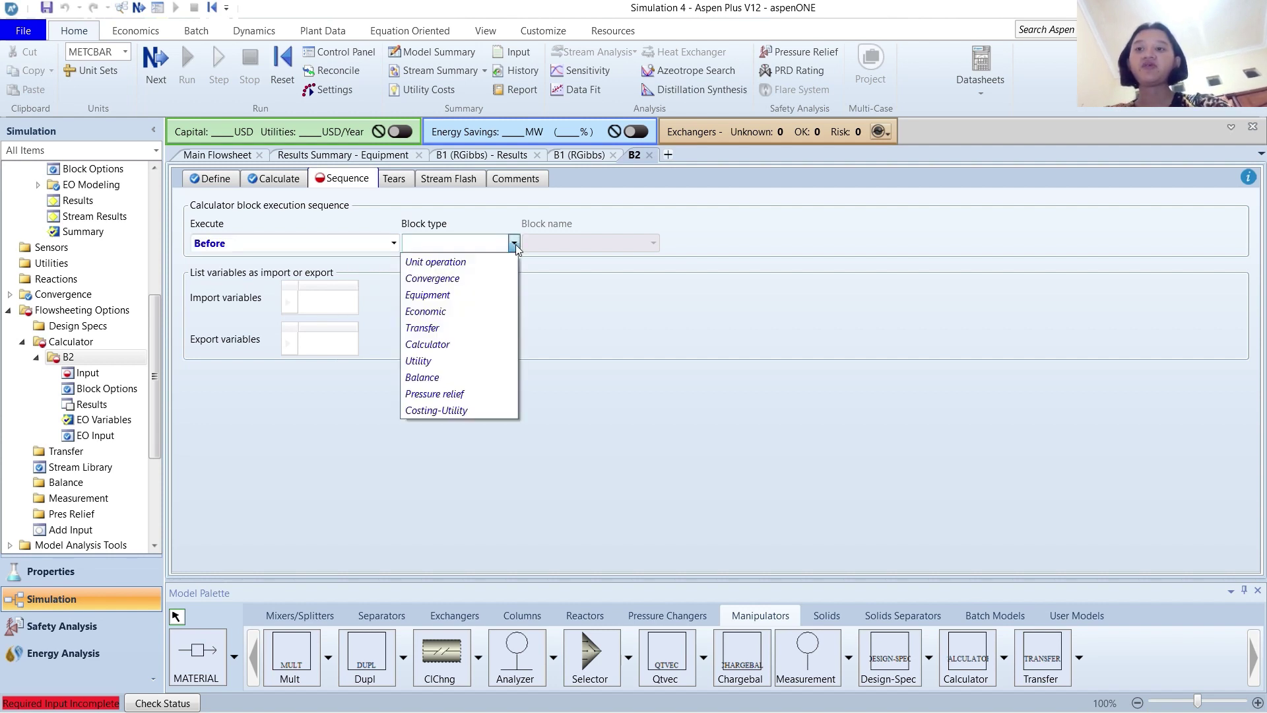
{"action": "left_click", "coordinate": [435, 262]}
{"action": "left_click", "coordinate": [588, 241]}
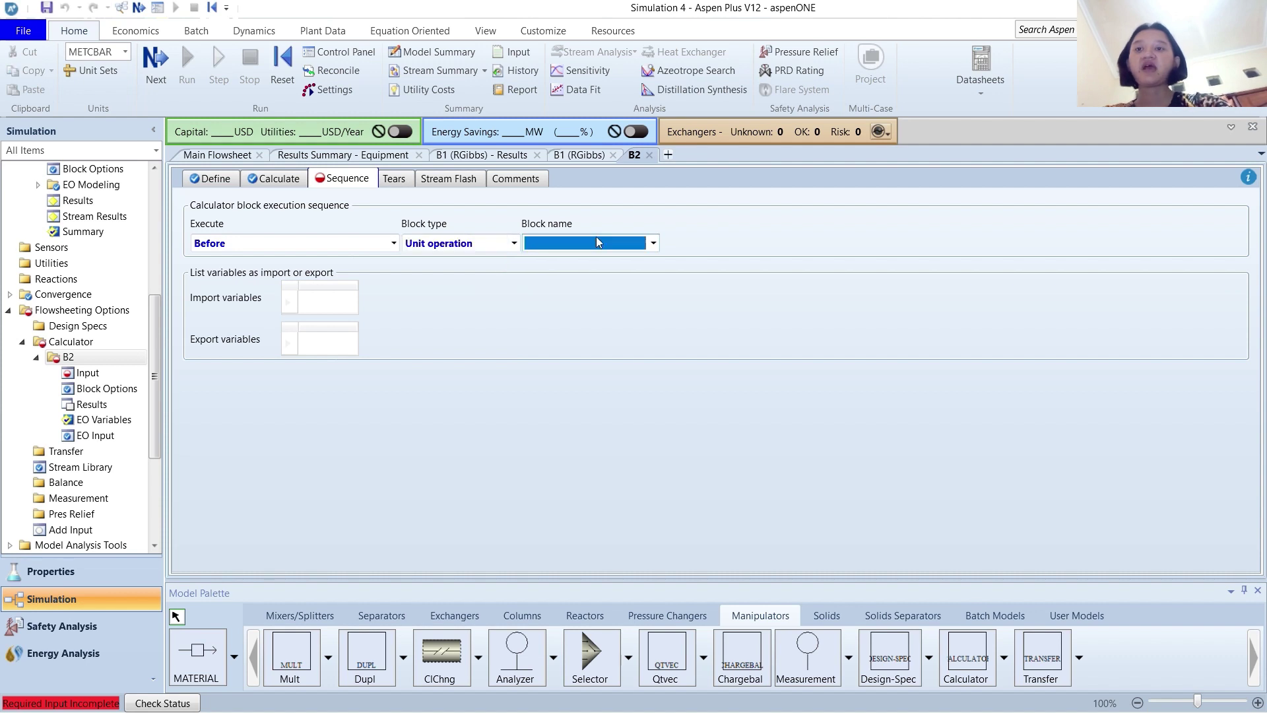
{"action": "left_click", "coordinate": [654, 244]}
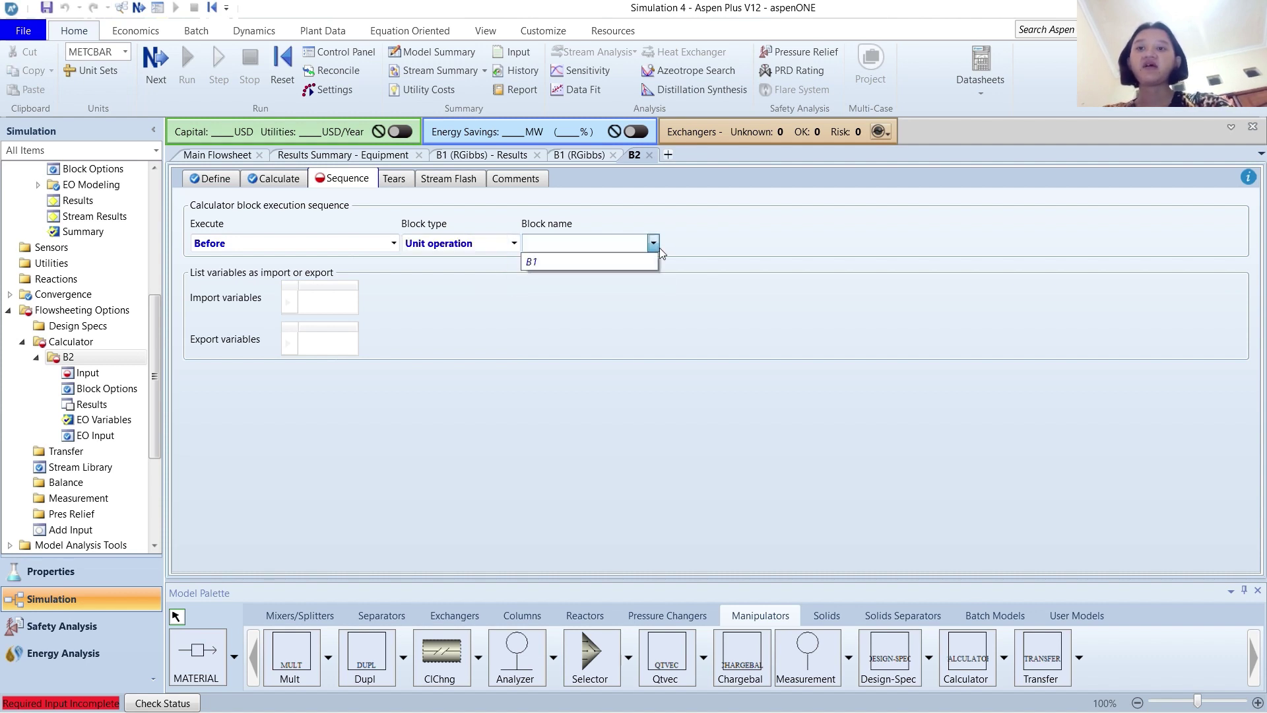
{"action": "left_click", "coordinate": [643, 260]}
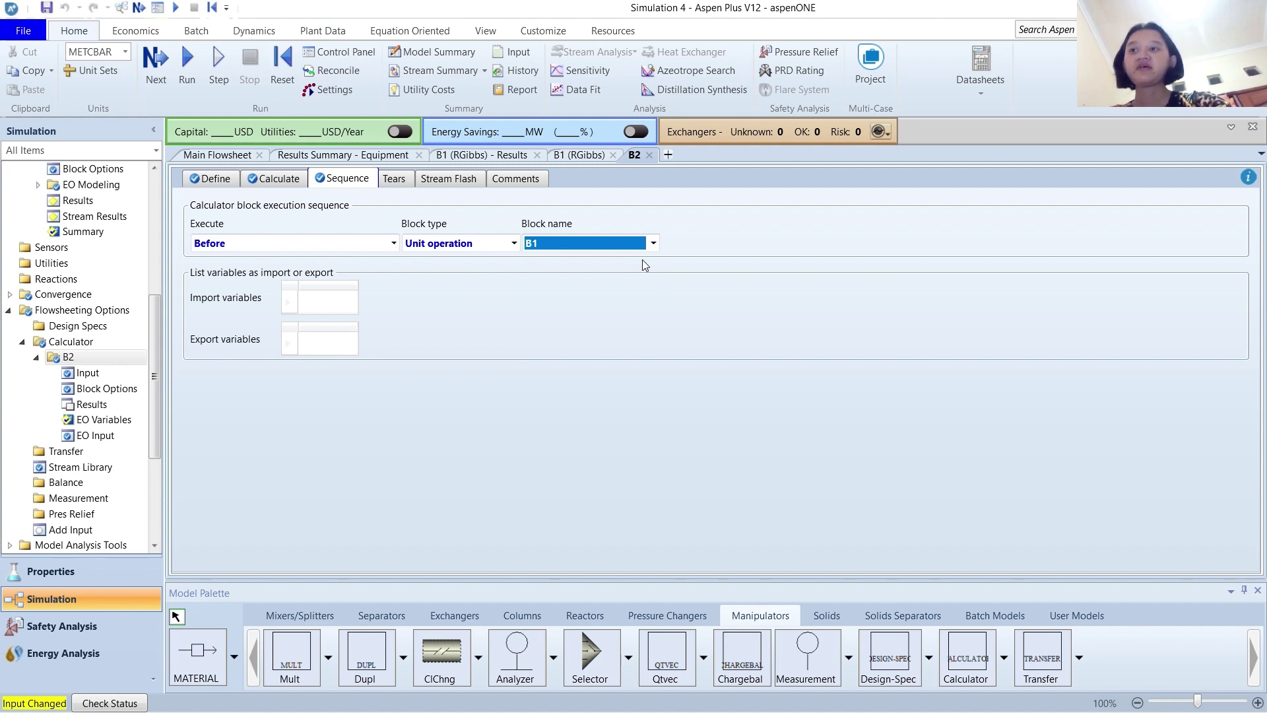
Run the simulation and check the stream temperatures on the main flowsheet
{"action": "left_click", "coordinate": [189, 65]}
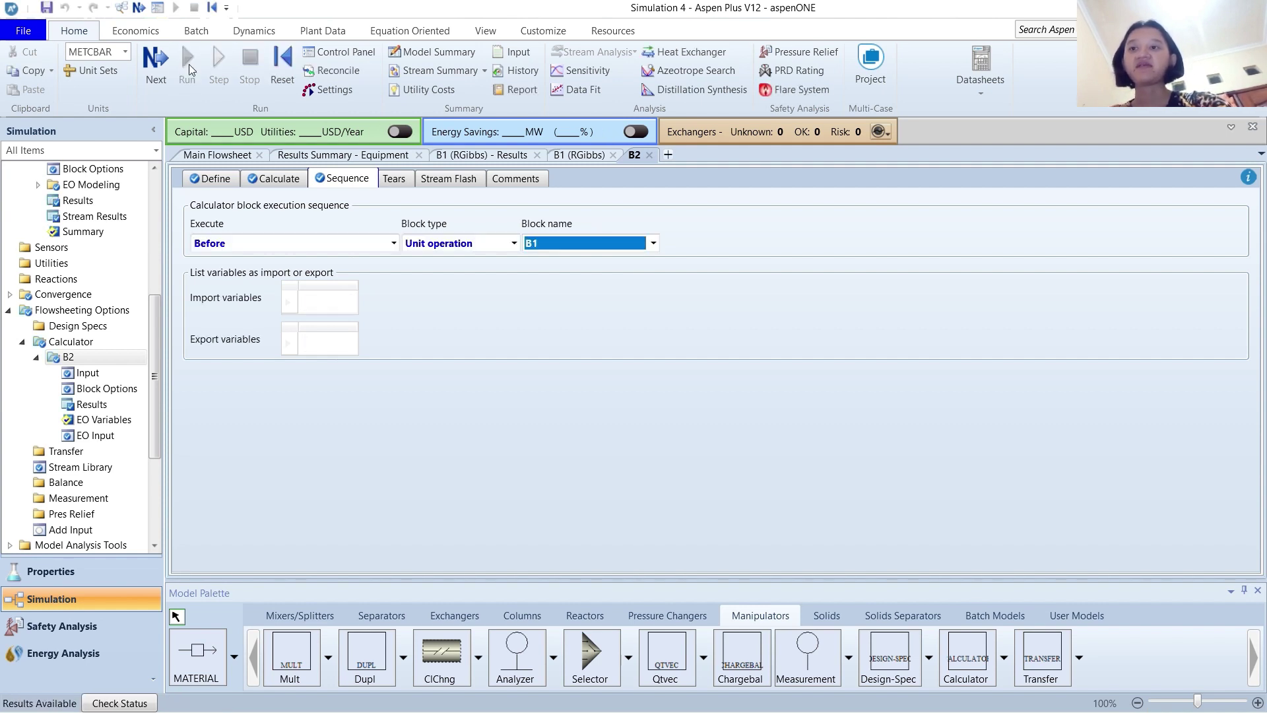
{"action": "left_click", "coordinate": [237, 155]}
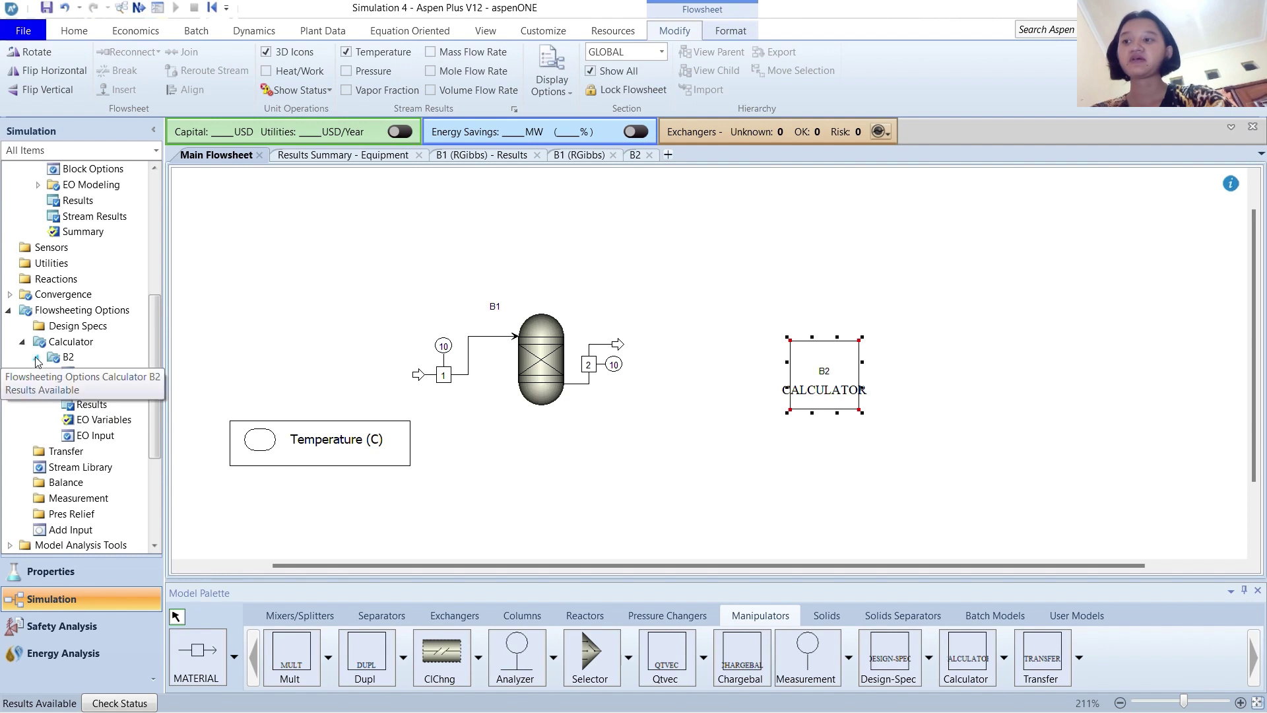
Set the operating temperature of RGibbs reactor B1 to 15 C in its setup specifications
{"action": "scroll", "coordinate": [37, 359], "scroll_direction": "up", "scroll_amount": 6}
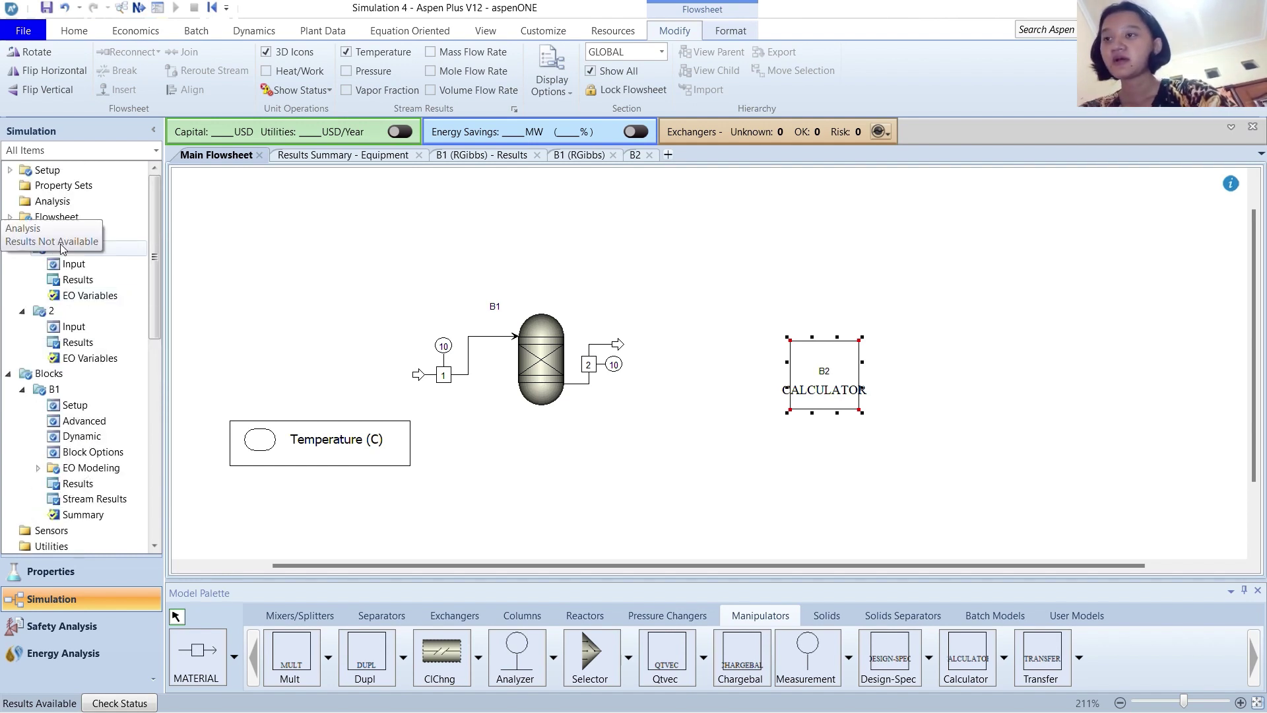
{"action": "left_click", "coordinate": [91, 406]}
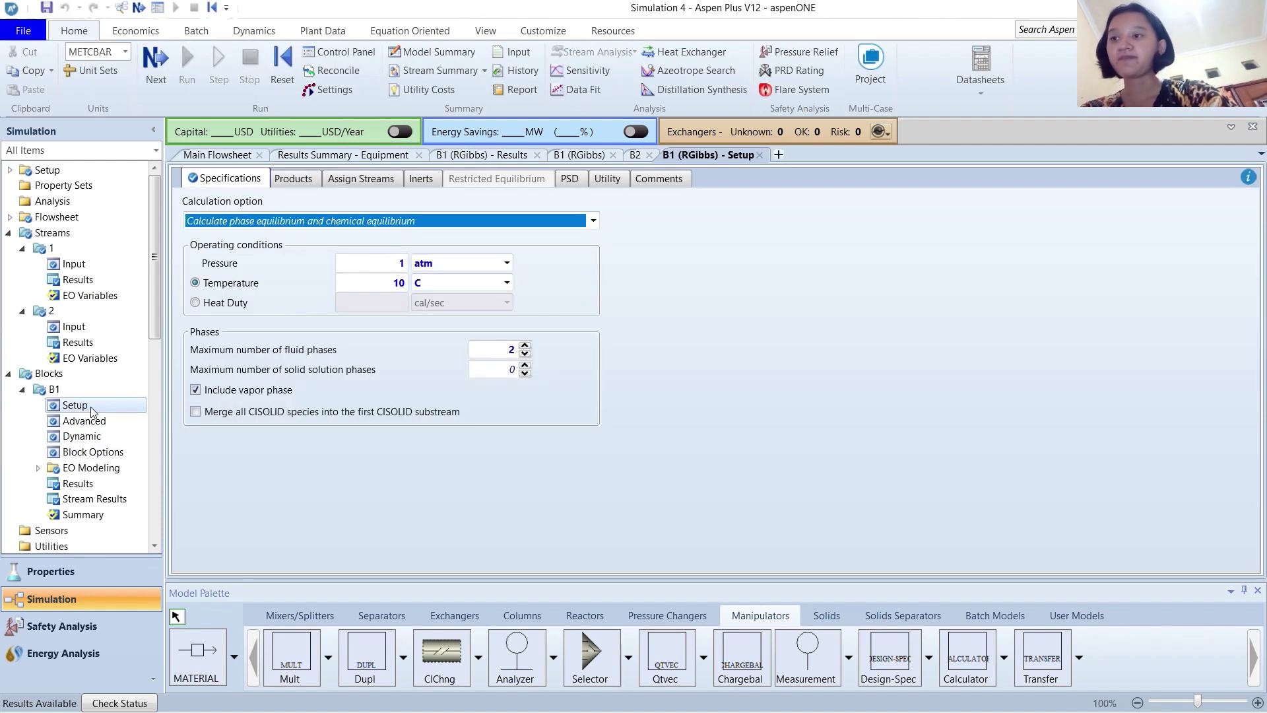
{"action": "left_click", "coordinate": [402, 283]}
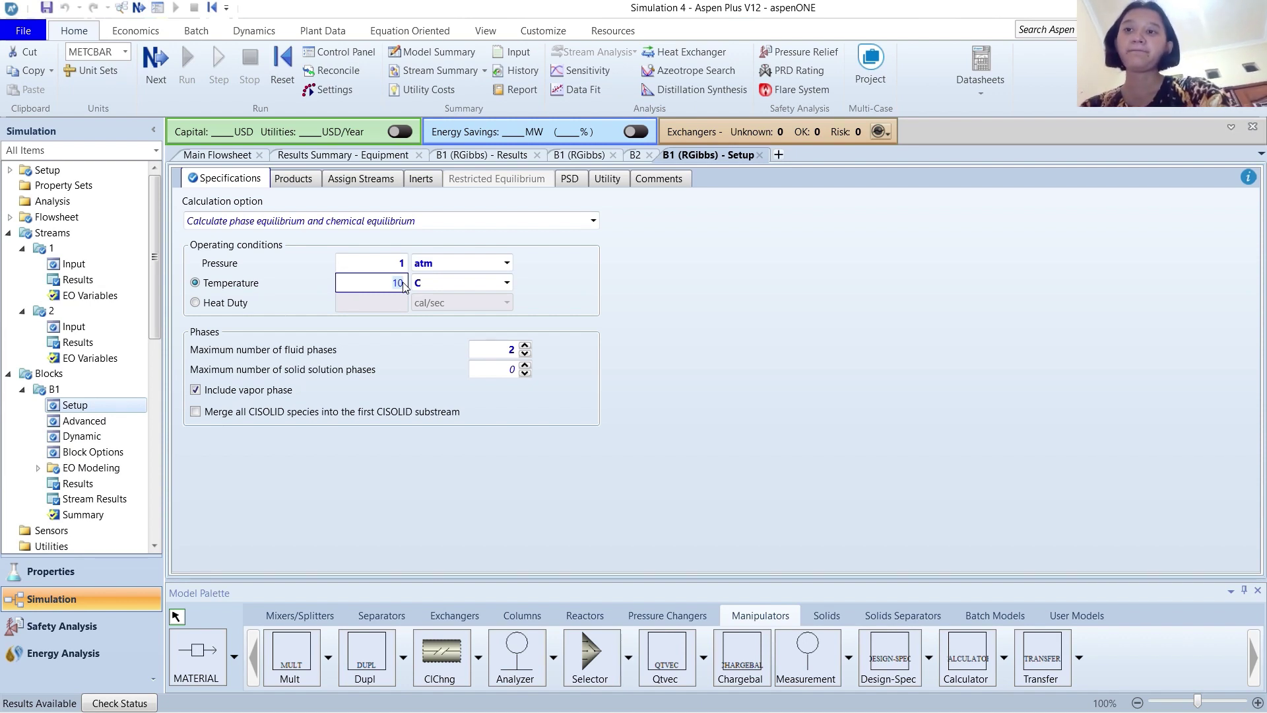
{"action": "type", "text": "15"}
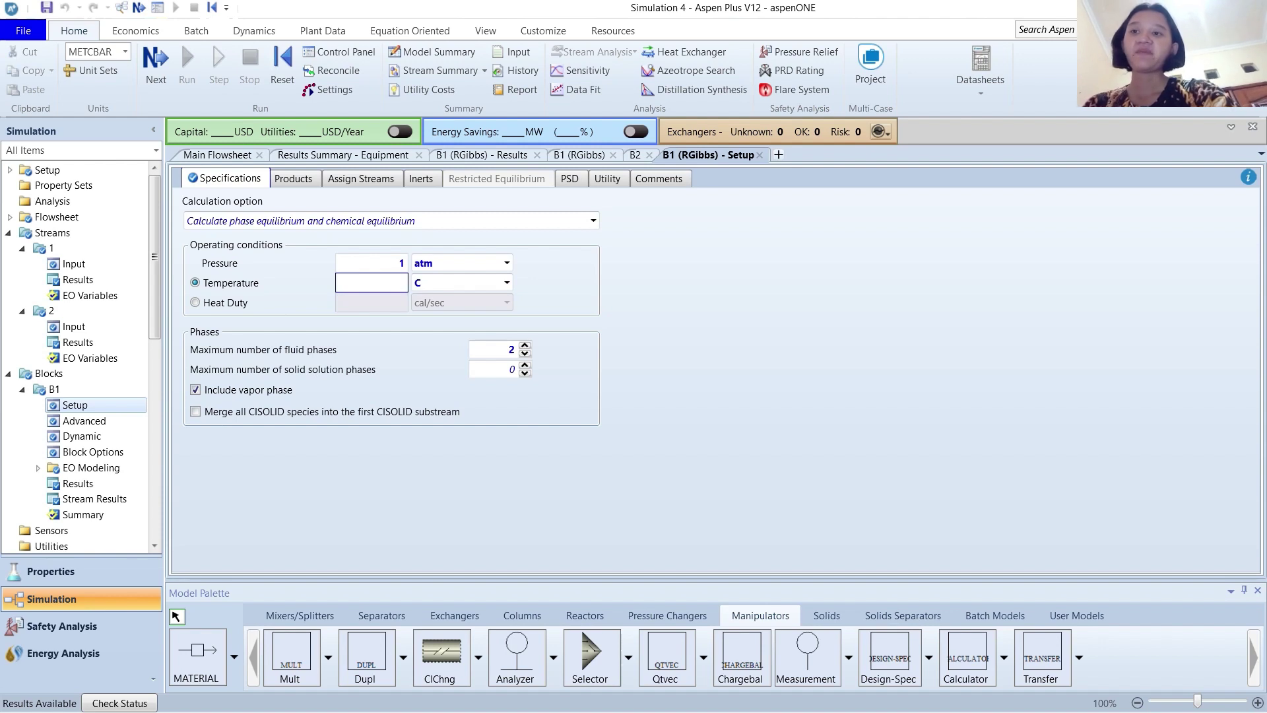
{"action": "key", "text": "Return"}
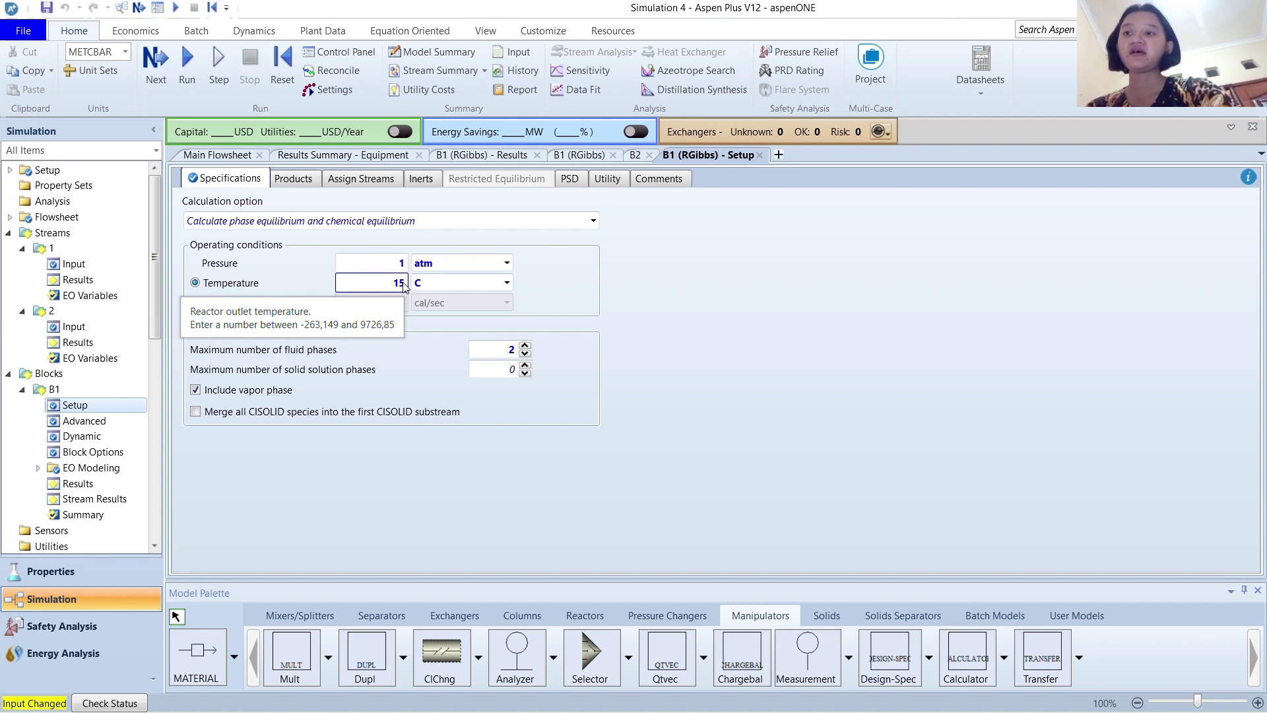
Rerun the simulation by moving to Calculator B2, and check the flowsheet temperatures and the results of reactor B1
{"action": "left_click", "coordinate": [190, 74]}
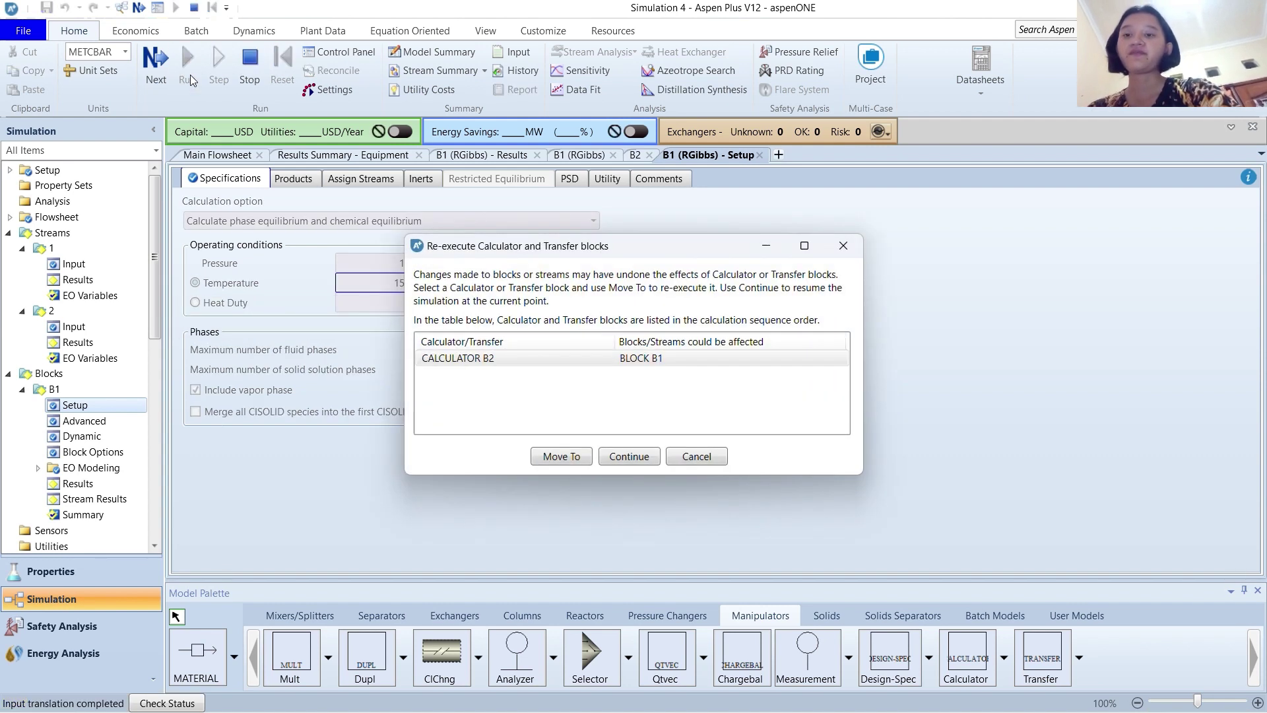
{"action": "left_click", "coordinate": [644, 362]}
{"action": "left_click", "coordinate": [580, 452]}
{"action": "left_click", "coordinate": [213, 155]}
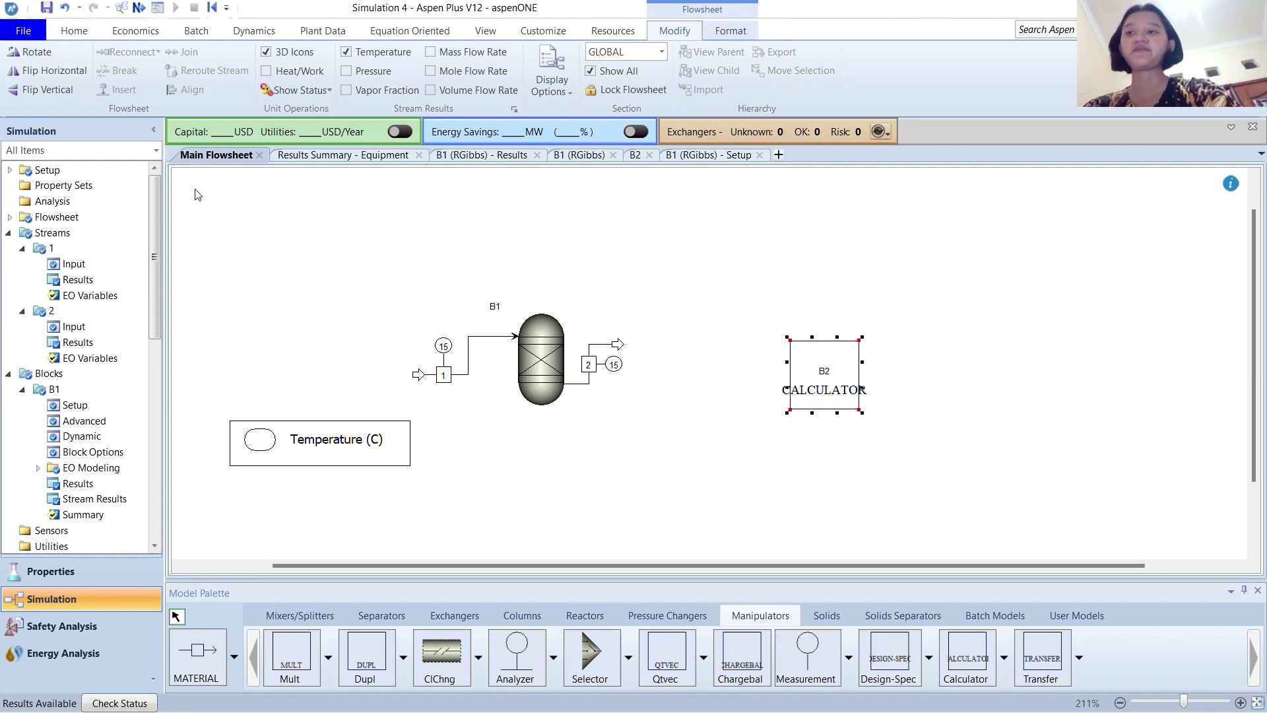
{"action": "left_click", "coordinate": [91, 486]}
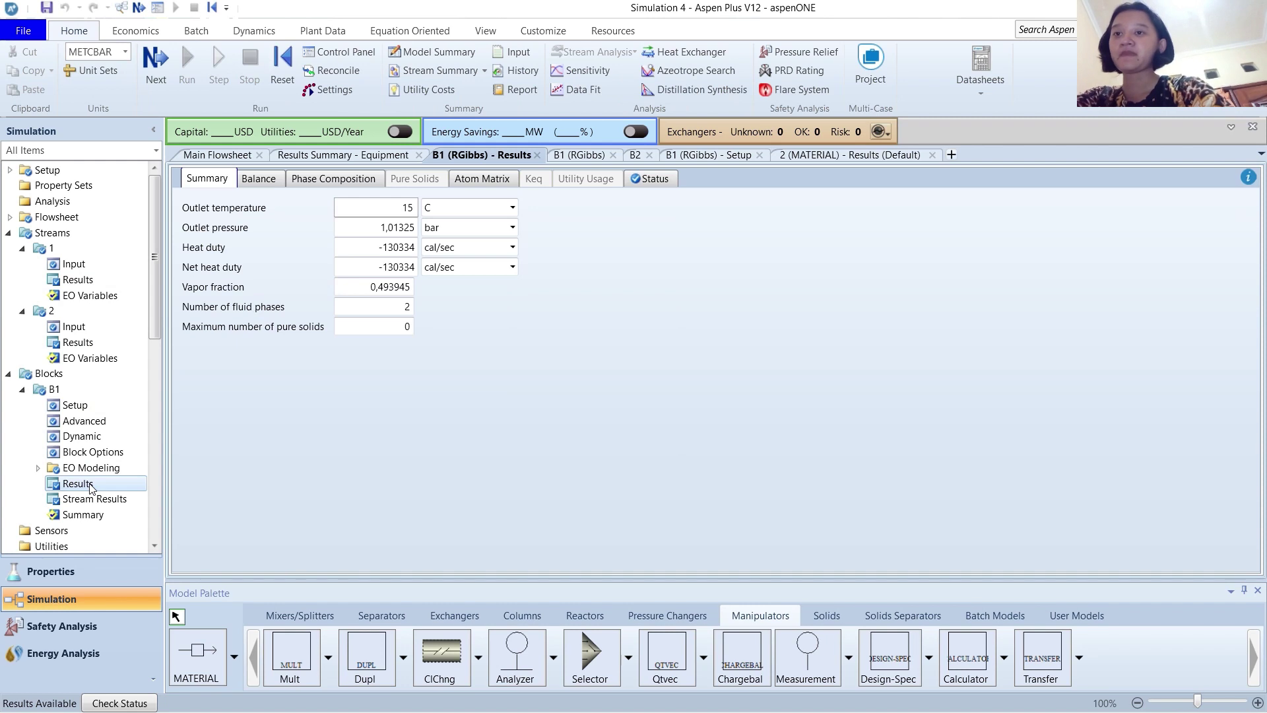
Create a new sensitivity analysis with the ID ISOTERM
{"action": "left_click", "coordinate": [592, 70]}
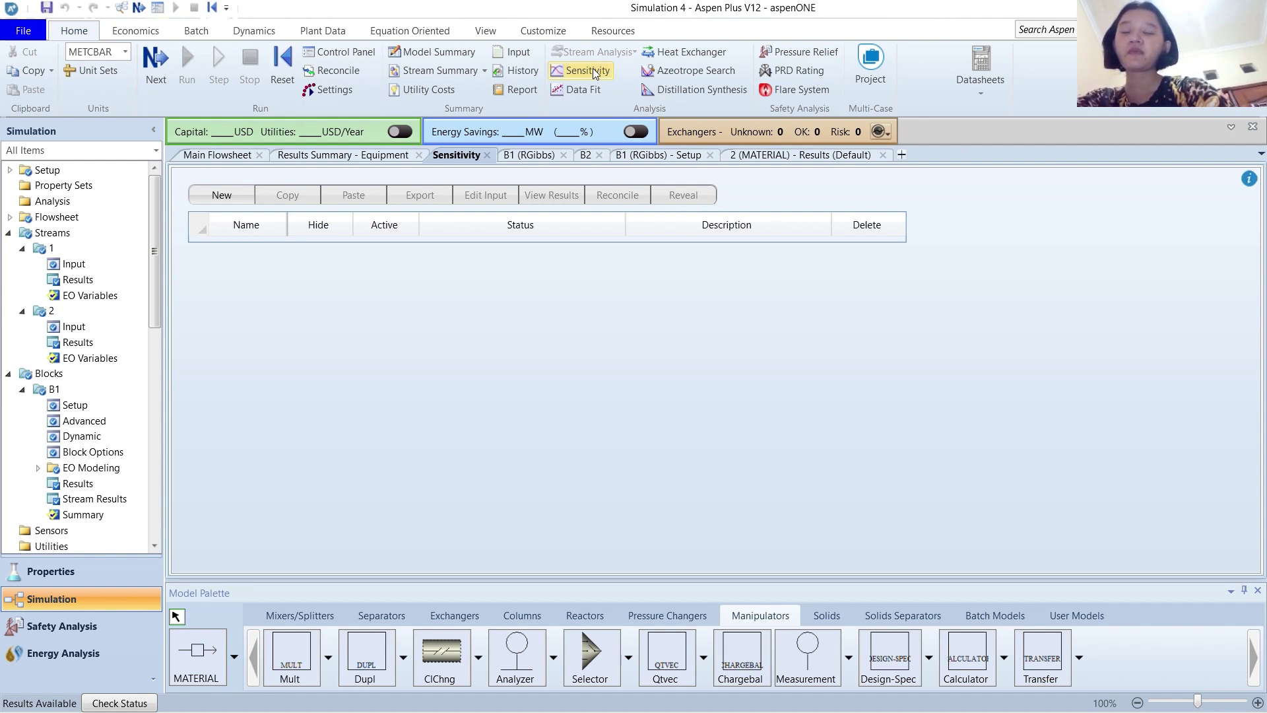
{"action": "left_click", "coordinate": [213, 196]}
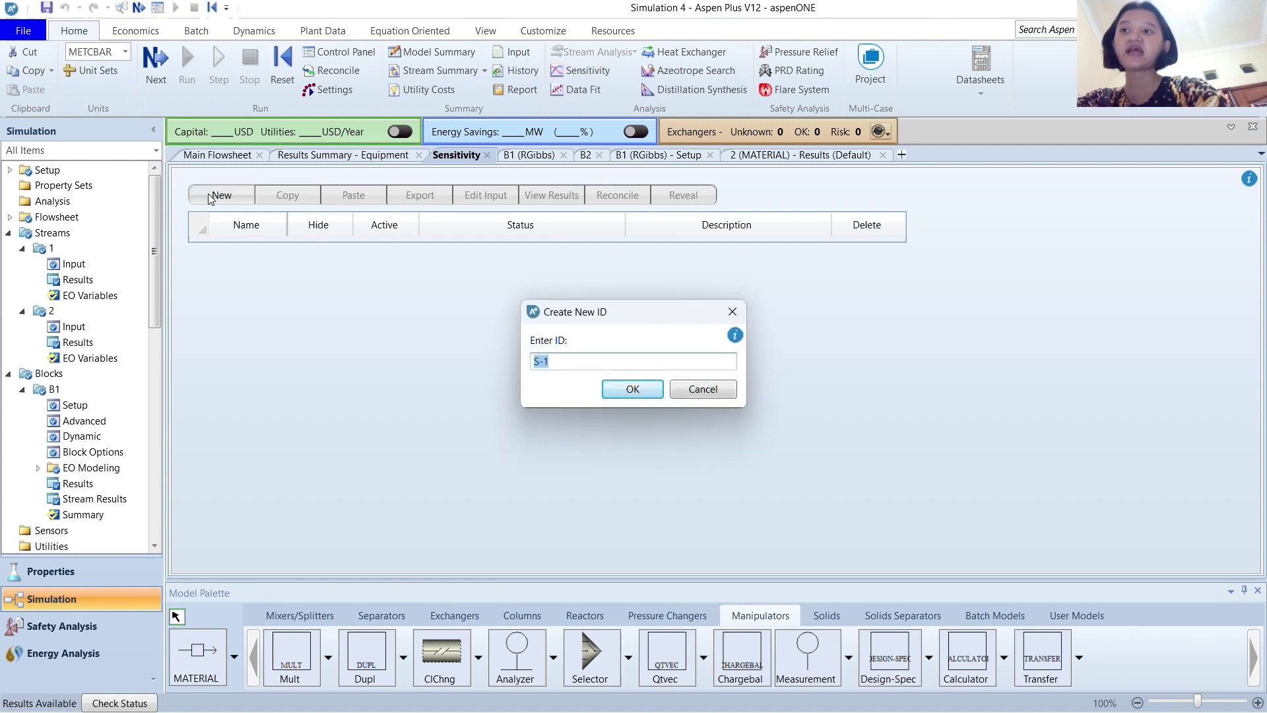
{"action": "type", "text": "I"}
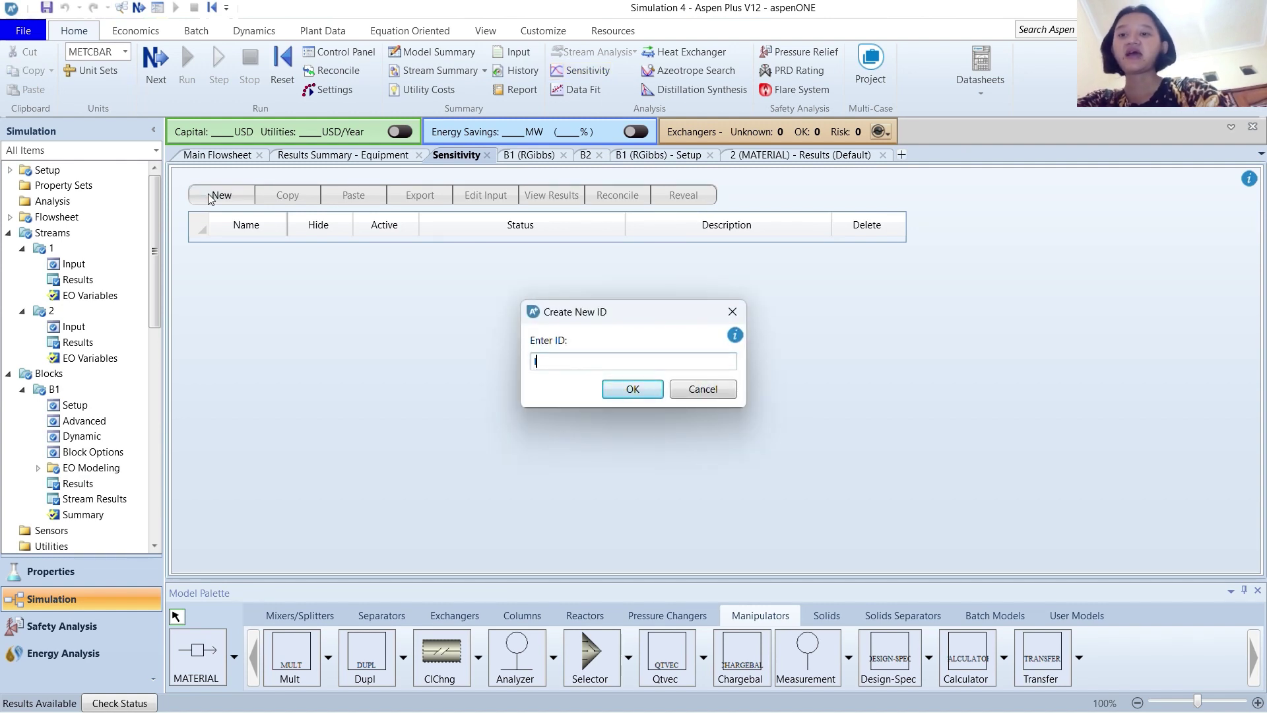
{"action": "type", "text": "SOTERM"}
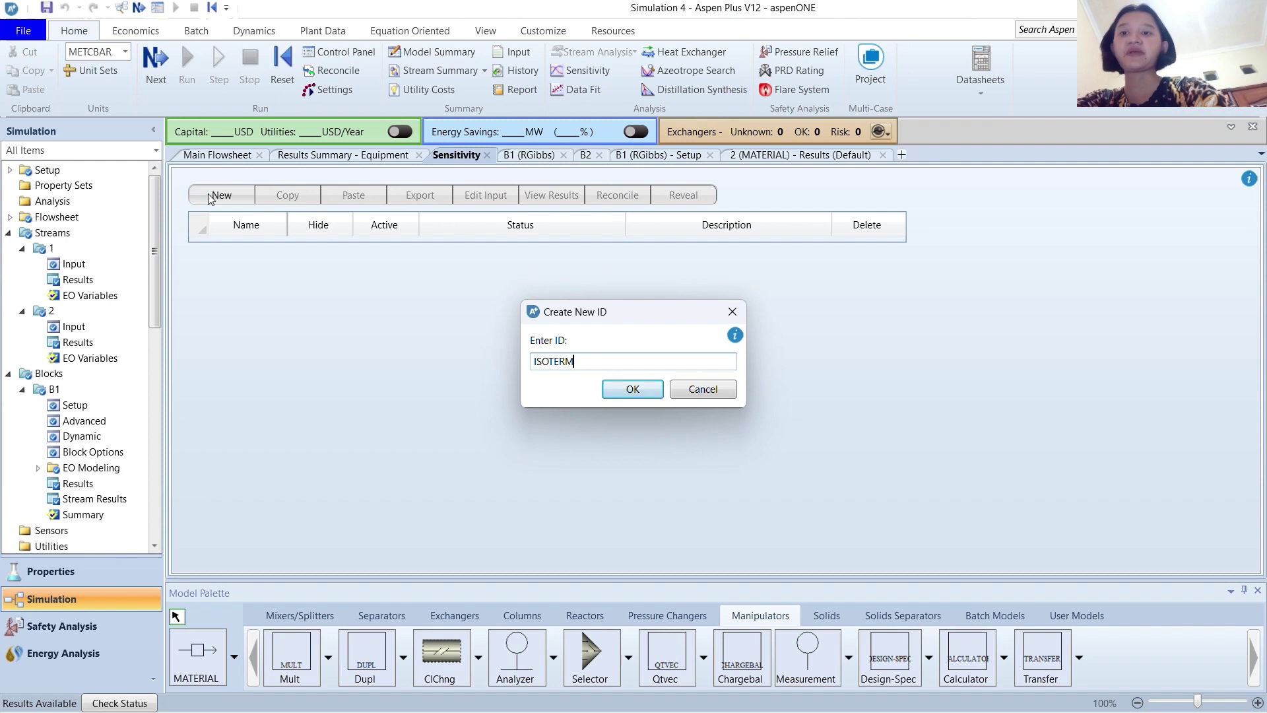
{"action": "key", "text": "Return"}
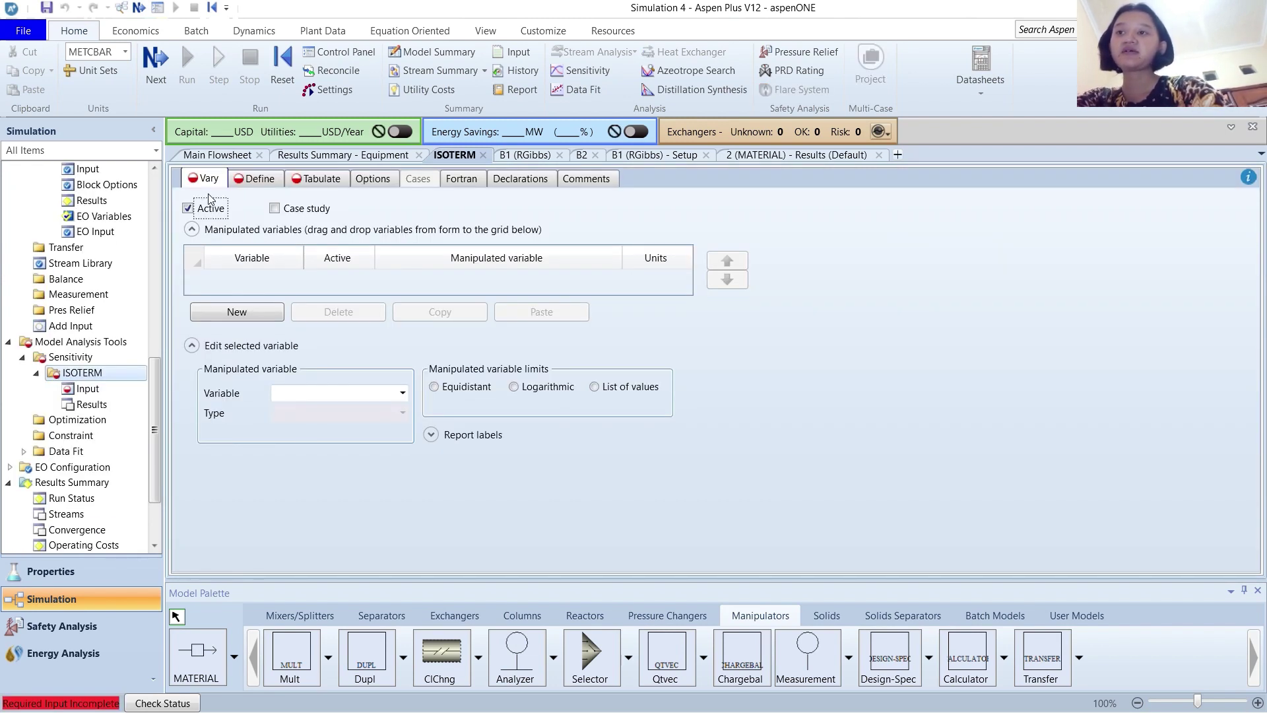
Add a manipulated variable to ISOTERM as a Block-Var that varies the TEMP variable of block B1
{"action": "left_click", "coordinate": [258, 314]}
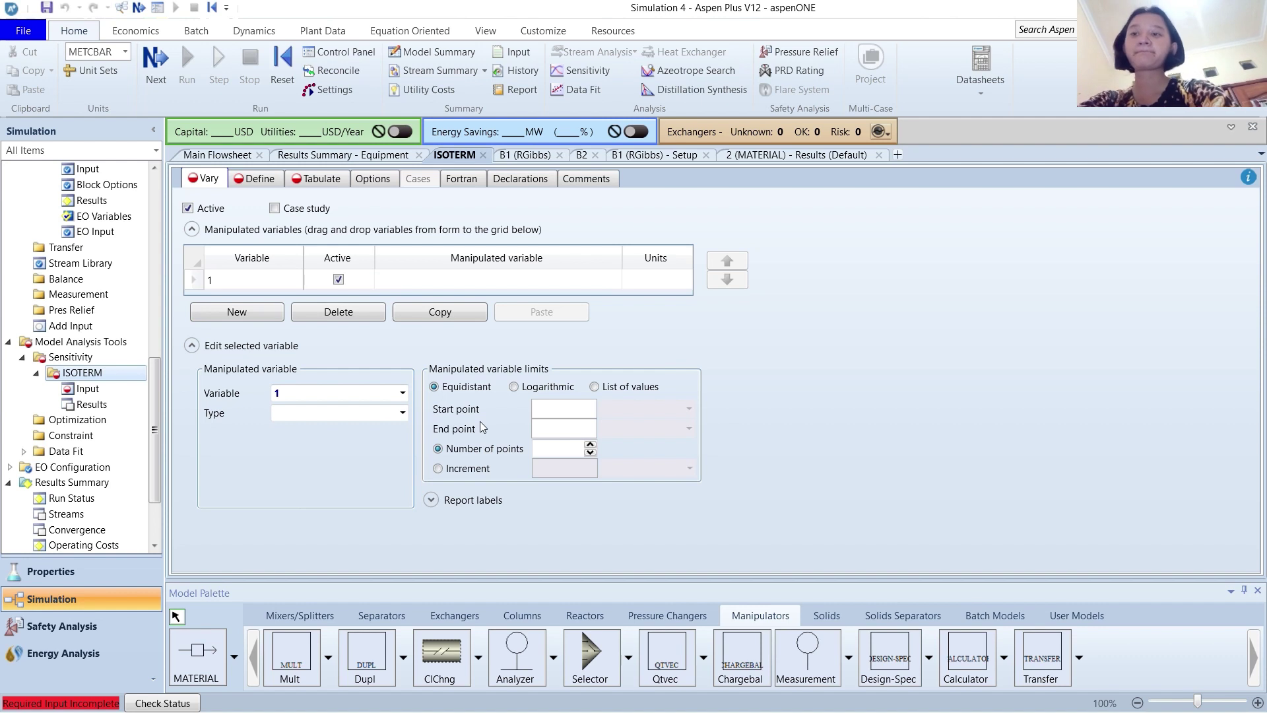
{"action": "left_click", "coordinate": [370, 417]}
{"action": "left_click", "coordinate": [403, 413]}
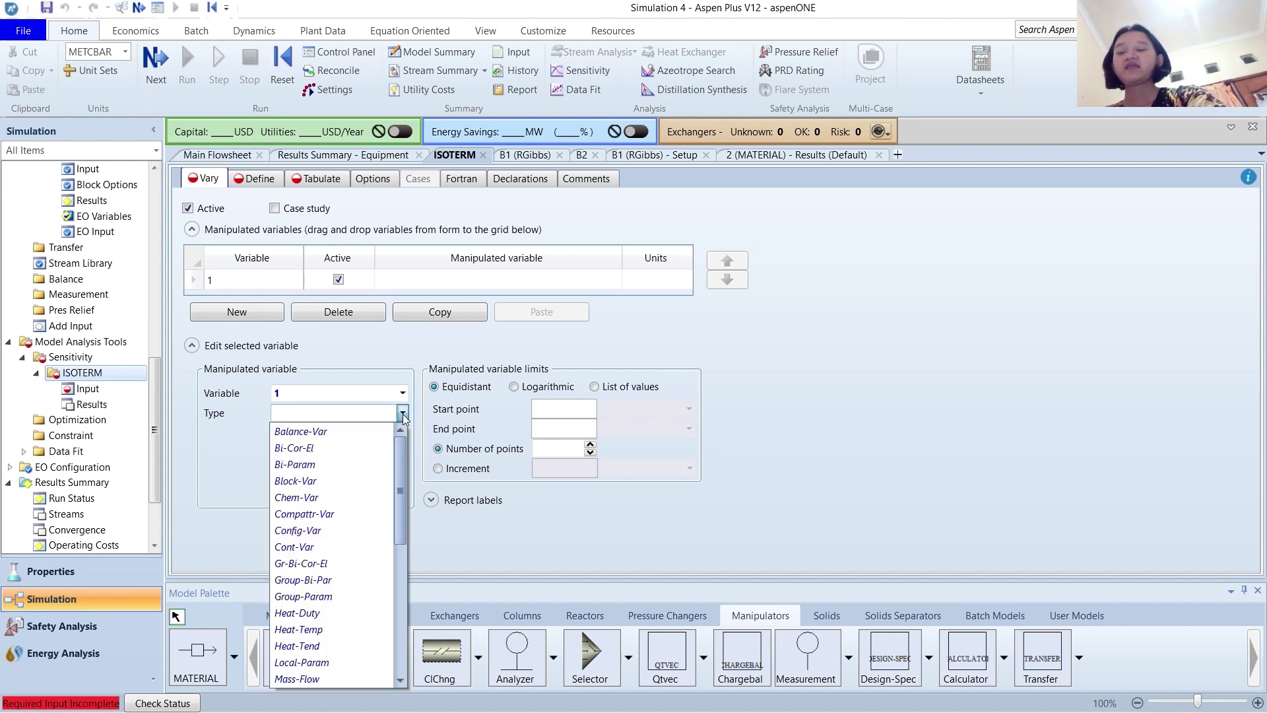
{"action": "left_click", "coordinate": [346, 481]}
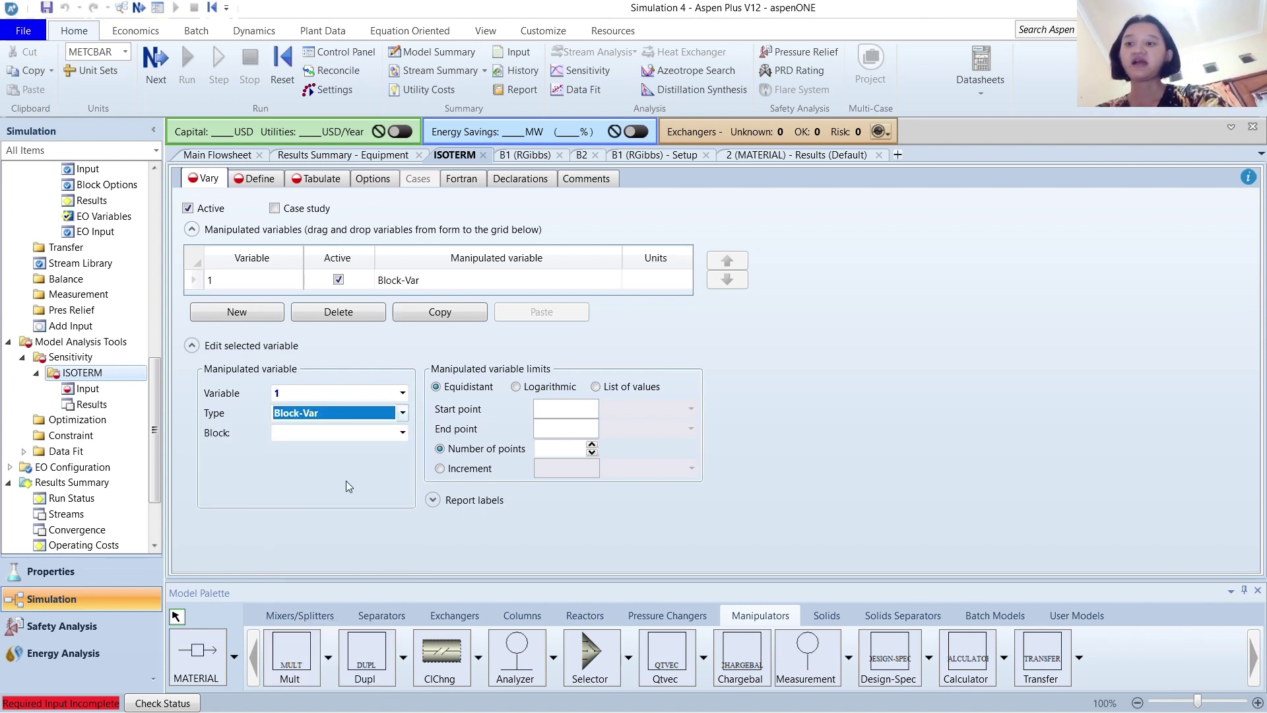
{"action": "left_click", "coordinate": [403, 433]}
{"action": "left_click", "coordinate": [387, 455]}
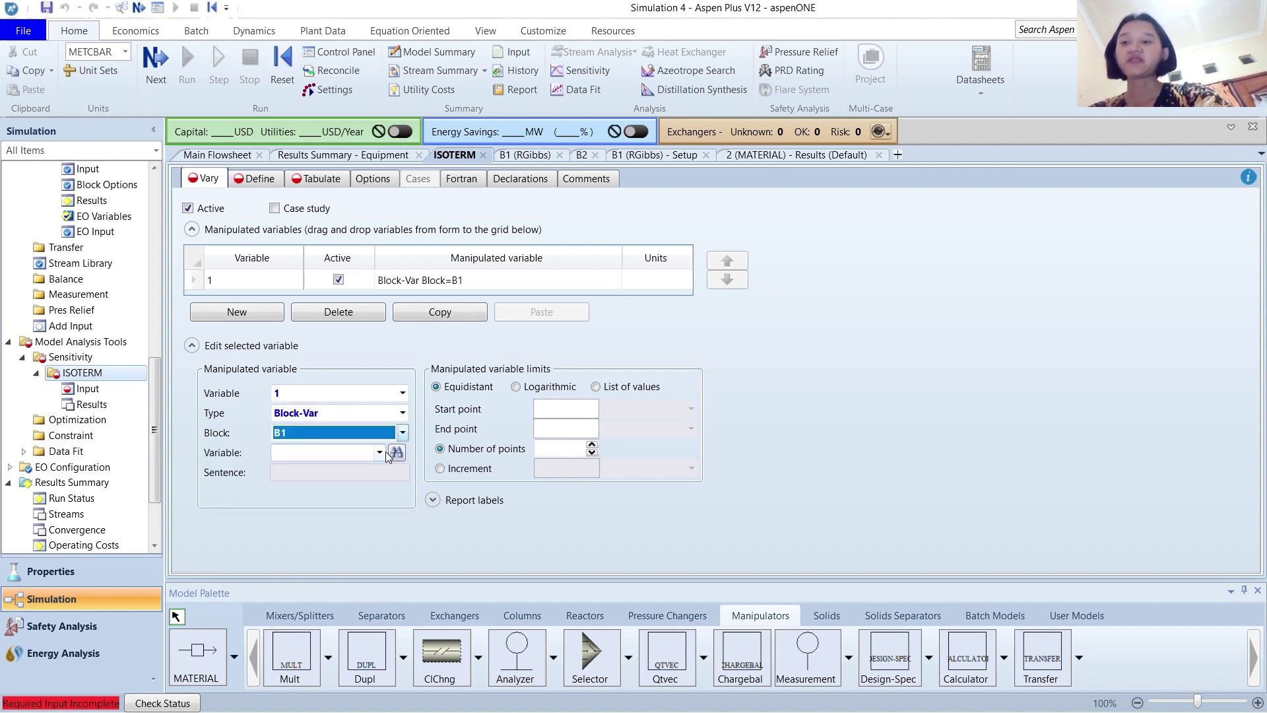
{"action": "left_click", "coordinate": [376, 454]}
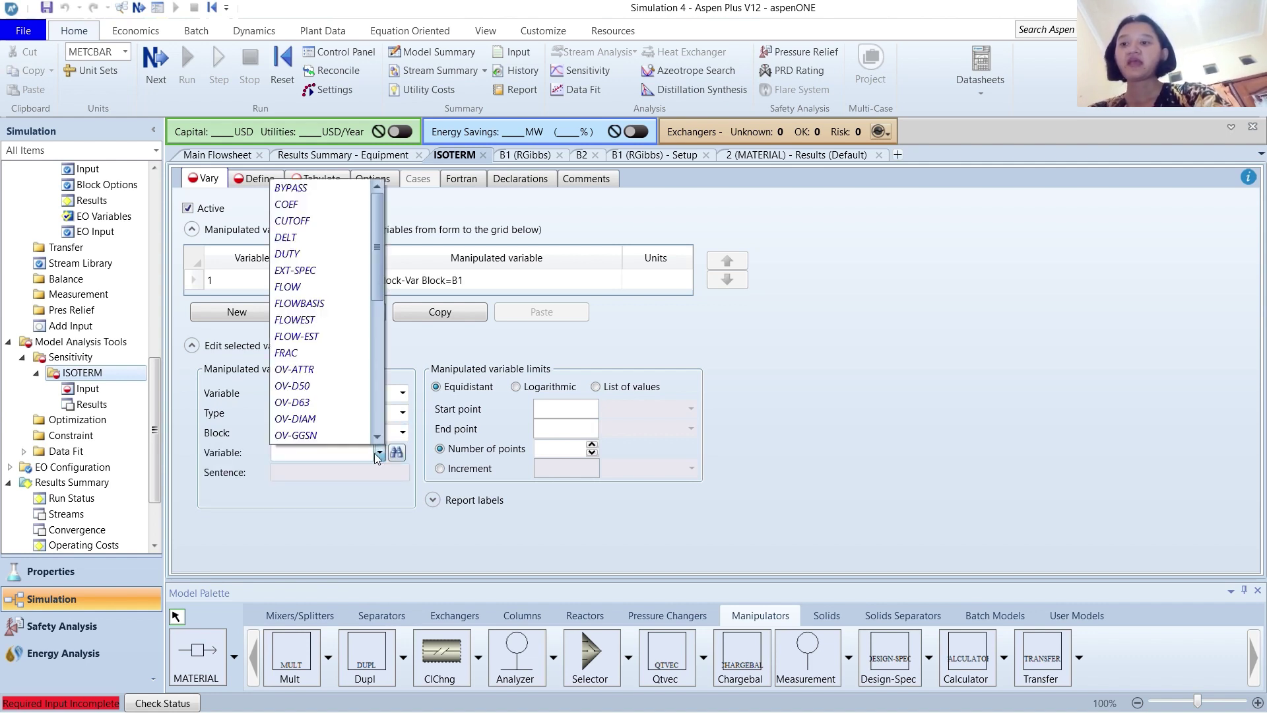
{"action": "scroll", "coordinate": [329, 409], "scroll_direction": "down", "scroll_amount": 6}
{"action": "left_click", "coordinate": [347, 407]}
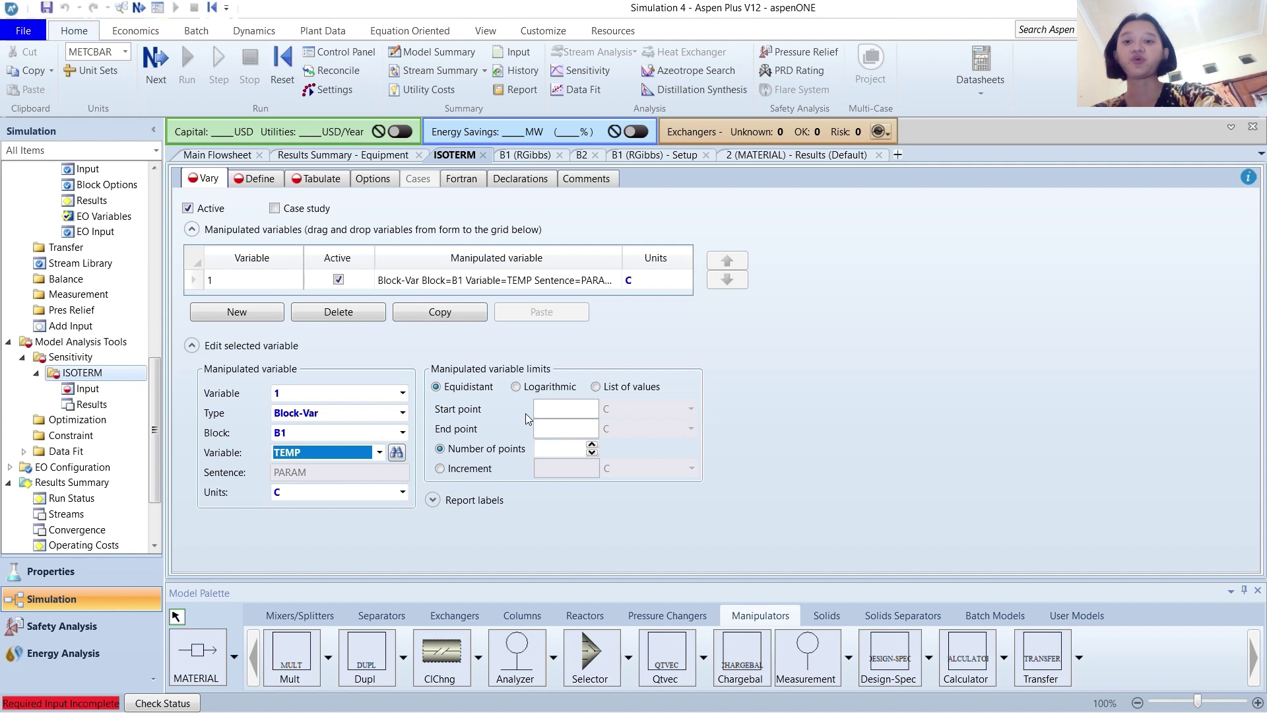
Set equidistant limits for the manipulated temperature from 10 to 30 C with an increment of 5 C
{"action": "left_click", "coordinate": [569, 410]}
{"action": "type", "text": "10"}
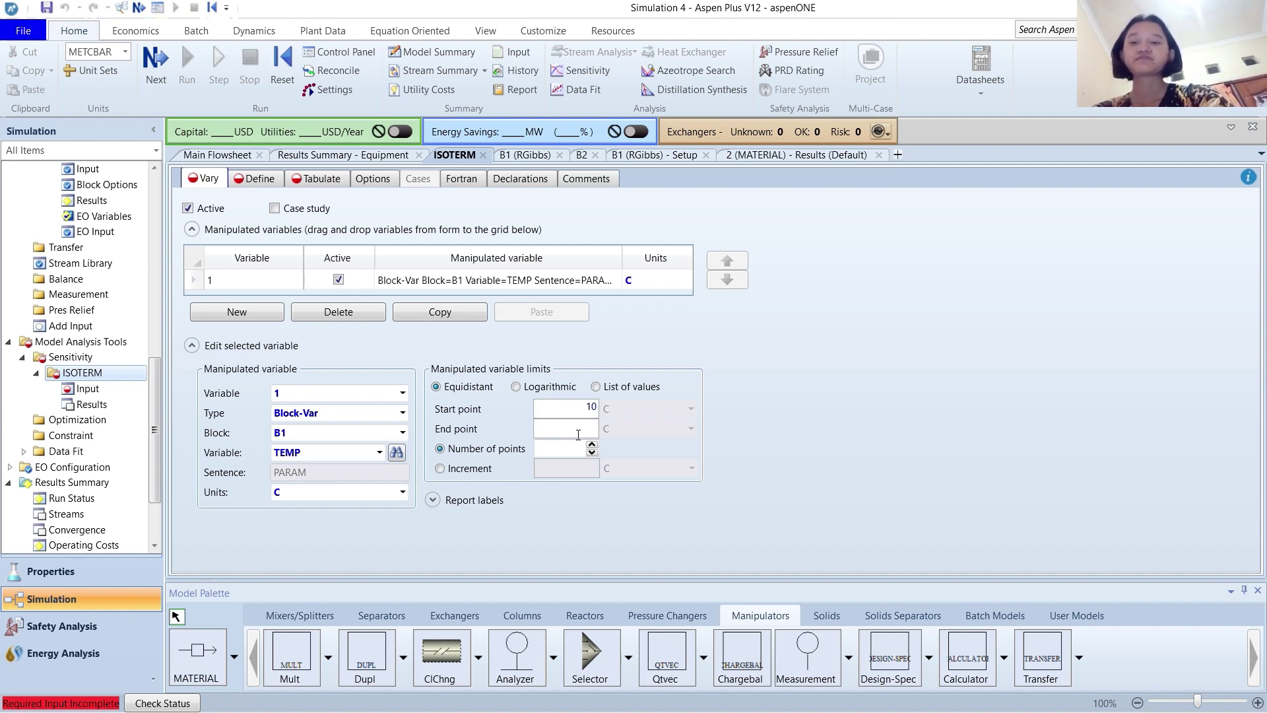
{"action": "left_click", "coordinate": [578, 432]}
{"action": "type", "text": "30"}
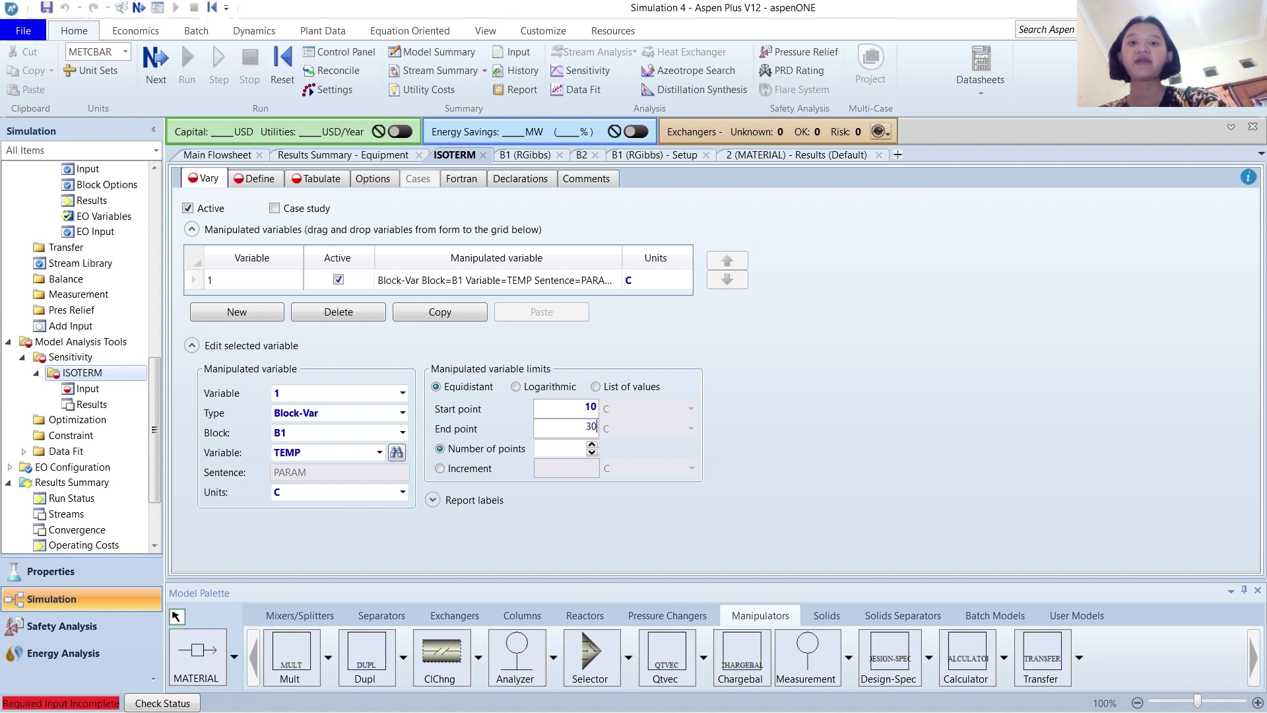
{"action": "left_click", "coordinate": [486, 470]}
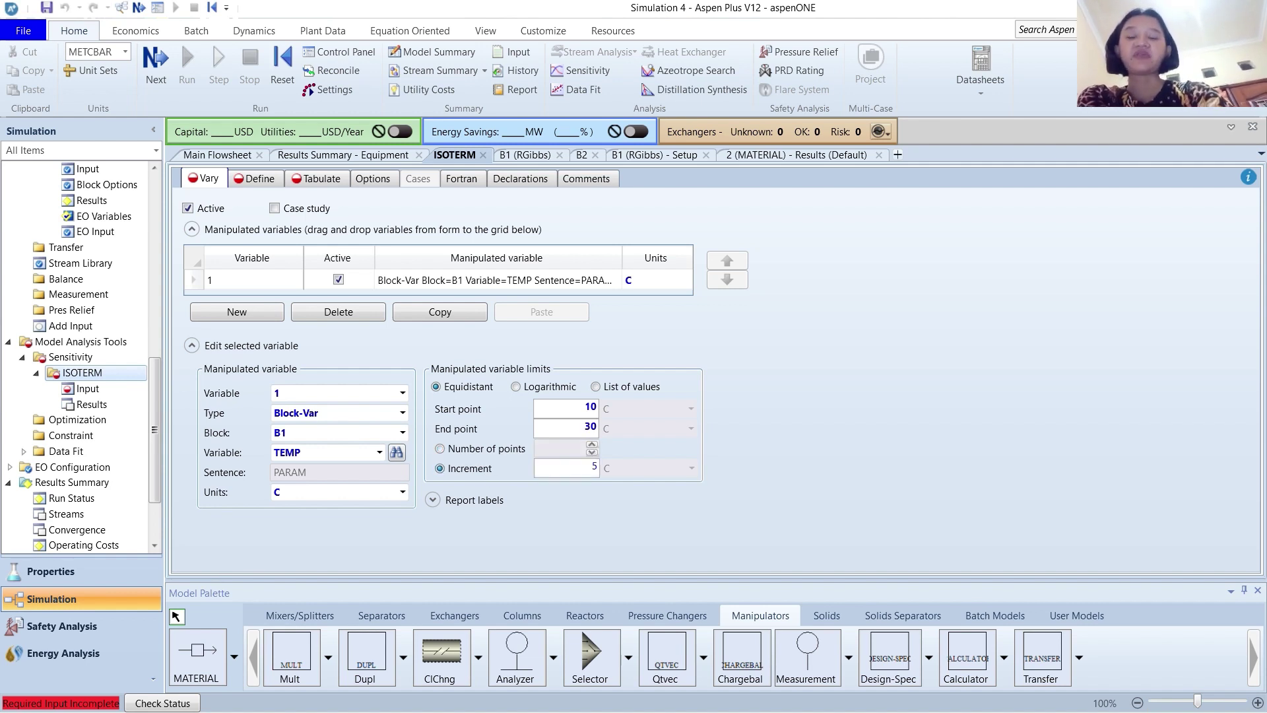
{"action": "left_click", "coordinate": [801, 493]}
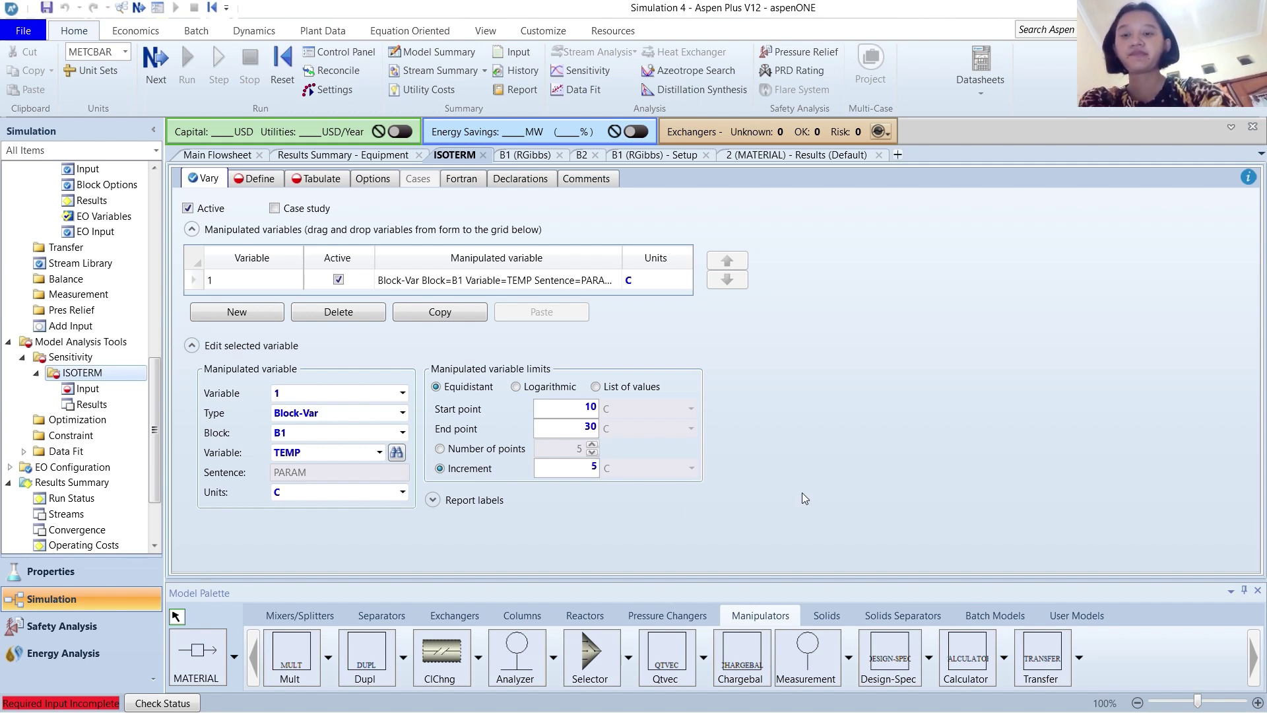
Create a sampled variable named T1 in the ISOTERM sensitivity analysis
{"action": "left_click", "coordinate": [263, 183]}
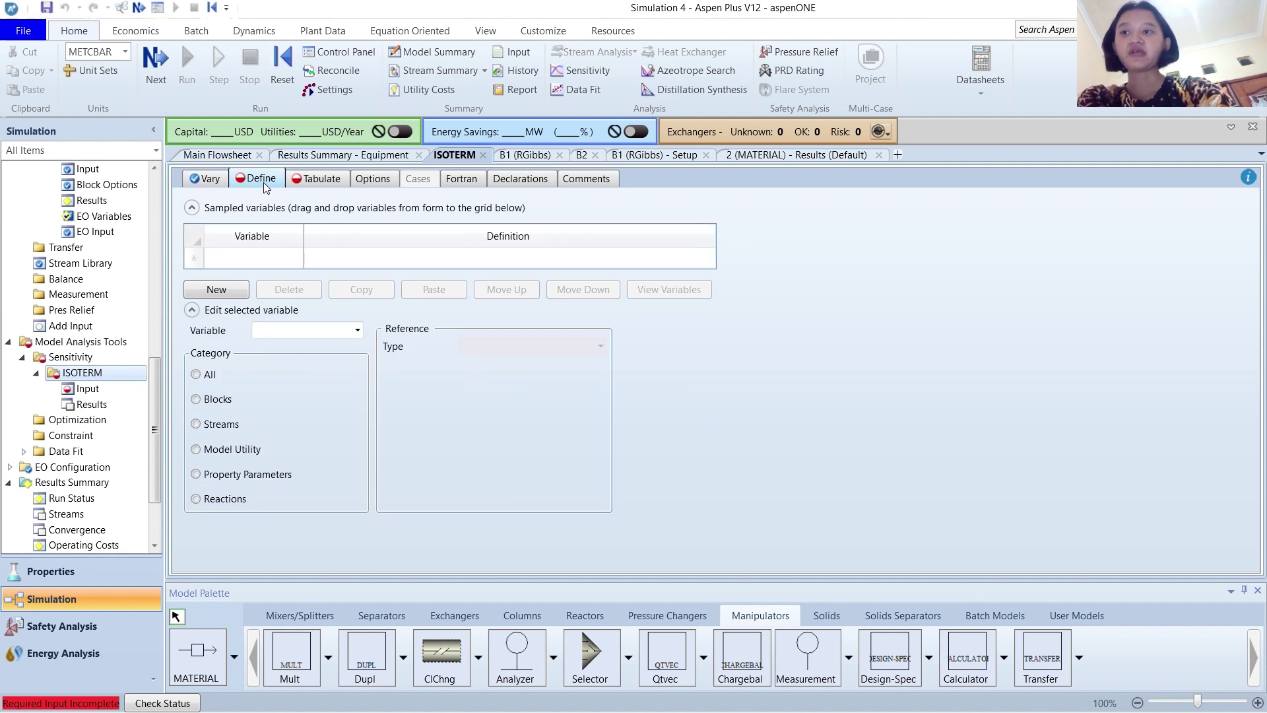
{"action": "left_click", "coordinate": [237, 294]}
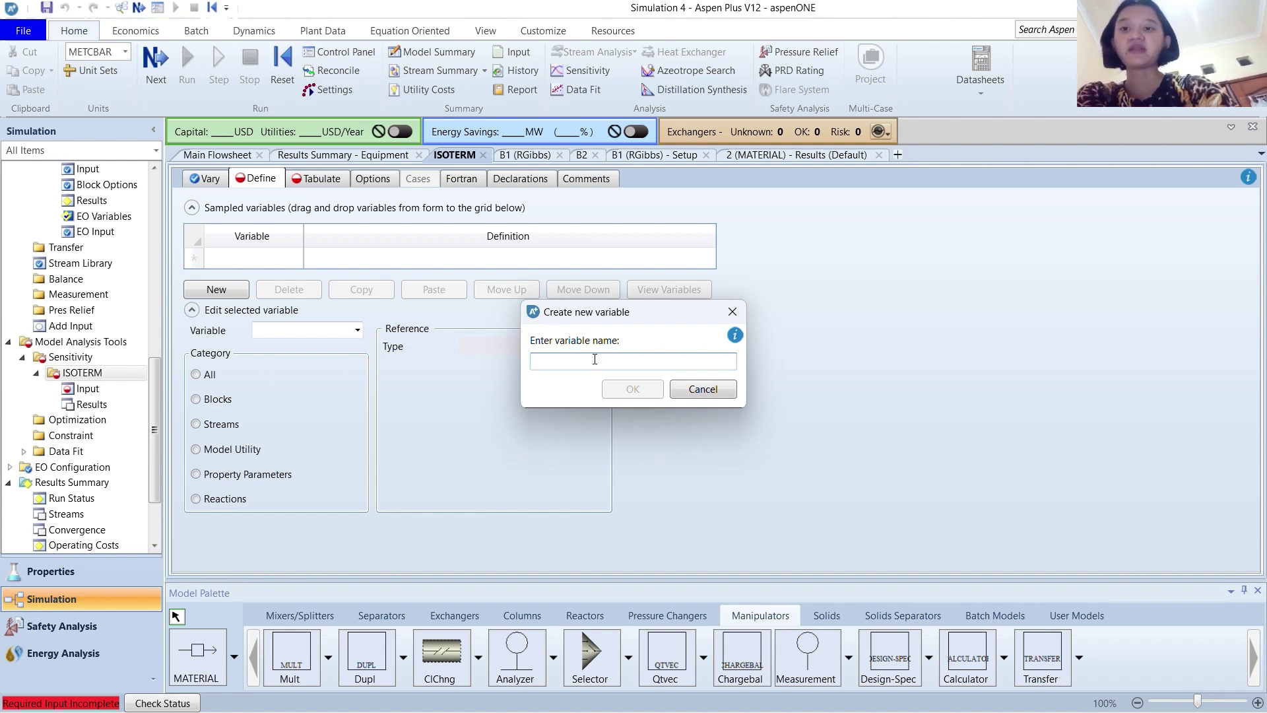
{"action": "type", "text": "T1"}
{"action": "key", "text": "Return"}
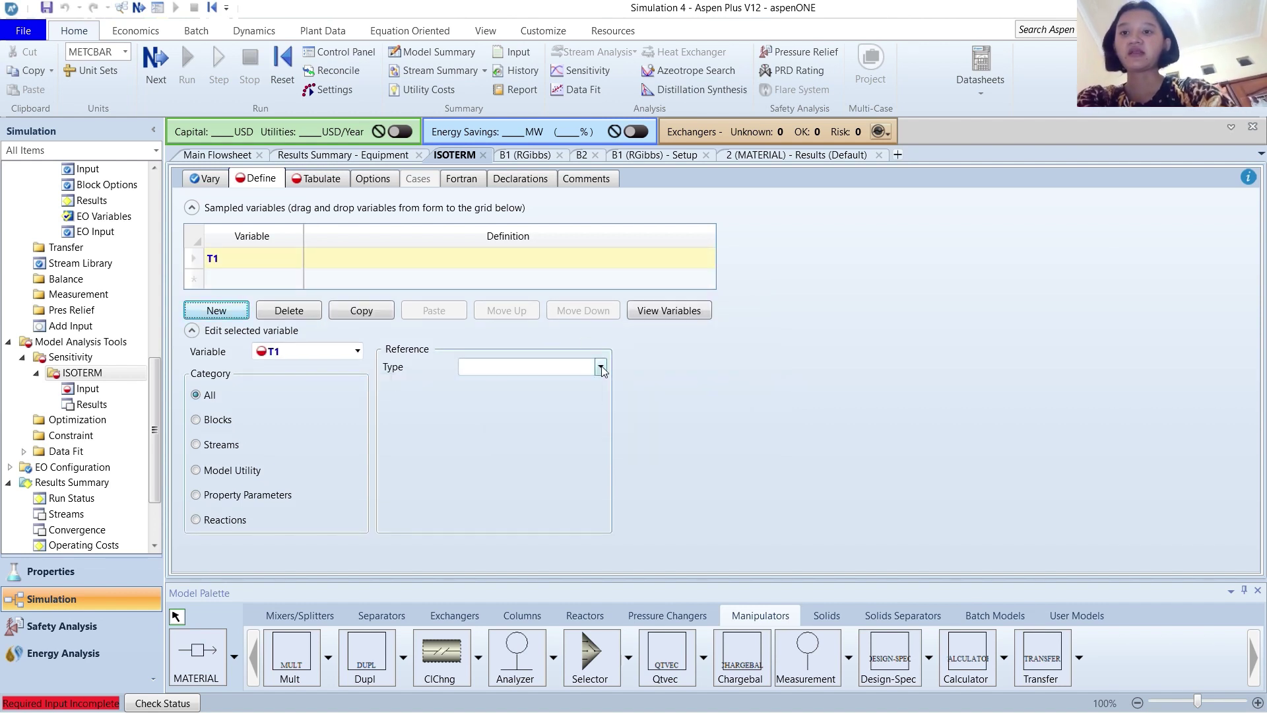
Define sampled variable T1 as a Stream-Var for the TEMP variable of stream 1
{"action": "left_click", "coordinate": [600, 367]}
{"action": "scroll", "coordinate": [518, 515], "scroll_direction": "down", "scroll_amount": 10}
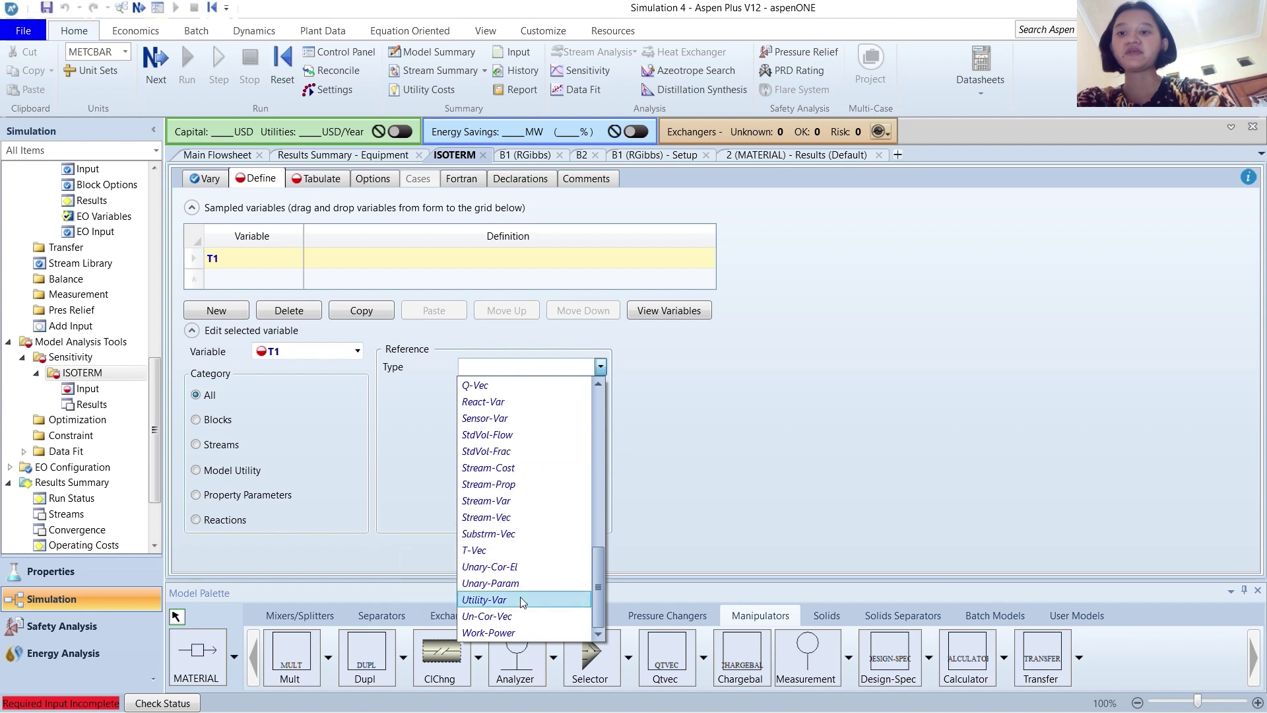
{"action": "left_click", "coordinate": [518, 501]}
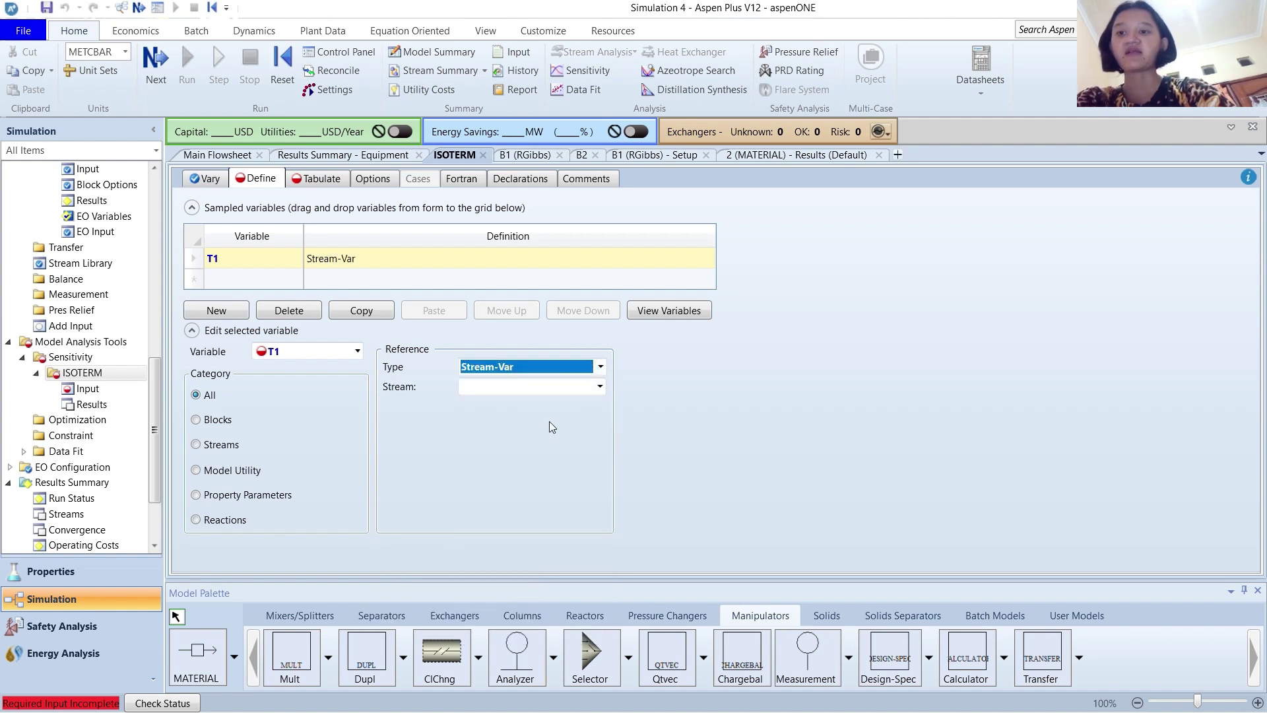
{"action": "left_click", "coordinate": [600, 388]}
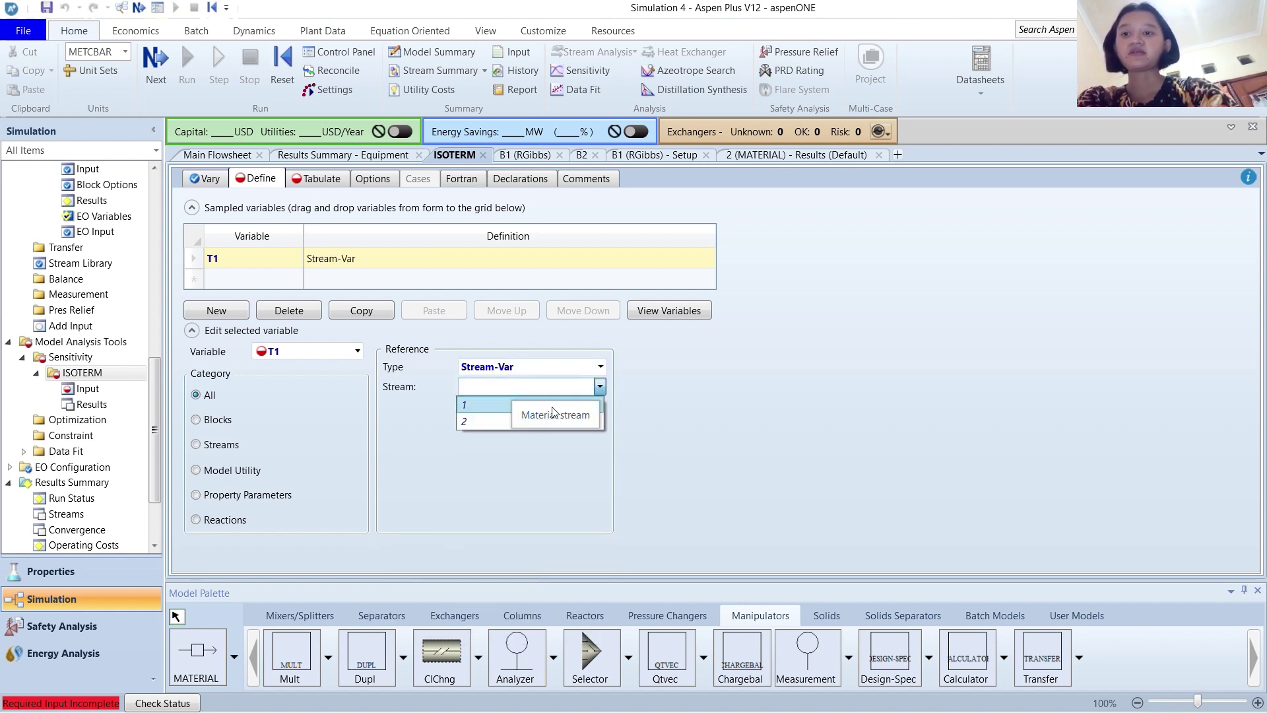
{"action": "left_click", "coordinate": [552, 407]}
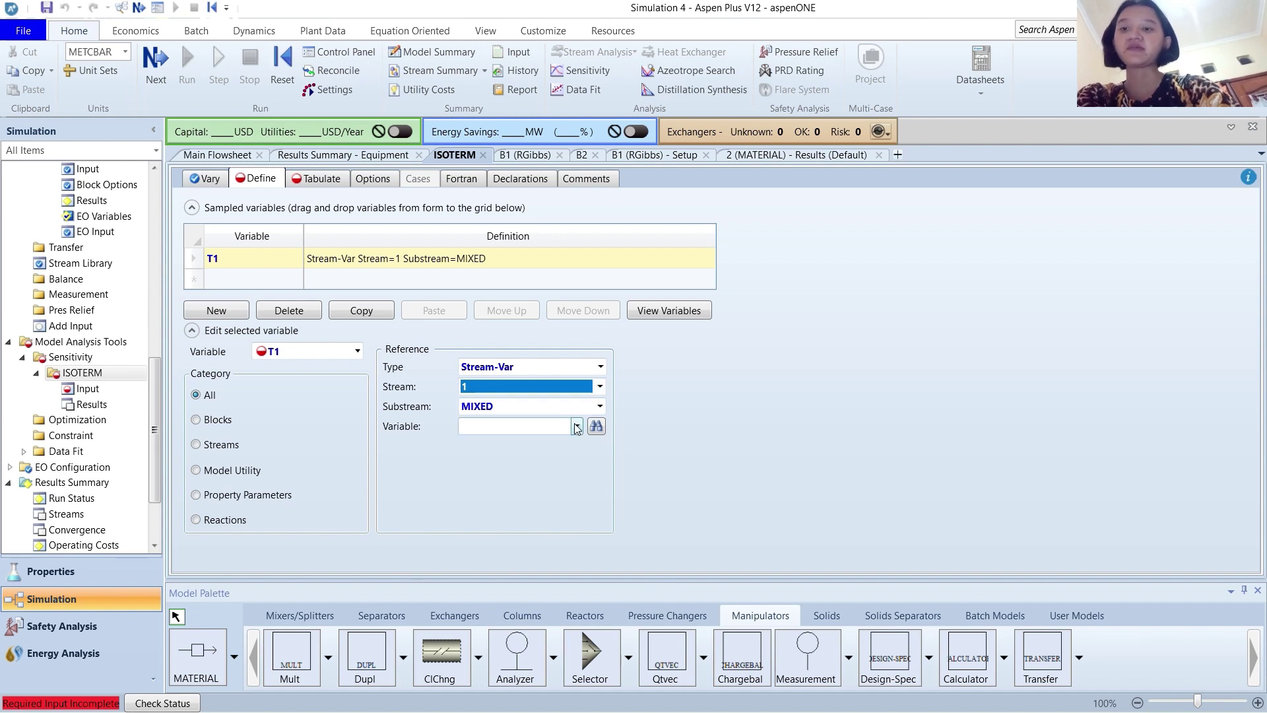
{"action": "left_click", "coordinate": [576, 426]}
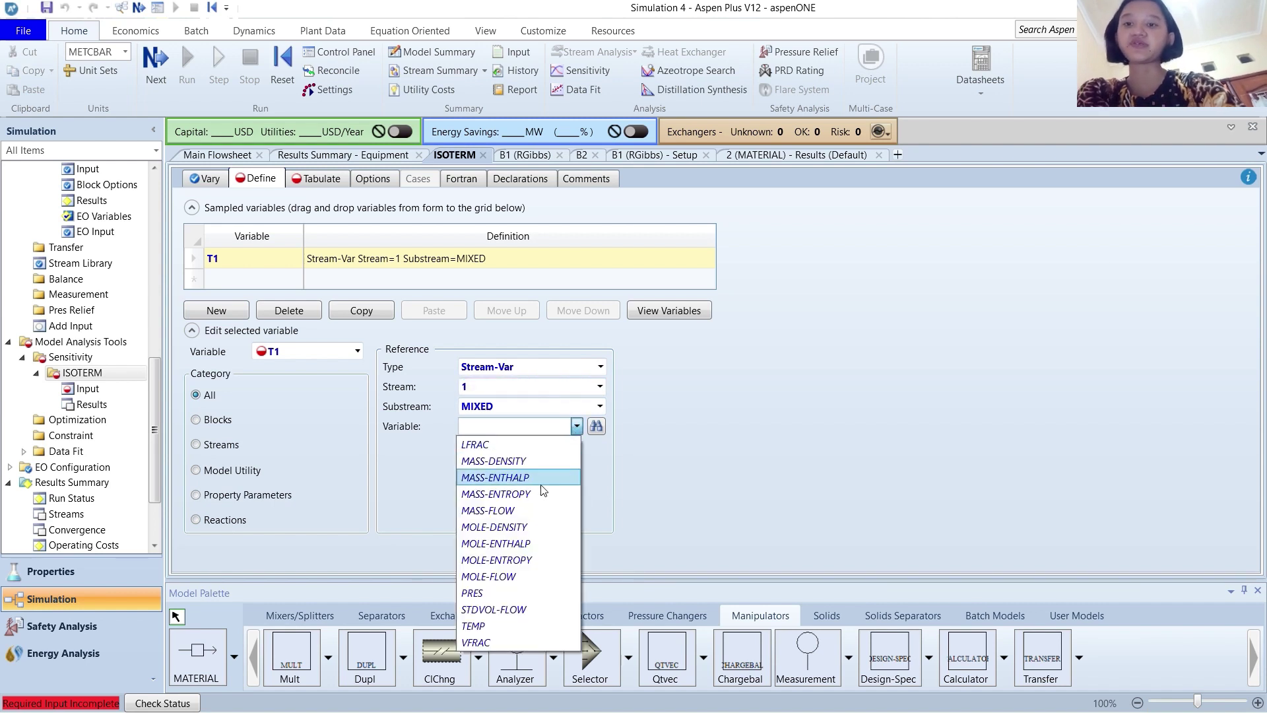
{"action": "left_click", "coordinate": [500, 625]}
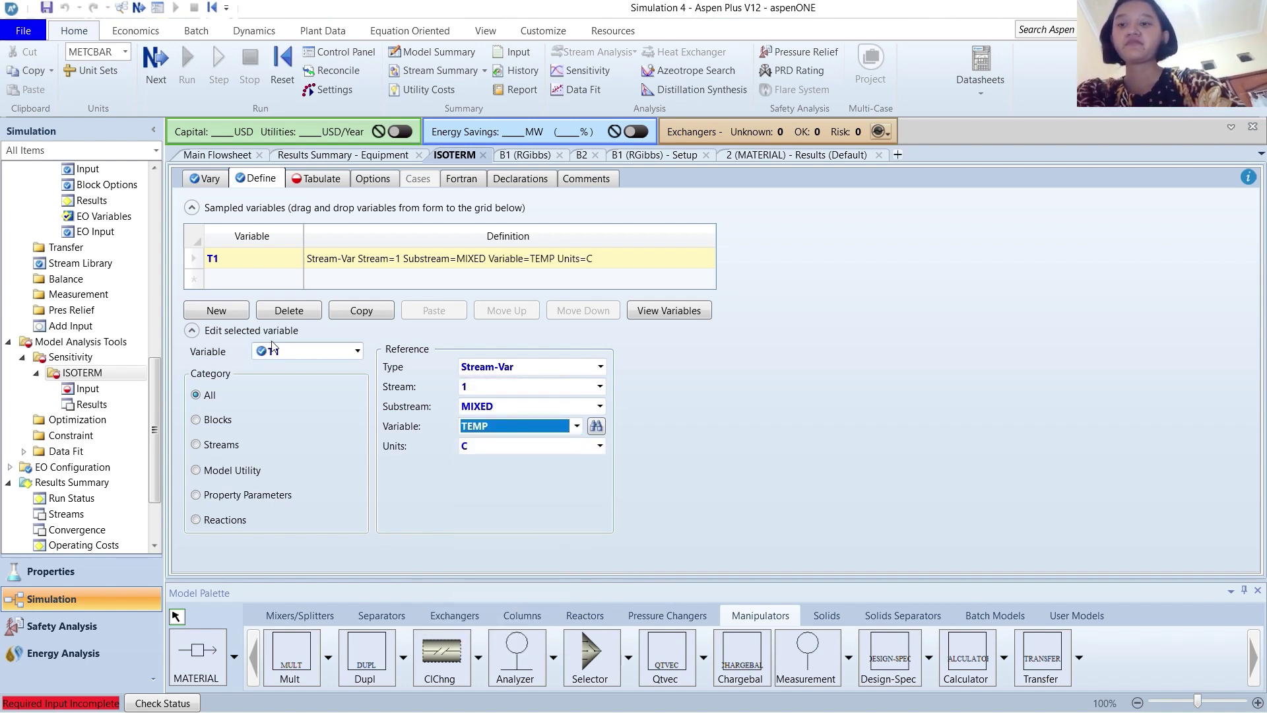
Create a sampled variable T2 defined as a Stream-Var for the TEMP variable of stream 2
{"action": "left_click", "coordinate": [216, 310]}
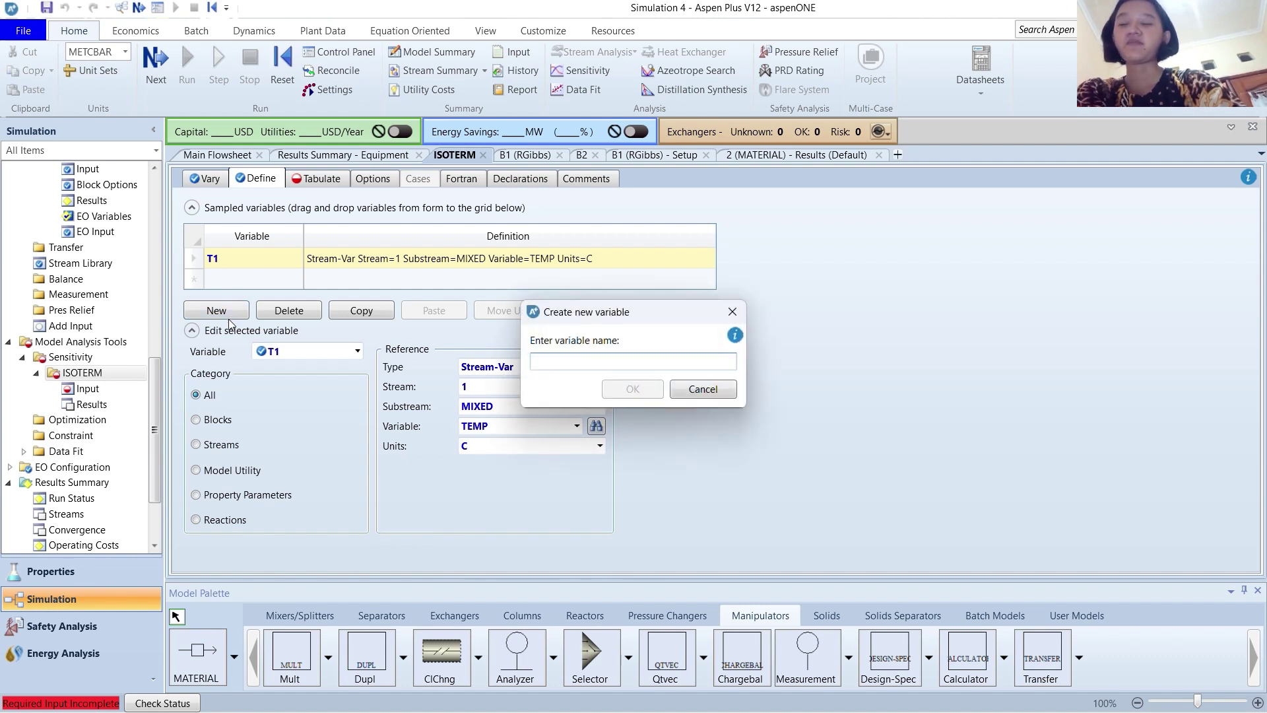
{"action": "type", "text": "T2"}
{"action": "key", "text": "Return"}
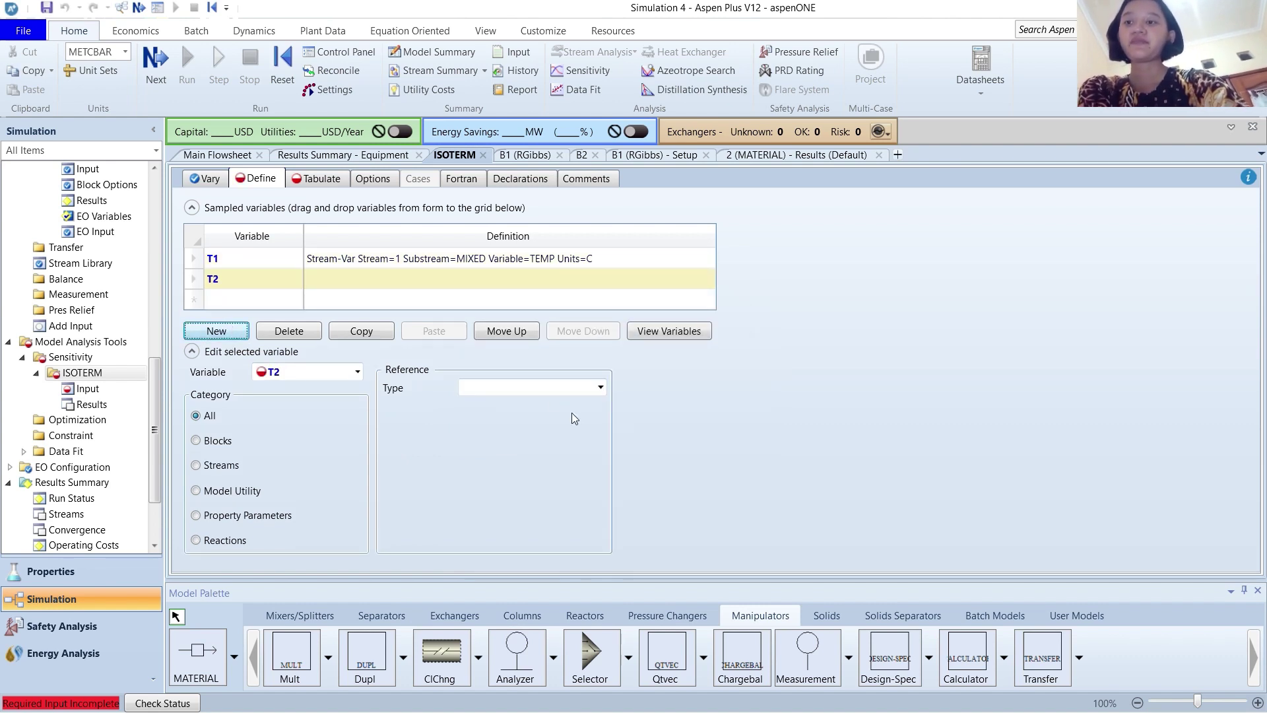
{"action": "left_click", "coordinate": [572, 392]}
{"action": "left_click", "coordinate": [600, 390]}
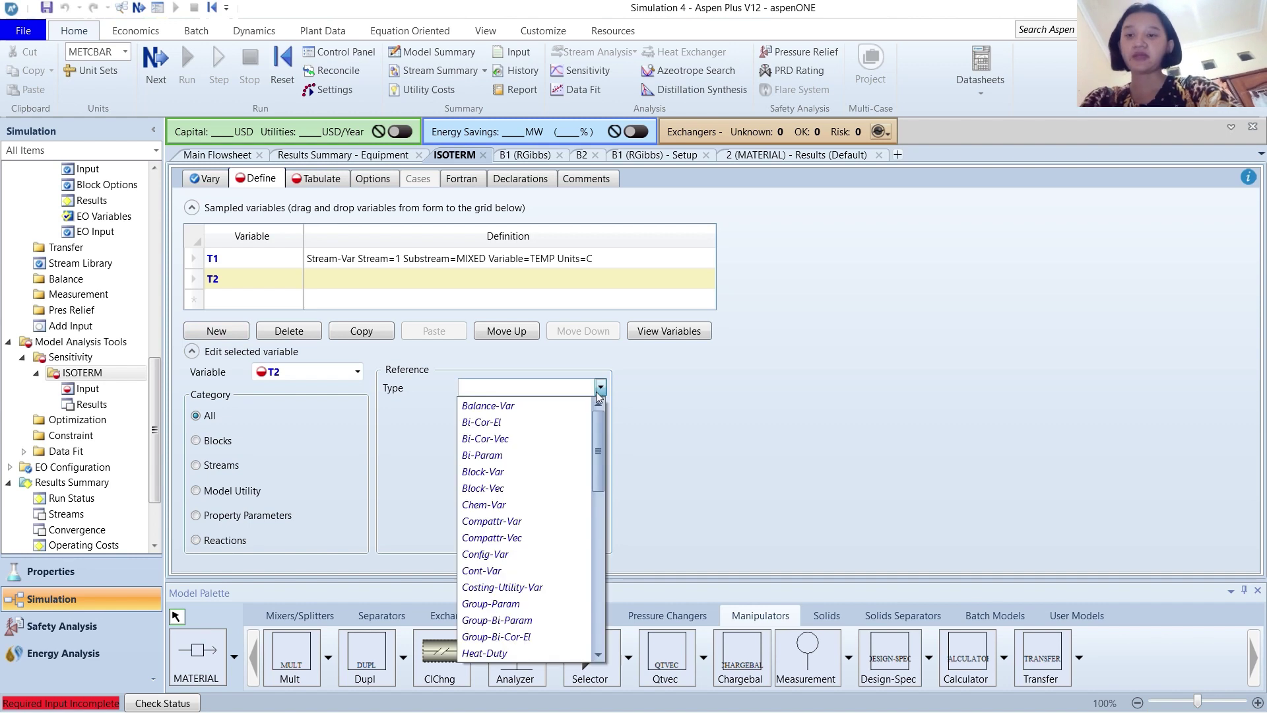
{"action": "scroll", "coordinate": [530, 607], "scroll_direction": "down", "scroll_amount": 10}
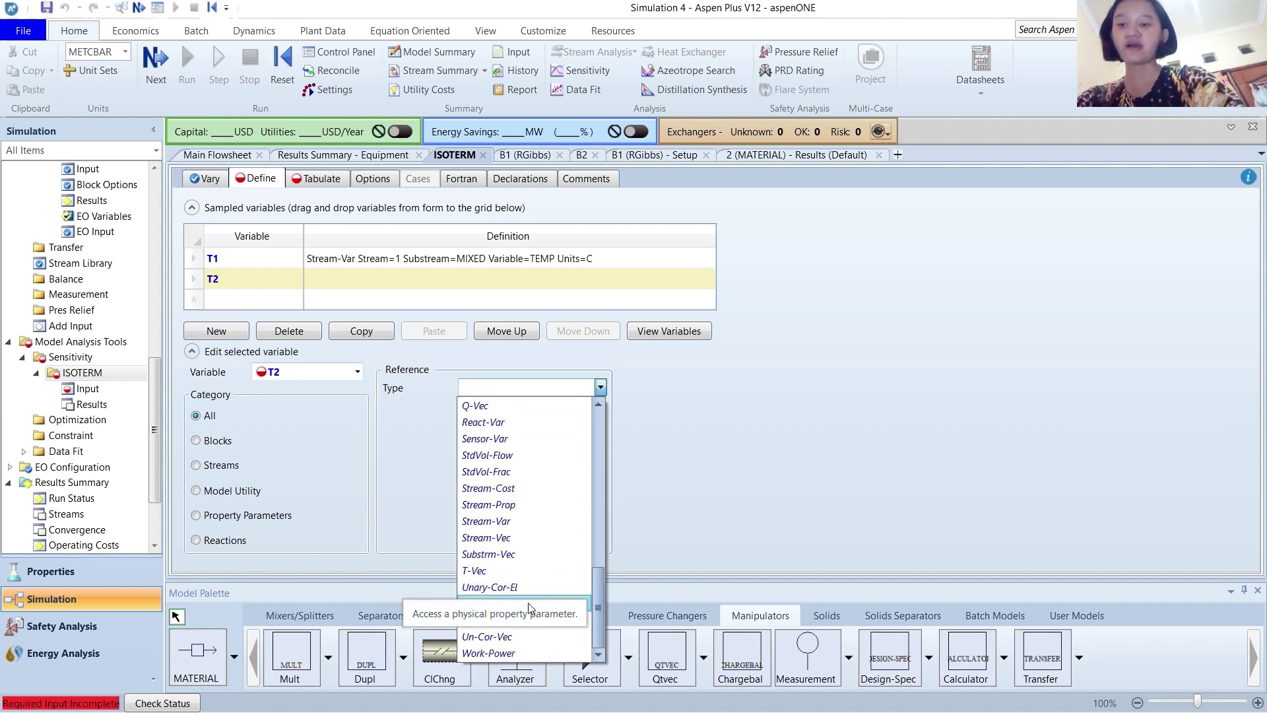
{"action": "left_click", "coordinate": [521, 518]}
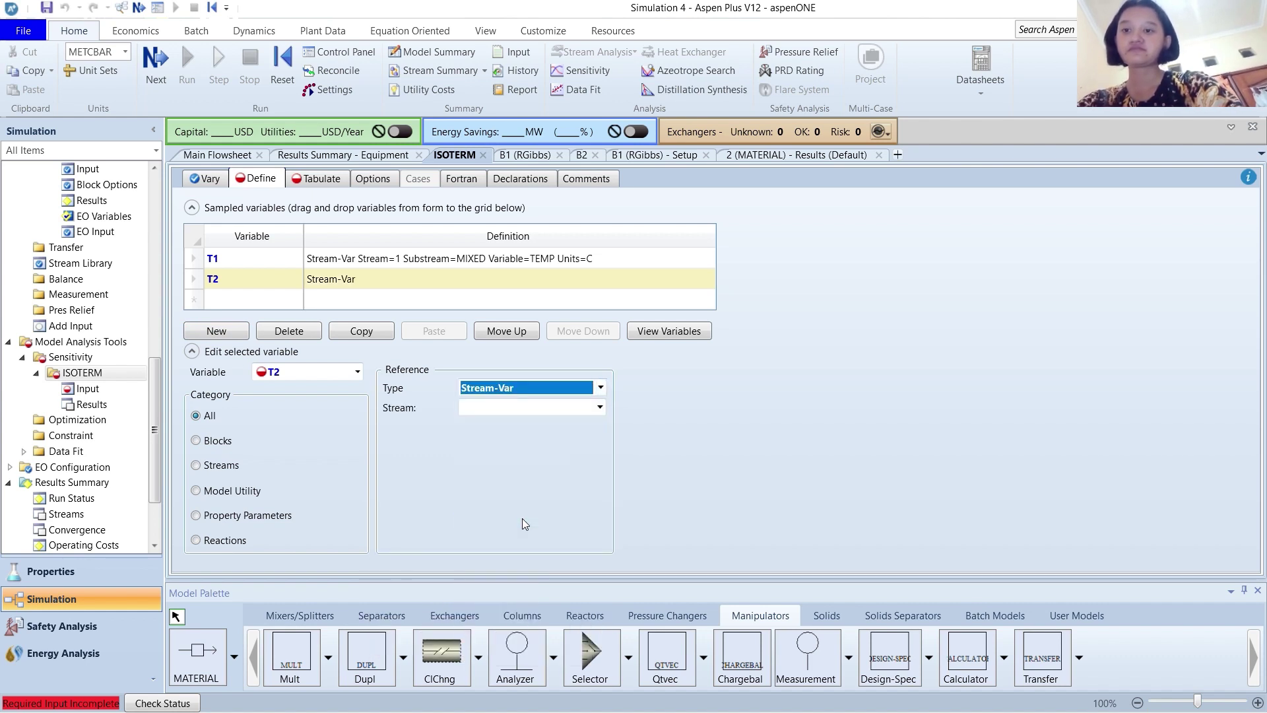
{"action": "left_click", "coordinate": [600, 410]}
{"action": "left_click", "coordinate": [571, 436]}
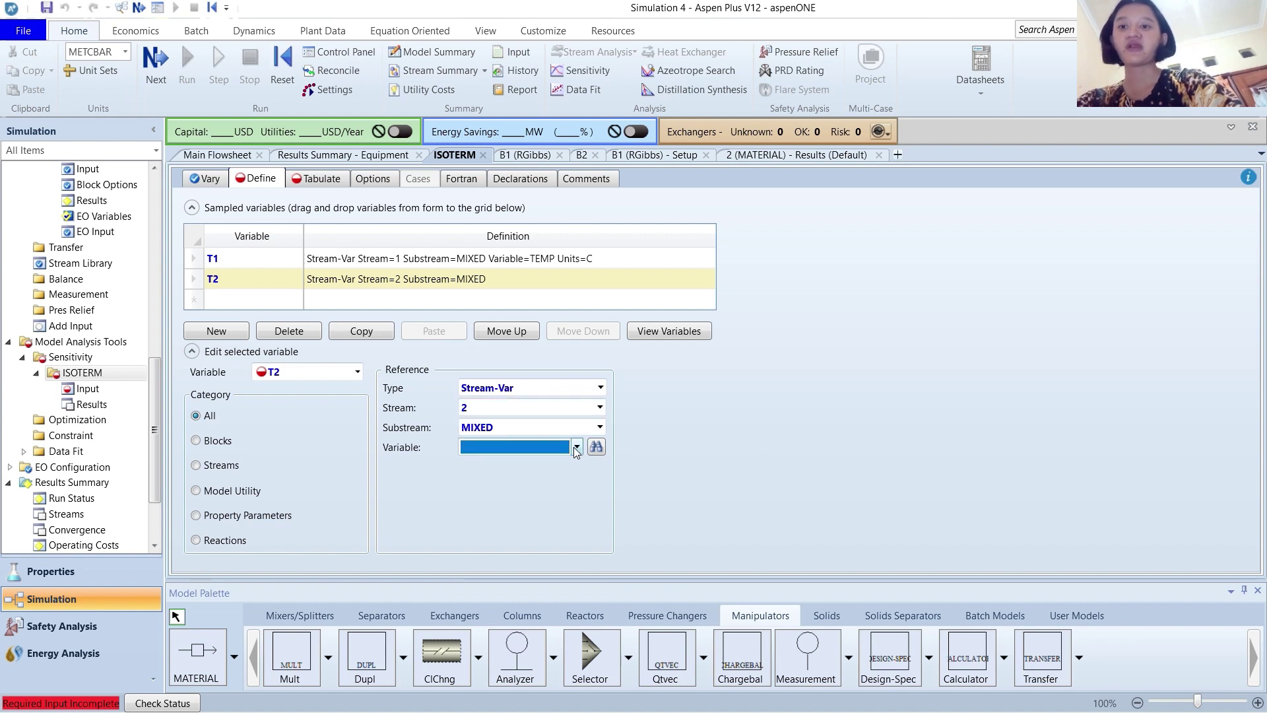
{"action": "left_click", "coordinate": [575, 448]}
{"action": "left_click", "coordinate": [509, 650]}
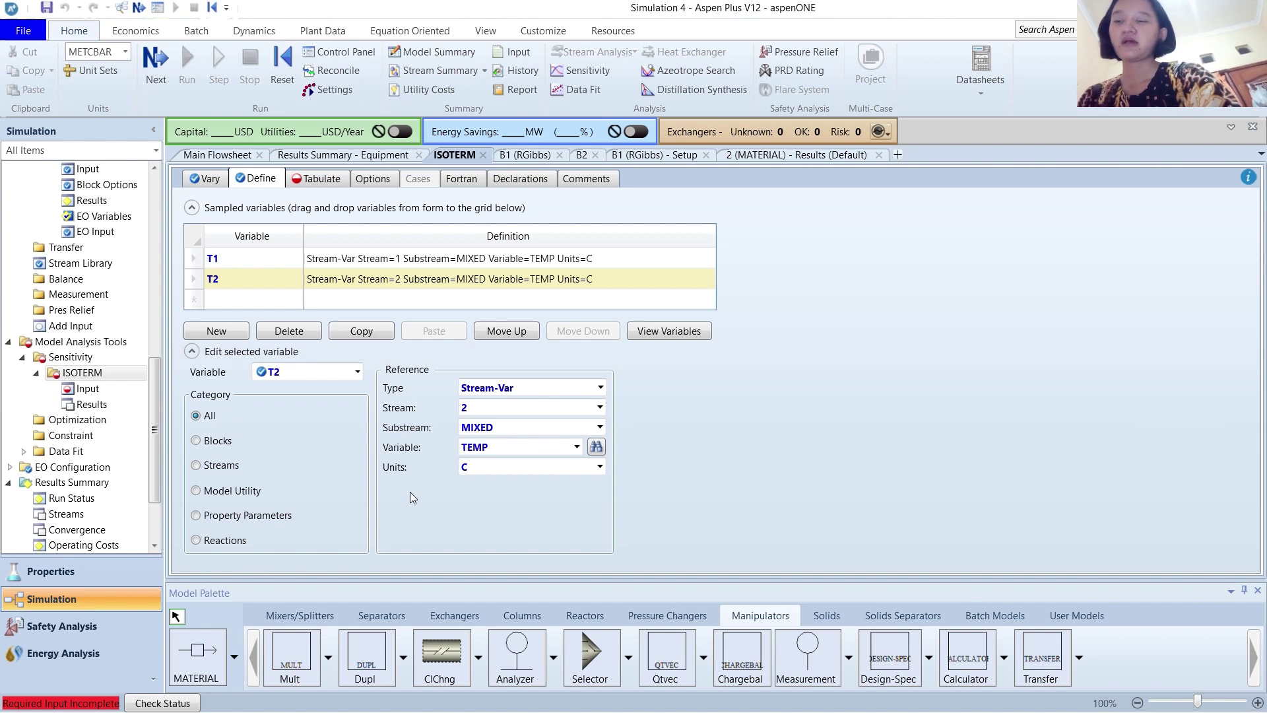
Create a sampled variable Q and reference it as a Block-Var of block B1
{"action": "left_click", "coordinate": [230, 334]}
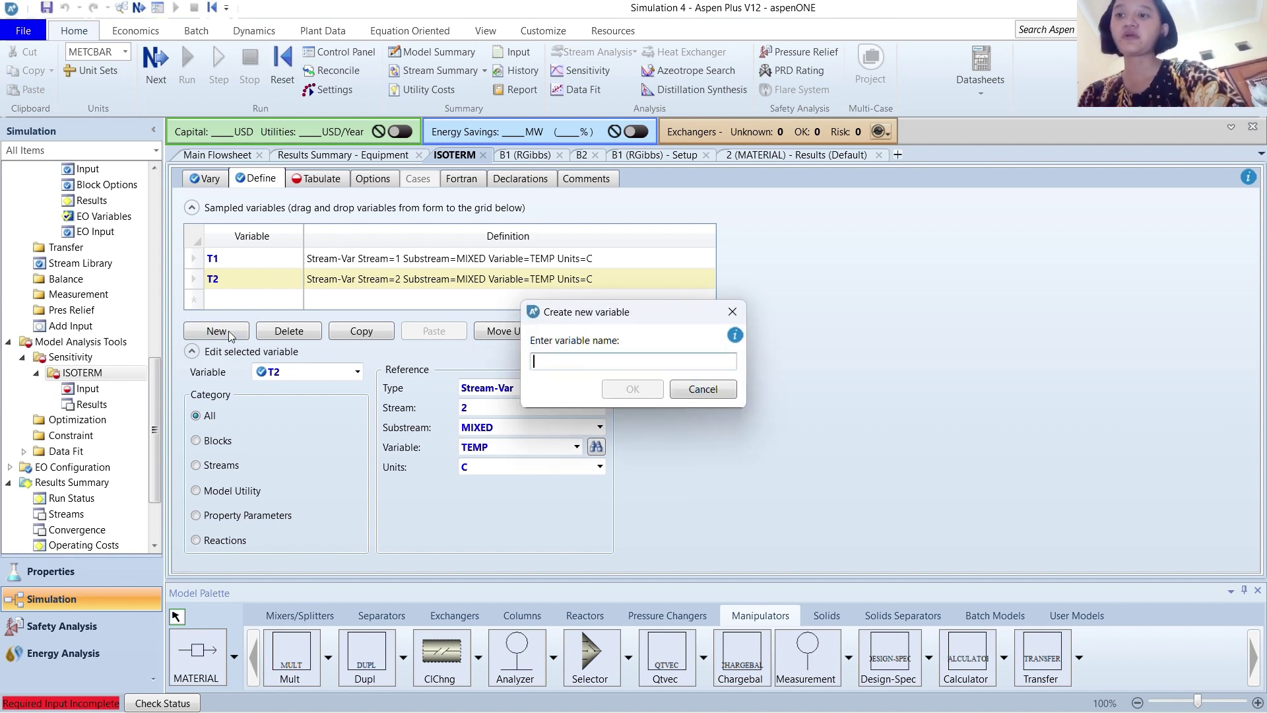
{"action": "type", "text": "Q"}
{"action": "key", "text": "Return"}
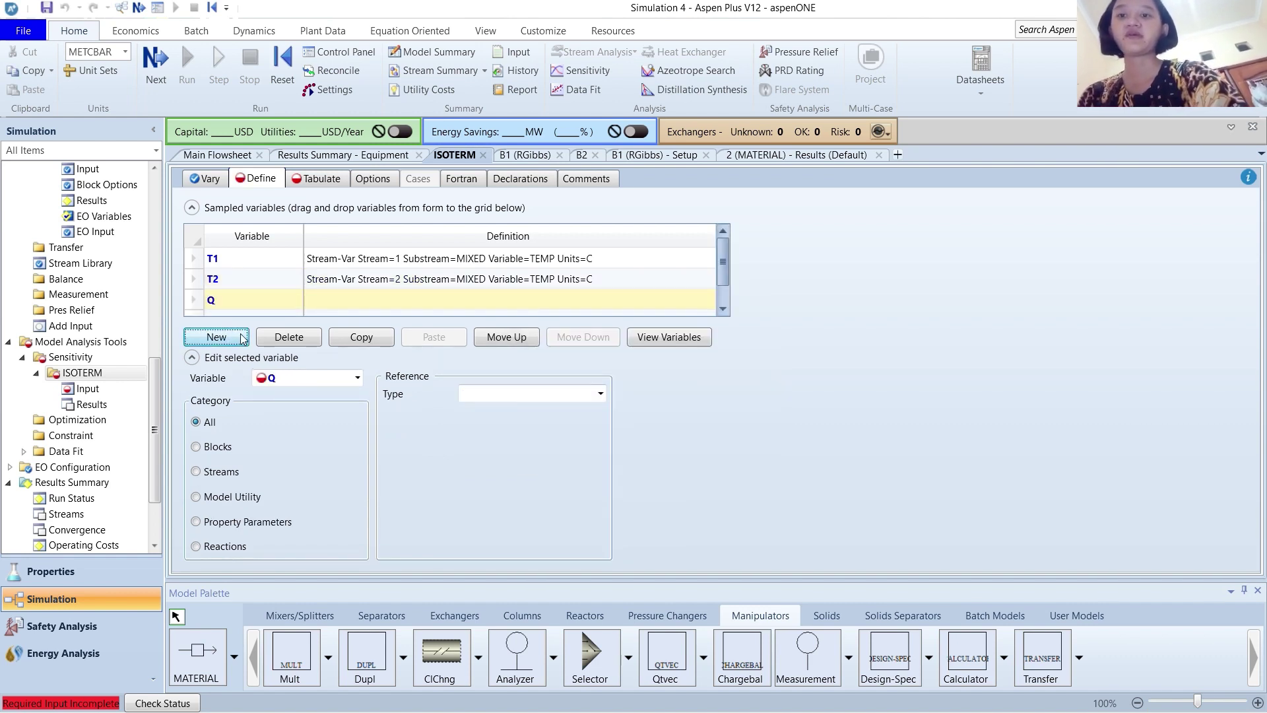
{"action": "left_click", "coordinate": [598, 395]}
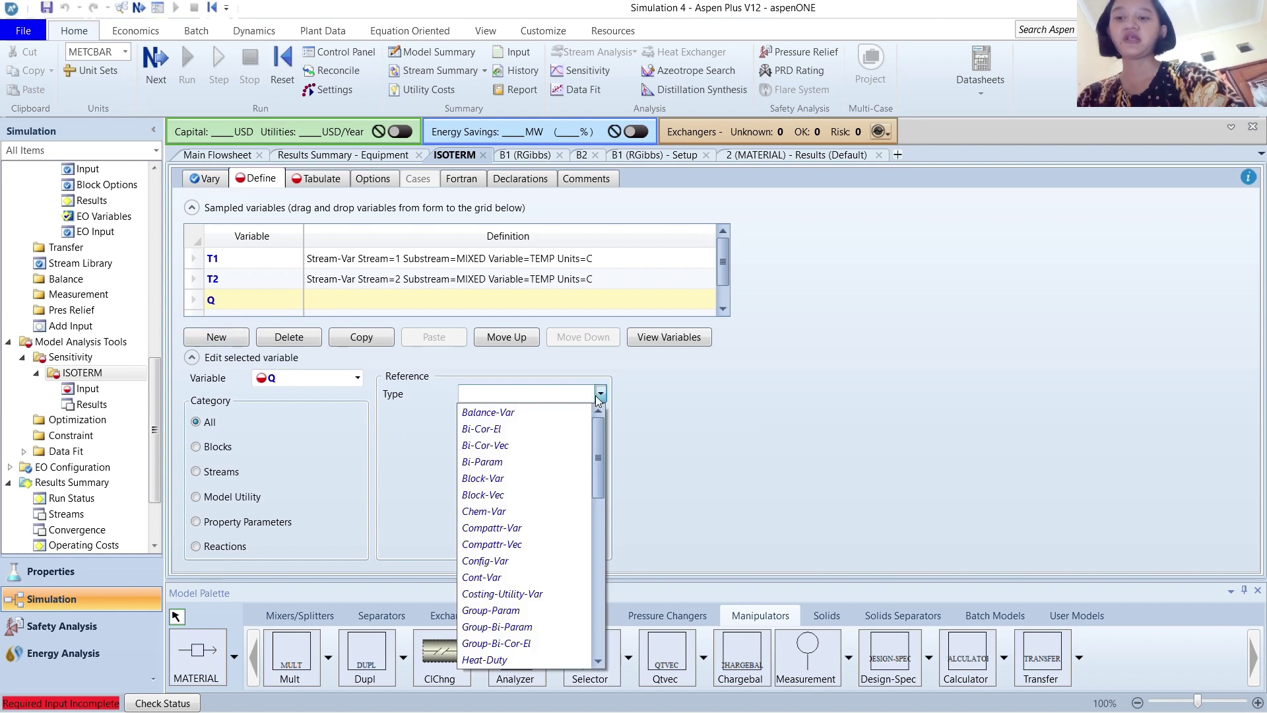
{"action": "key", "text": "q"}
{"action": "scroll", "coordinate": [540, 538], "scroll_direction": "up", "scroll_amount": 10}
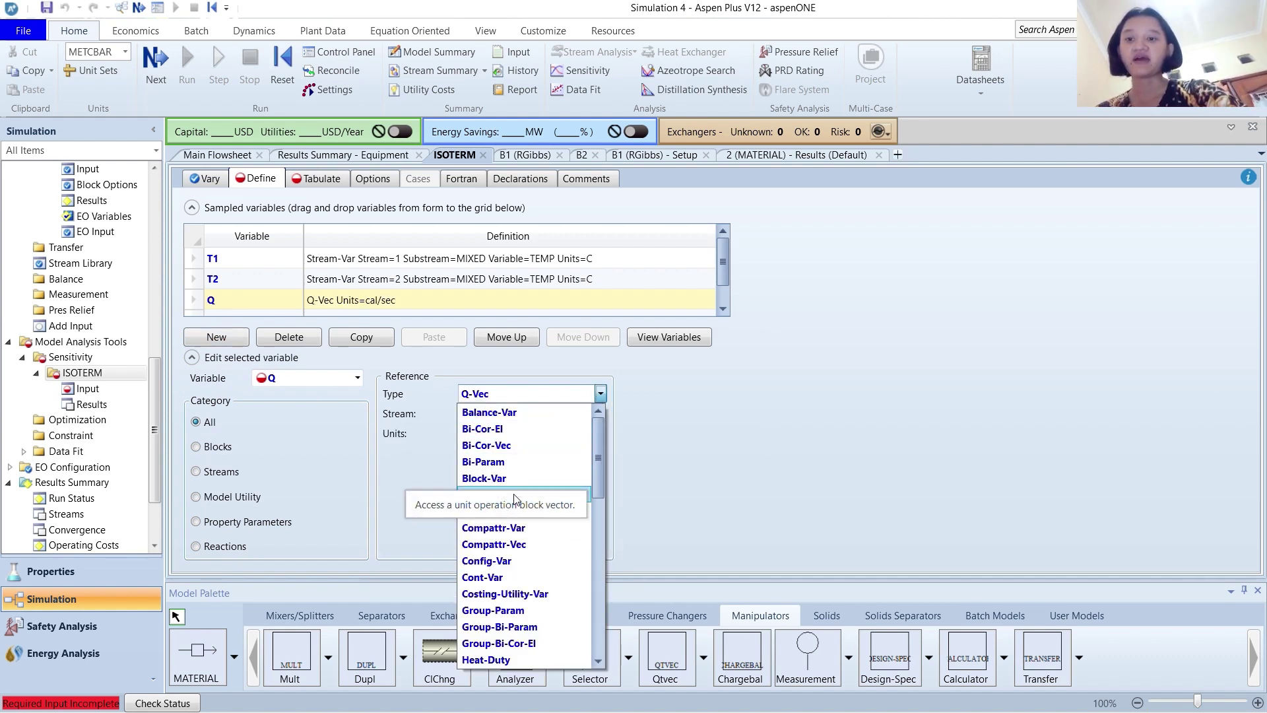
{"action": "left_click", "coordinate": [502, 478]}
{"action": "left_click", "coordinate": [559, 415]}
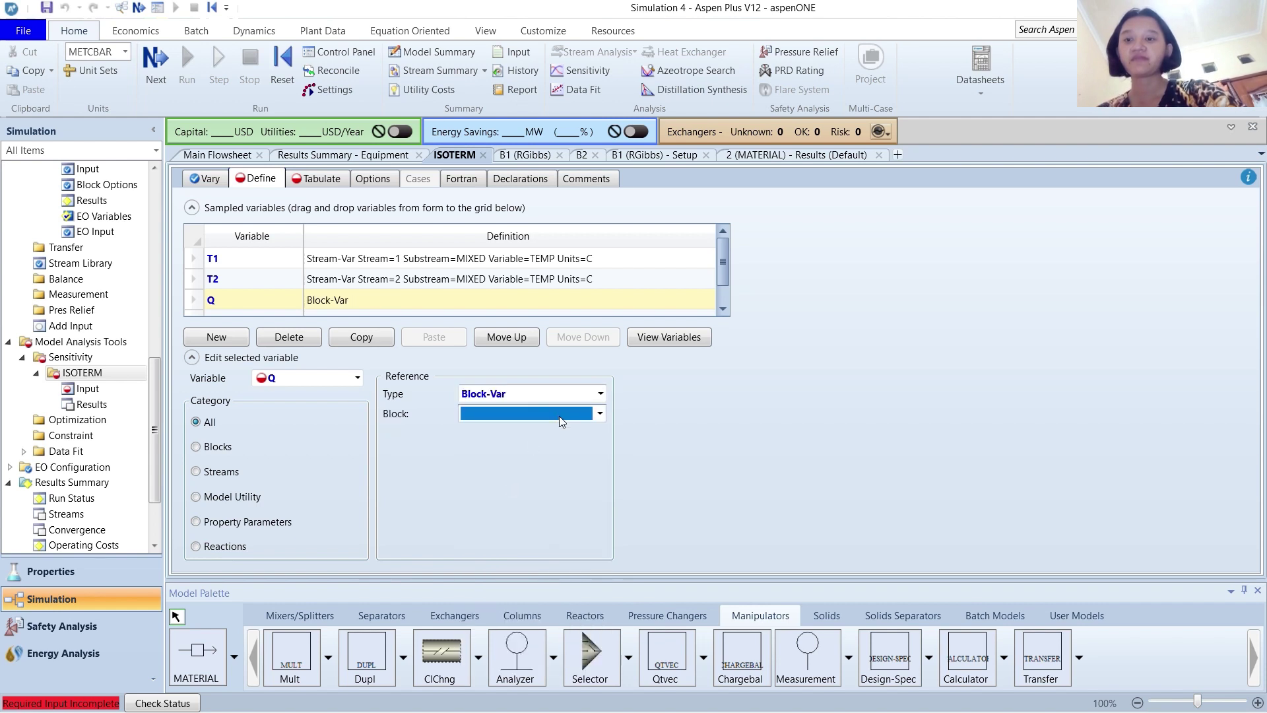
{"action": "left_click", "coordinate": [601, 413]}
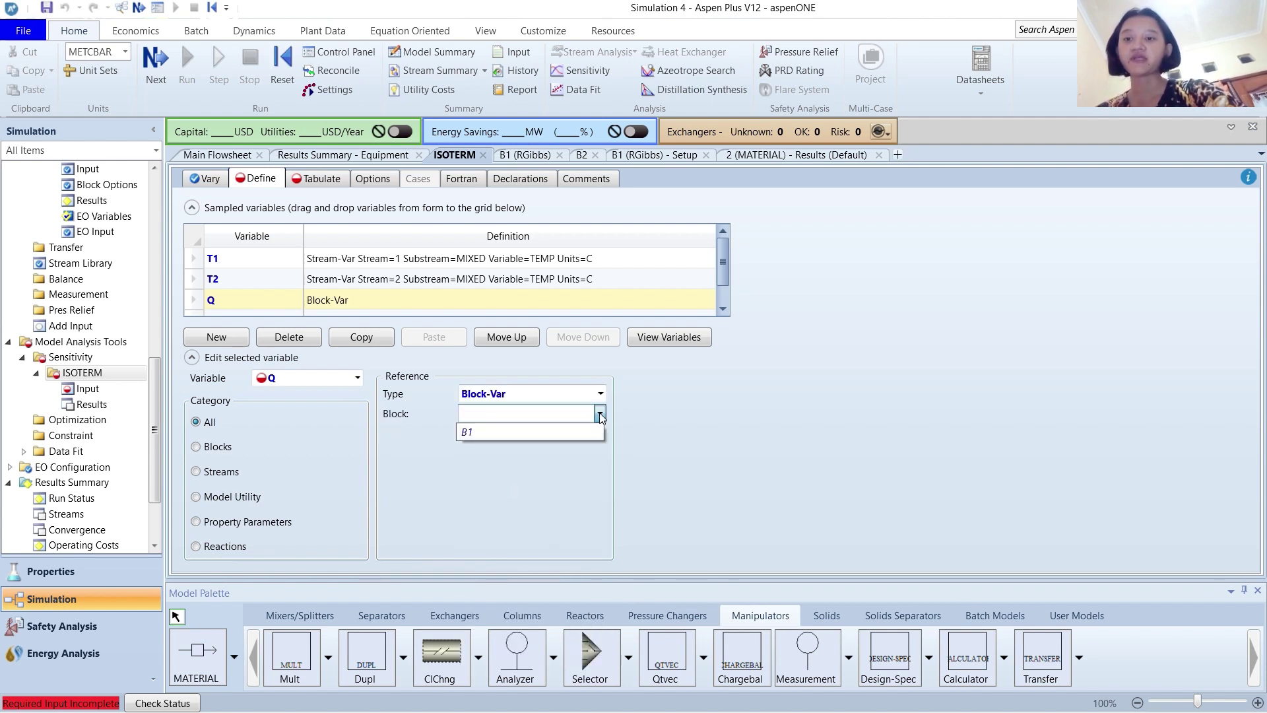
{"action": "left_click", "coordinate": [581, 429]}
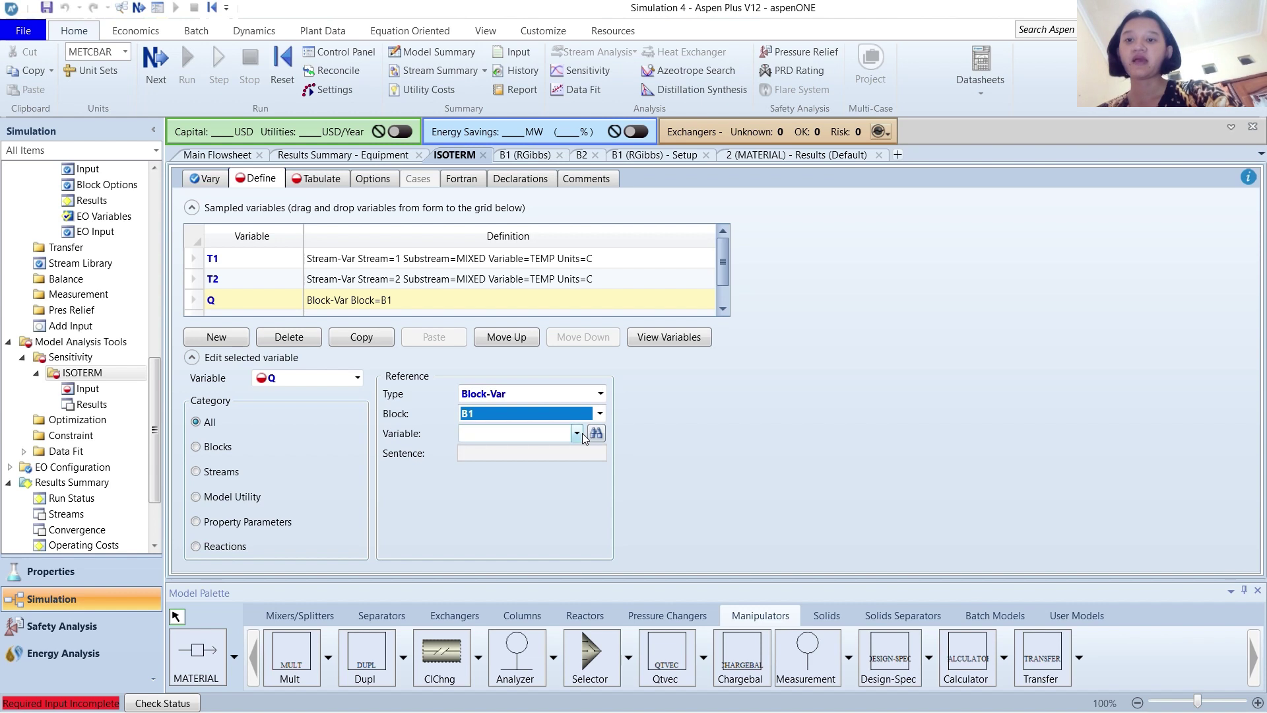
Search the block variables for QCALC and assign the calculated heat duty to Q
{"action": "left_click", "coordinate": [595, 433]}
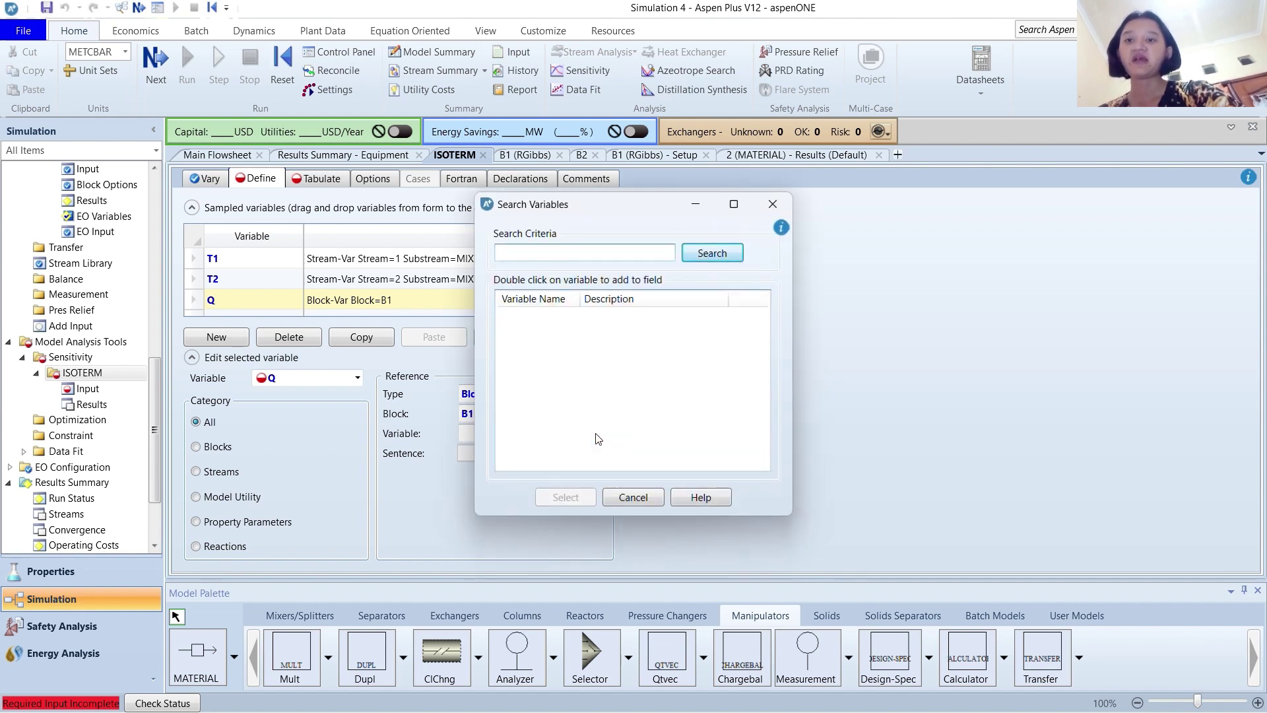
{"action": "type", "text": "QCAL"}
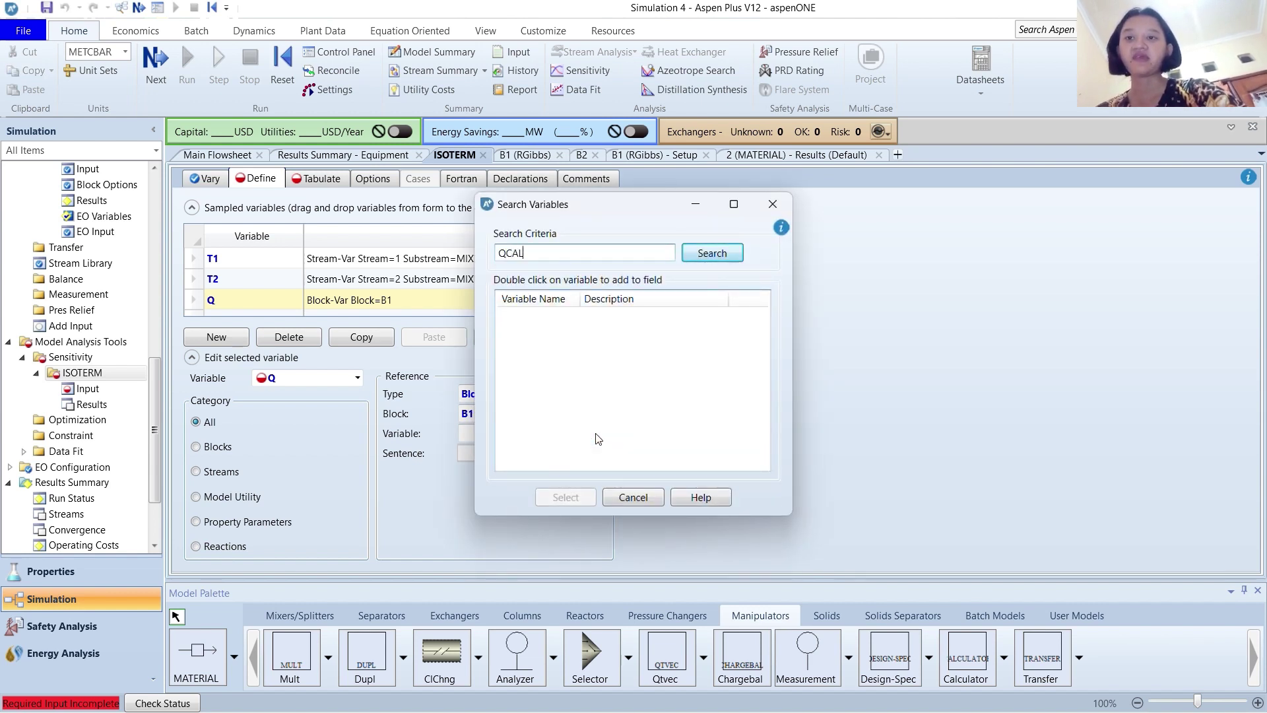
{"action": "type", "text": "C"}
{"action": "key", "text": "Return"}
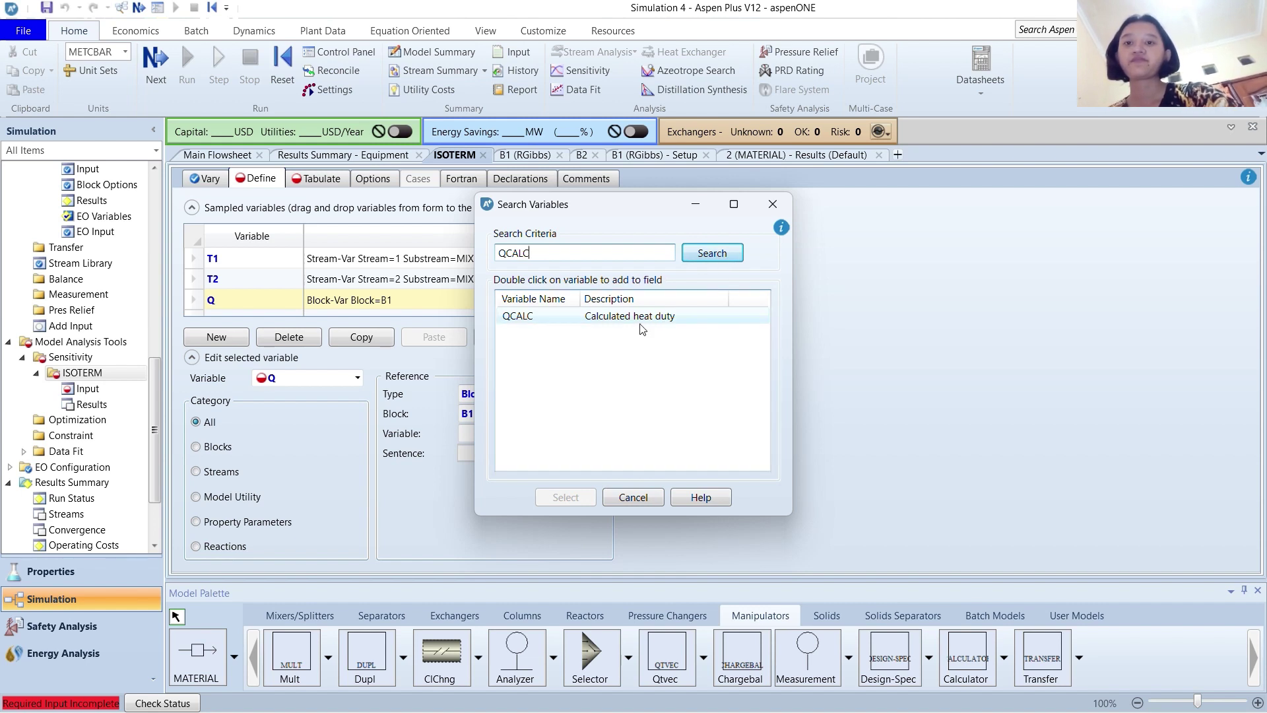
{"action": "left_click", "coordinate": [561, 316]}
{"action": "left_click", "coordinate": [565, 498]}
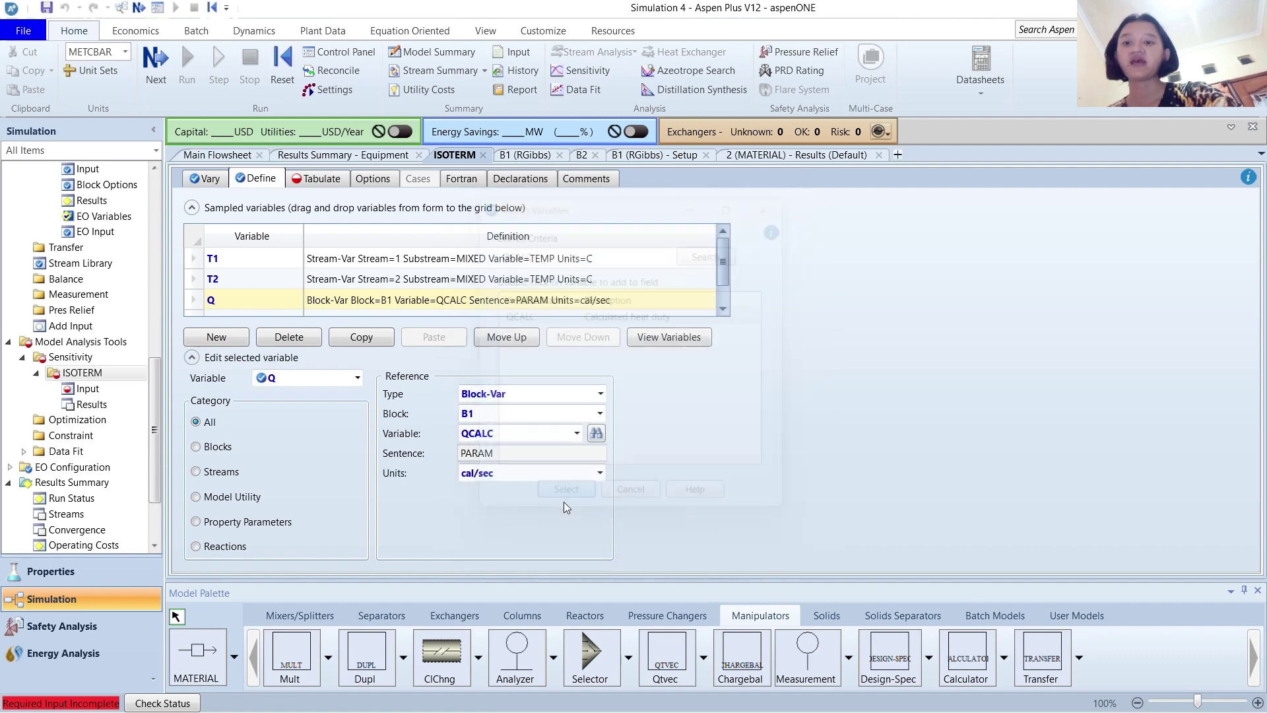
Set the units of sampled variable Q to kJ/hr
{"action": "left_click", "coordinate": [553, 474]}
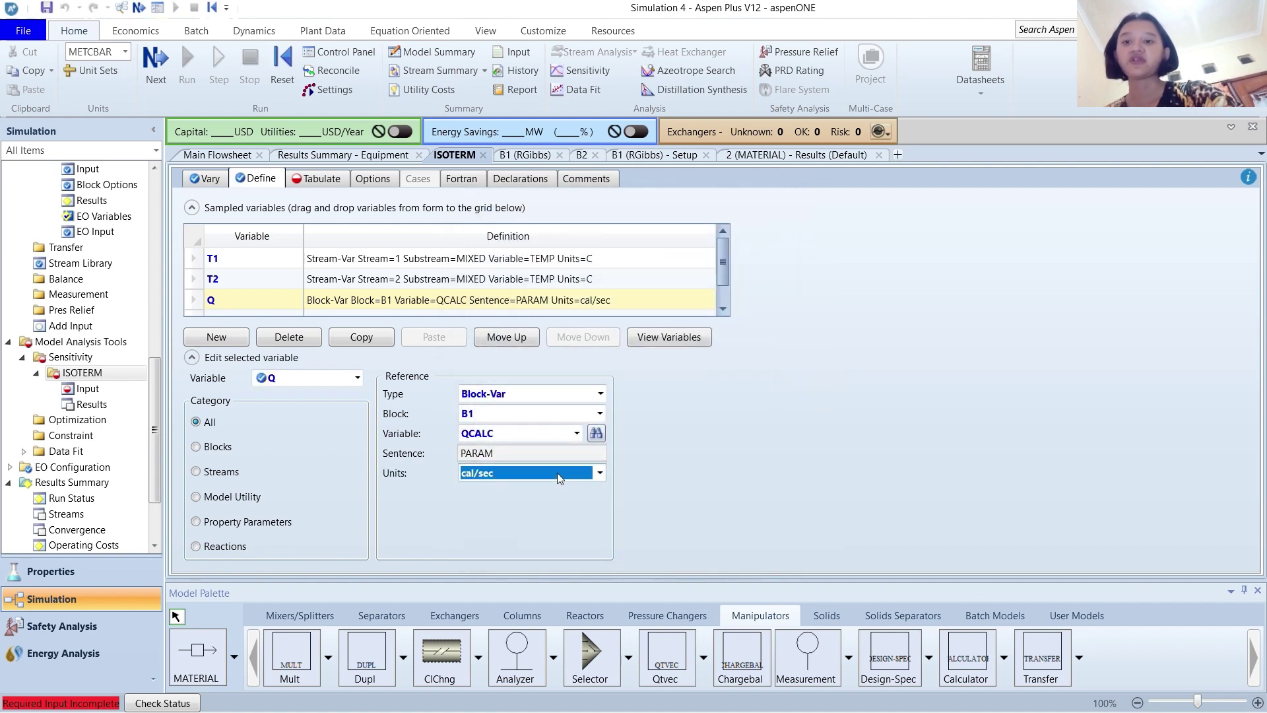
{"action": "left_click", "coordinate": [597, 474]}
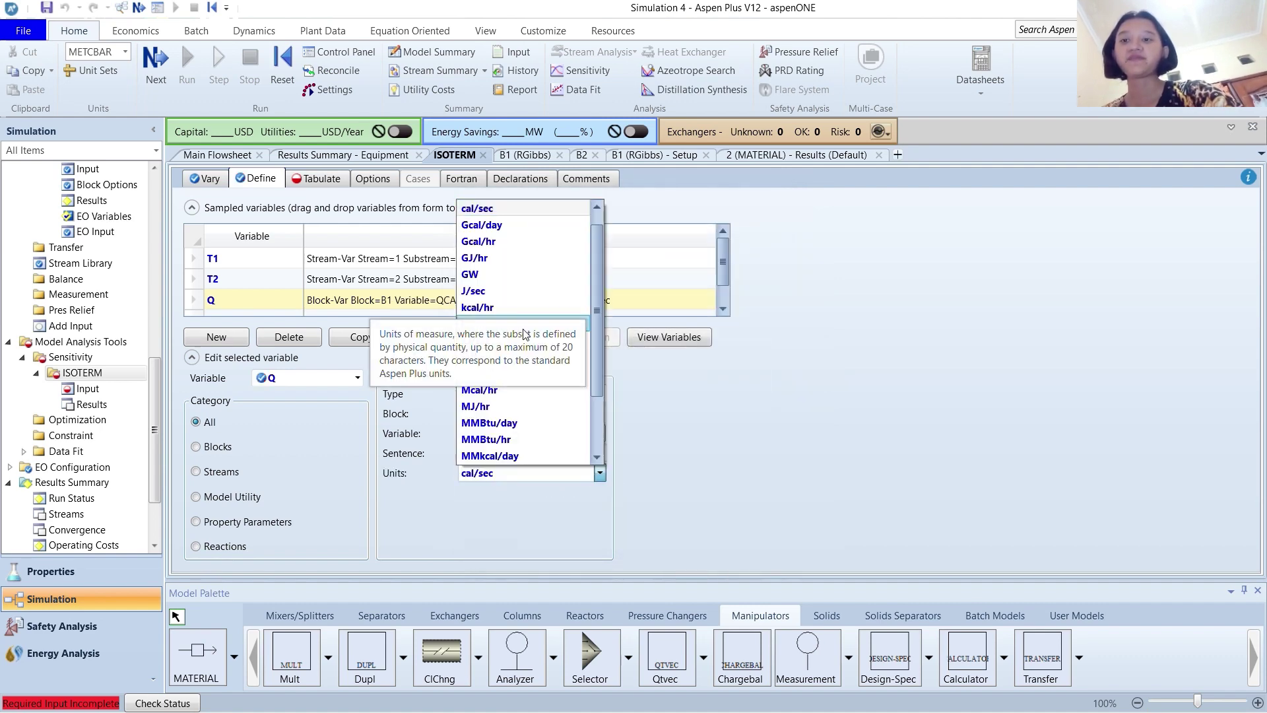
{"action": "left_click", "coordinate": [473, 323]}
{"action": "left_click", "coordinate": [776, 515]}
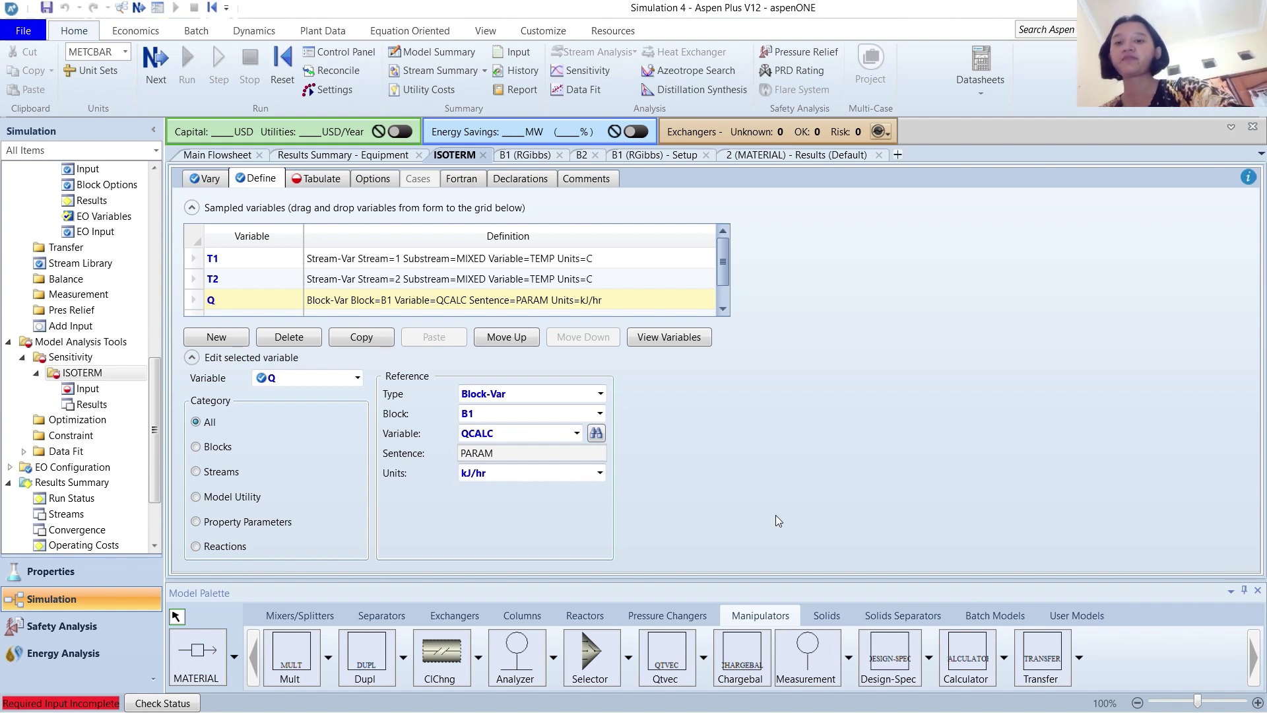
Fill the ISOTERM tabulation with all sampled variables and run the simulation to view the sensitivity results
{"action": "left_click", "coordinate": [323, 178]}
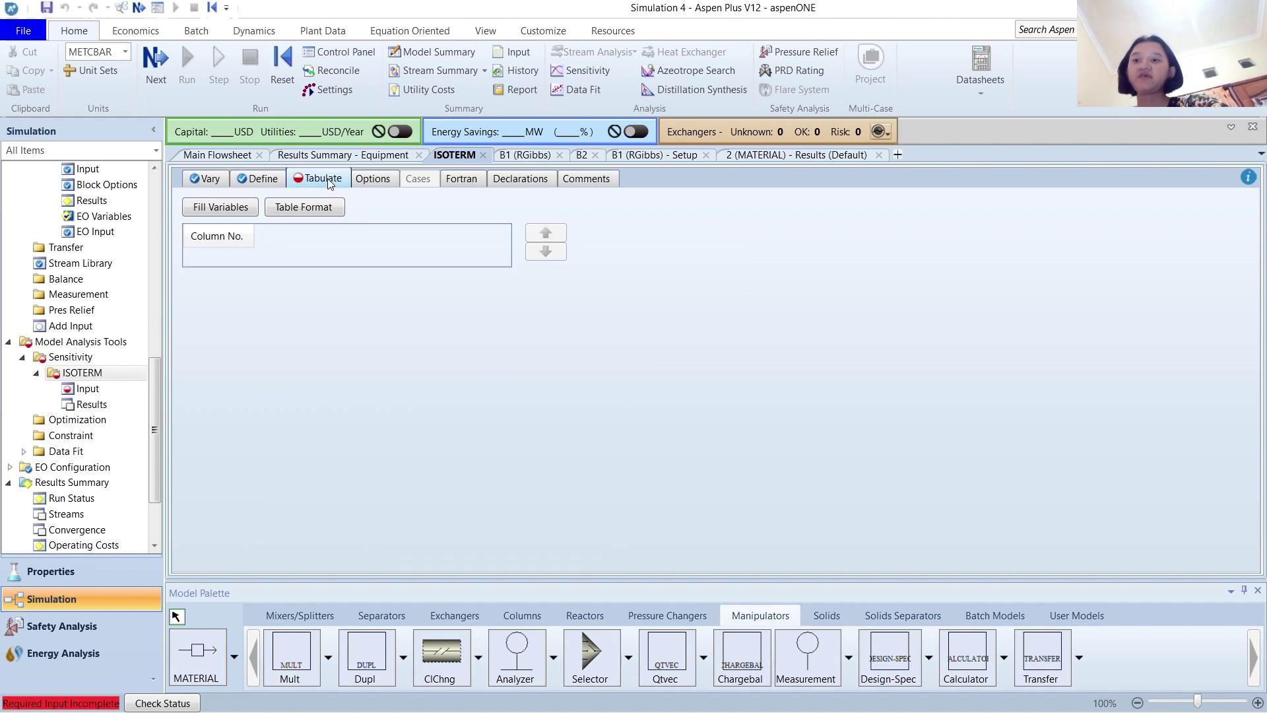
{"action": "left_click", "coordinate": [243, 208]}
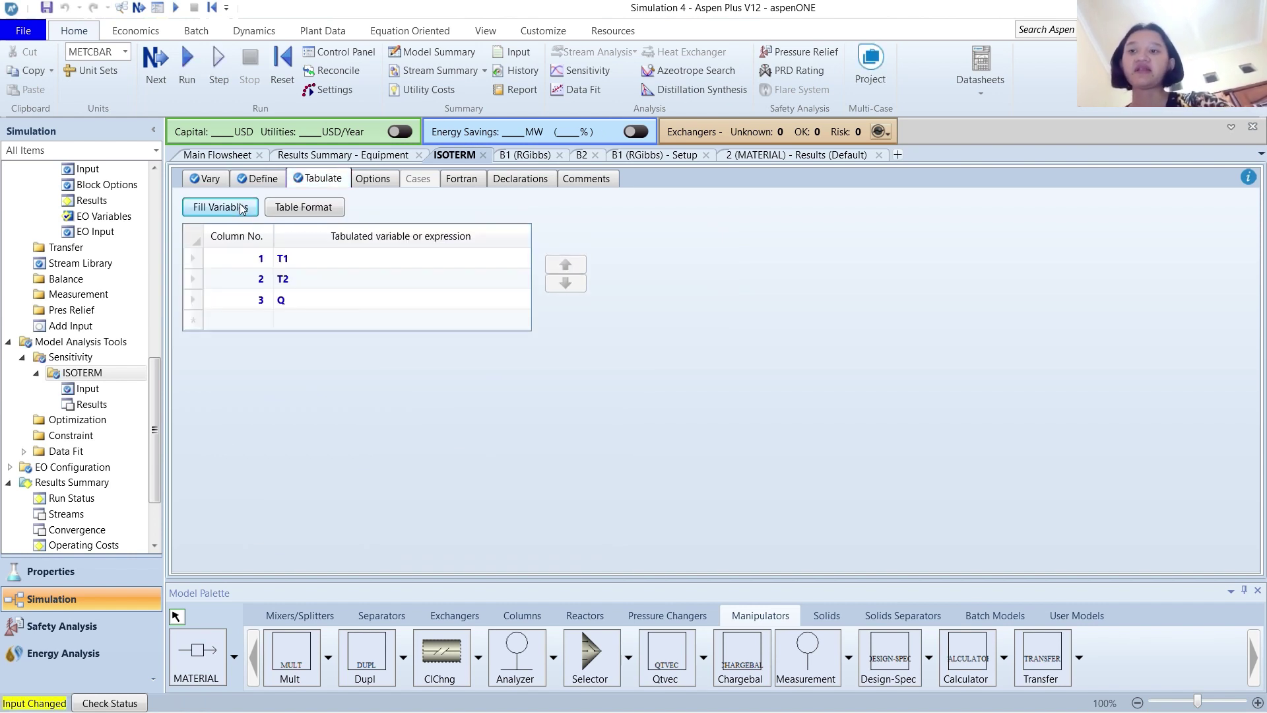
{"action": "left_click", "coordinate": [187, 62]}
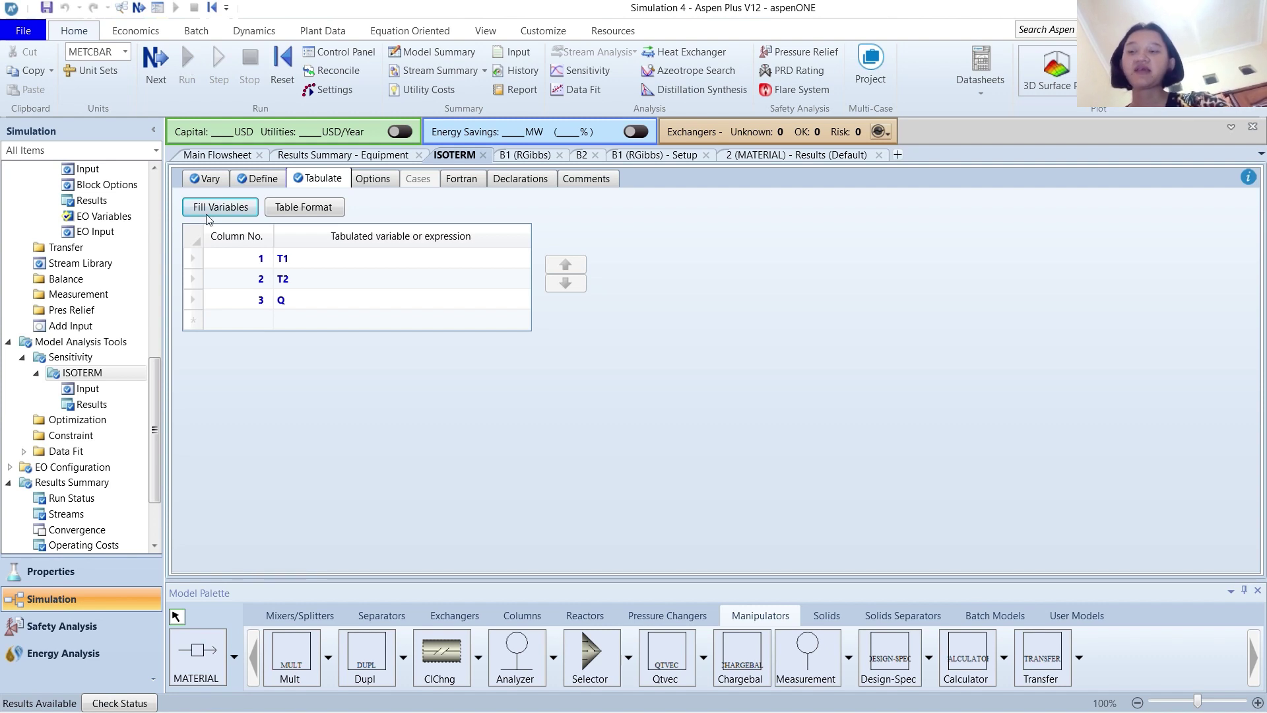
{"action": "double_click", "coordinate": [105, 403]}
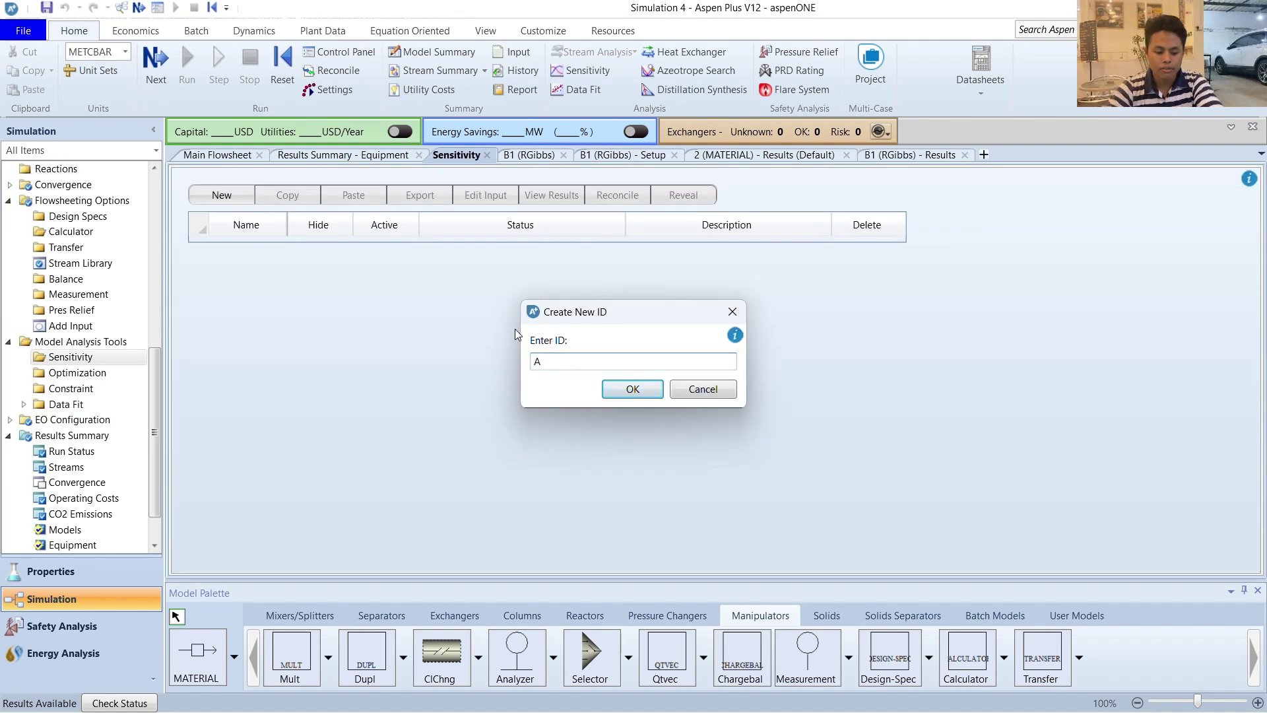
Create a new sensitivity analysis with the ID ADIABATI
{"action": "type", "text": "ABATI"}
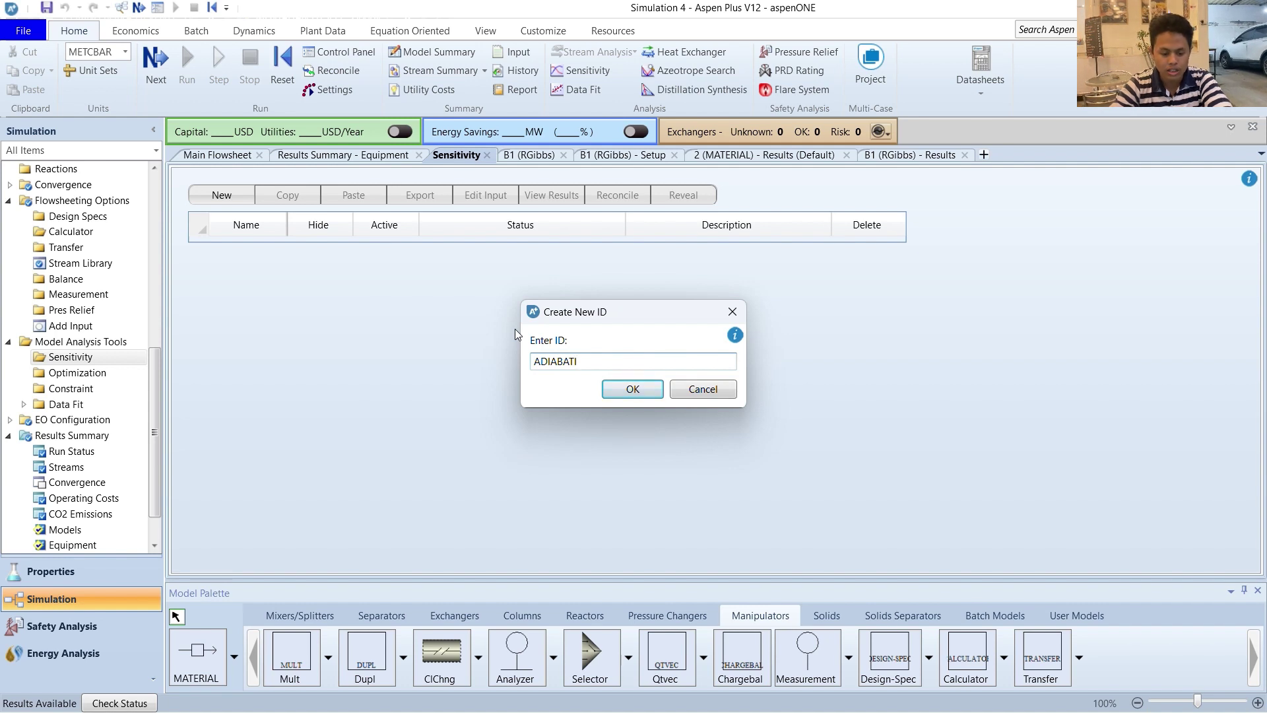
{"action": "key", "text": "Return"}
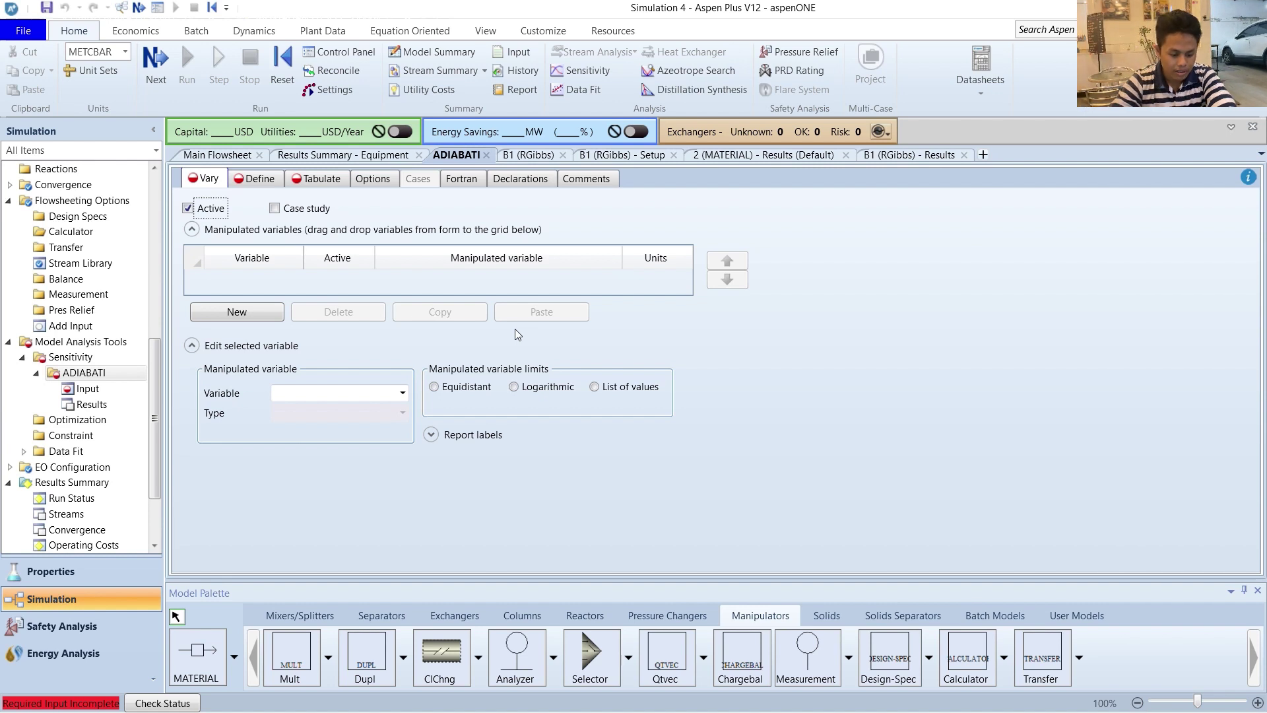
Add a manipulated variable to ADIABATI: type Stream-Var, stream 1, substream MIXED, variable TEMP in C
{"action": "left_click", "coordinate": [273, 314]}
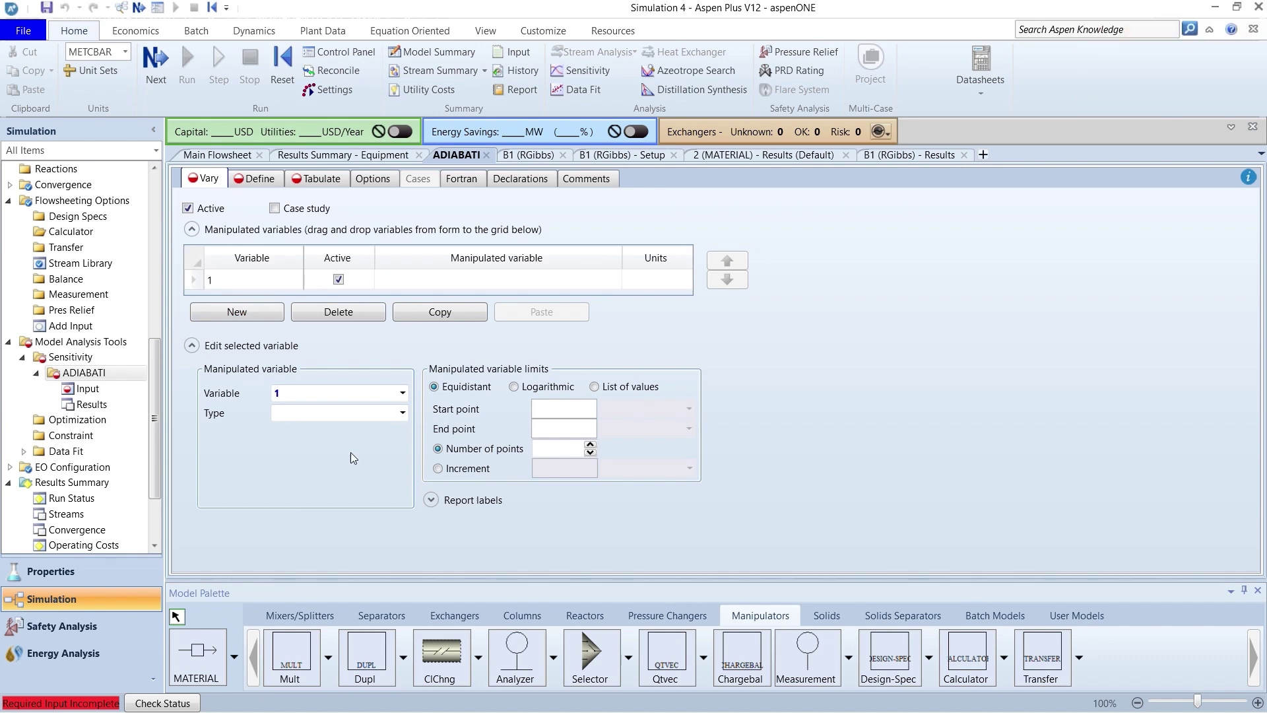
{"action": "left_click", "coordinate": [402, 413]}
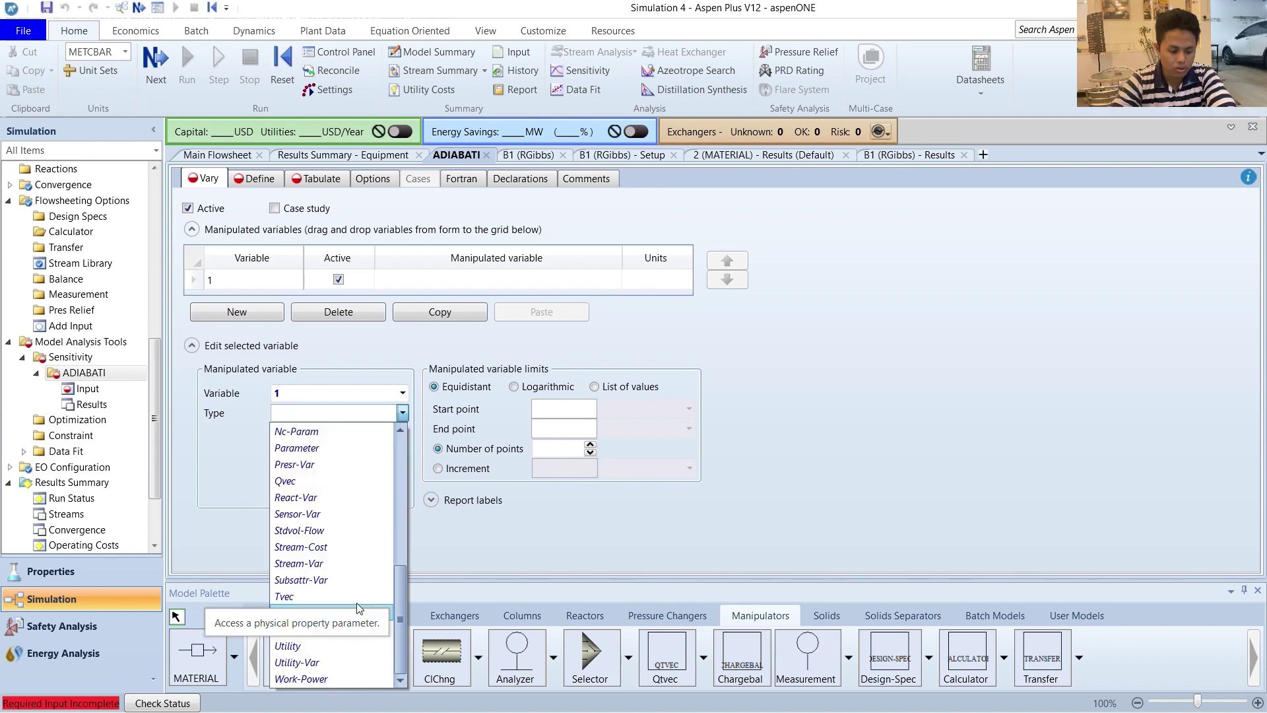
{"action": "left_click", "coordinate": [331, 566]}
{"action": "left_click", "coordinate": [404, 434]}
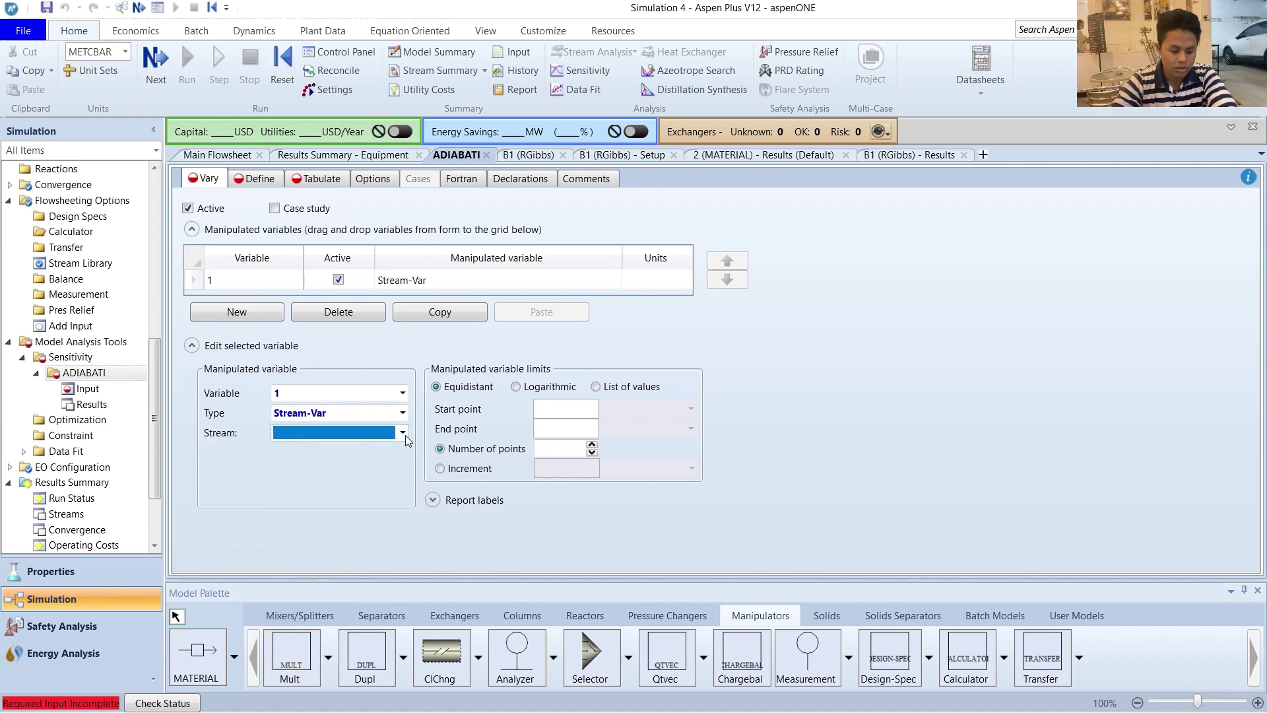
{"action": "left_click", "coordinate": [403, 433]}
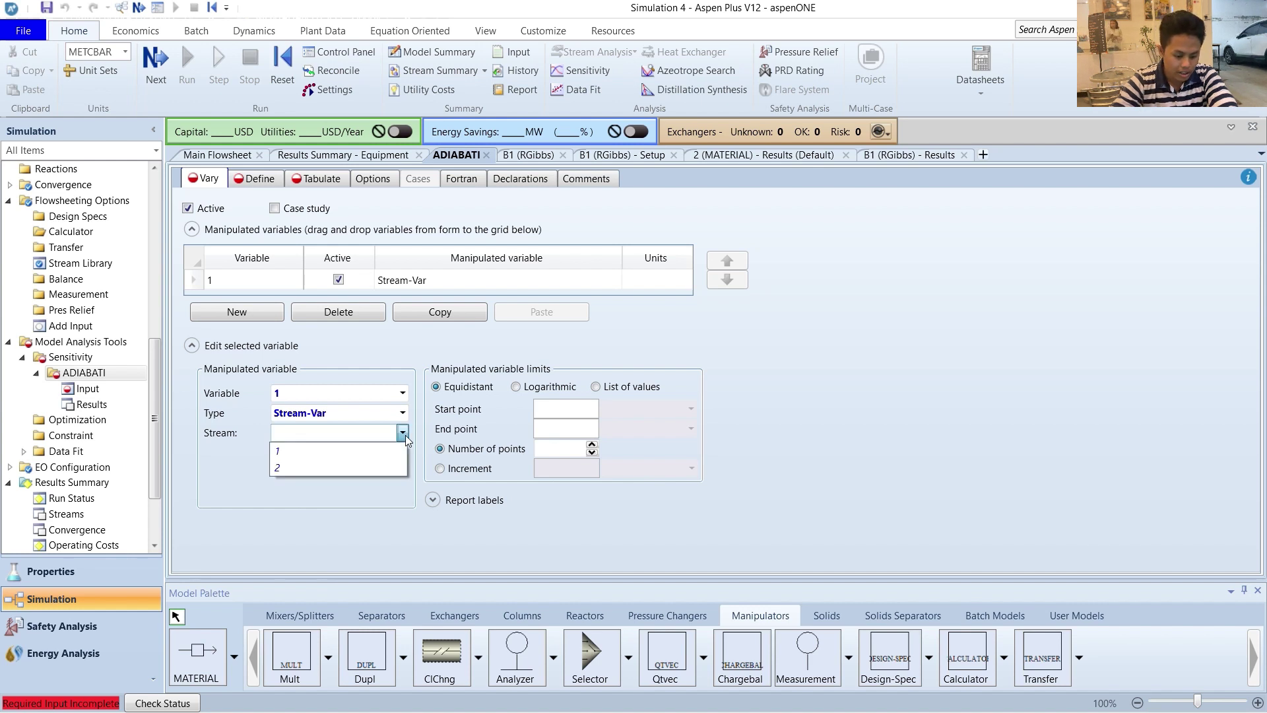
{"action": "left_click", "coordinate": [343, 450]}
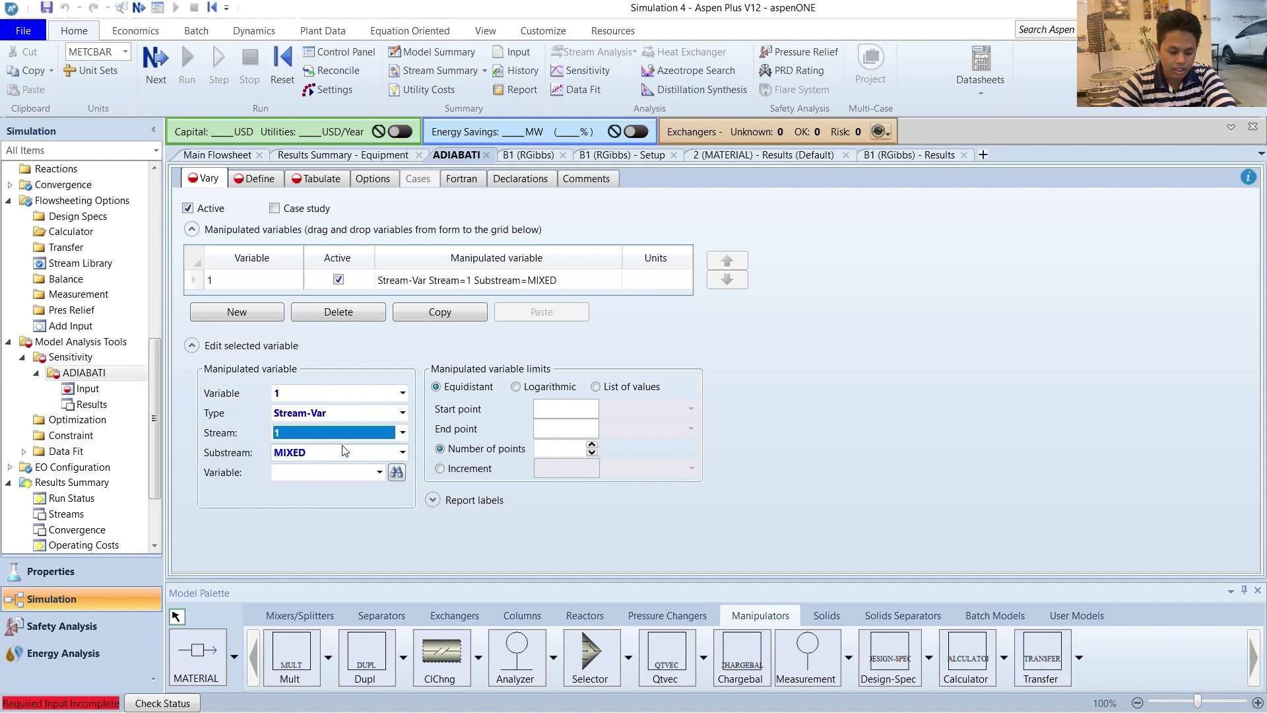
{"action": "left_click", "coordinate": [378, 472]}
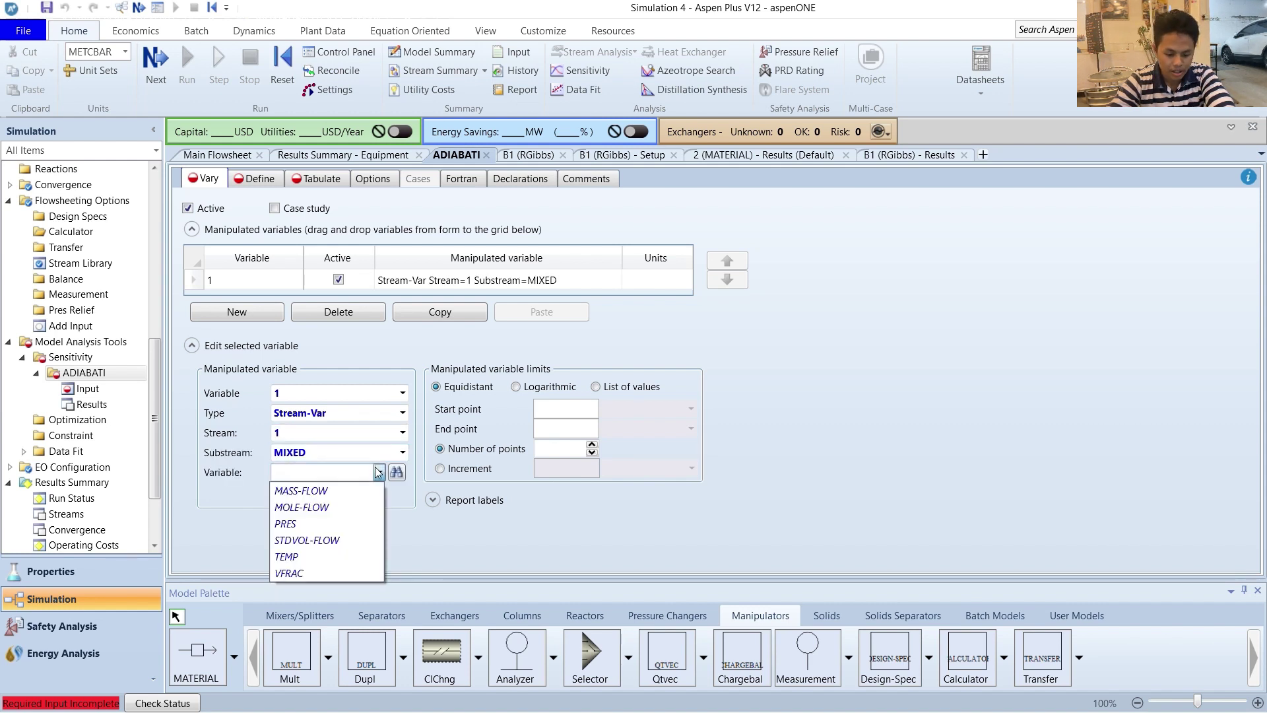
{"action": "left_click", "coordinate": [320, 556]}
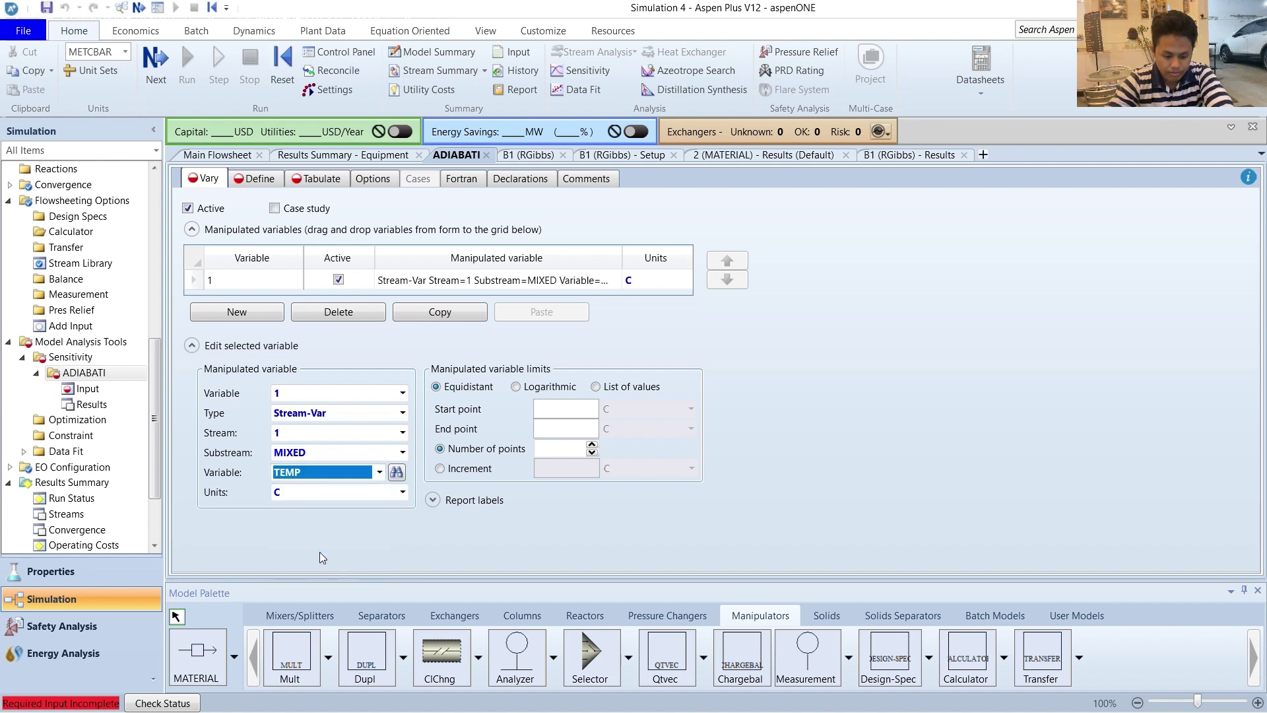
{"action": "left_click", "coordinate": [818, 483]}
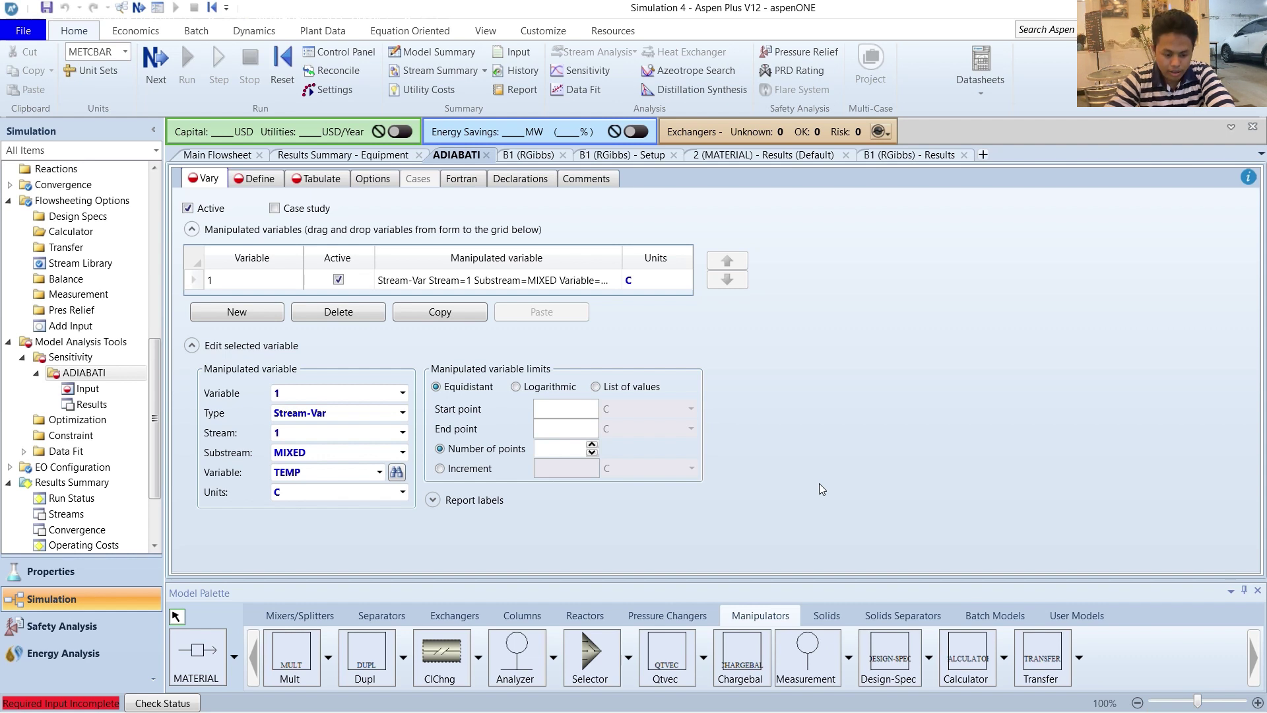
Set equidistant limits for the manipulated temperature from 0 to 30 C with an increment of 5 C
{"action": "left_click", "coordinate": [574, 405]}
{"action": "type", "text": "0"}
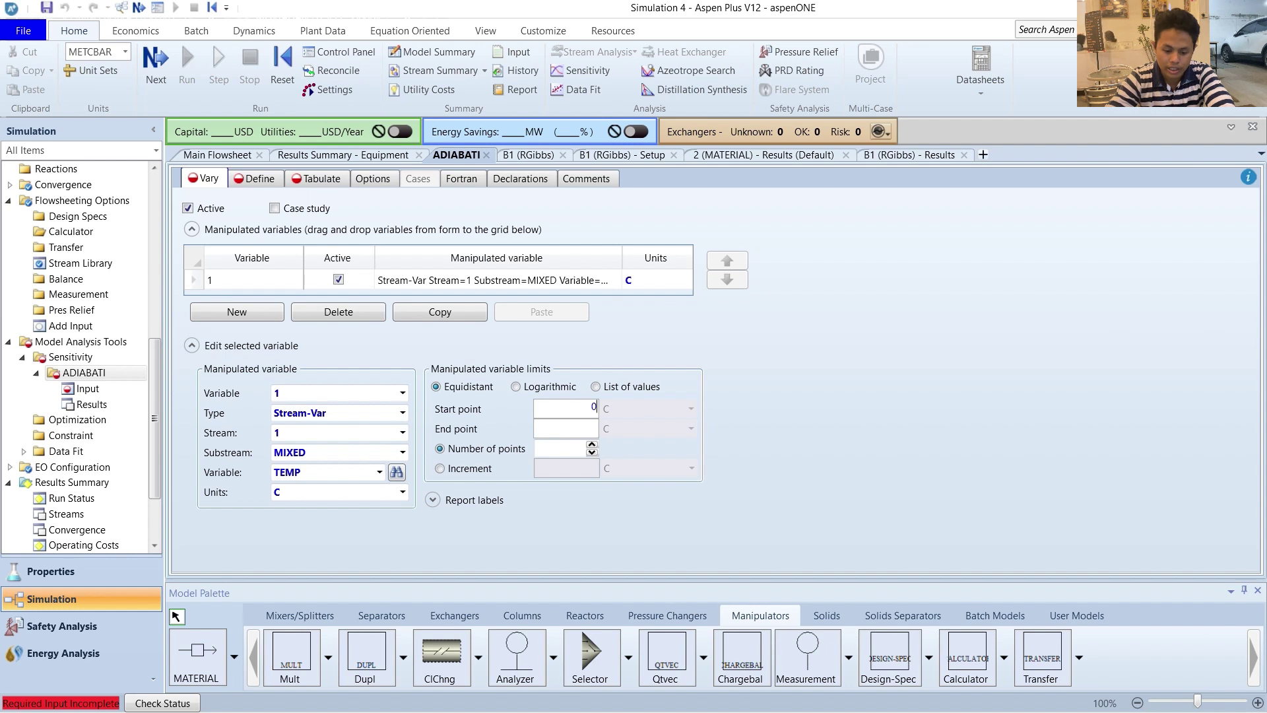
{"action": "type", "text": "30"}
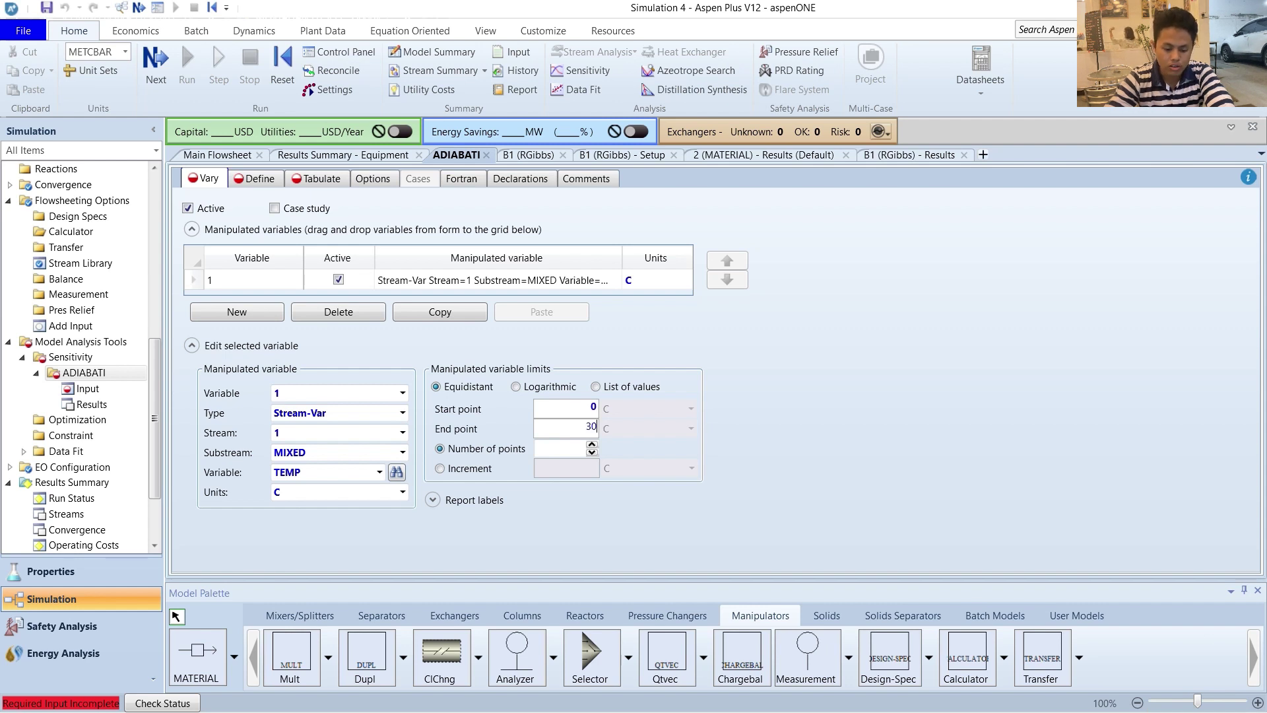
{"action": "left_click", "coordinate": [458, 470]}
{"action": "left_click", "coordinate": [564, 469]}
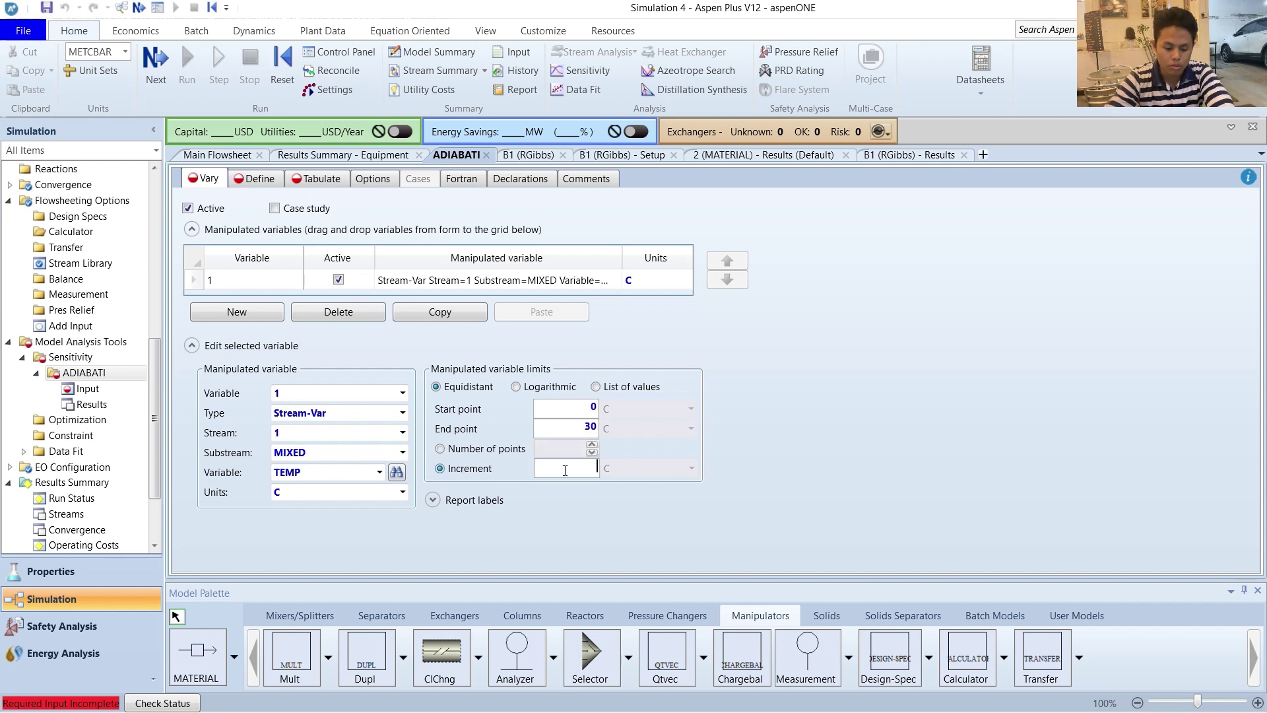
{"action": "type", "text": "5"}
{"action": "left_click", "coordinate": [882, 496]}
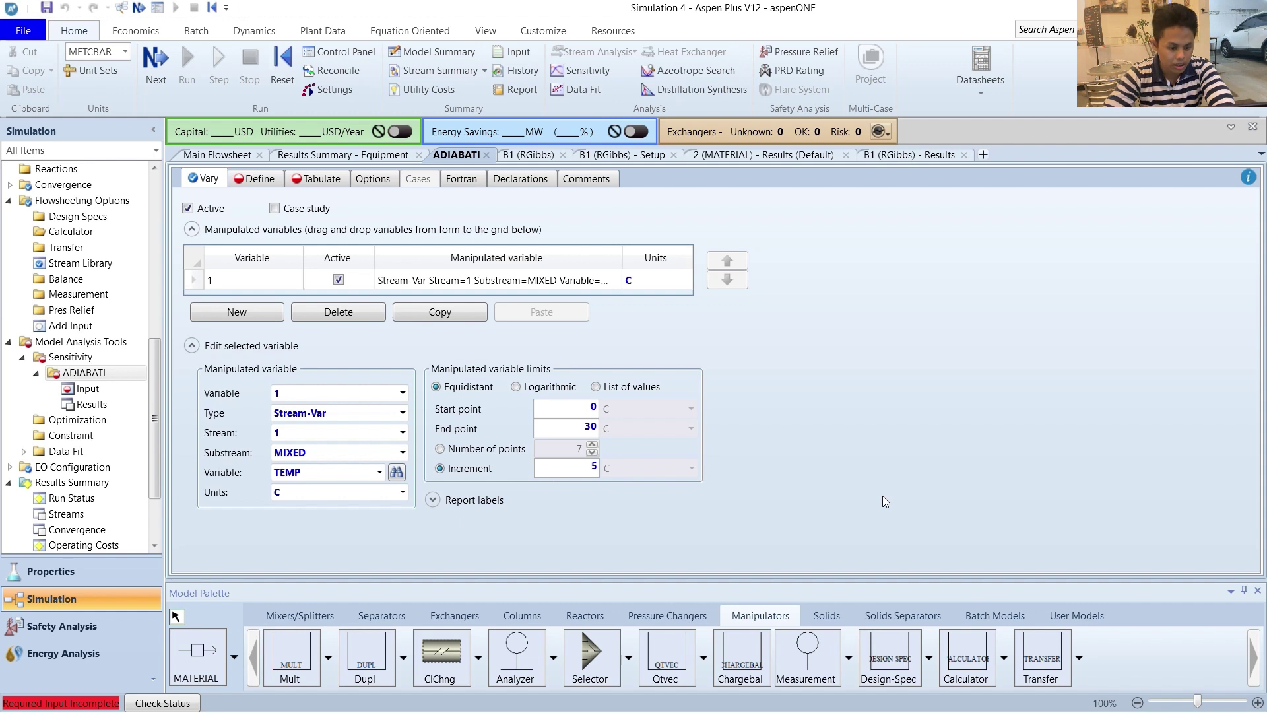
Define sampled variable T1 as the Stream-Var TEMP of stream 1
{"action": "left_click", "coordinate": [261, 177]}
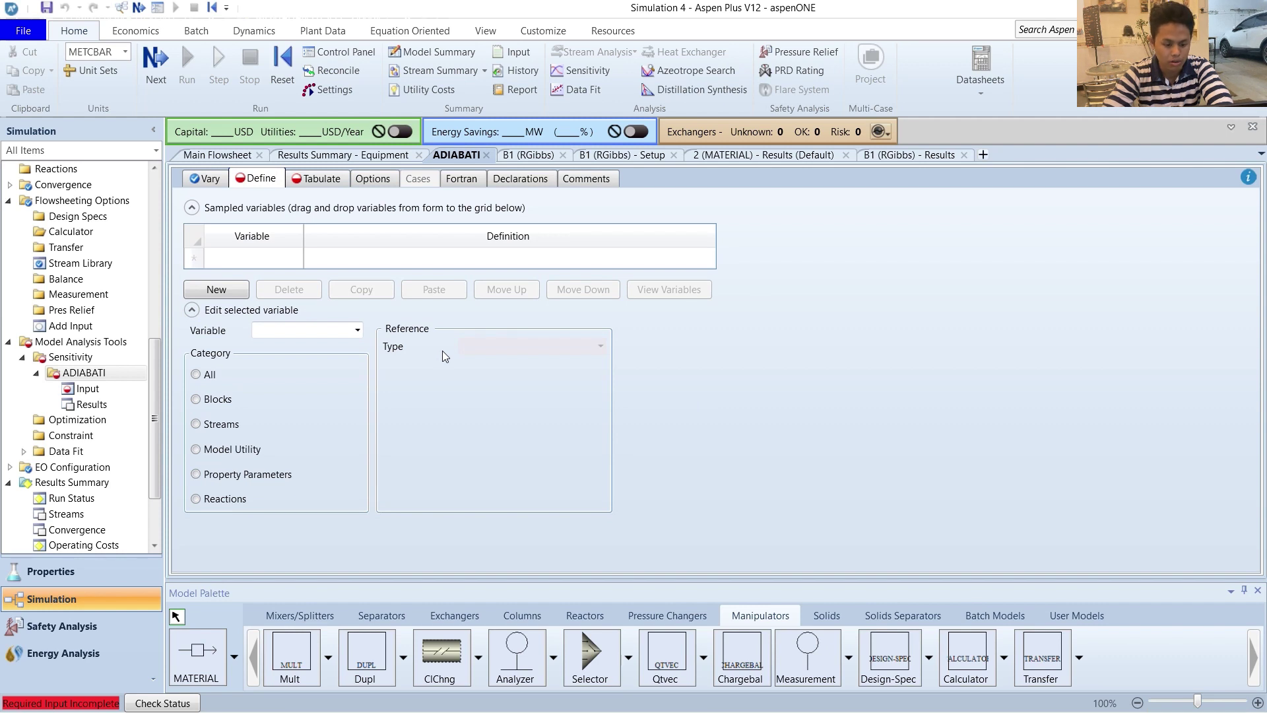
{"action": "left_click", "coordinate": [216, 291]}
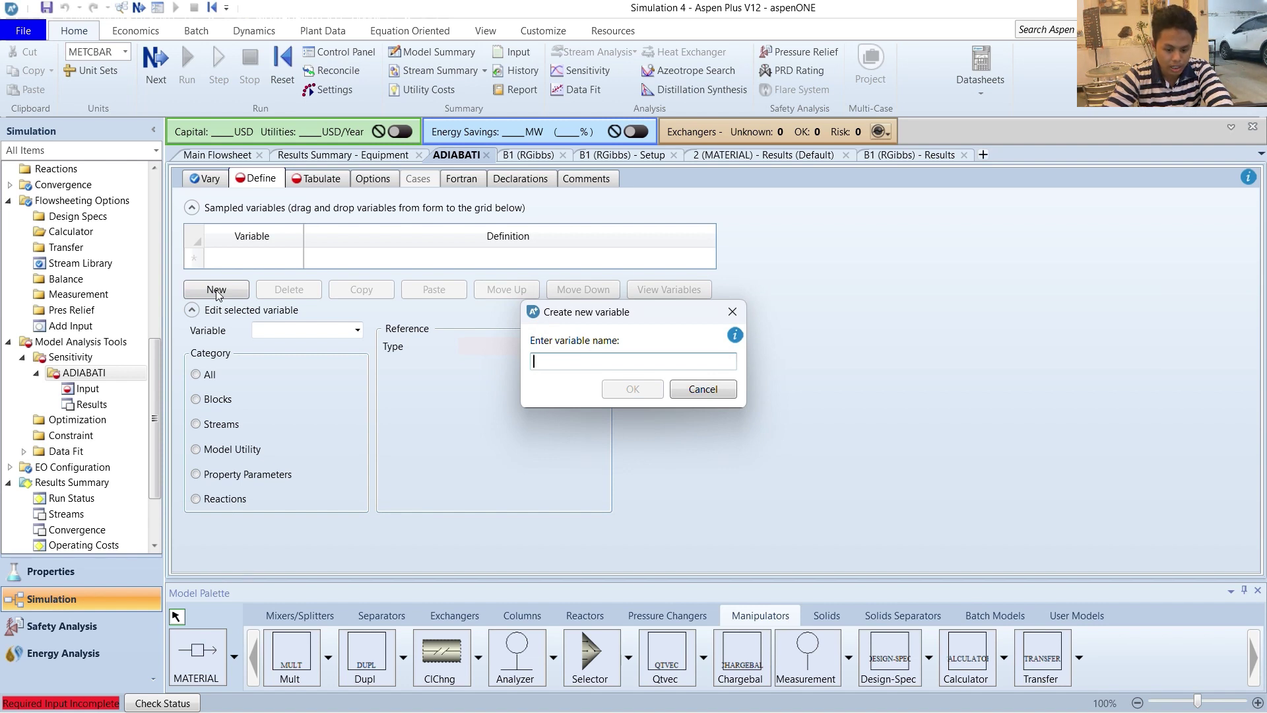
{"action": "type", "text": "T1"}
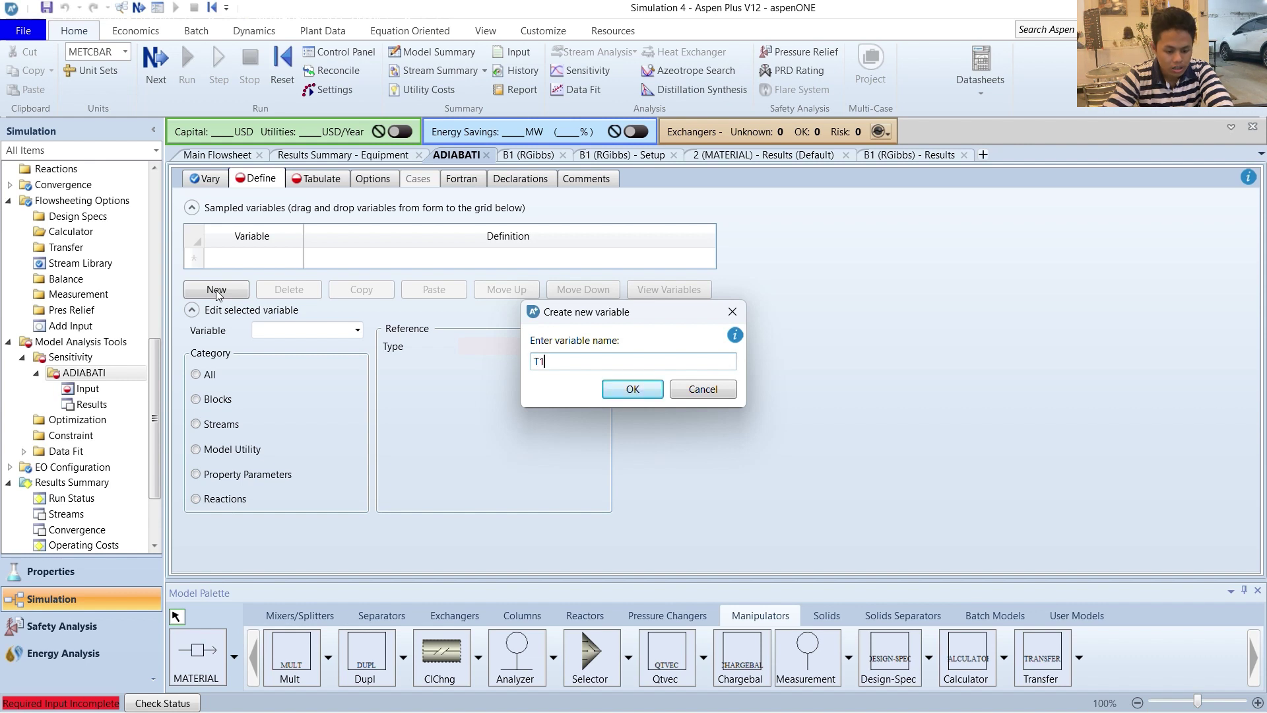
{"action": "key", "text": "Return"}
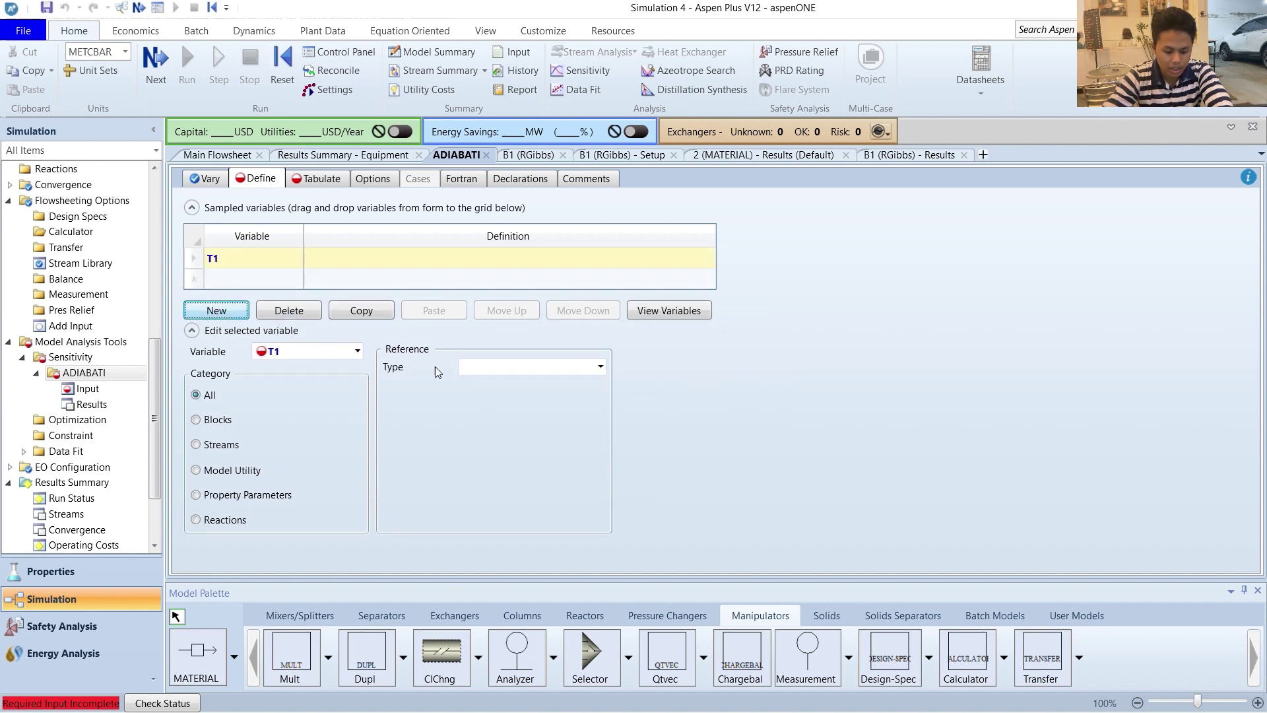
{"action": "left_click", "coordinate": [507, 366]}
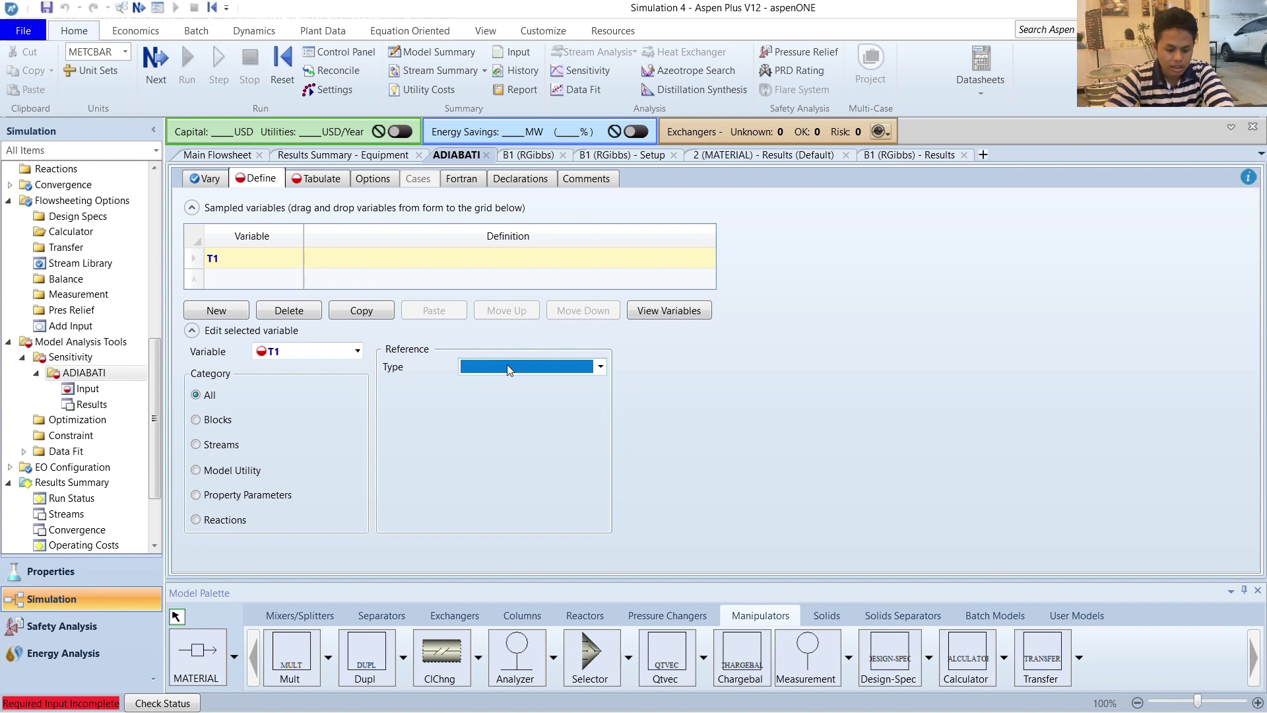
{"action": "left_click", "coordinate": [600, 366]}
{"action": "scroll", "coordinate": [524, 594], "scroll_direction": "down", "scroll_amount": 5}
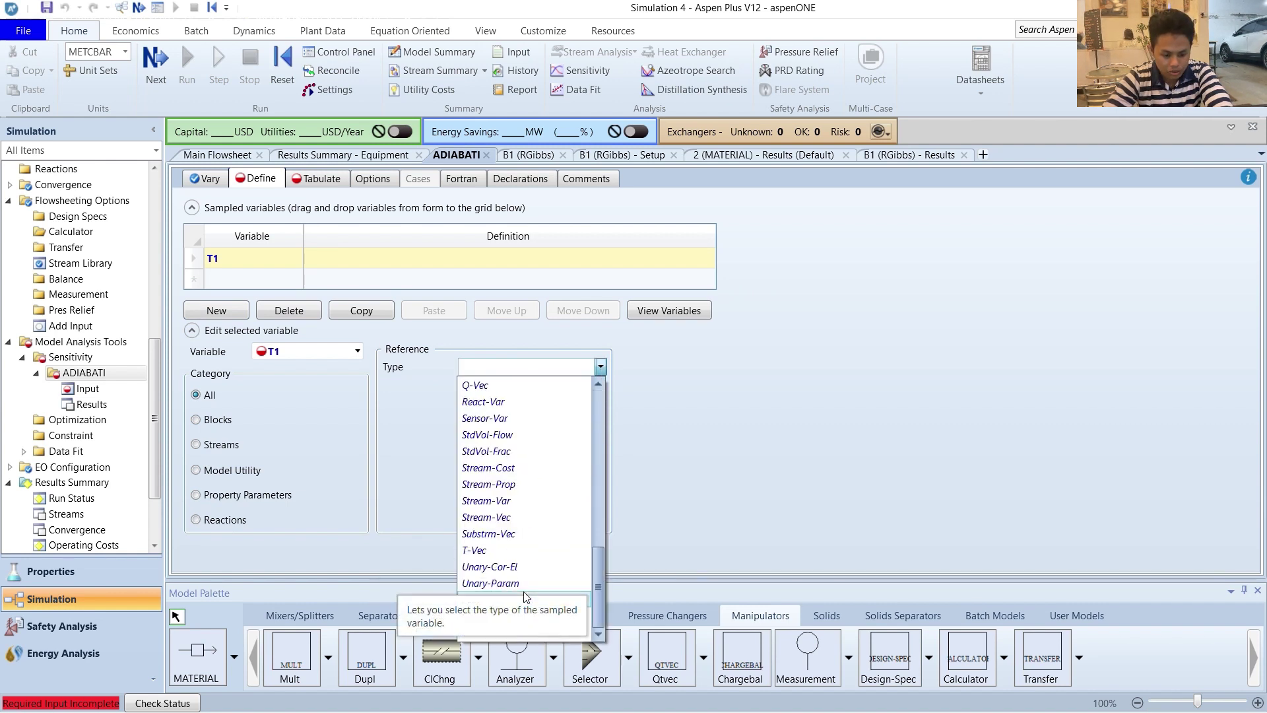
{"action": "left_click", "coordinate": [513, 502]}
{"action": "left_click", "coordinate": [600, 386]}
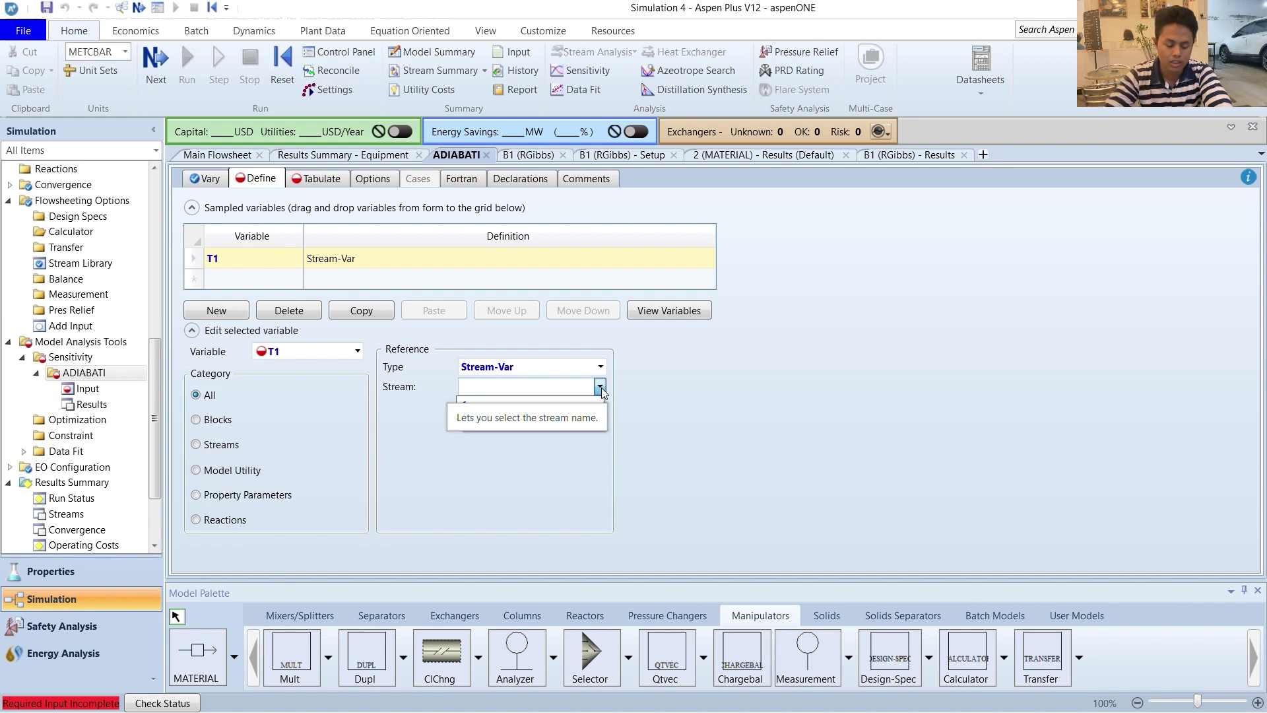
{"action": "left_click", "coordinate": [598, 403]}
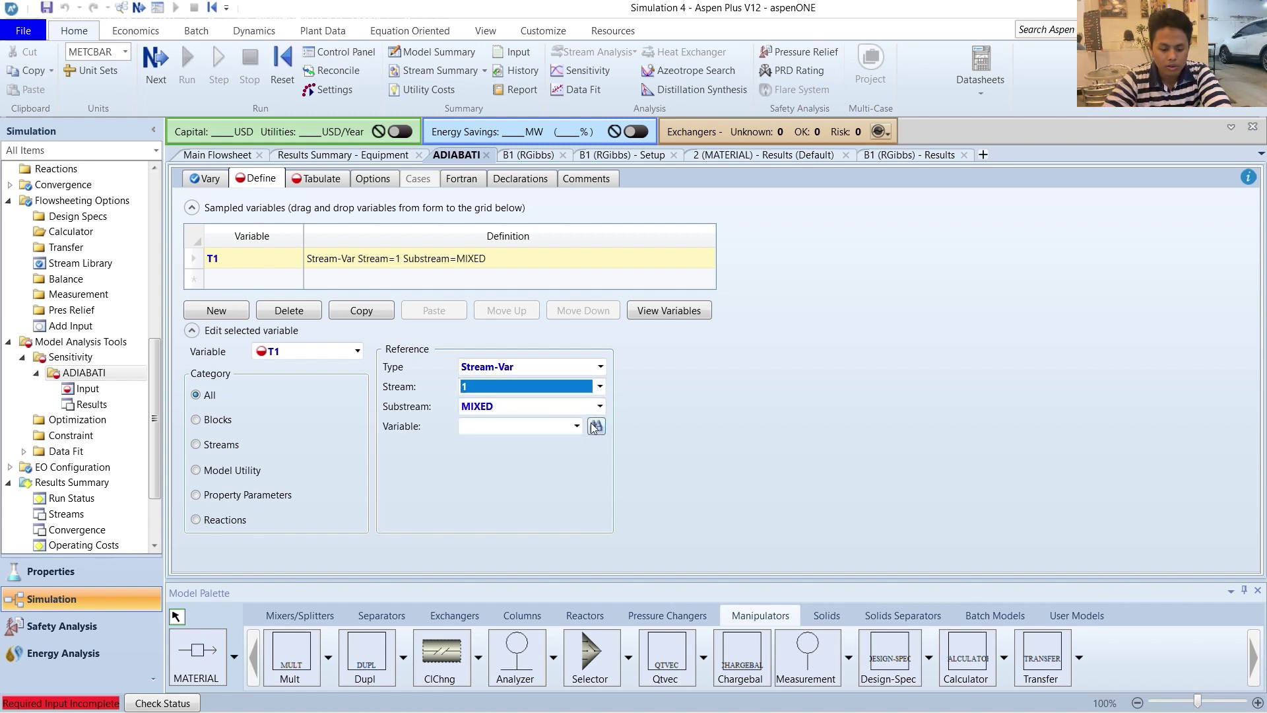
{"action": "left_click", "coordinate": [577, 426]}
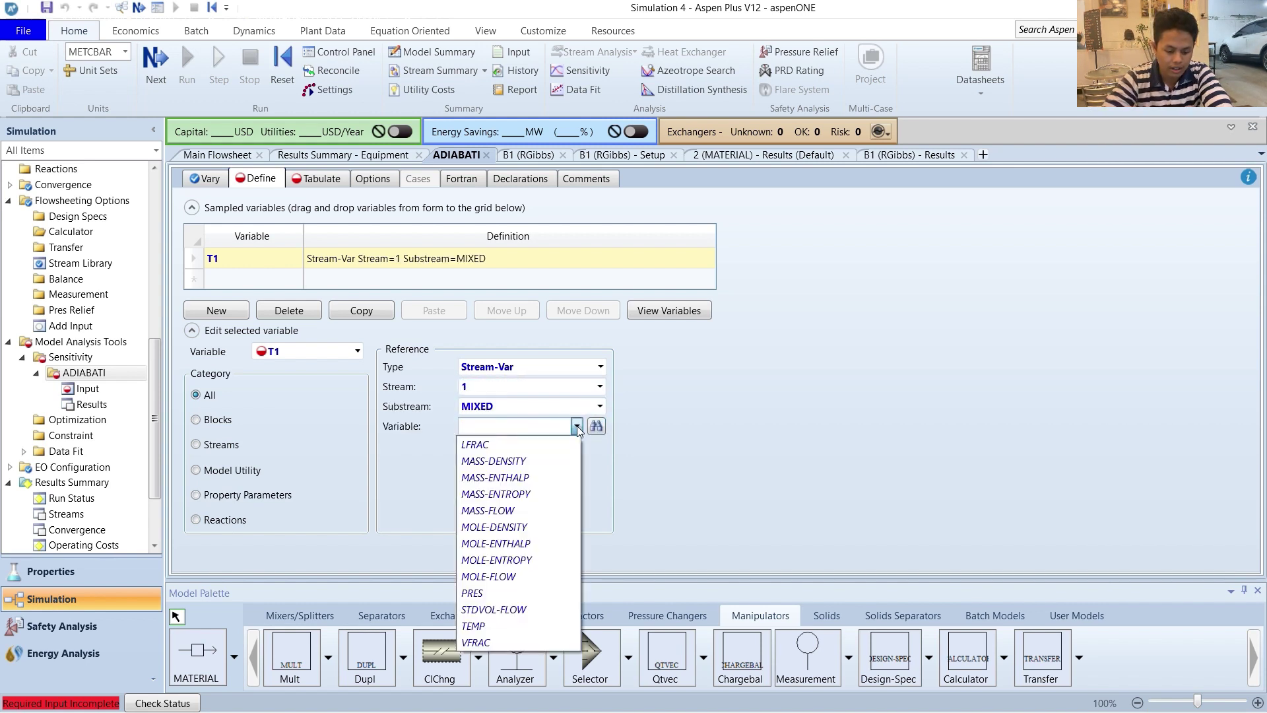
{"action": "left_click", "coordinate": [495, 624]}
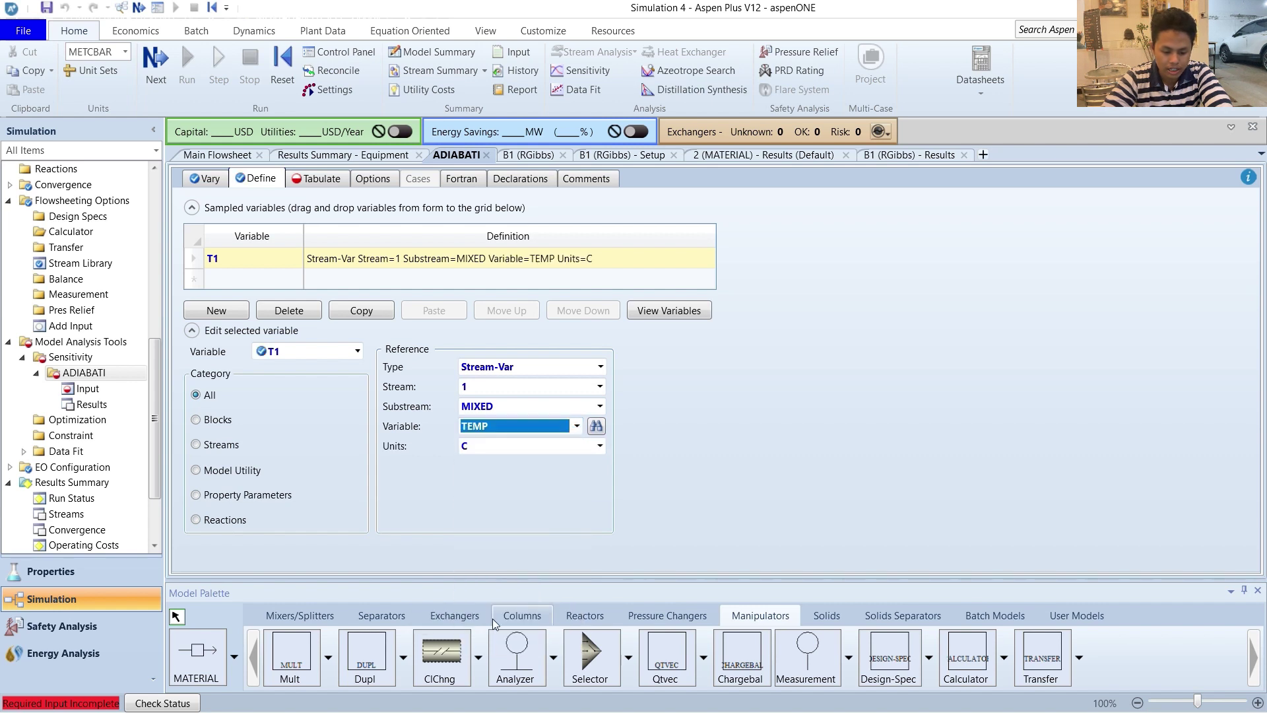
Define sampled variable T2 as the Stream-Var TEMP of stream 2
{"action": "left_click", "coordinate": [219, 313]}
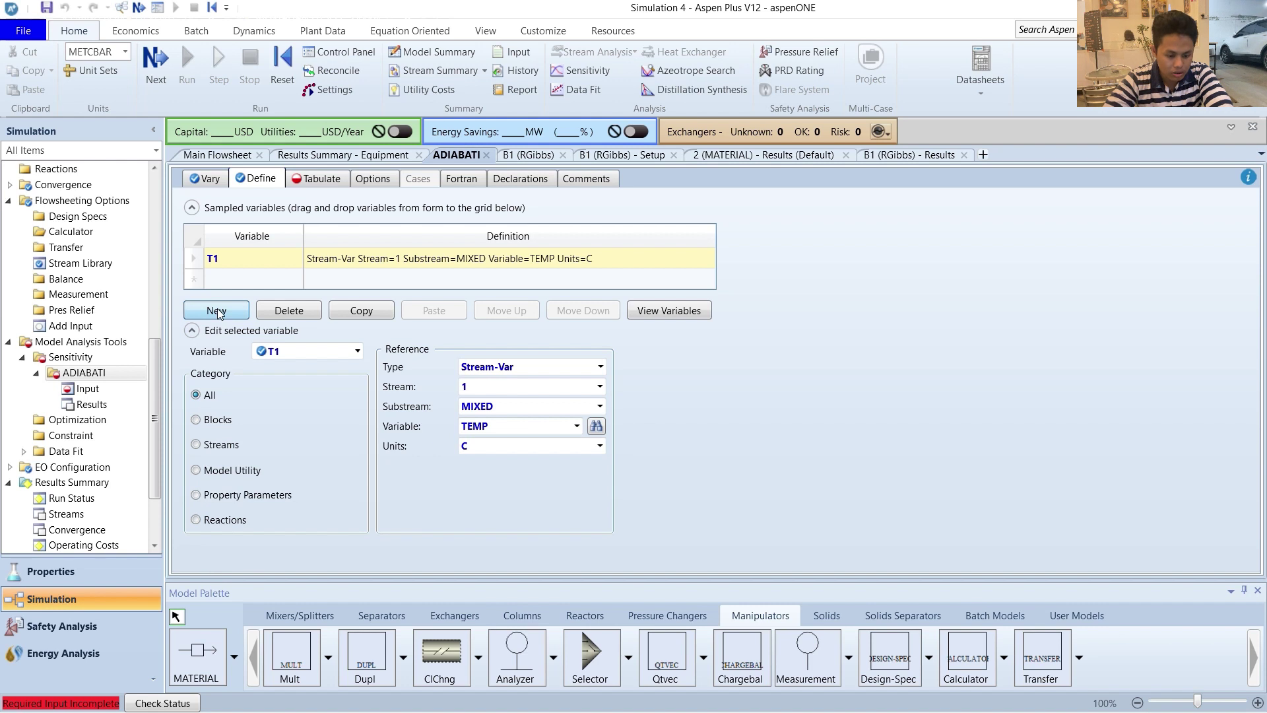
{"action": "type", "text": "T2"}
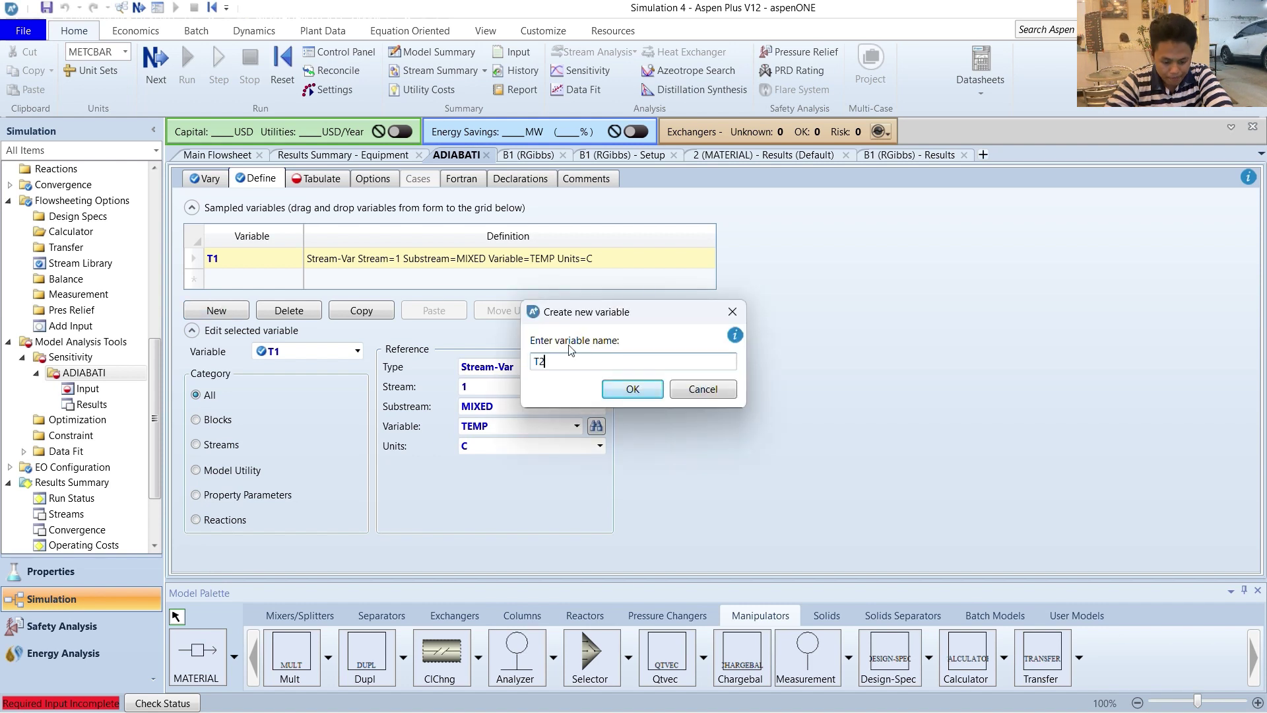
{"action": "key", "text": "Return"}
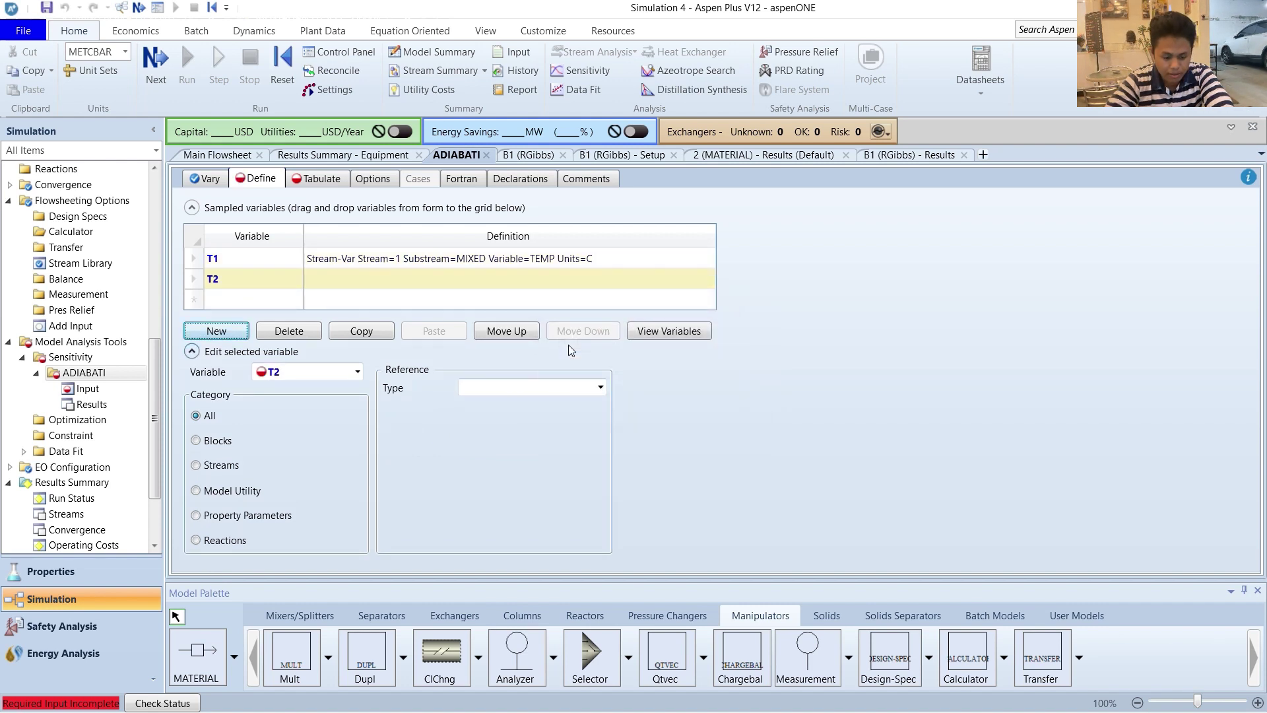
{"action": "left_click", "coordinate": [600, 388]}
{"action": "scroll", "coordinate": [527, 625], "scroll_direction": "down", "scroll_amount": 5}
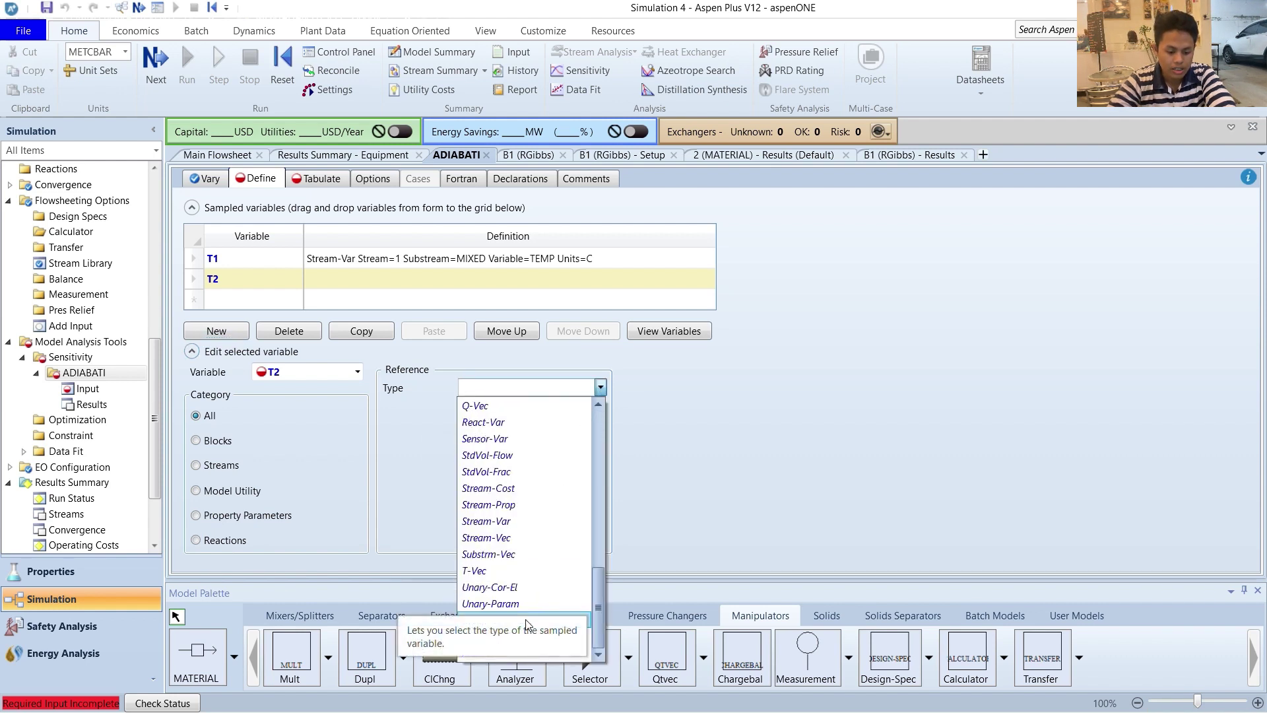
{"action": "left_click", "coordinate": [508, 522]}
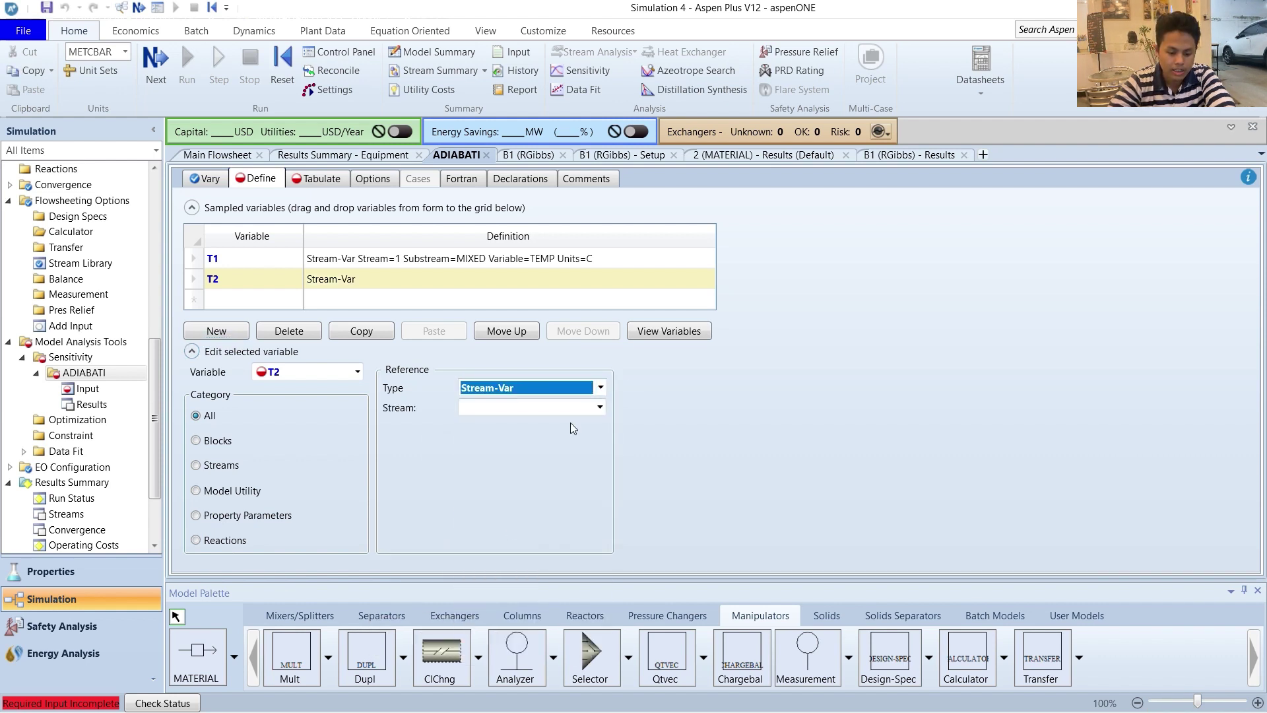
{"action": "left_click", "coordinate": [600, 407]}
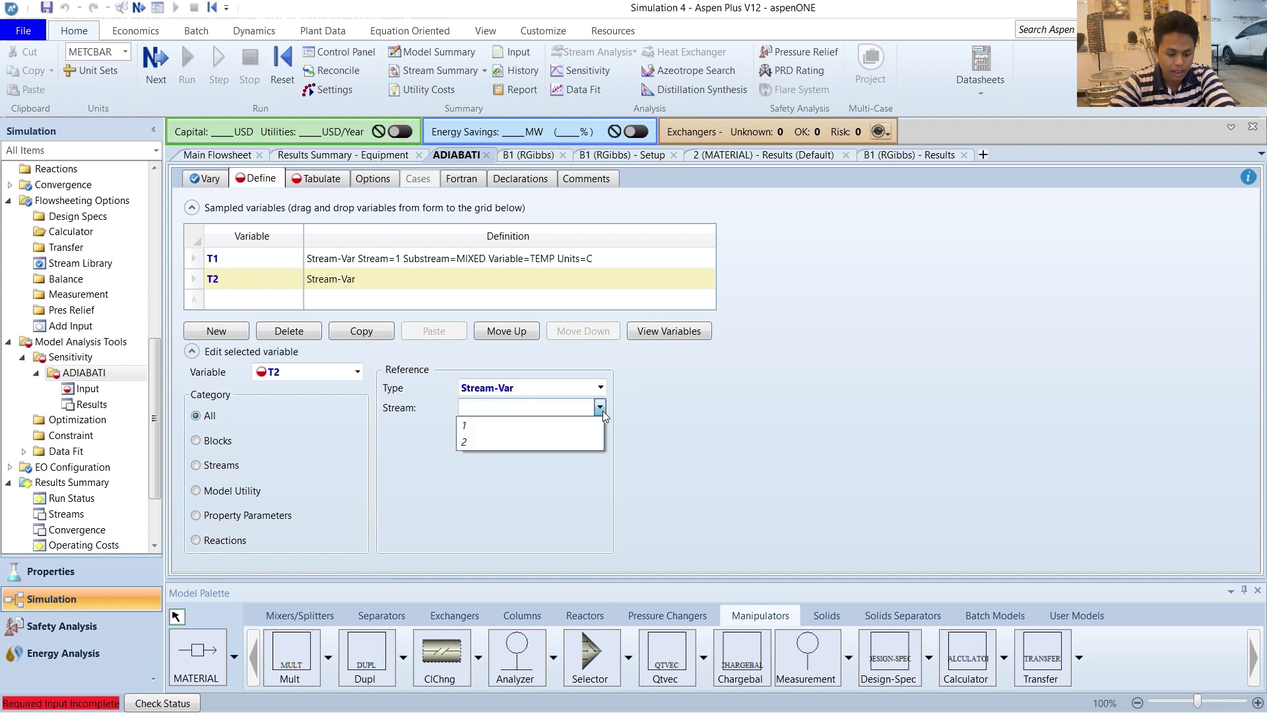
{"action": "left_click", "coordinate": [565, 441]}
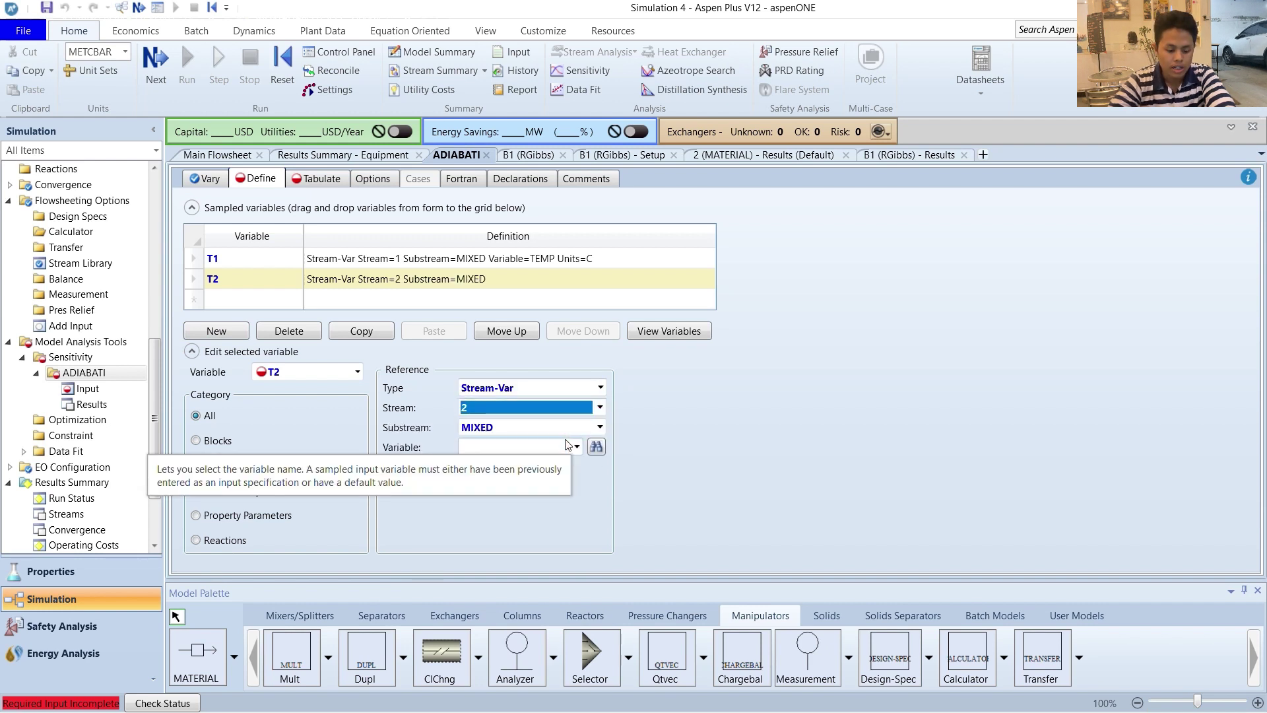
{"action": "left_click", "coordinate": [577, 446]}
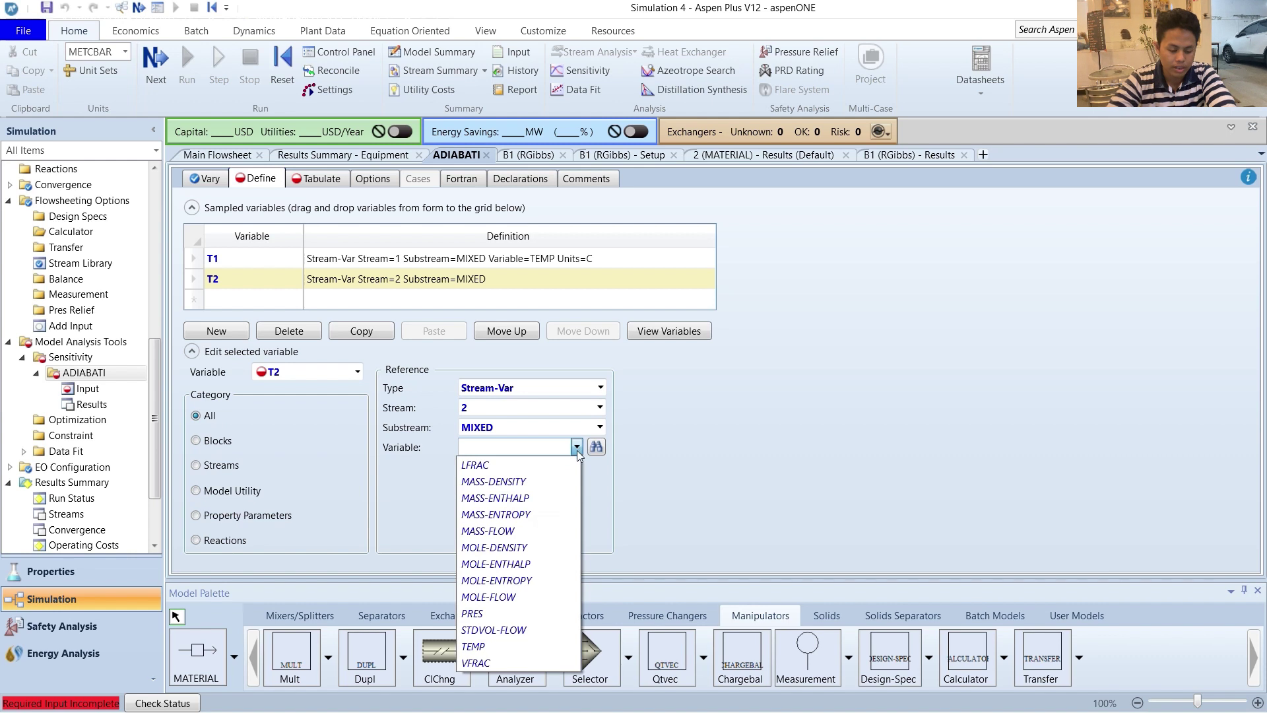
{"action": "left_click", "coordinate": [474, 647]}
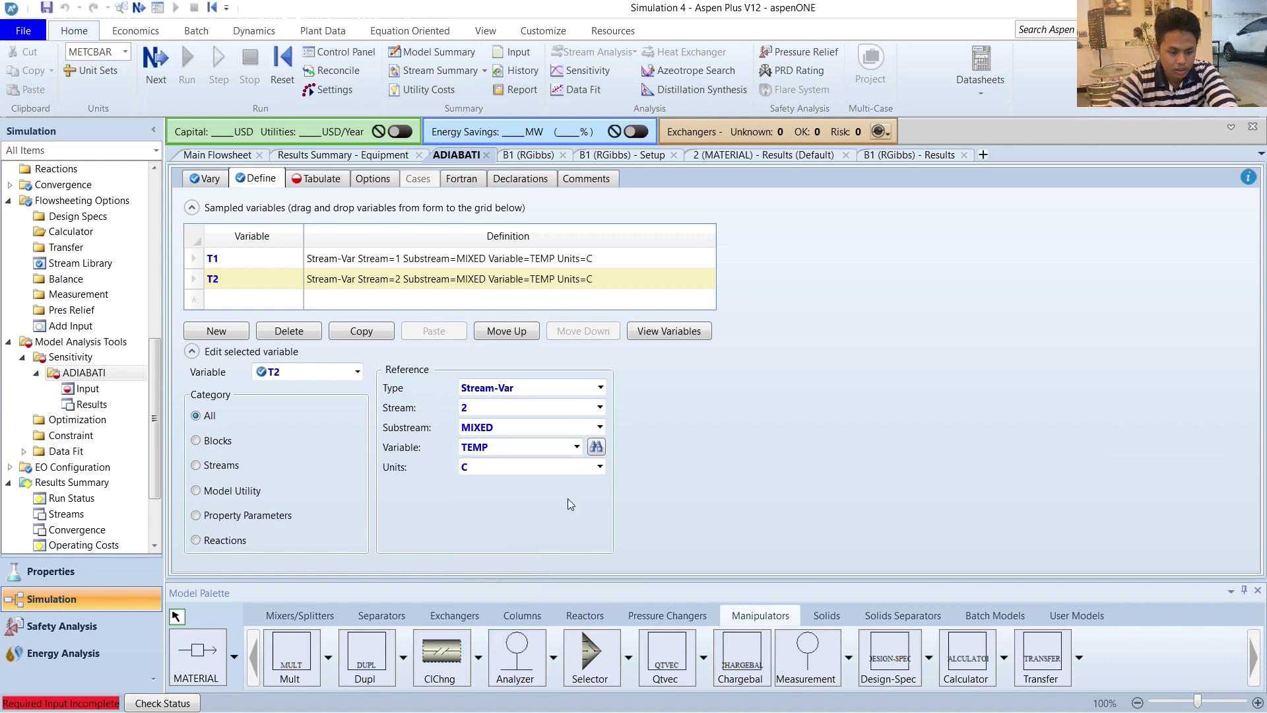
Fill the ADIABATI tabulation with all sampled variables and run the simulation
{"action": "left_click", "coordinate": [336, 178]}
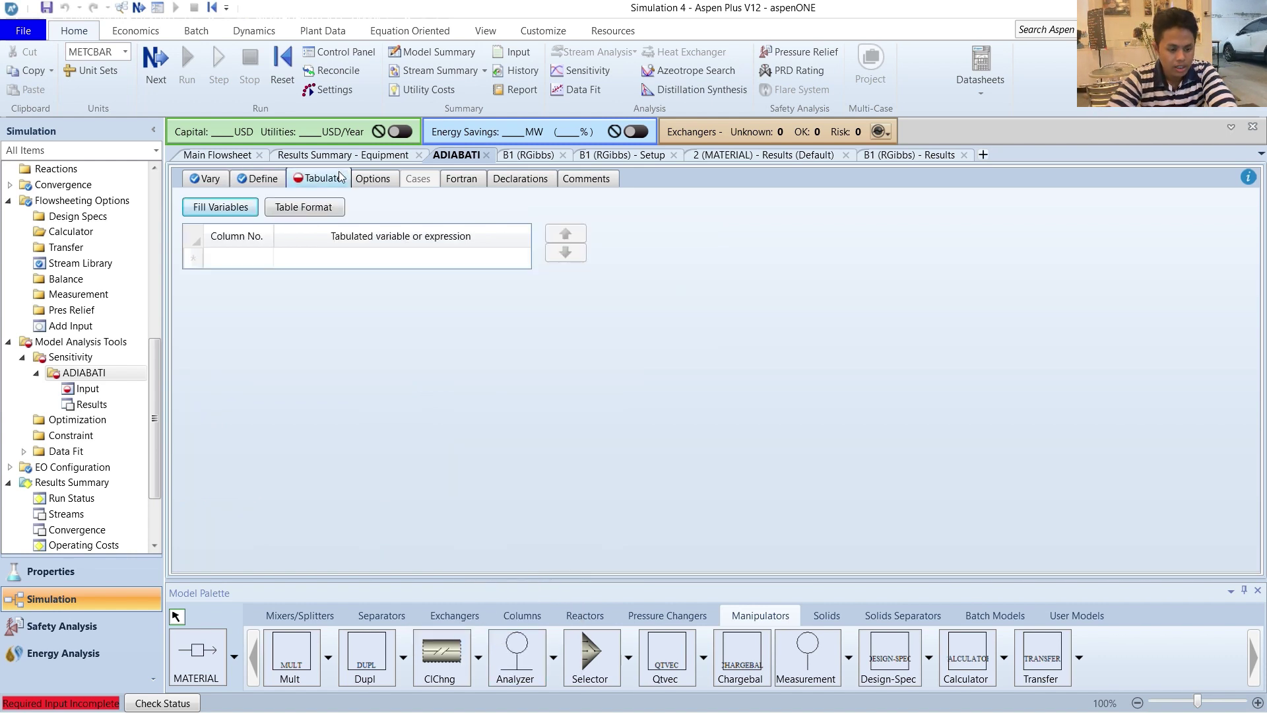
{"action": "left_click", "coordinate": [236, 207]}
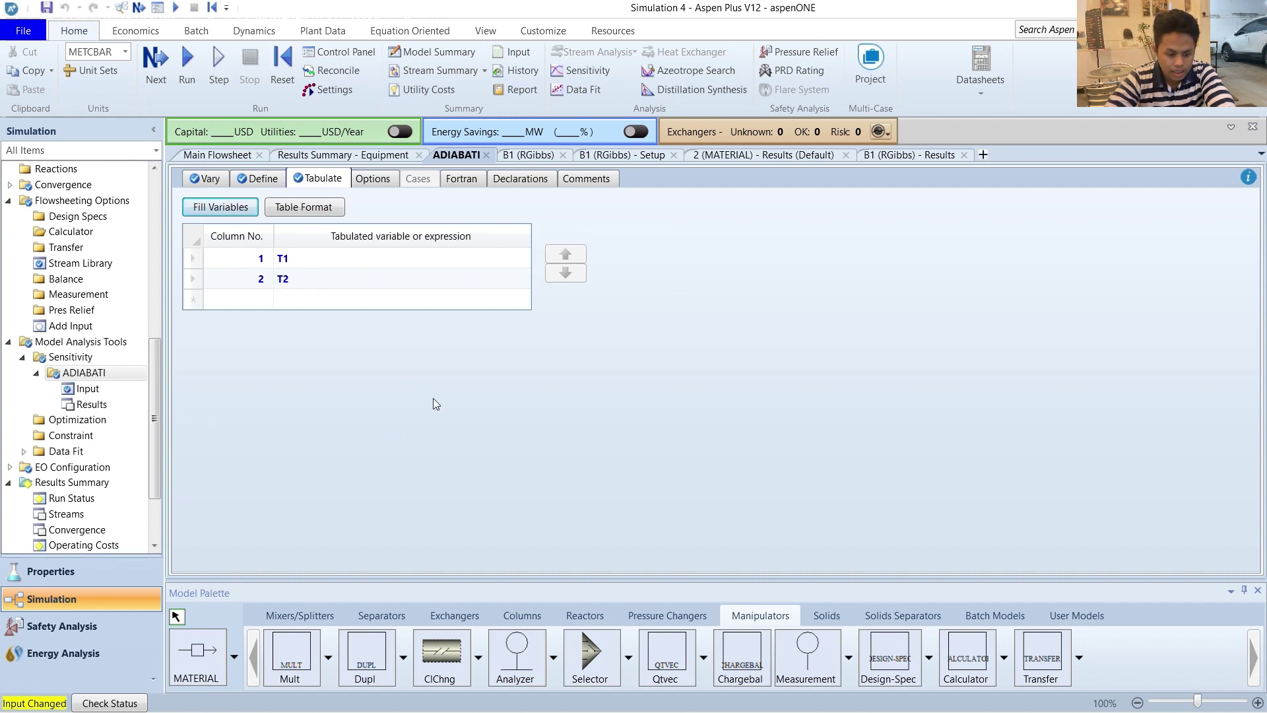
{"action": "left_click", "coordinate": [188, 74]}
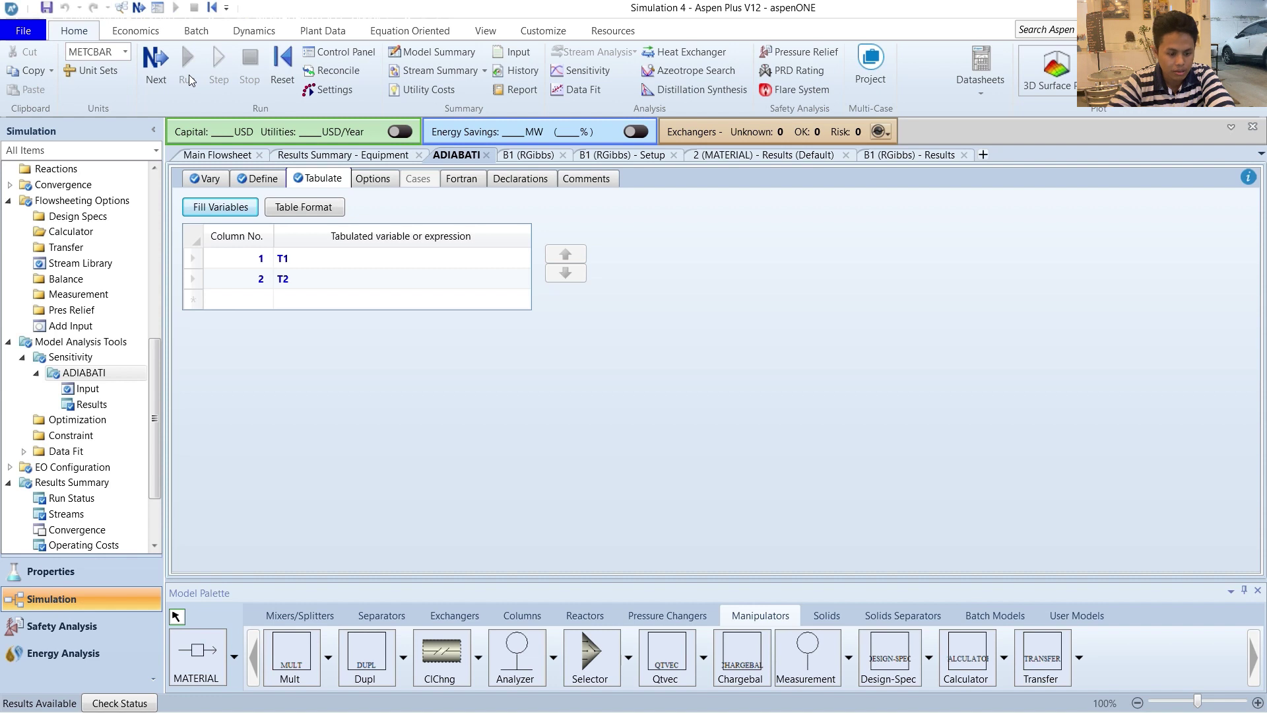
Check the stream temperatures on the main flowsheet and open the ADIABATI sensitivity results
{"action": "left_click", "coordinate": [216, 155]}
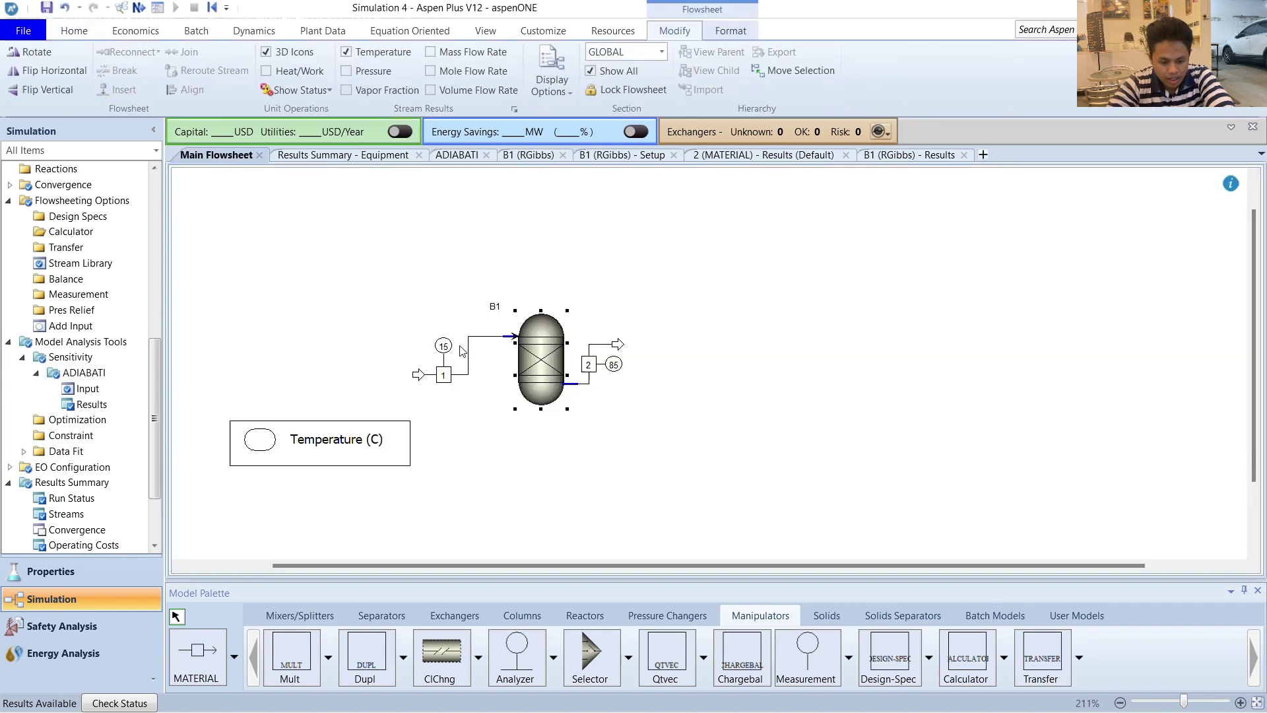
{"action": "left_click", "coordinate": [590, 436]}
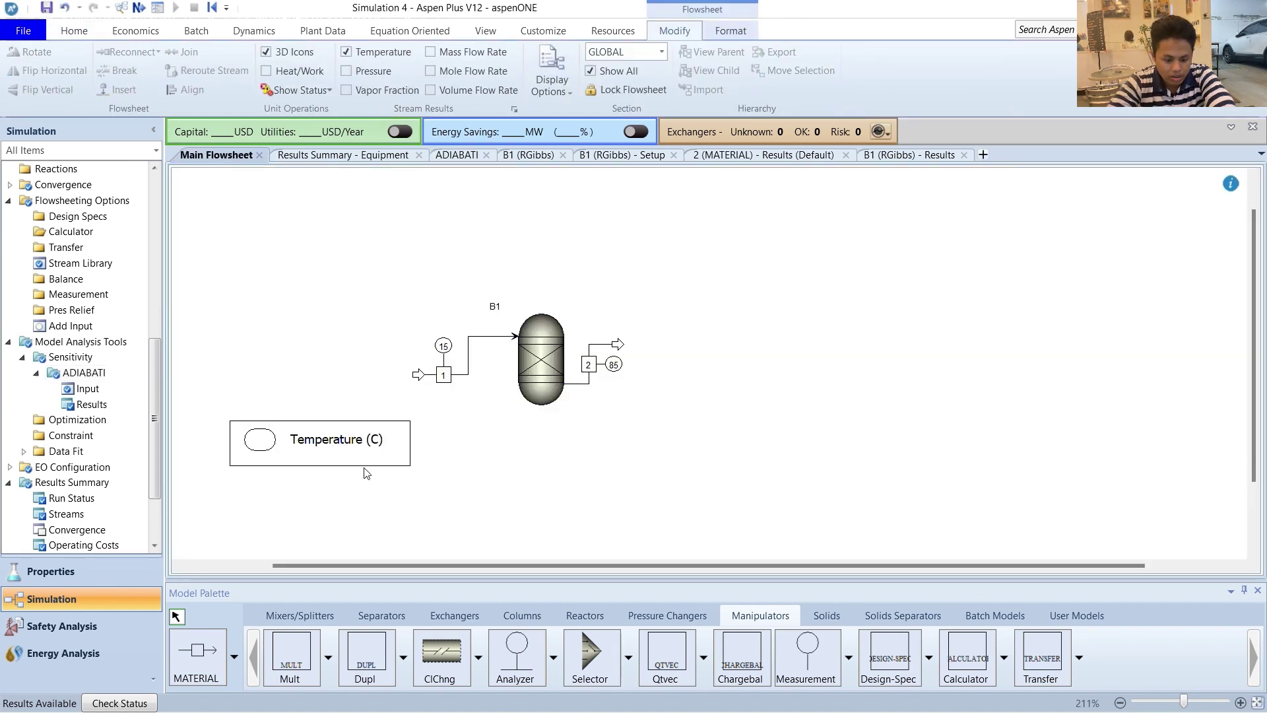
{"action": "left_click", "coordinate": [92, 405]}
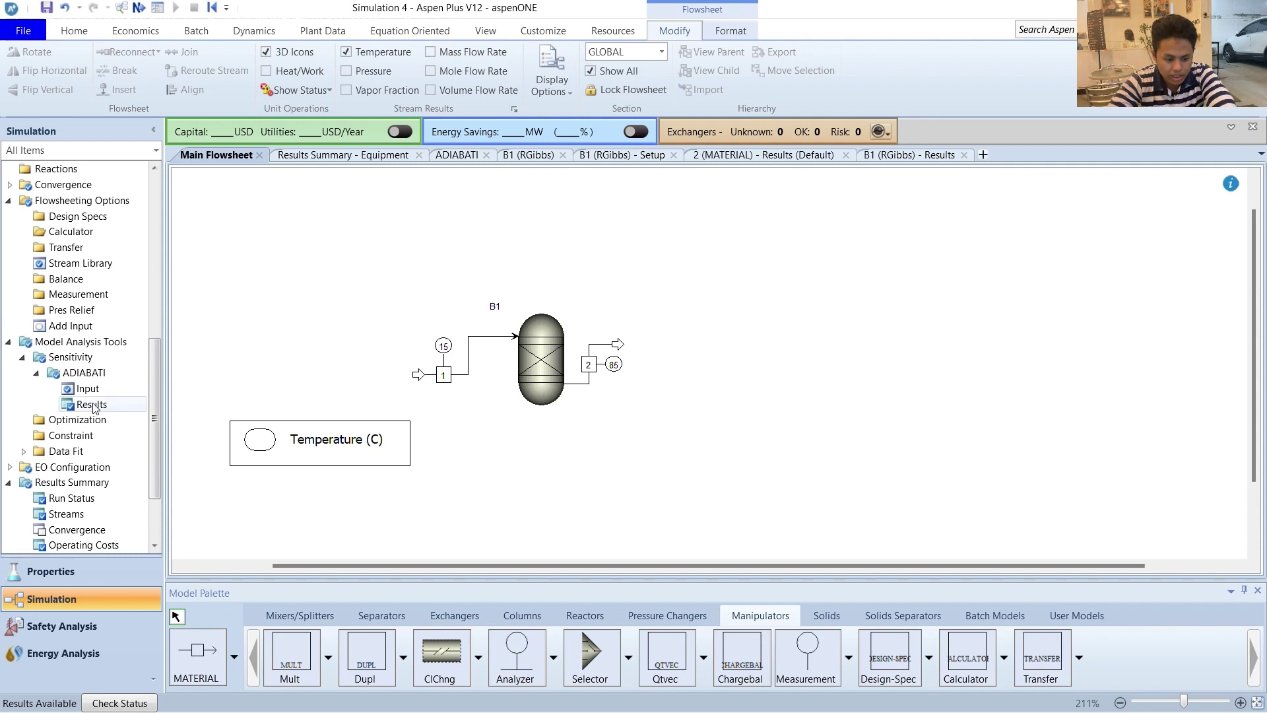